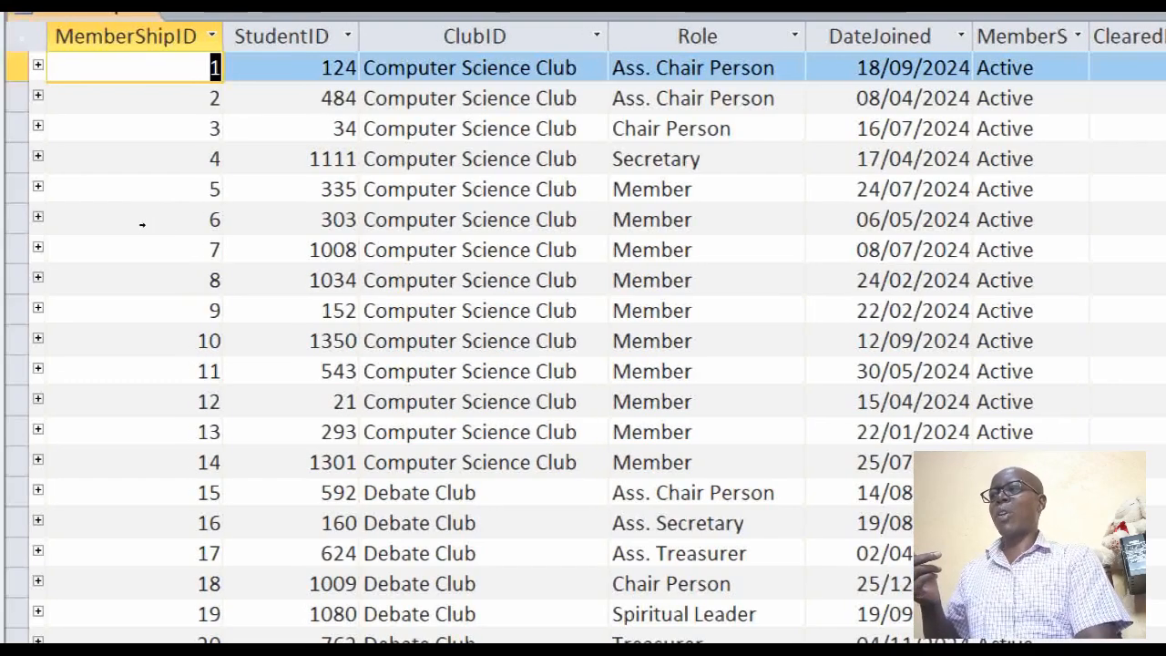
# Select the record with MemberShipID 7 in MembershipsTbl, and close the table
pyautogui.click(10, 249)
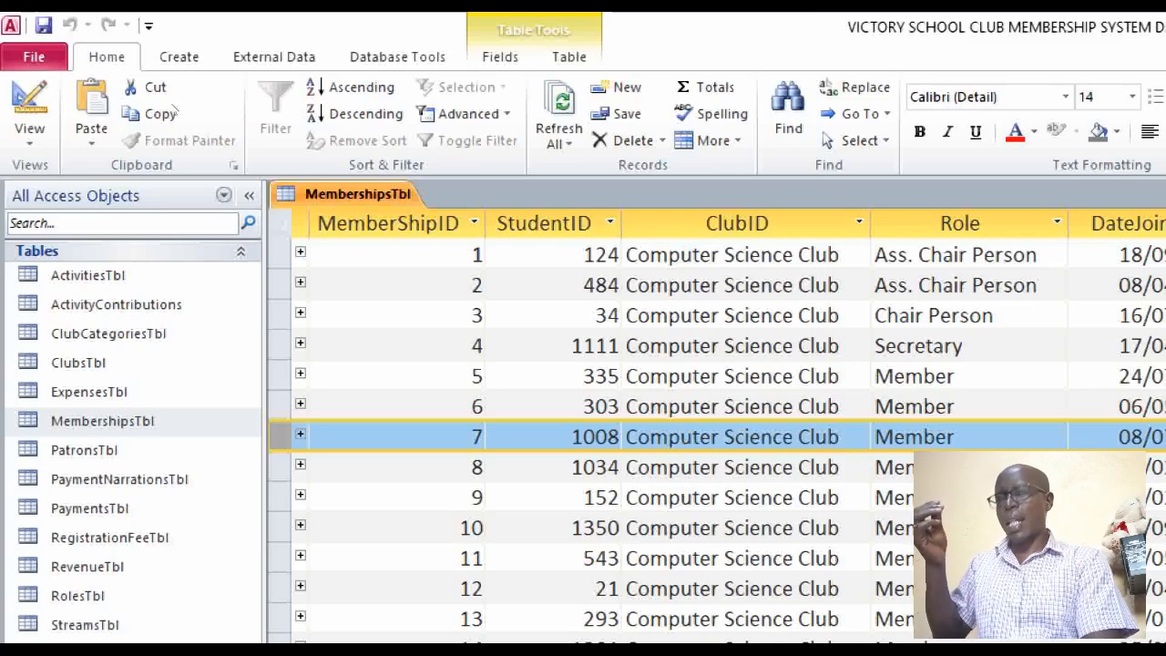
pyautogui.rightClick(346, 196)
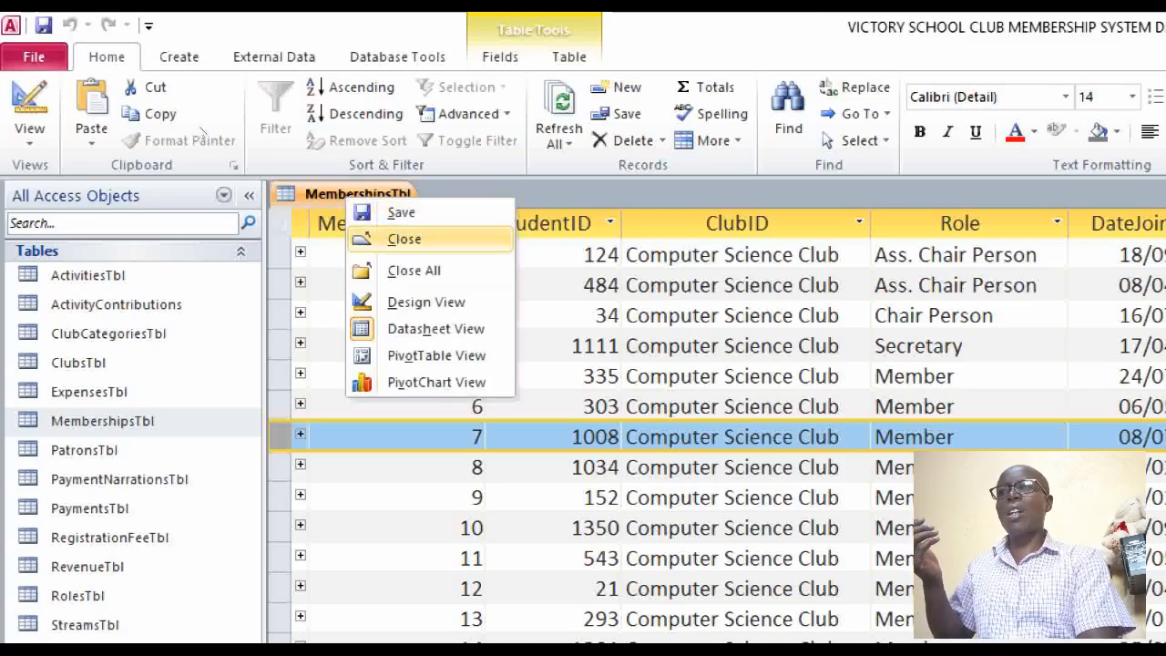
pyautogui.click(403, 239)
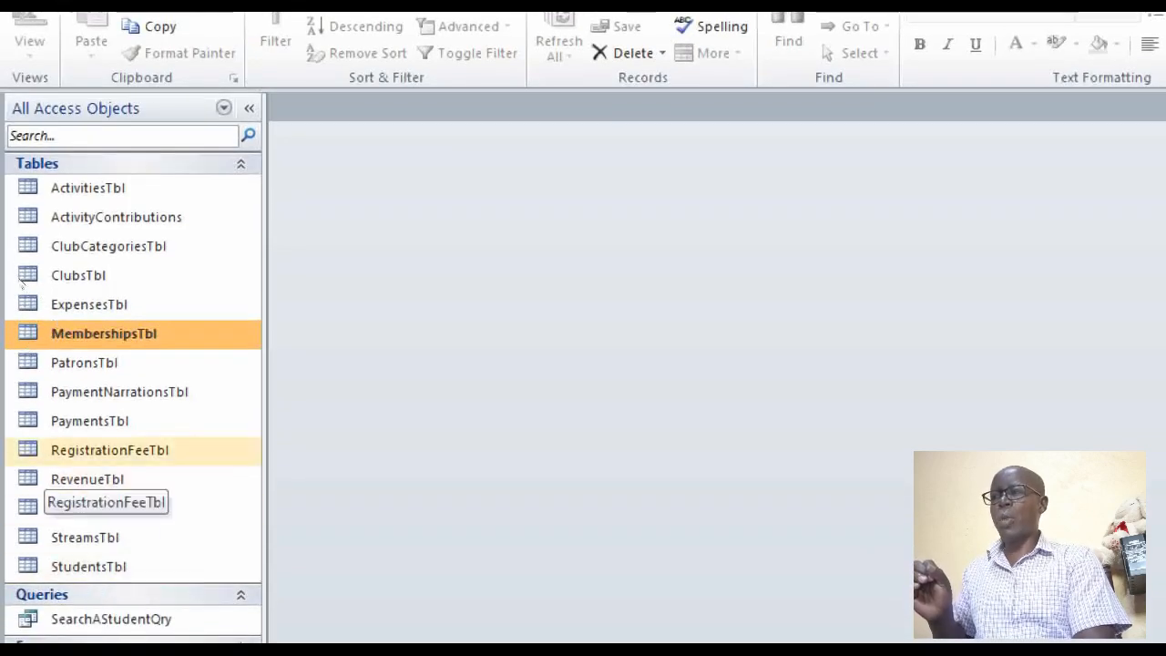
# Open RegistrationFeeTbl in Design View and set the DatePaid field's default value to =date()
pyautogui.rightClick(33, 450)
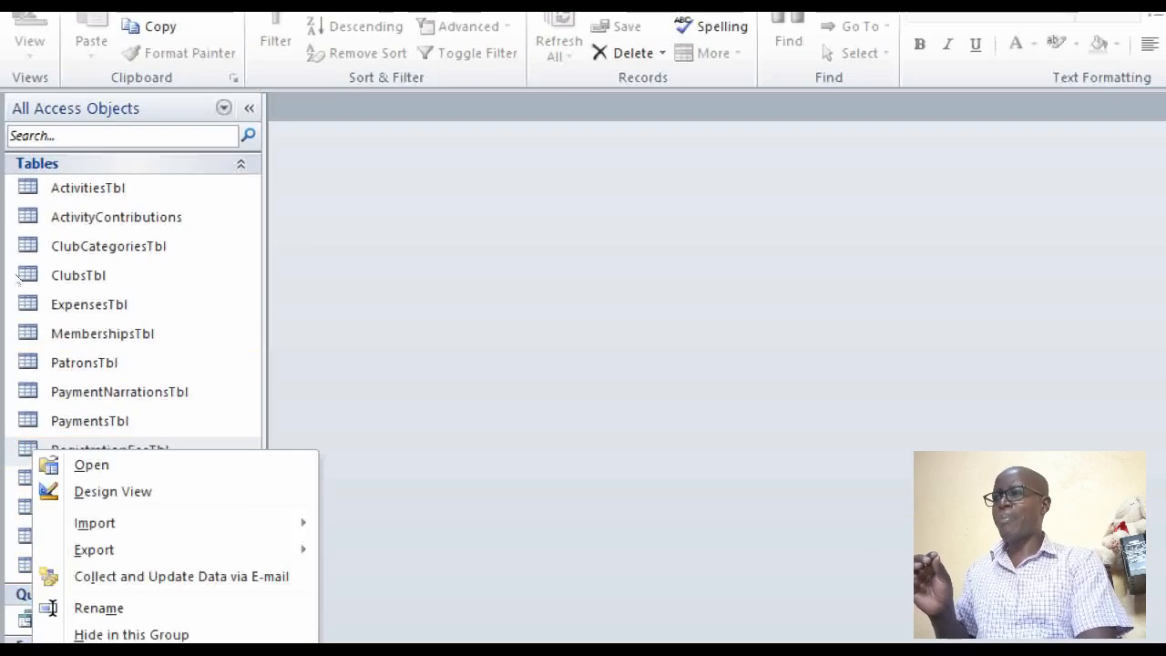
pyautogui.press('Return')
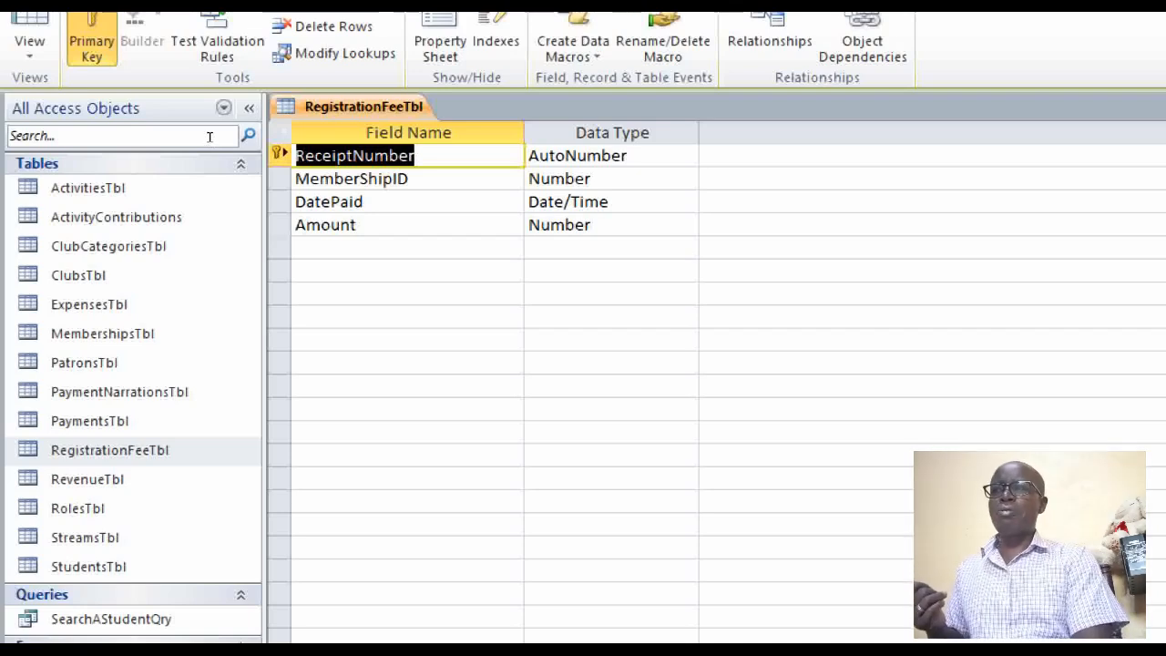
pyautogui.press('Down')
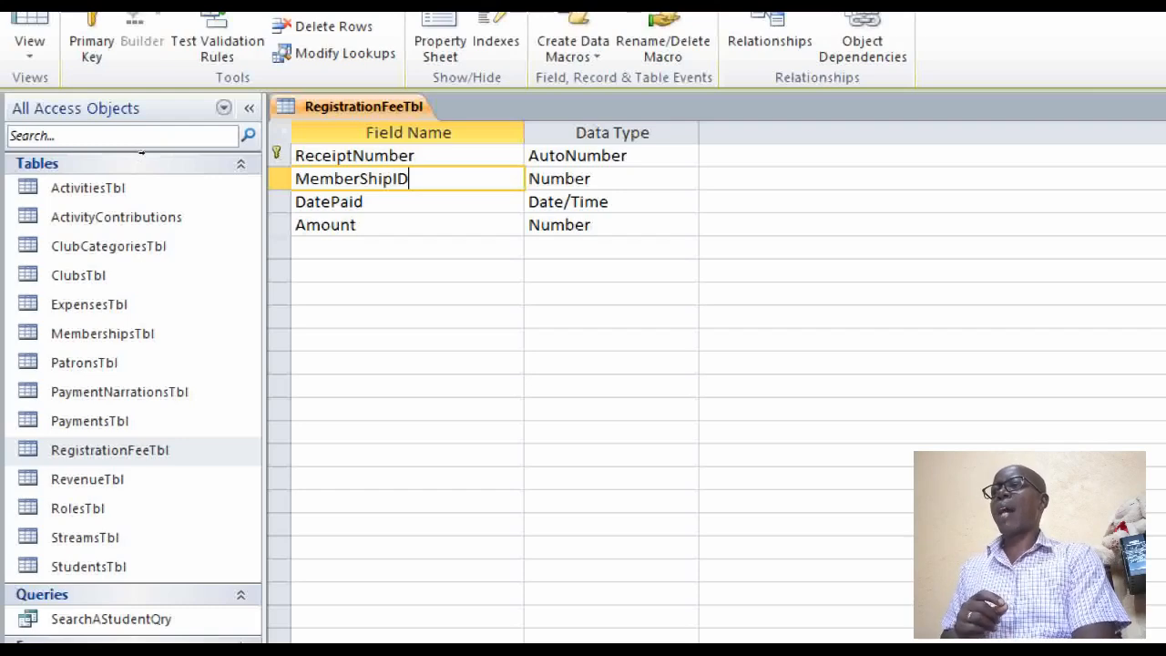
pyautogui.press('Down')
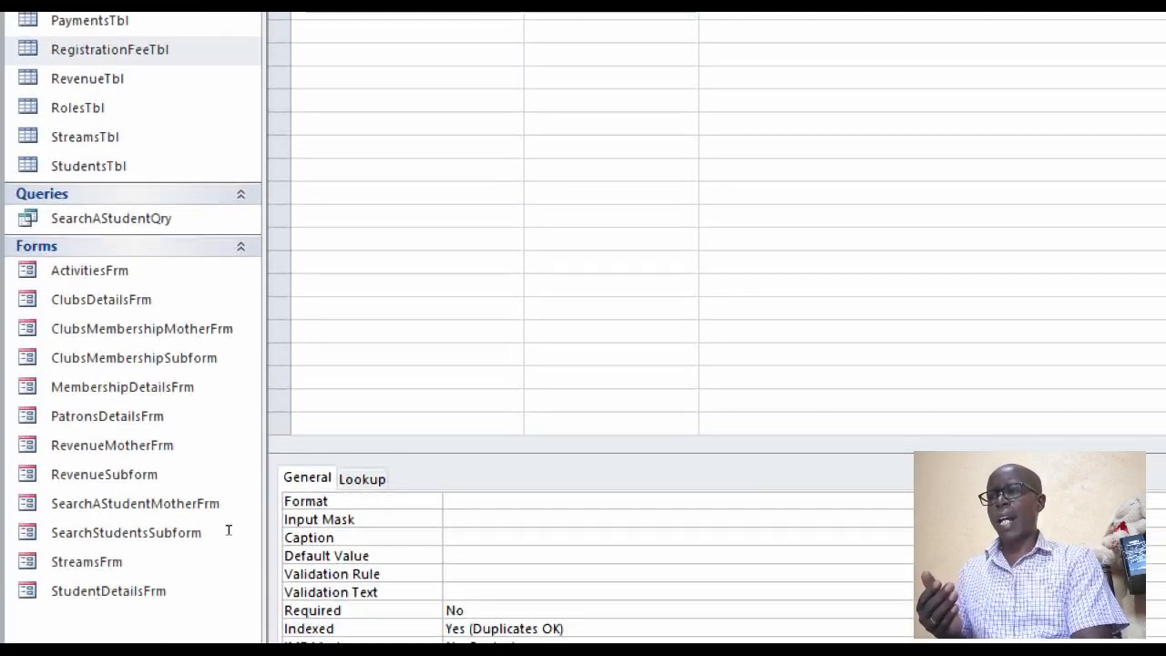
pyautogui.write('=')
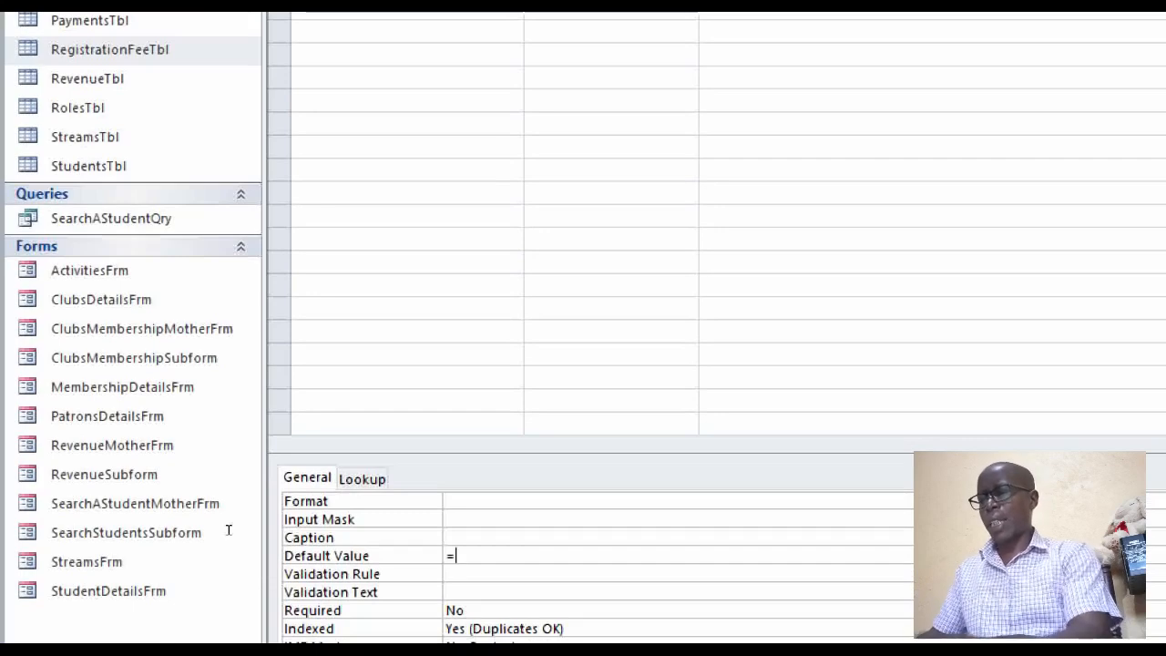
pyautogui.write('date()')
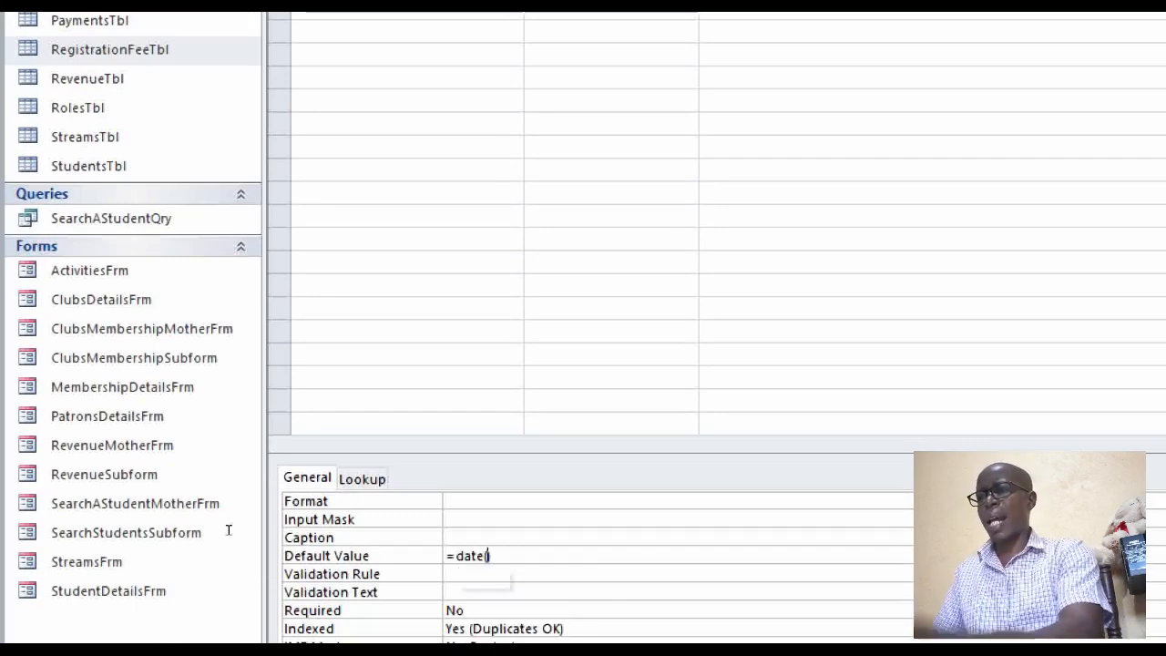
pyautogui.press('Return')
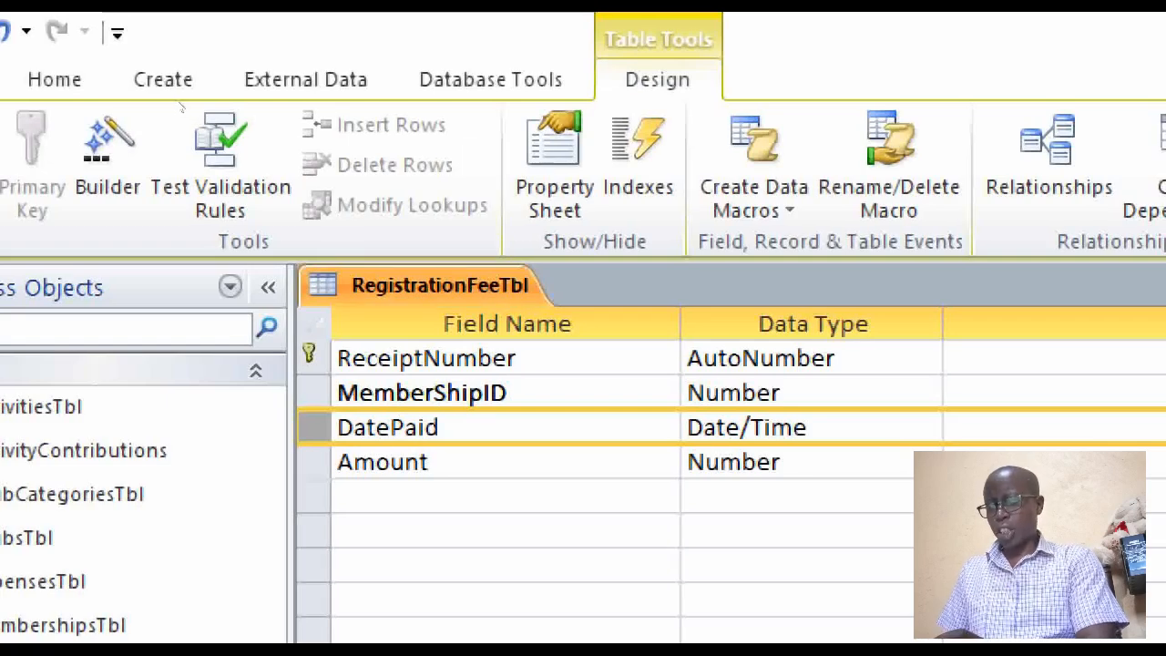
# Close RegistrationFeeTbl and save the changes to its design
pyautogui.rightClick(434, 284)
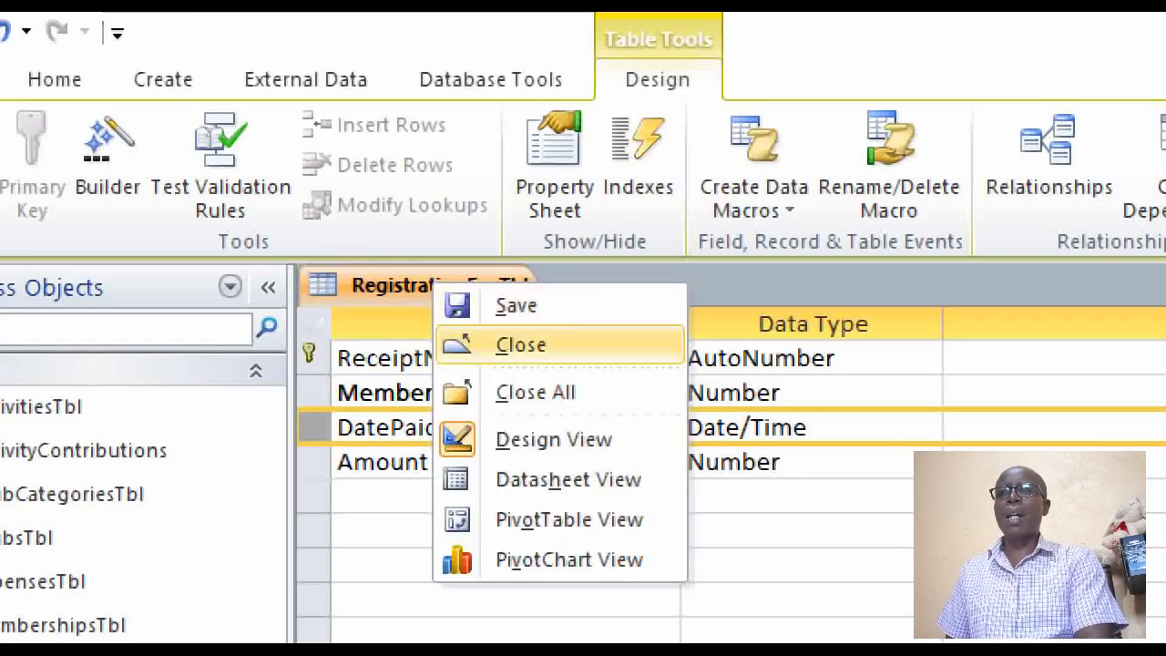
pyautogui.click(521, 345)
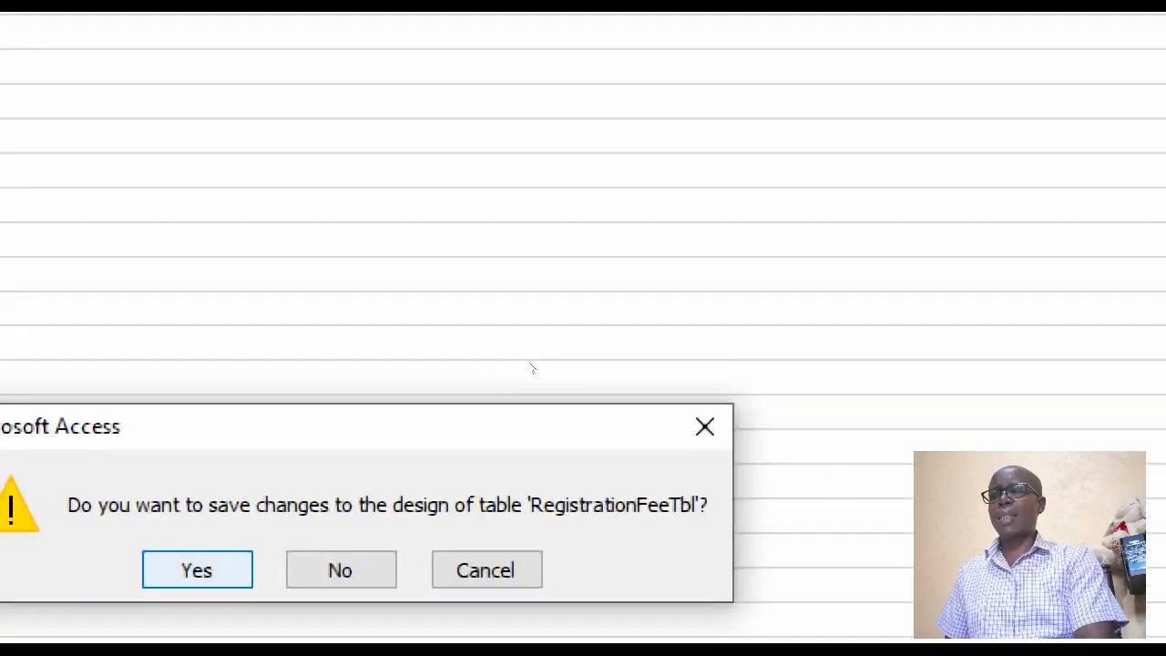
pyautogui.press('Return')
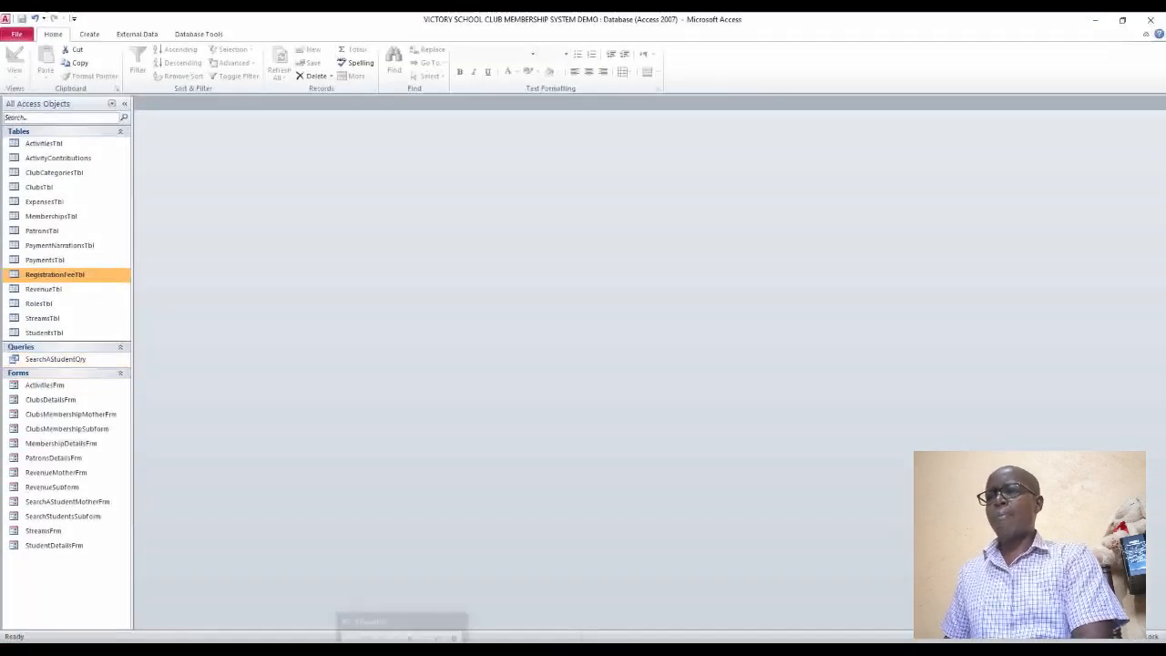
# Switch to the 451-3QP 2025 document in Word and examine the registration fees per club, selecting the KES 200 amount
pyautogui.moveTo(520, 648)
pyautogui.click(519, 601)
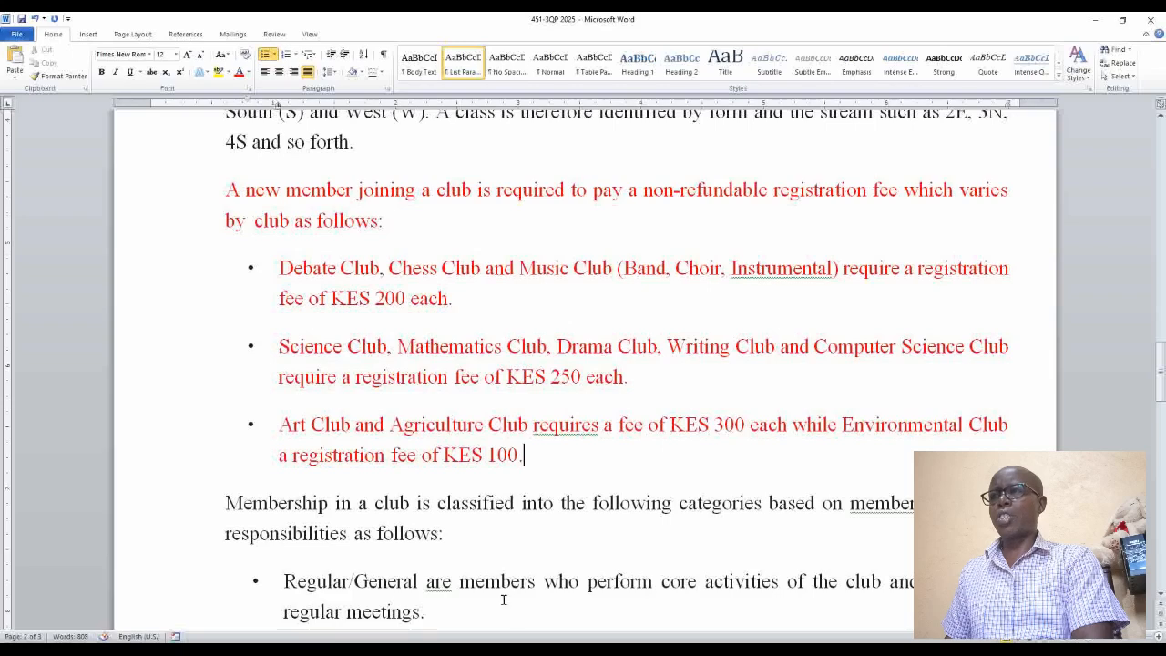
pyautogui.click(419, 387)
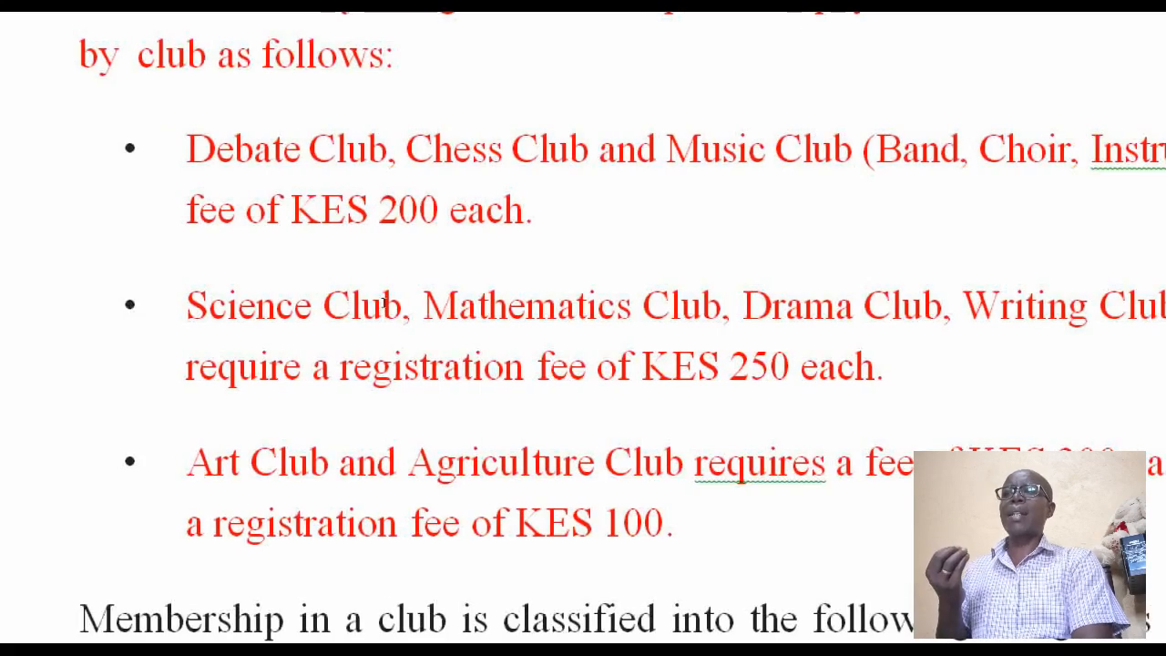
pyautogui.doubleClick(399, 209)
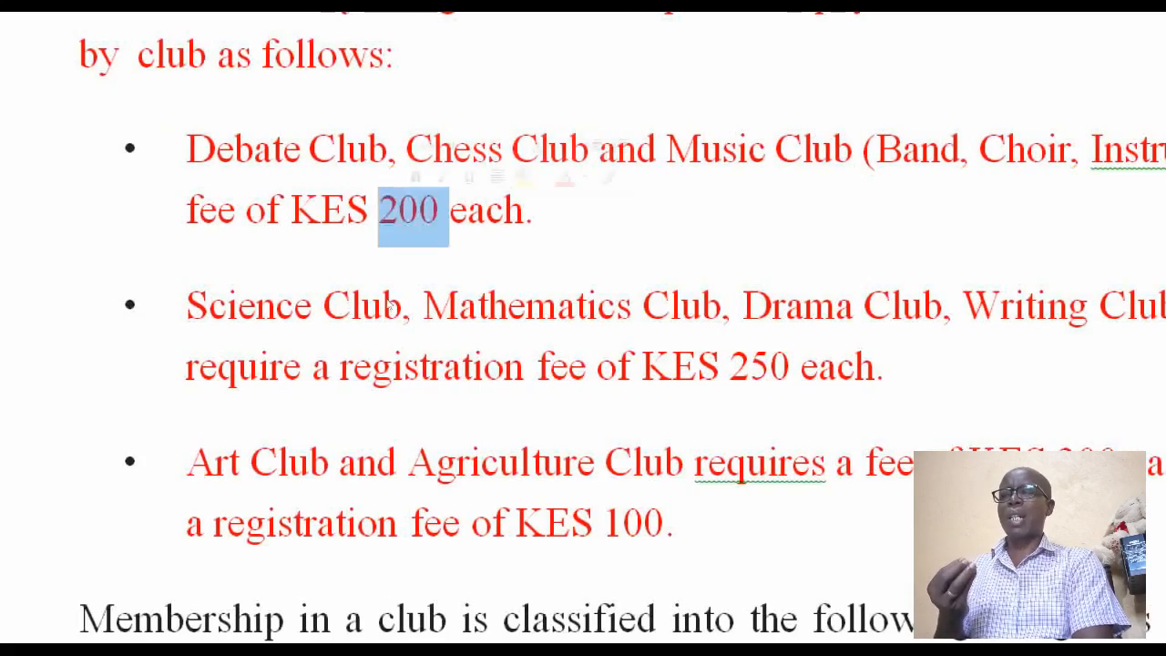
pyautogui.press('super+s')
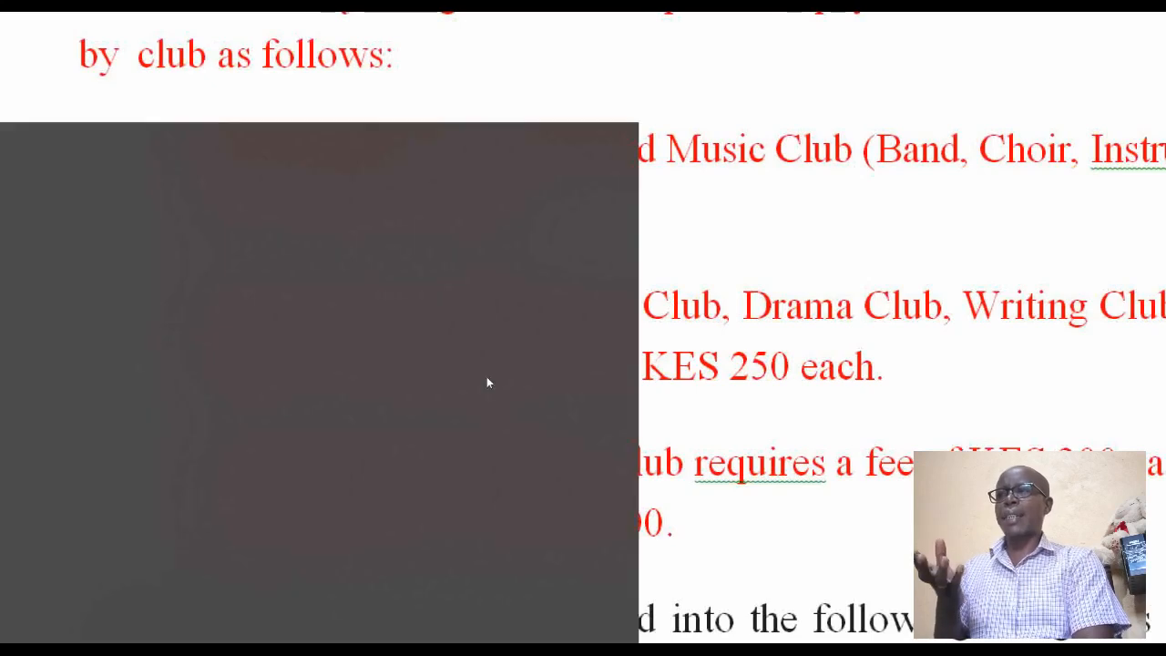
pyautogui.press('Escape')
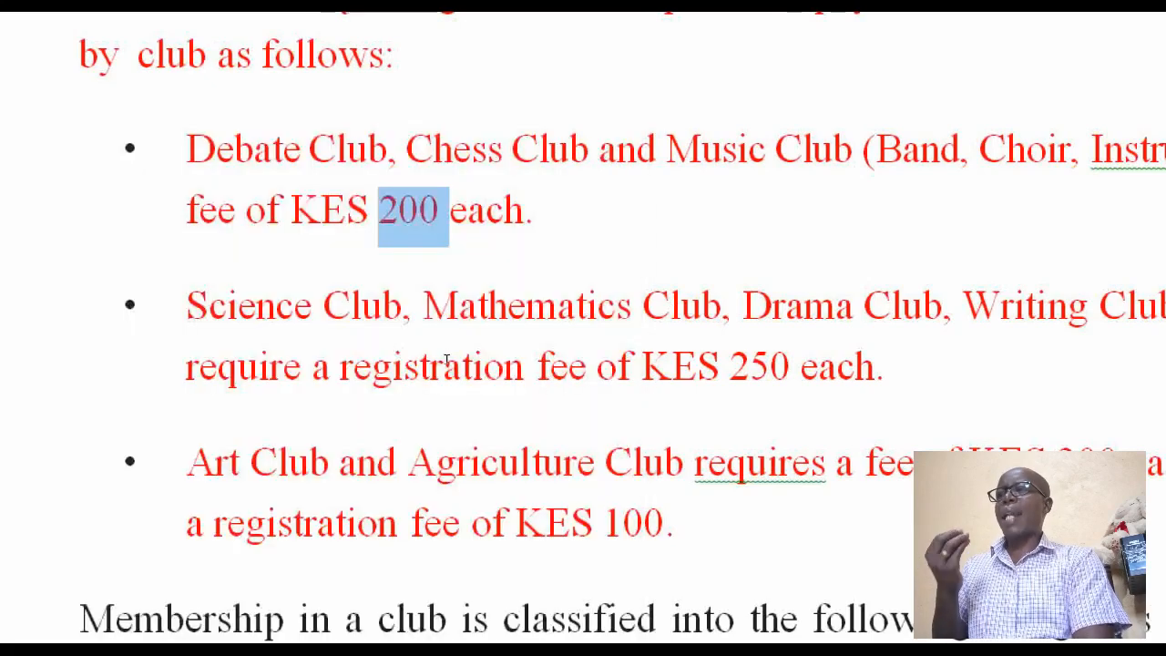
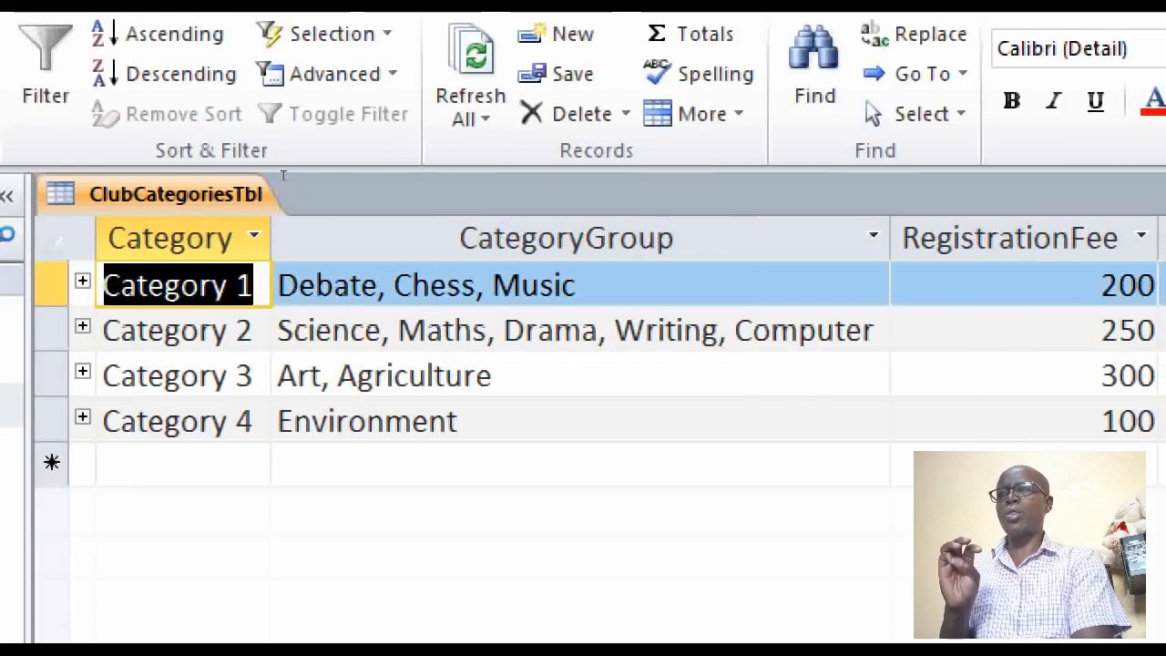
# Examine the category groups and registration fees in ClubCategoriesTbl, and close the table
pyautogui.click(412, 421)
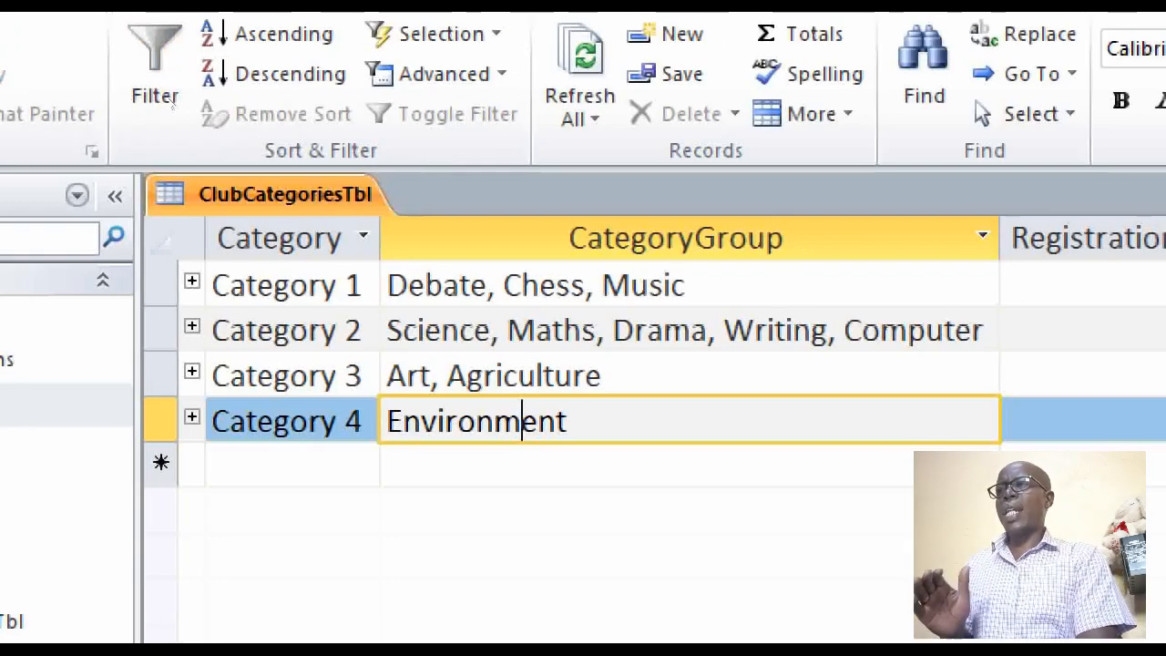
pyautogui.rightClick(254, 194)
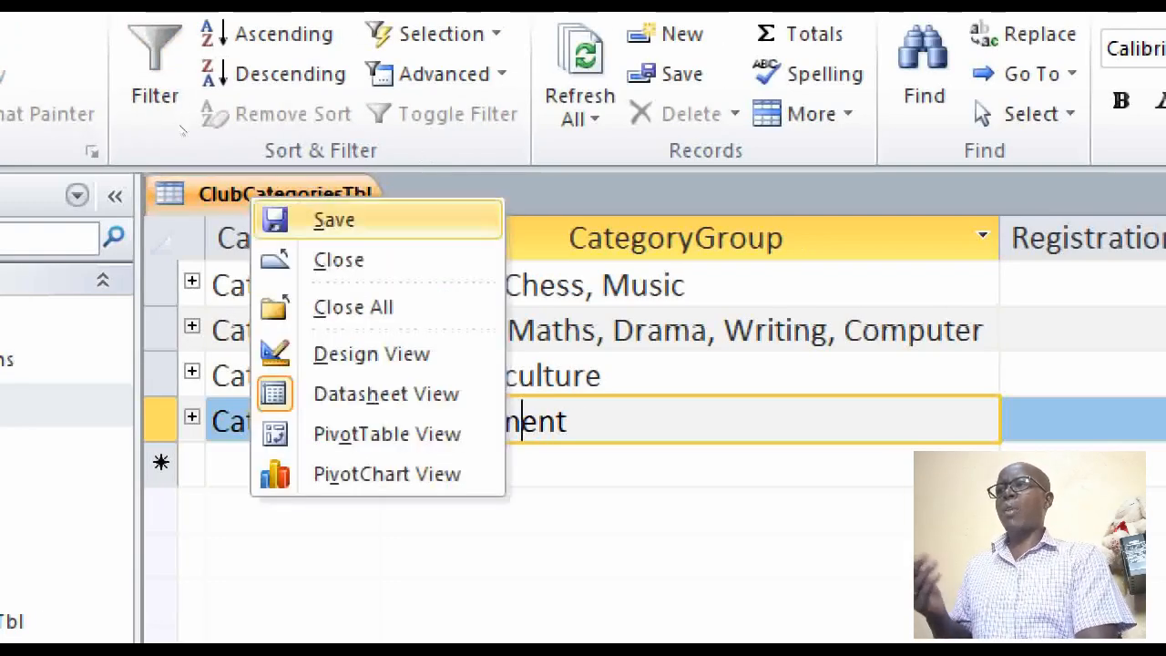
pyautogui.click(339, 259)
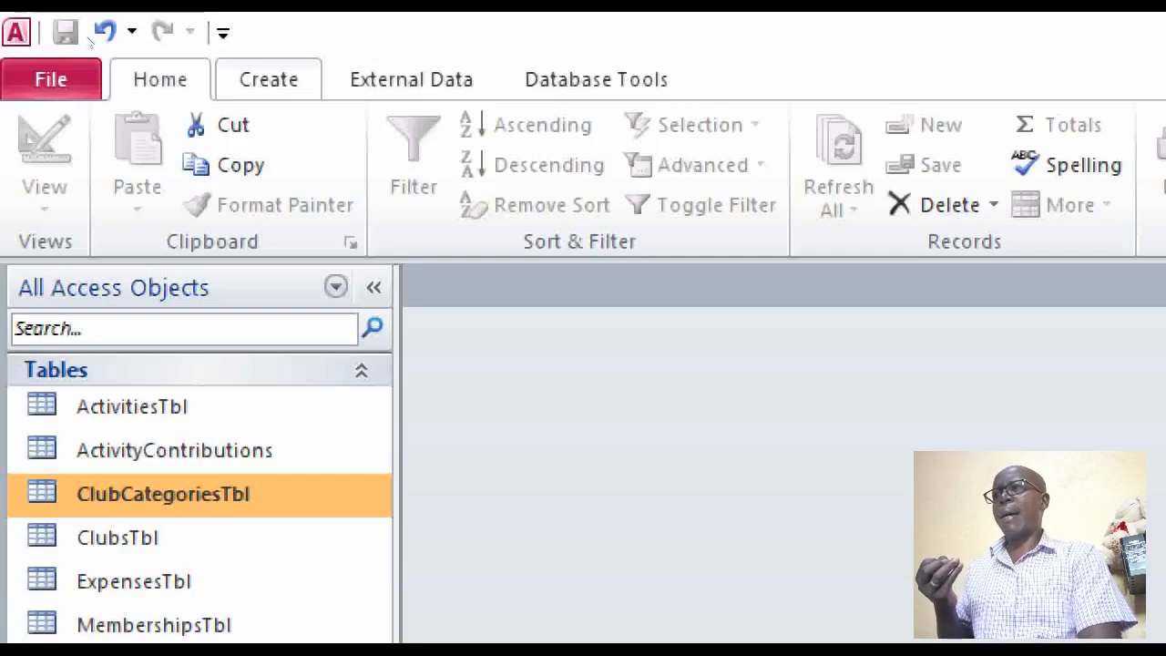
# Create a new query in Design View and add MembershipsTbl to it
pyautogui.click(268, 79)
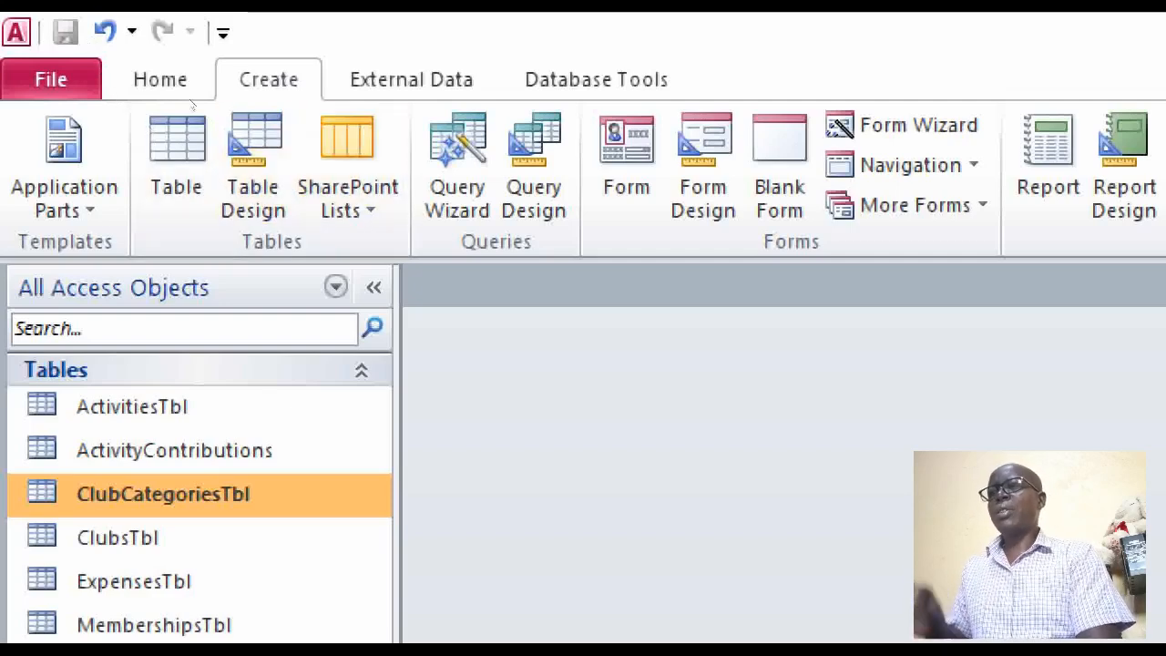
pyautogui.click(536, 178)
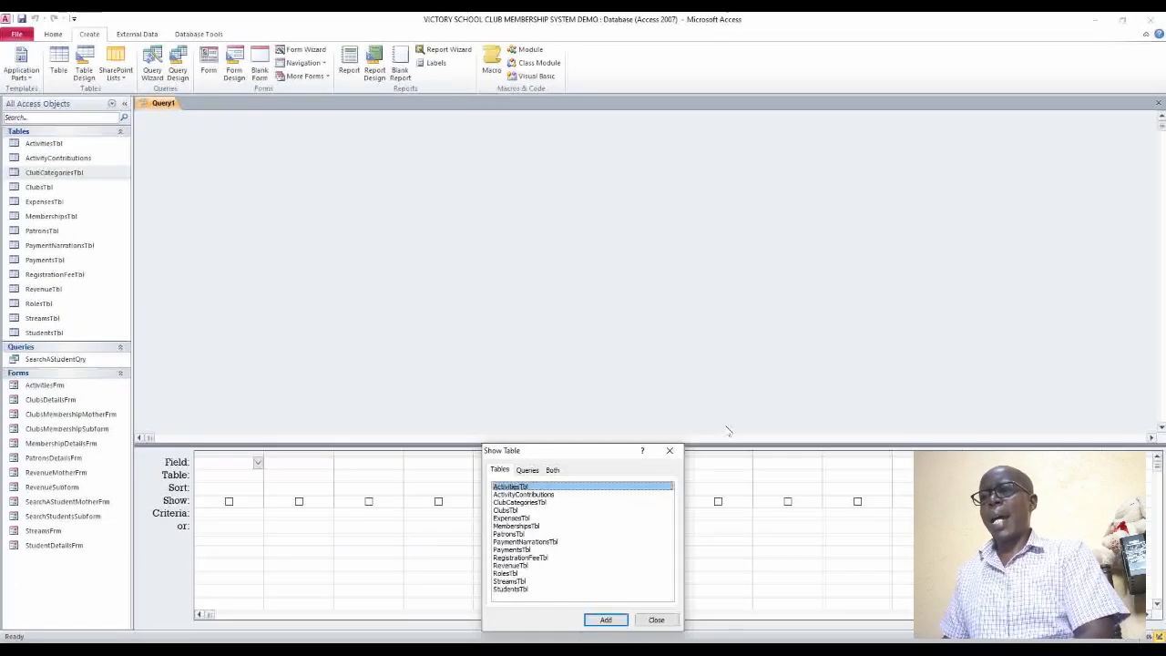
pyautogui.moveTo(579, 451); pyautogui.dragTo(575, 143)
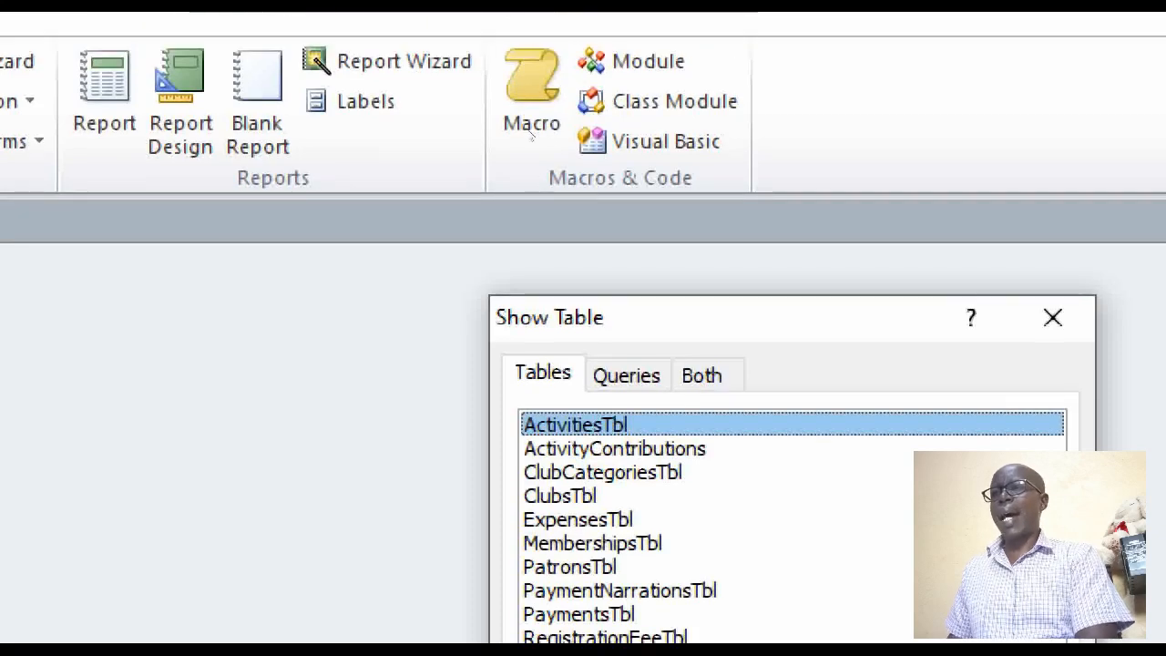
pyautogui.moveTo(724, 299); pyautogui.dragTo(436, 58)
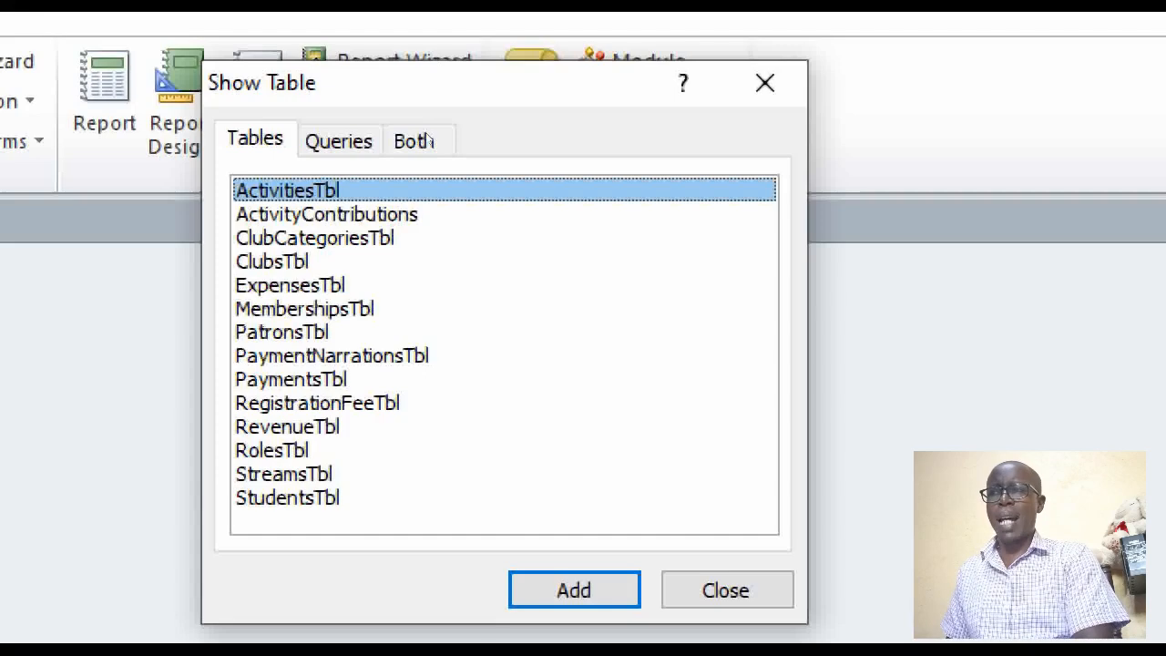
pyautogui.press('m')
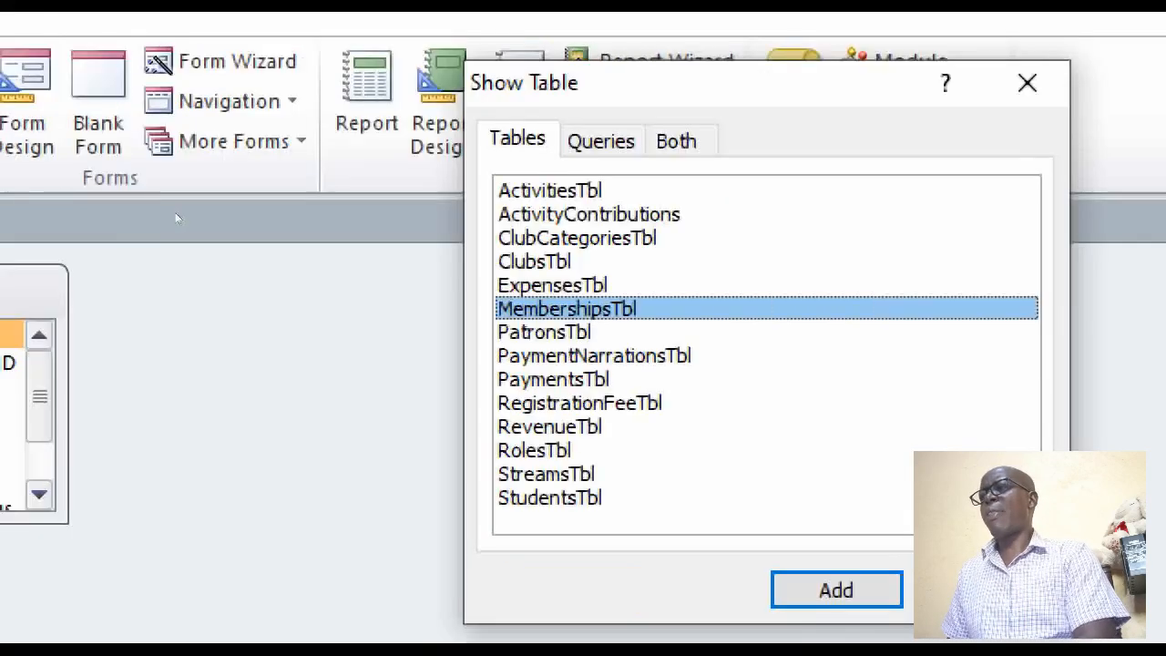
pyautogui.press('Return')
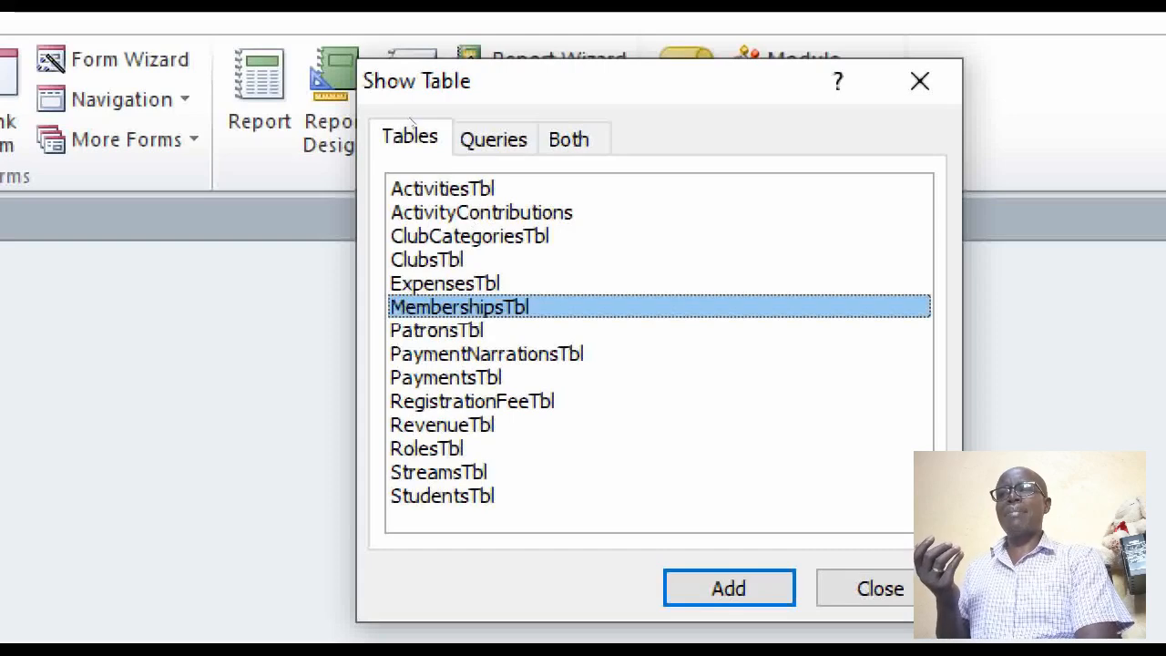
# Add ClubsTbl and ClubCategoriesTbl to the query and close the table selection dialog
pyautogui.press('Up')
pyautogui.press('Up')
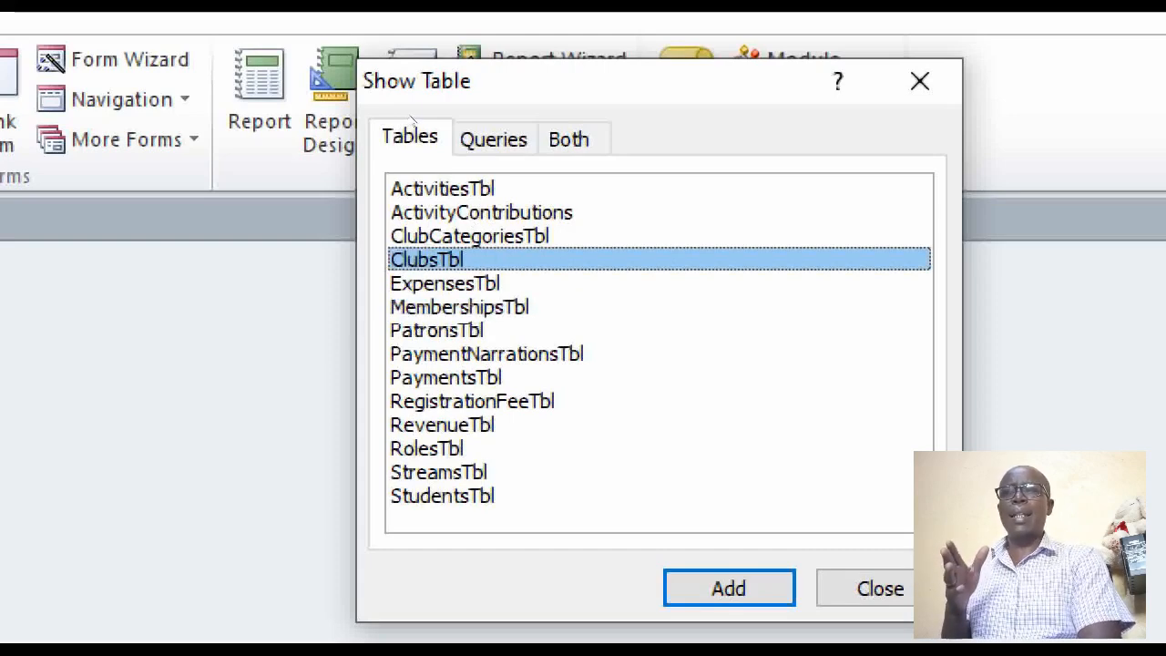
pyautogui.press('Return')
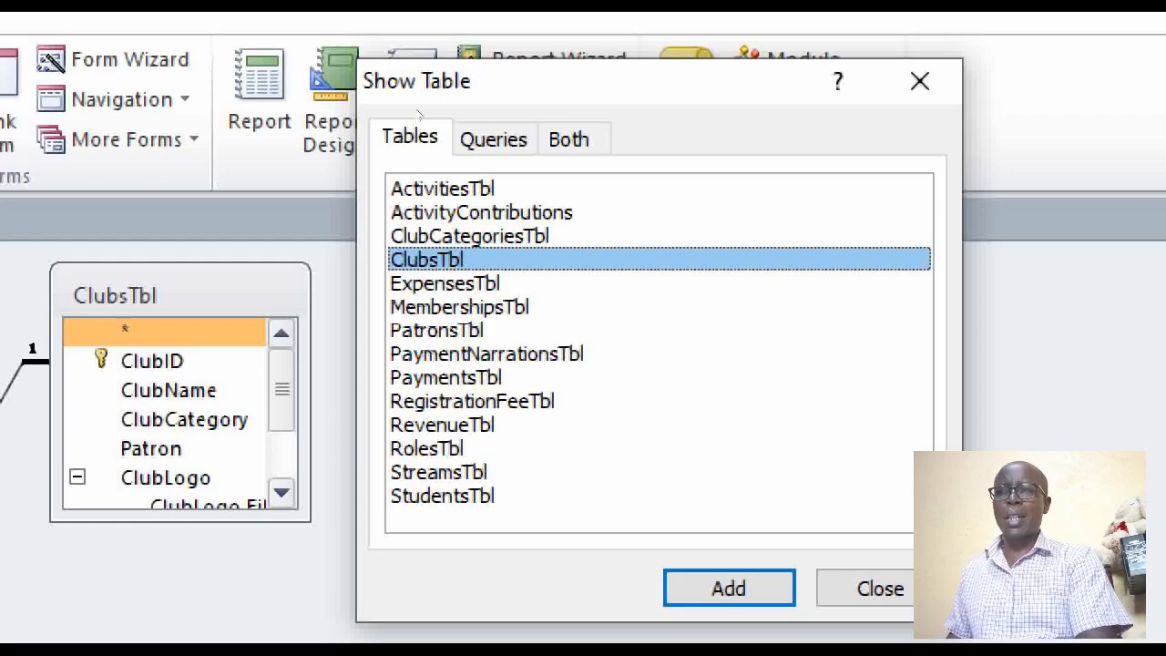
pyautogui.press('Up')
pyautogui.press('Return')
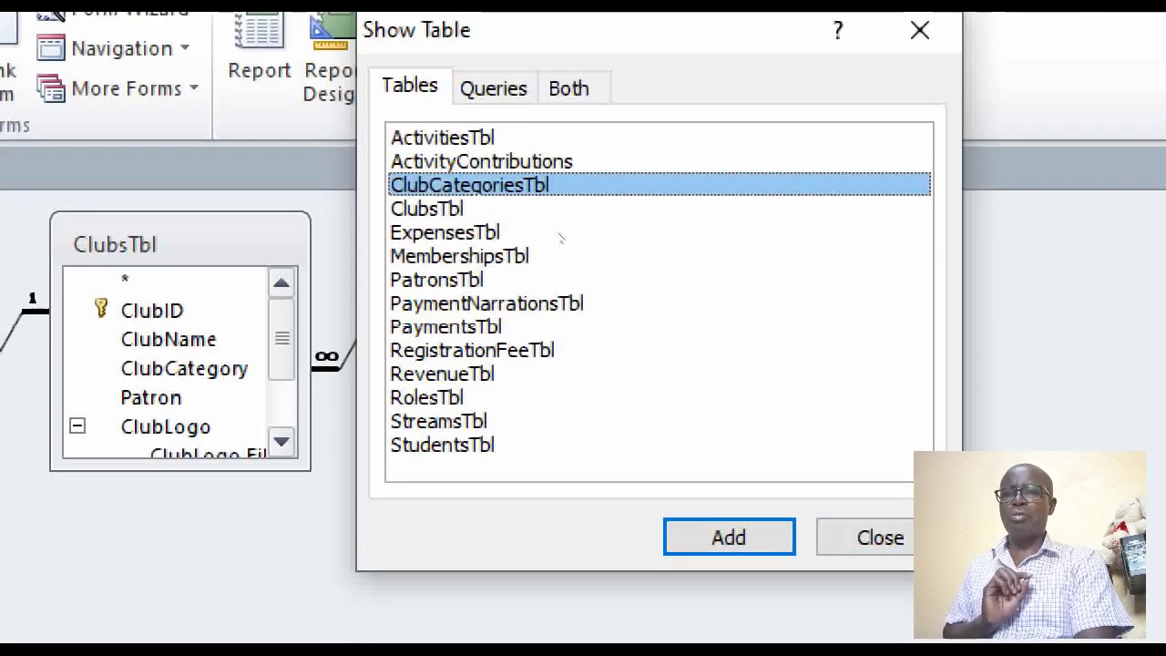
pyautogui.click(880, 583)
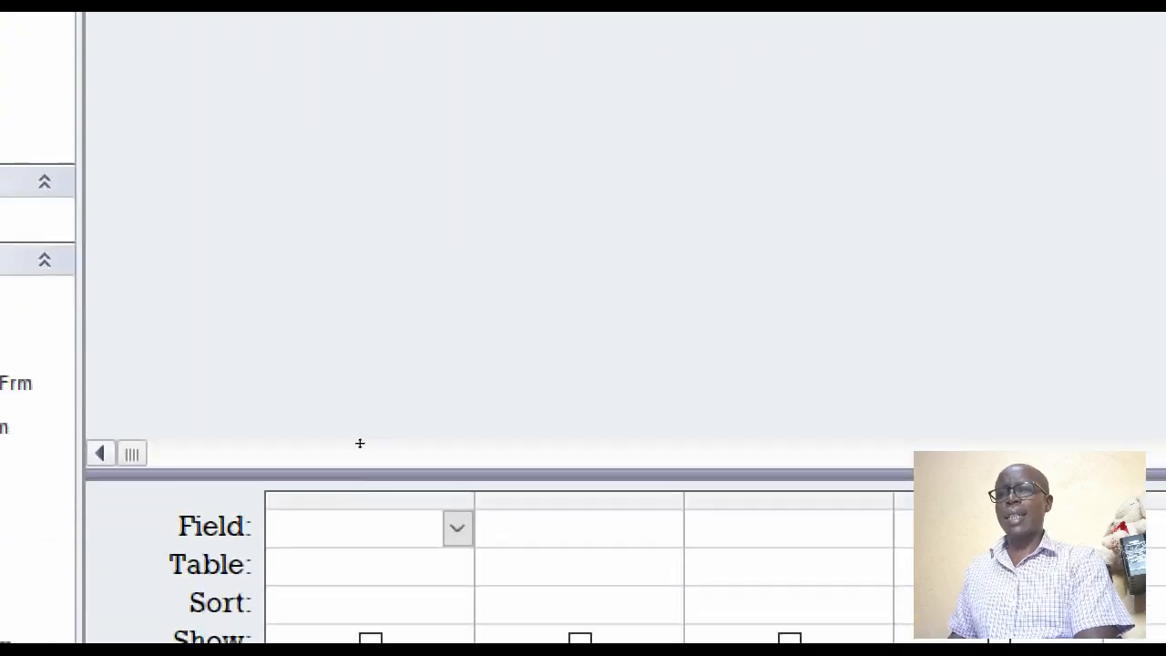
# Include the MemberShipID and StudentID fields from MembershipsTbl in the query grid
pyautogui.moveTo(359, 443); pyautogui.dragTo(332, 230)
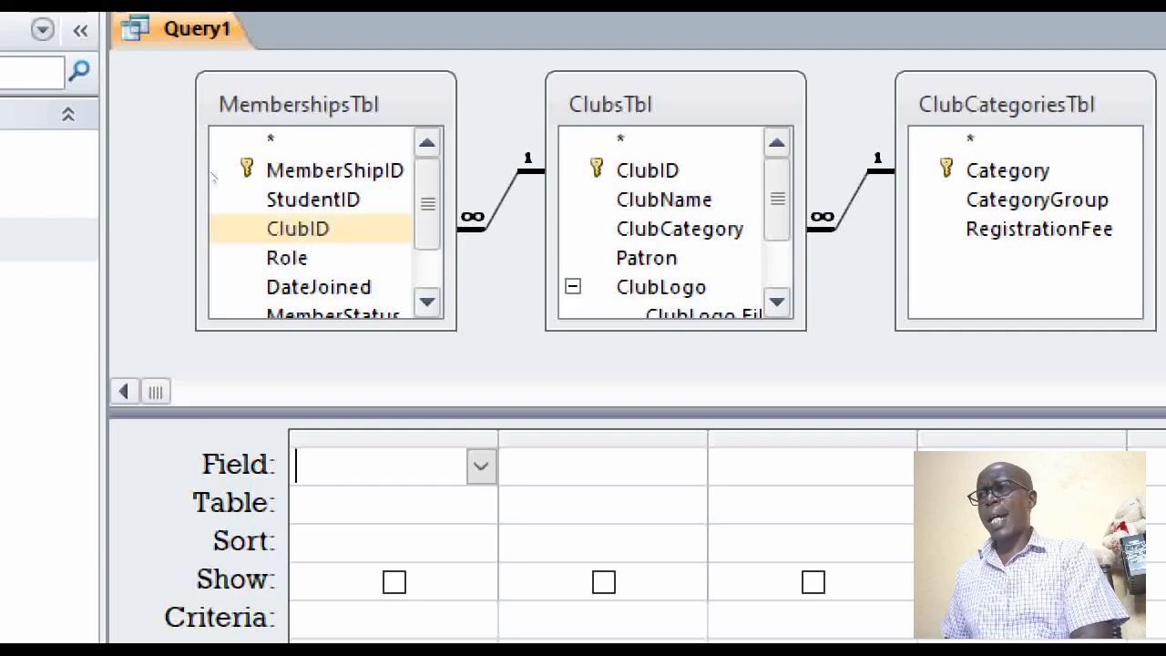
pyautogui.doubleClick(334, 171)
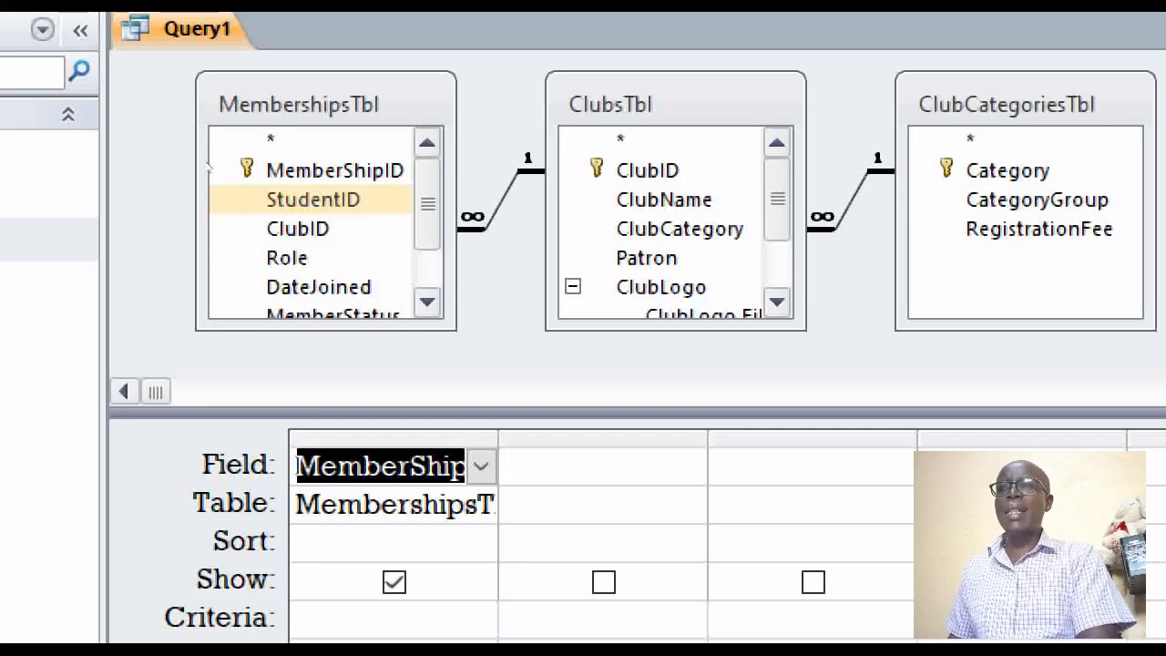
pyautogui.doubleClick(313, 199)
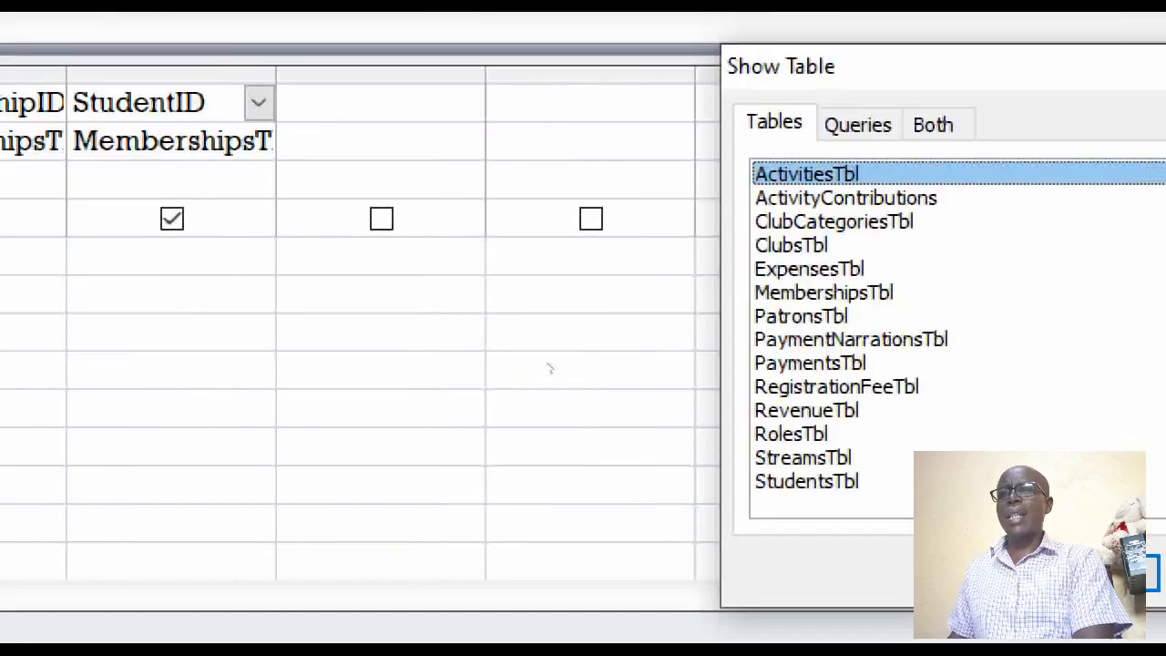
# Add StudentsTbl to the query and include its FirstName, Midname, LastName and Class fields in the grid
pyautogui.press('End')
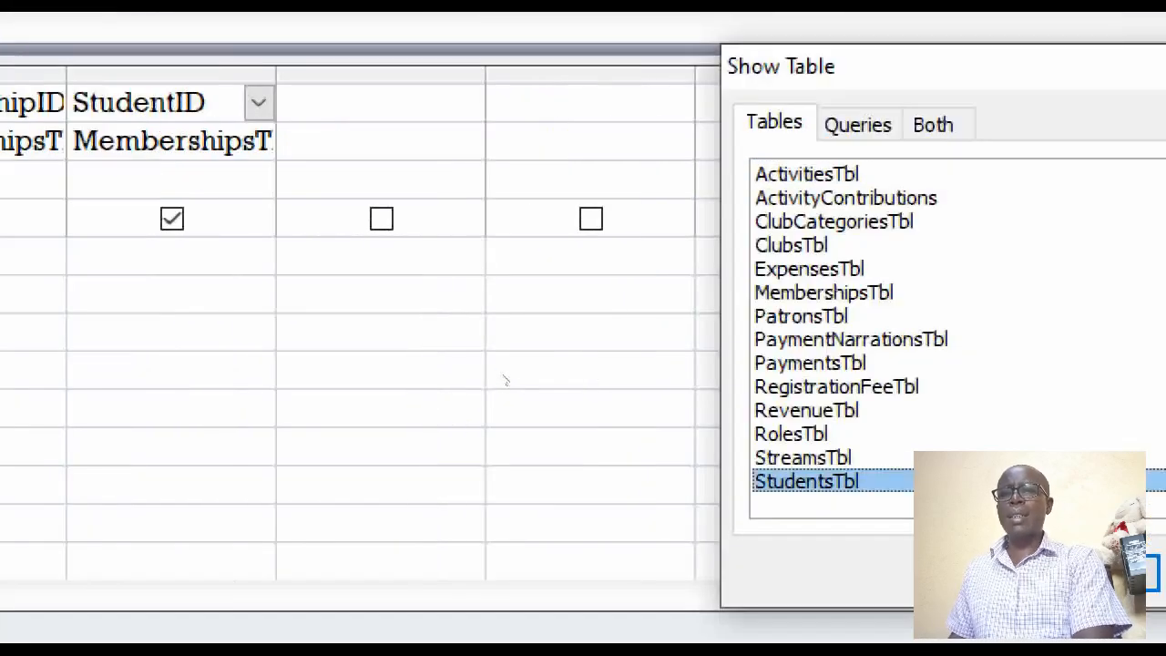
pyautogui.click(666, 415)
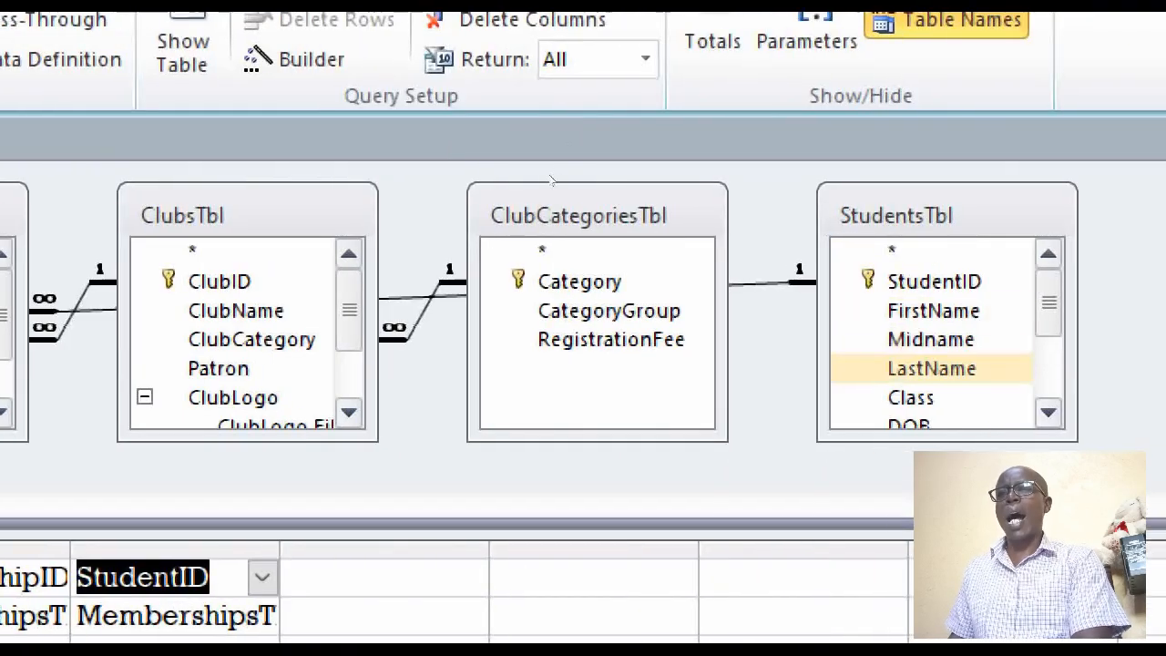
pyautogui.doubleClick(934, 310)
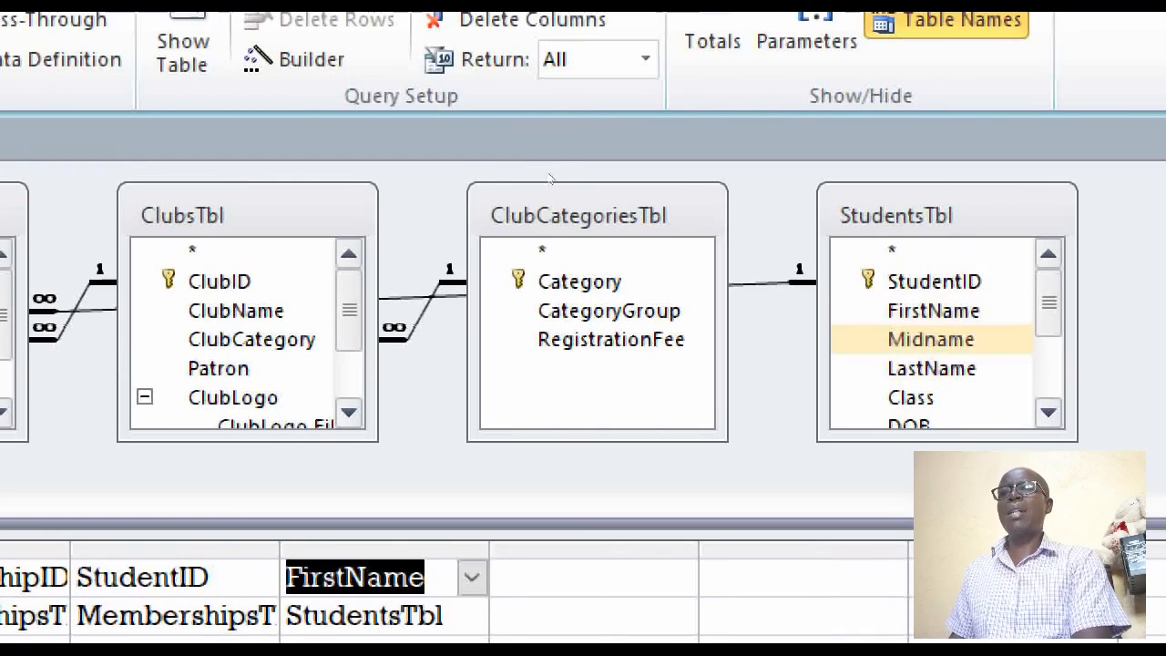
pyautogui.press('Return')
pyautogui.press('Down')
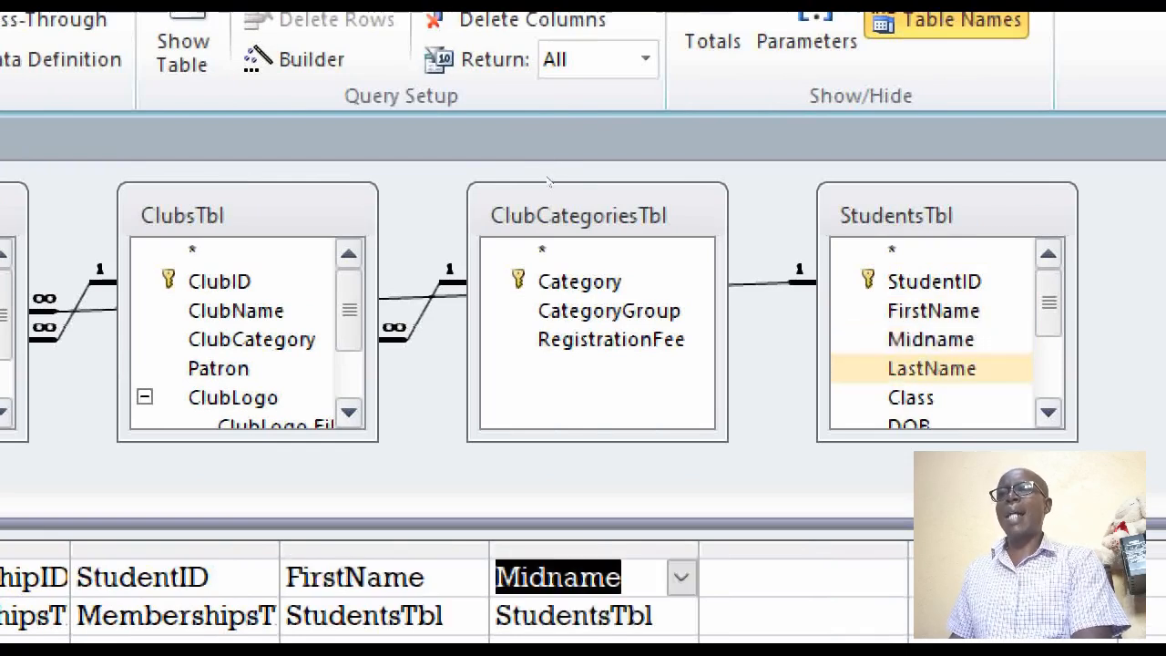
pyautogui.press('Return')
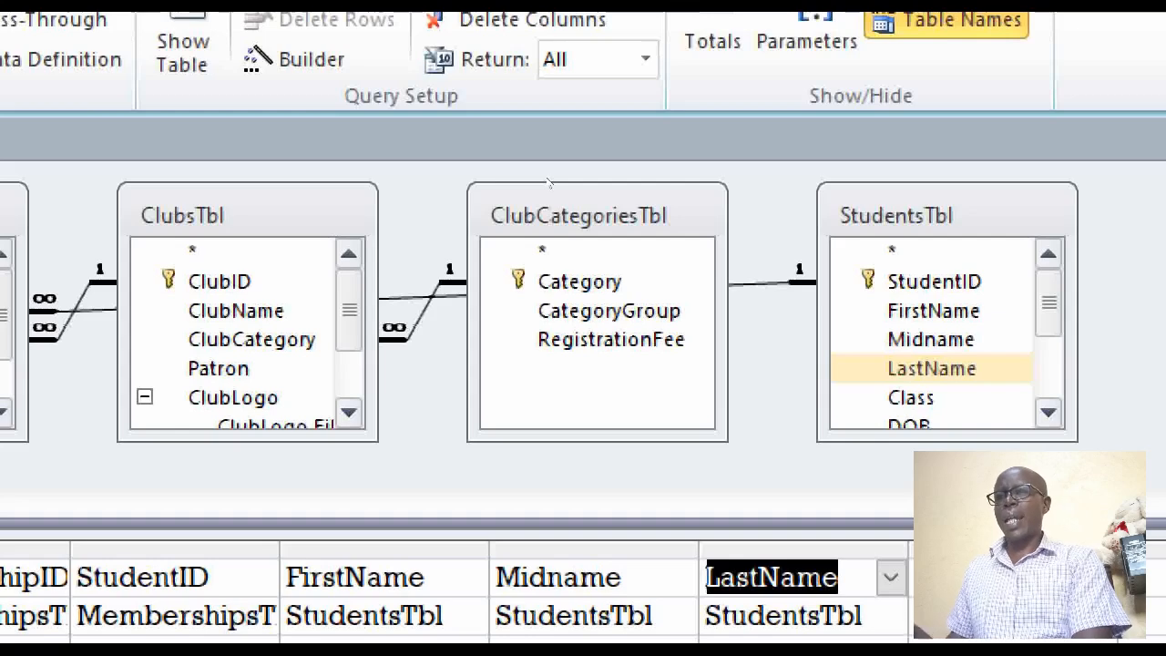
pyautogui.press('Down')
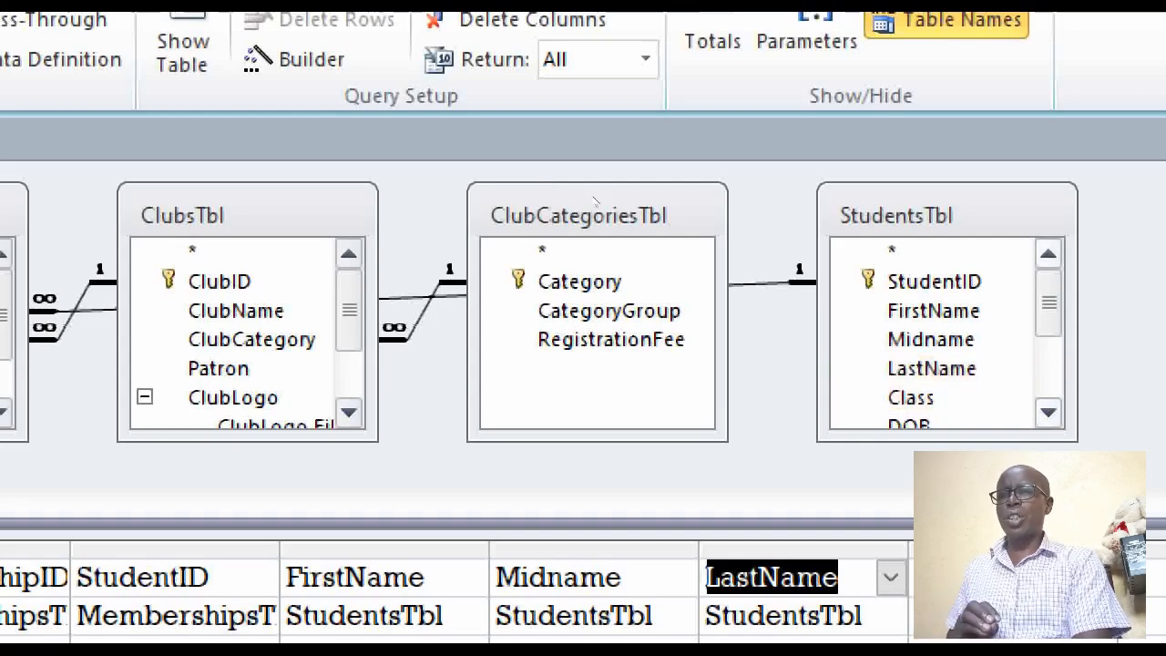
pyautogui.press('Down')
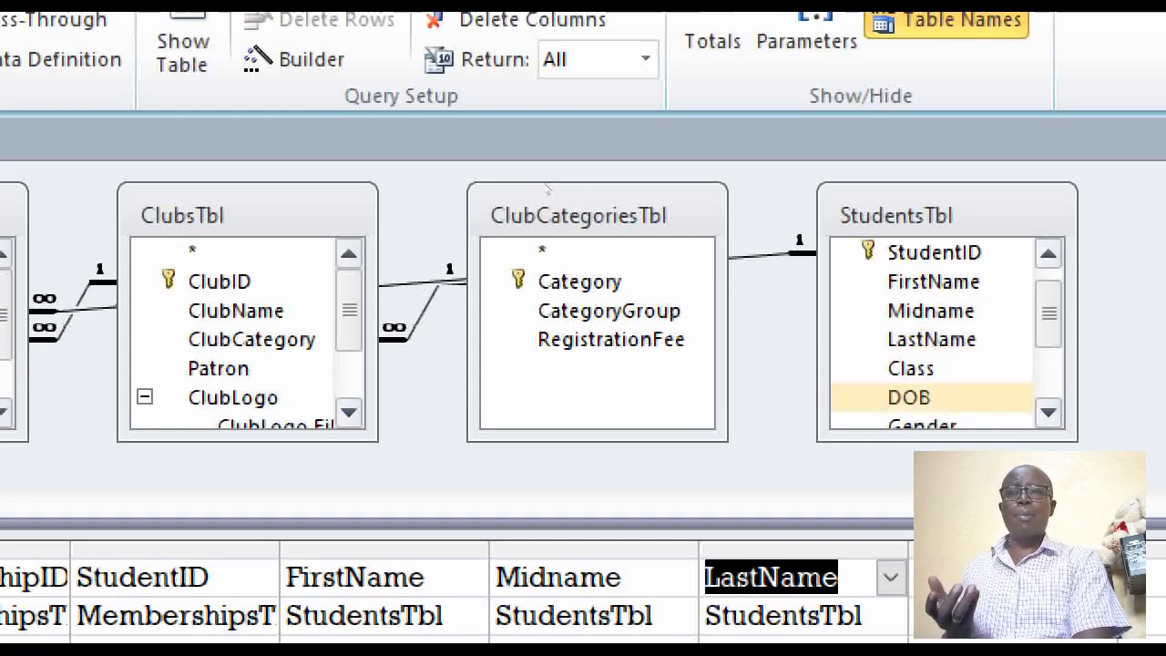
pyautogui.doubleClick(911, 369)
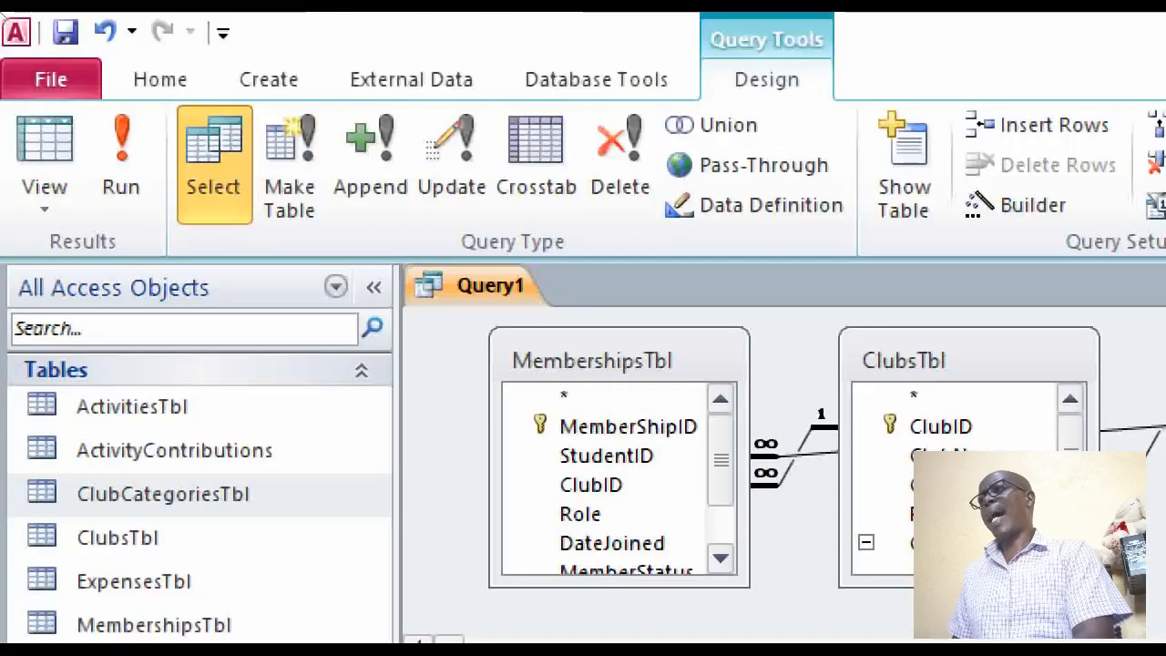
# Check the query's records in Datasheet View, selecting the StudentID column and alternating with Design View
pyautogui.click(44, 145)
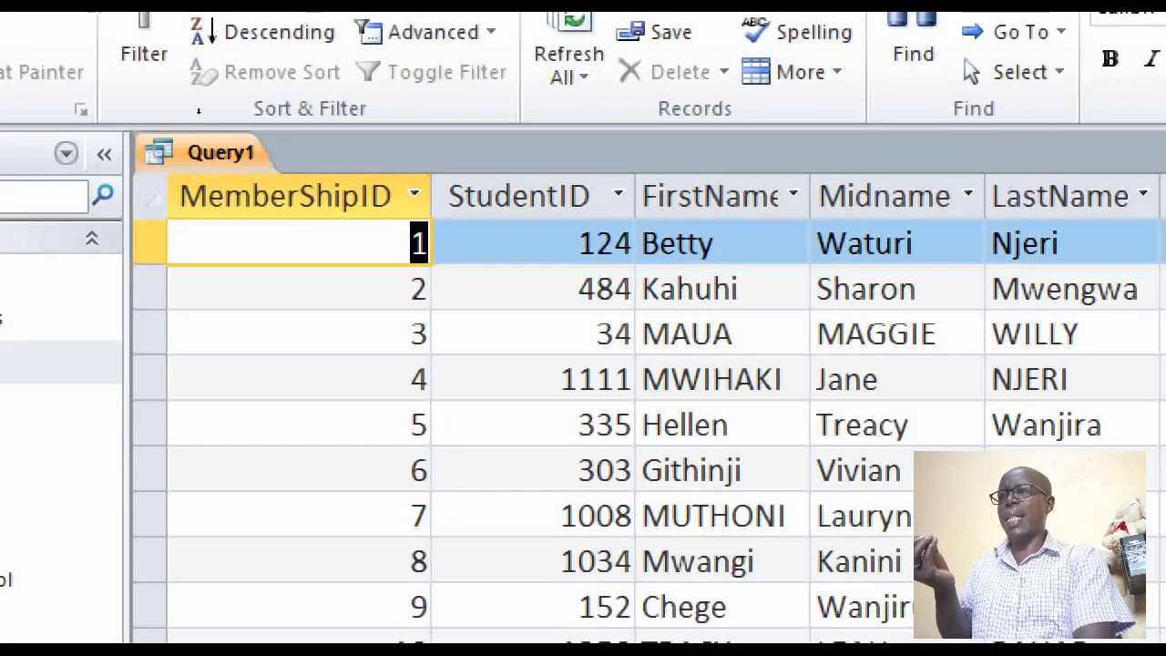
pyautogui.click(519, 196)
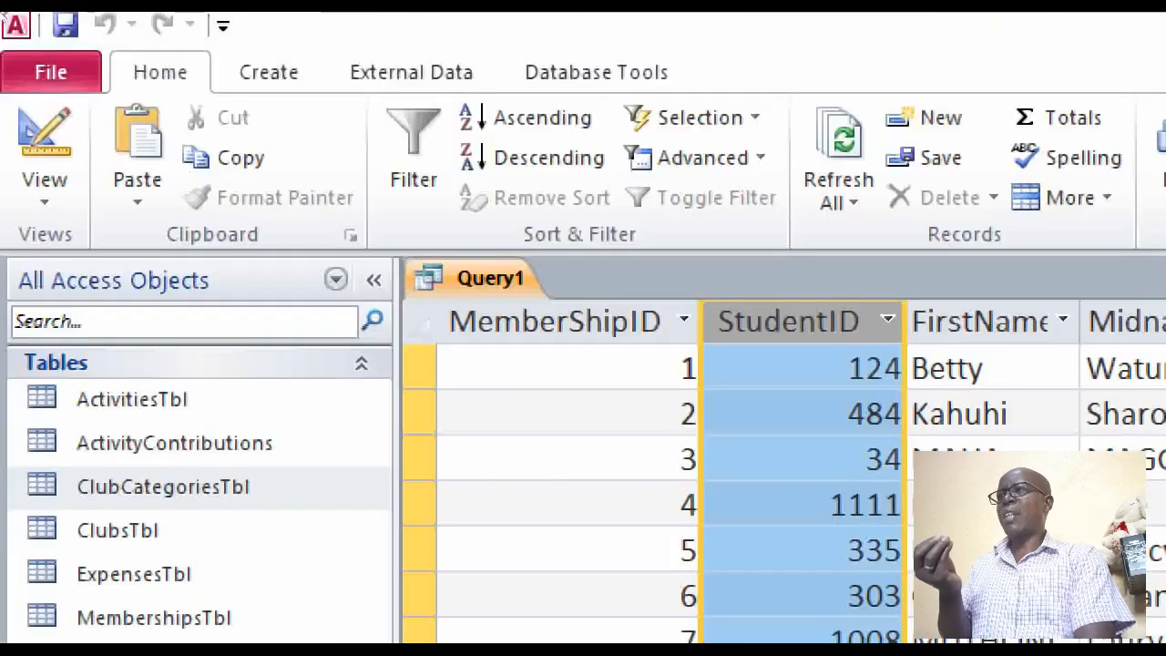
pyautogui.click(44, 151)
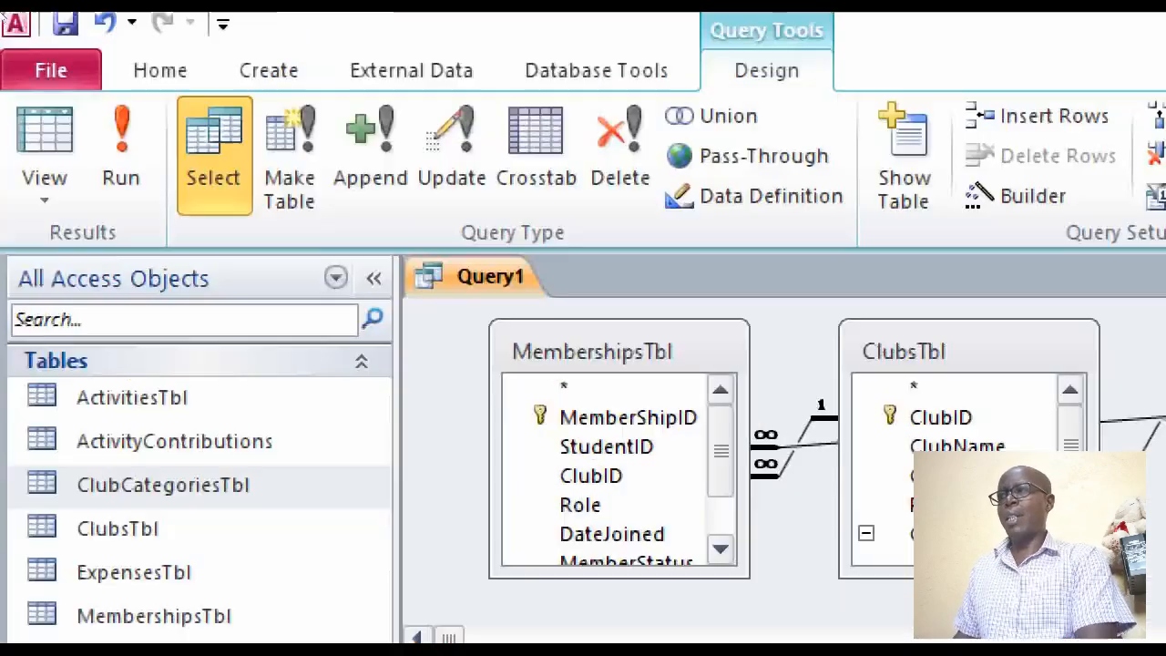
pyautogui.click(45, 155)
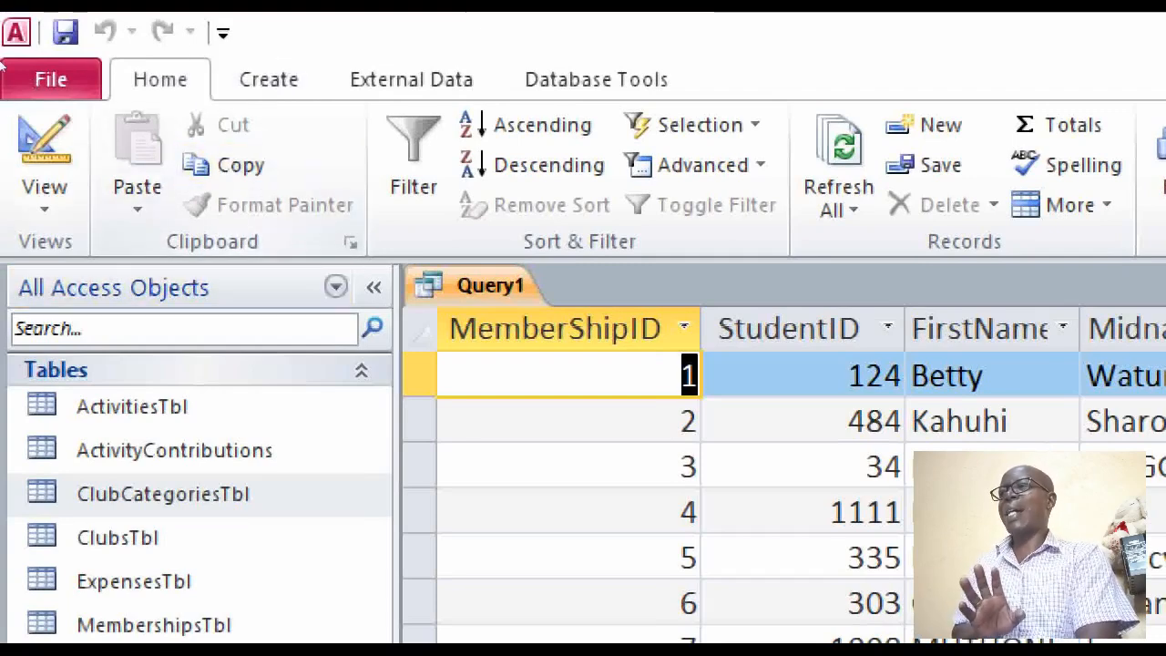
pyautogui.click(44, 150)
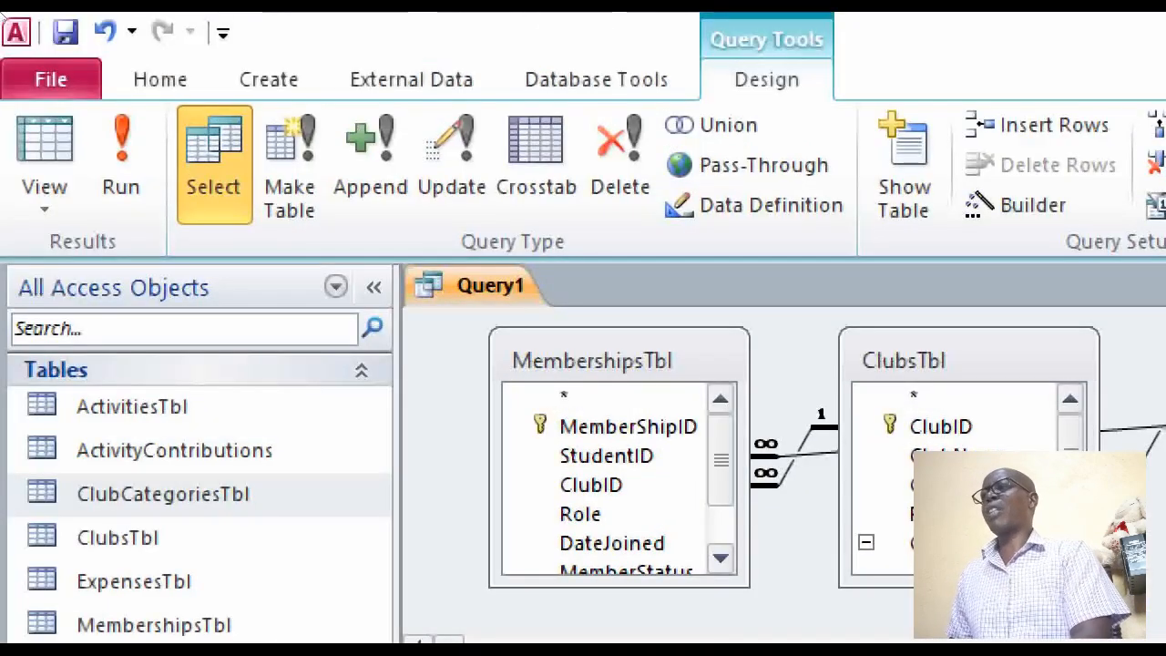
pyautogui.click(45, 141)
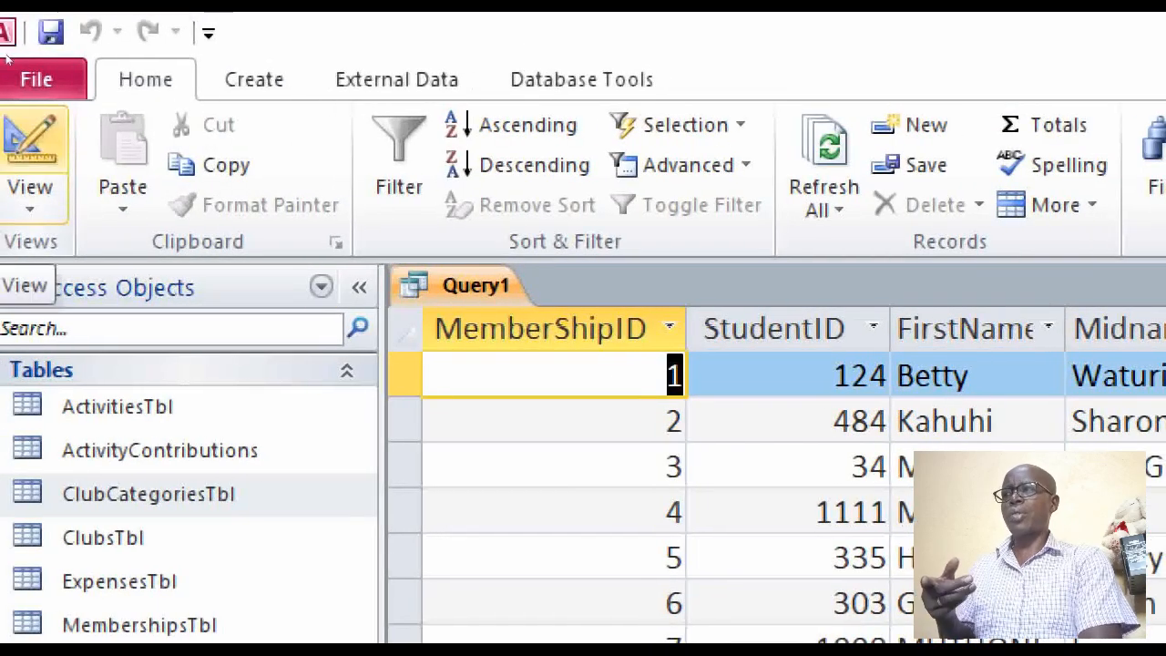
# Return to the query design, add RegistrationFeeTbl, and display the query's records in Datasheet View
pyautogui.click(27, 151)
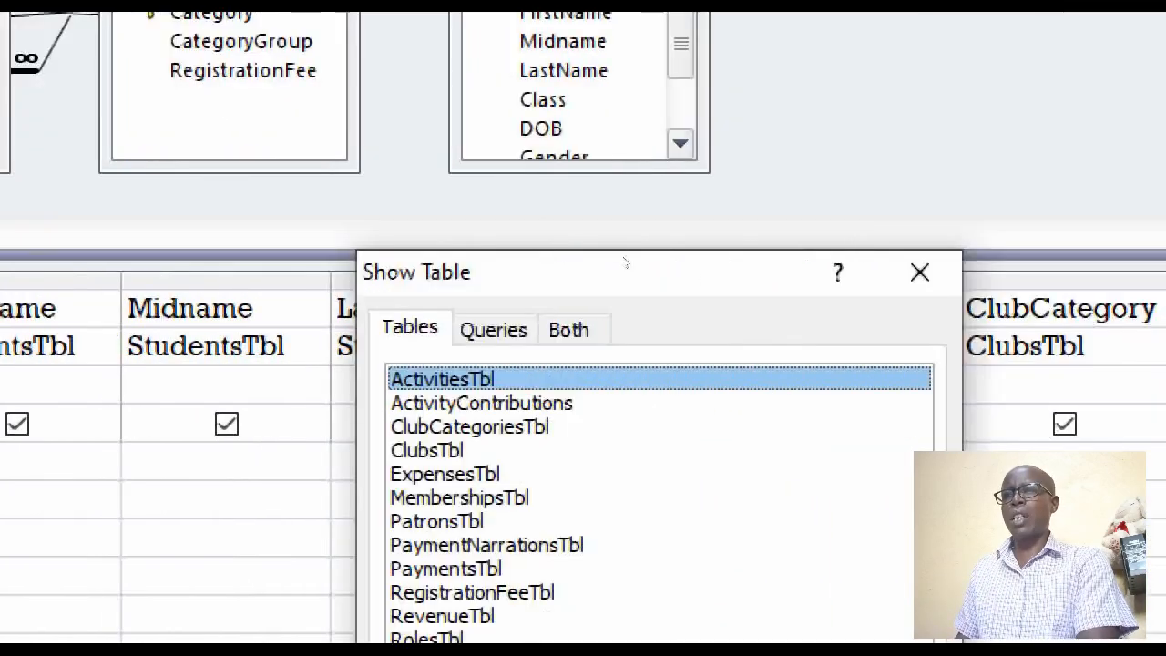
pyautogui.moveTo(609, 267); pyautogui.dragTo(264, 36)
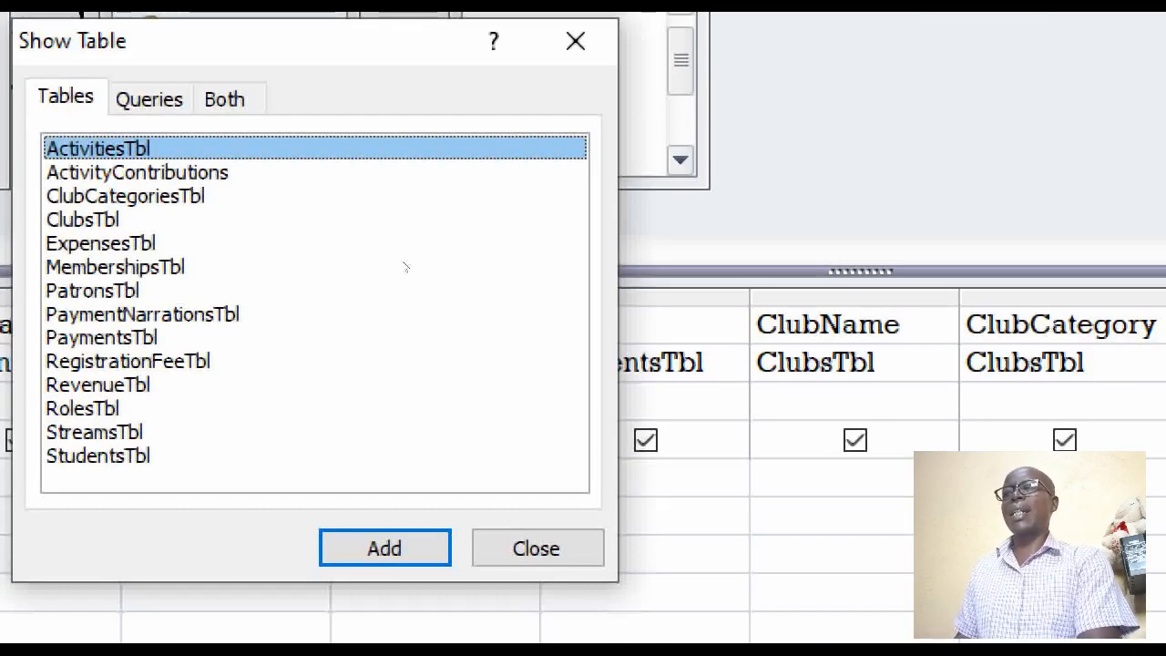
pyautogui.press('r')
pyautogui.press('Return')
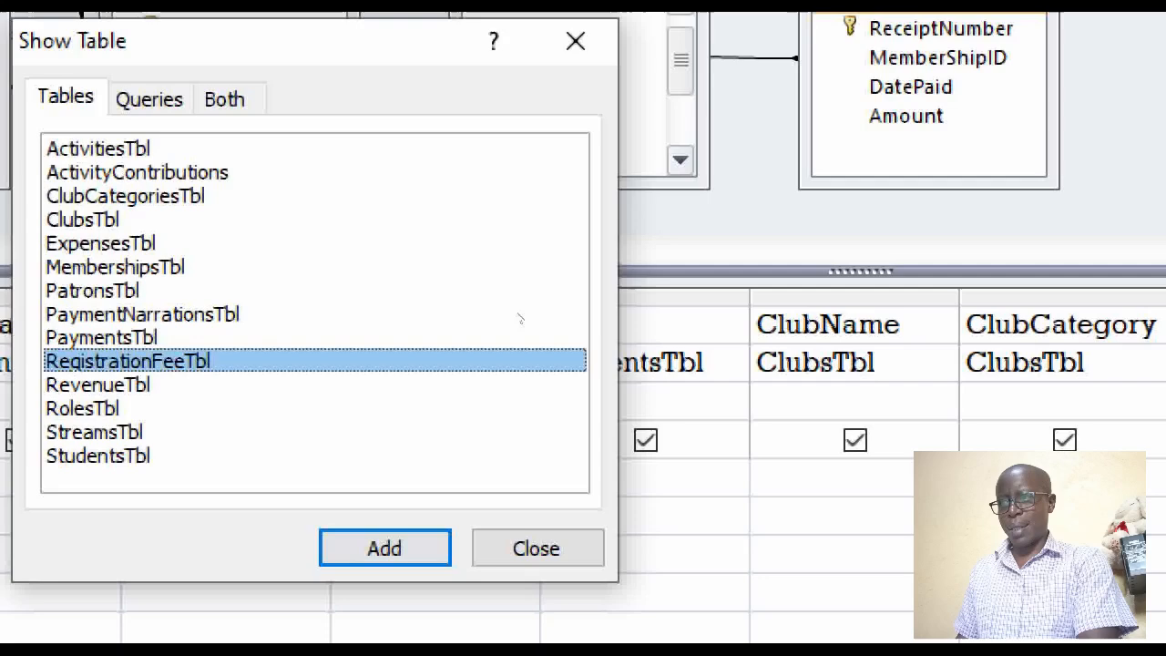
pyautogui.press('Return')
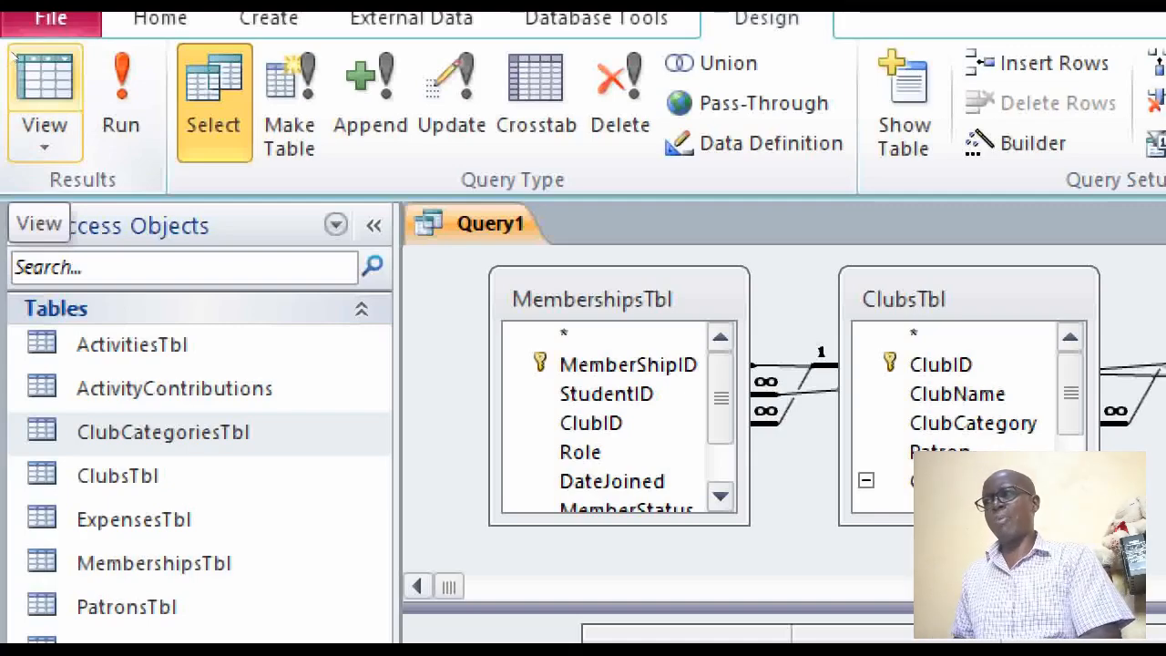
pyautogui.click(14, 56)
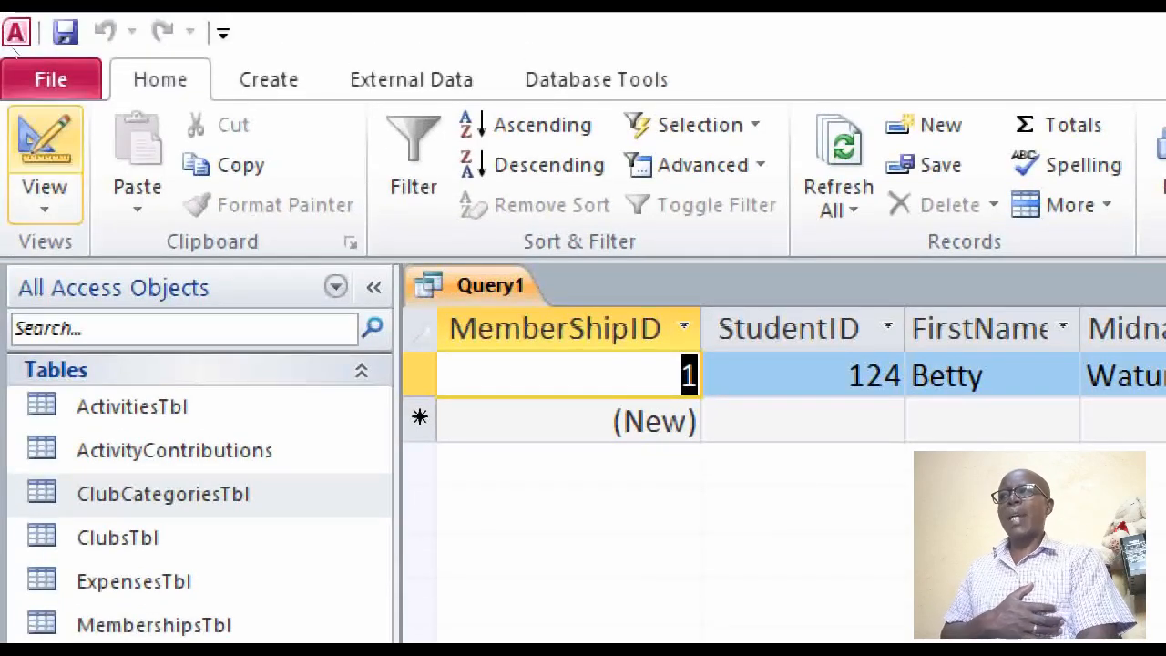
# Return to the query design and reposition RegistrationFeeTbl and ClubCategoriesTbl to expose the join lines between the tables
pyautogui.click(44, 159)
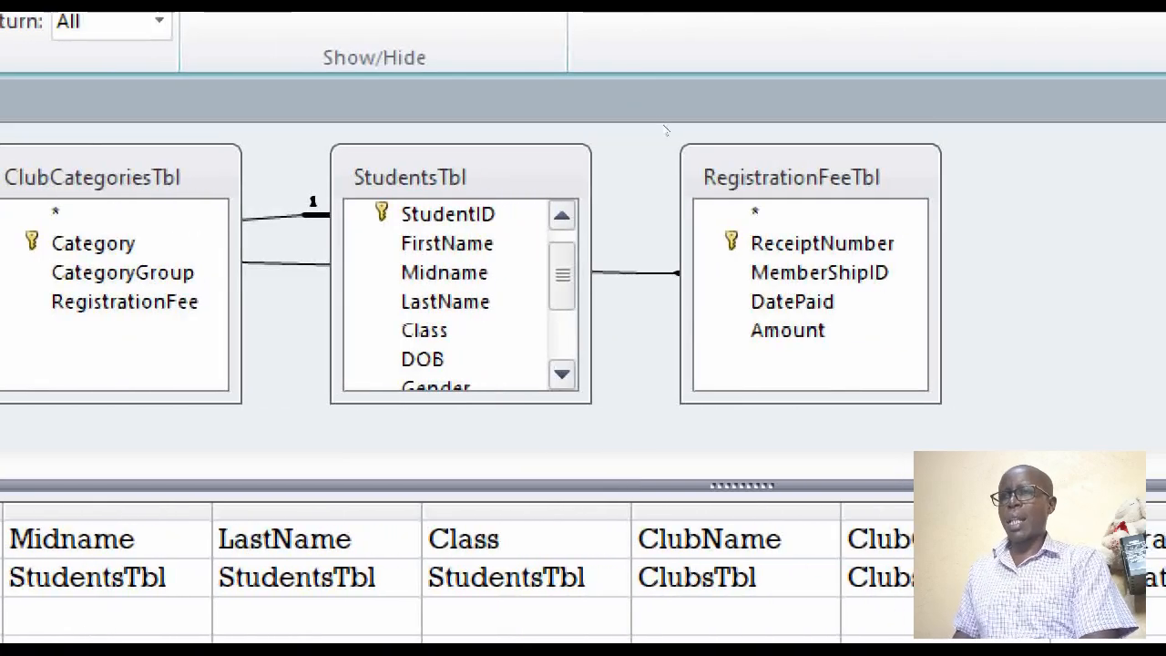
pyautogui.moveTo(756, 173); pyautogui.dragTo(925, 166)
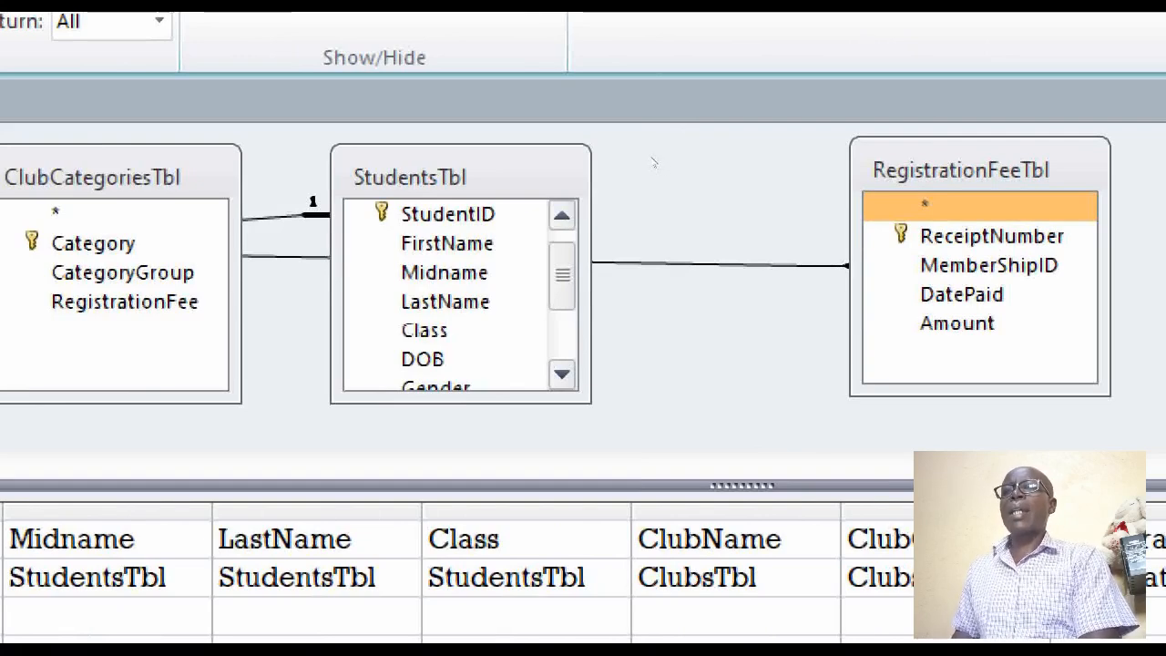
pyautogui.click(653, 162)
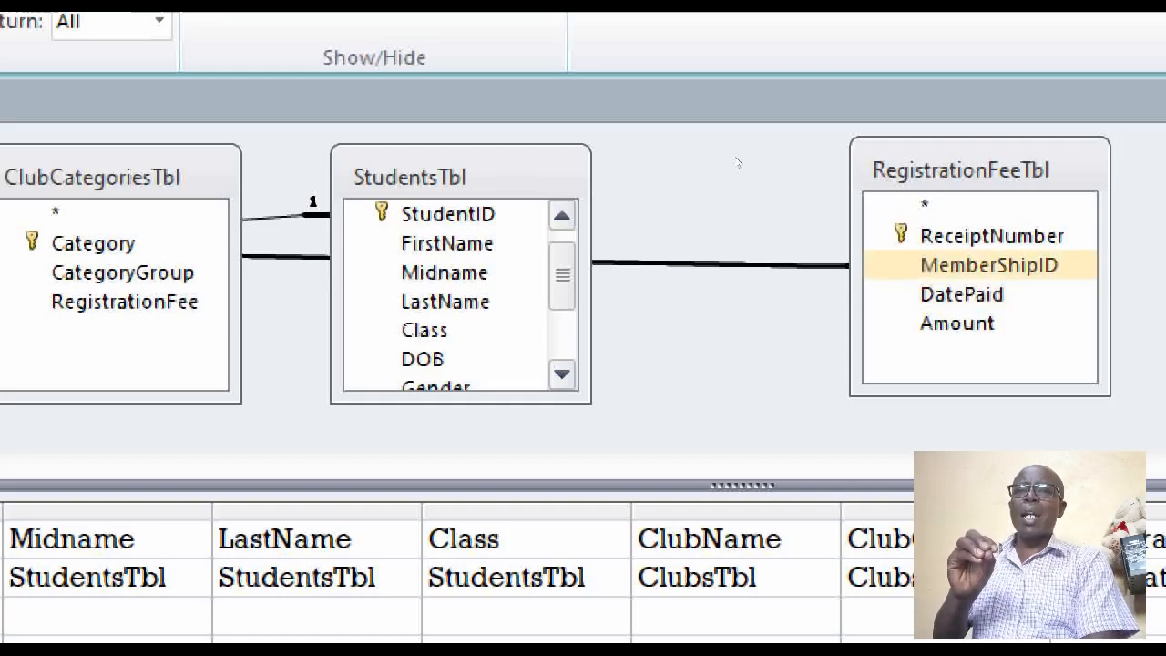
pyautogui.moveTo(736, 127); pyautogui.dragTo(693, 132)
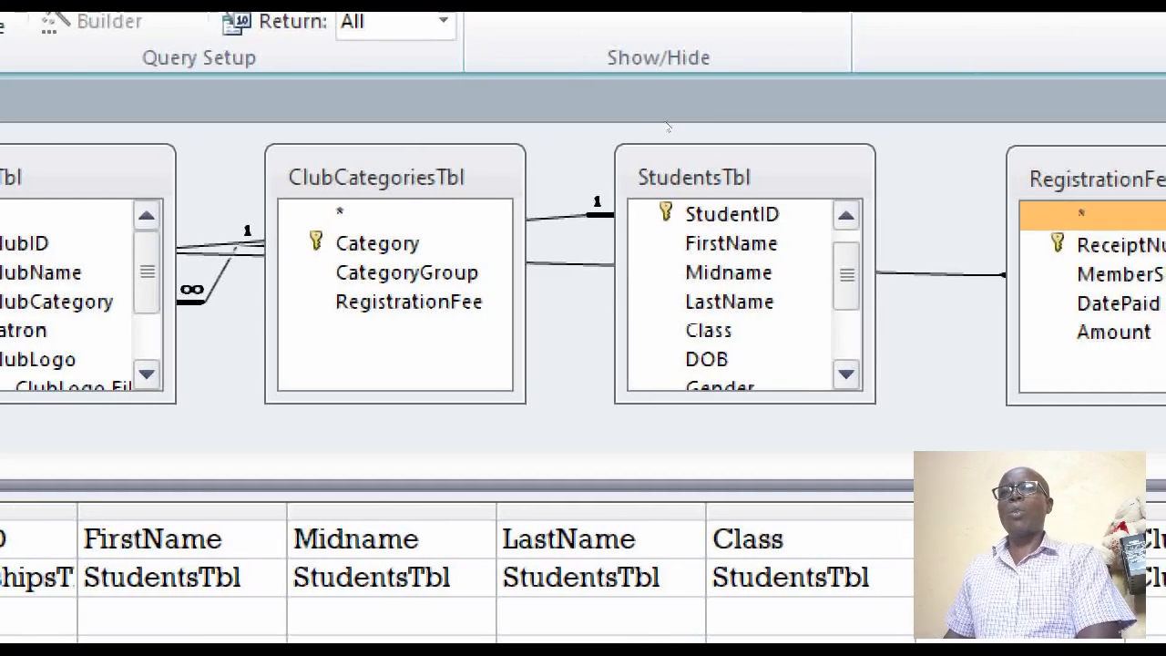
pyautogui.moveTo(1107, 179); pyautogui.dragTo(1062, 252)
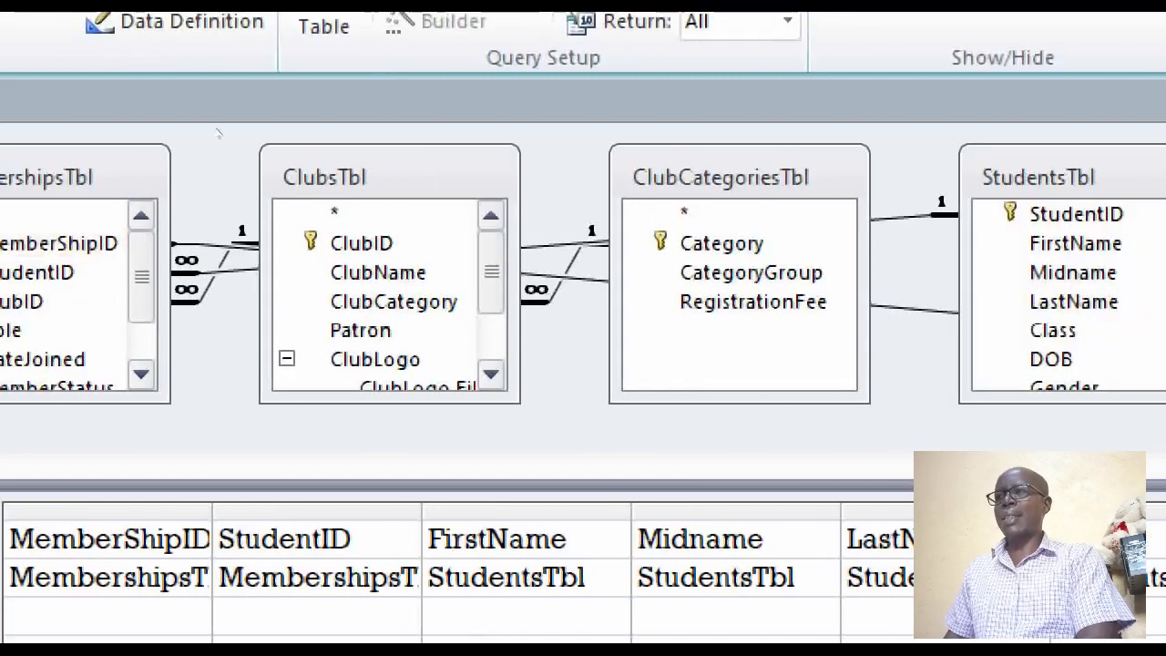
pyautogui.moveTo(742, 173); pyautogui.dragTo(713, 145)
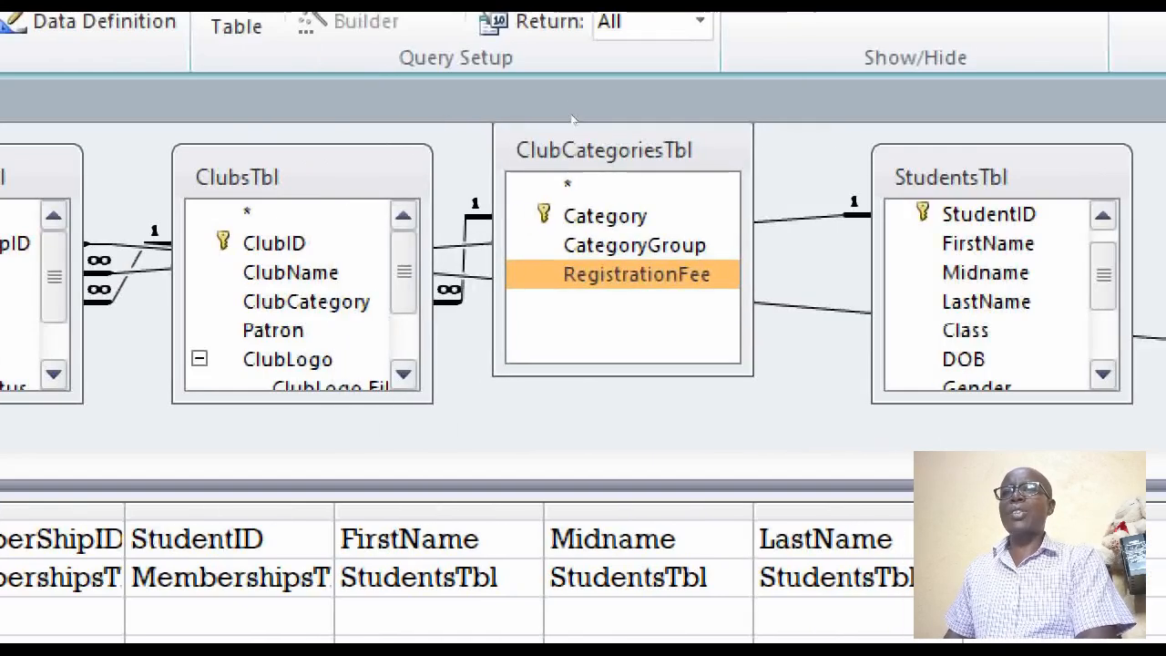
pyautogui.moveTo(1093, 253); pyautogui.dragTo(1104, 217)
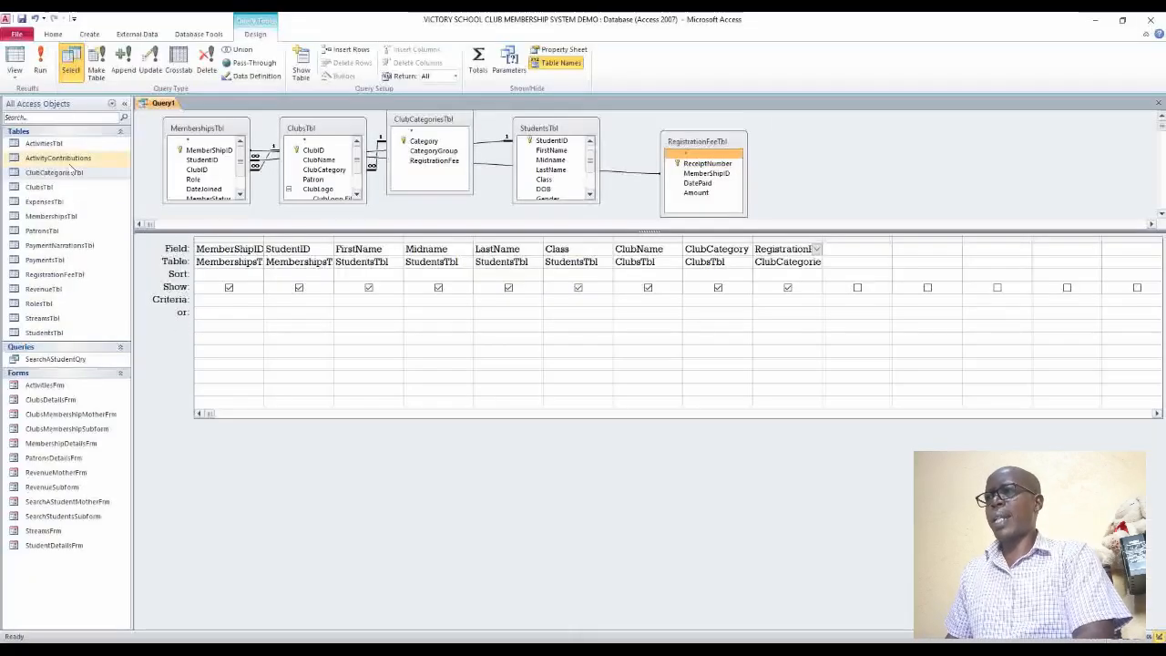
# Rearrange the query's tables so MembershipsTbl sits between StudentsTbl and RegistrationFeeTbl, with ClubCategoriesTbl beside ClubsTbl
pyautogui.moveTo(182, 130); pyautogui.dragTo(895, 117)
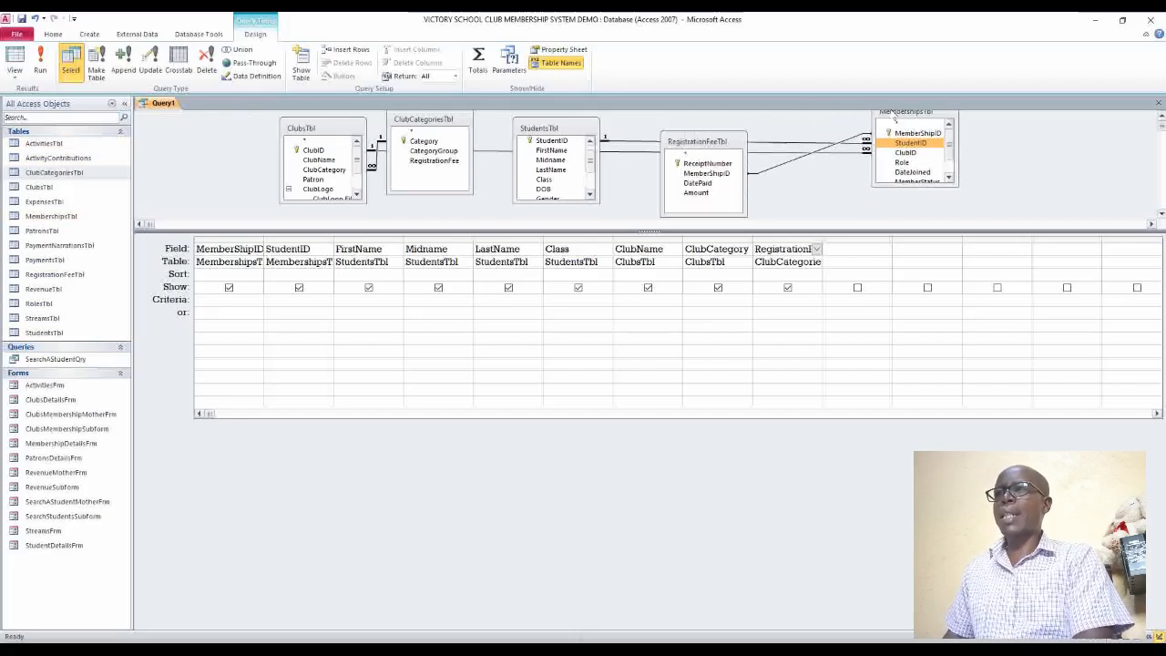
pyautogui.moveTo(692, 143); pyautogui.dragTo(1024, 126)
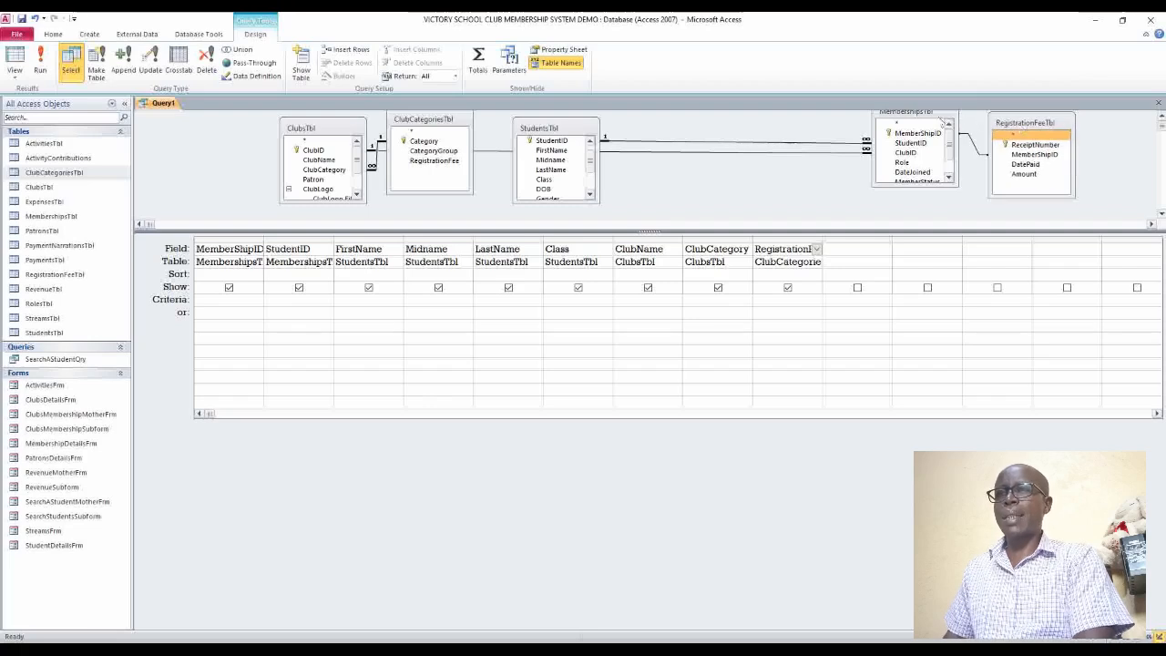
pyautogui.moveTo(934, 115); pyautogui.dragTo(730, 125)
pyautogui.click(544, 179)
pyautogui.moveTo(556, 130); pyautogui.dragTo(528, 125)
pyautogui.moveTo(458, 124); pyautogui.dragTo(454, 133)
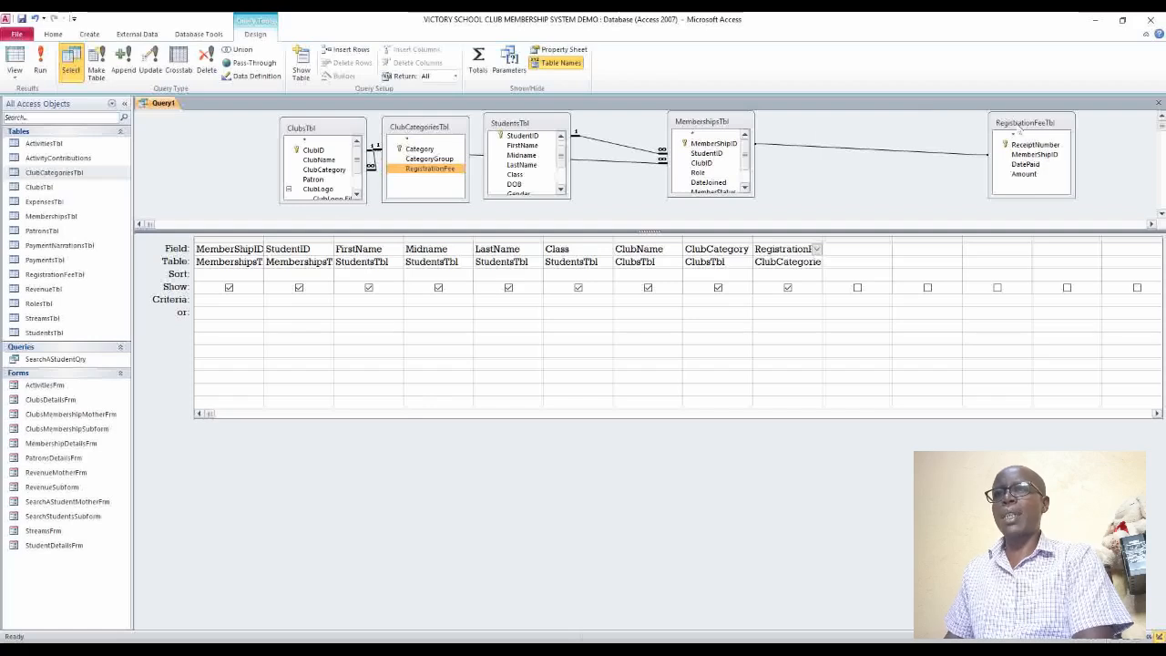
pyautogui.moveTo(1018, 130); pyautogui.dragTo(915, 132)
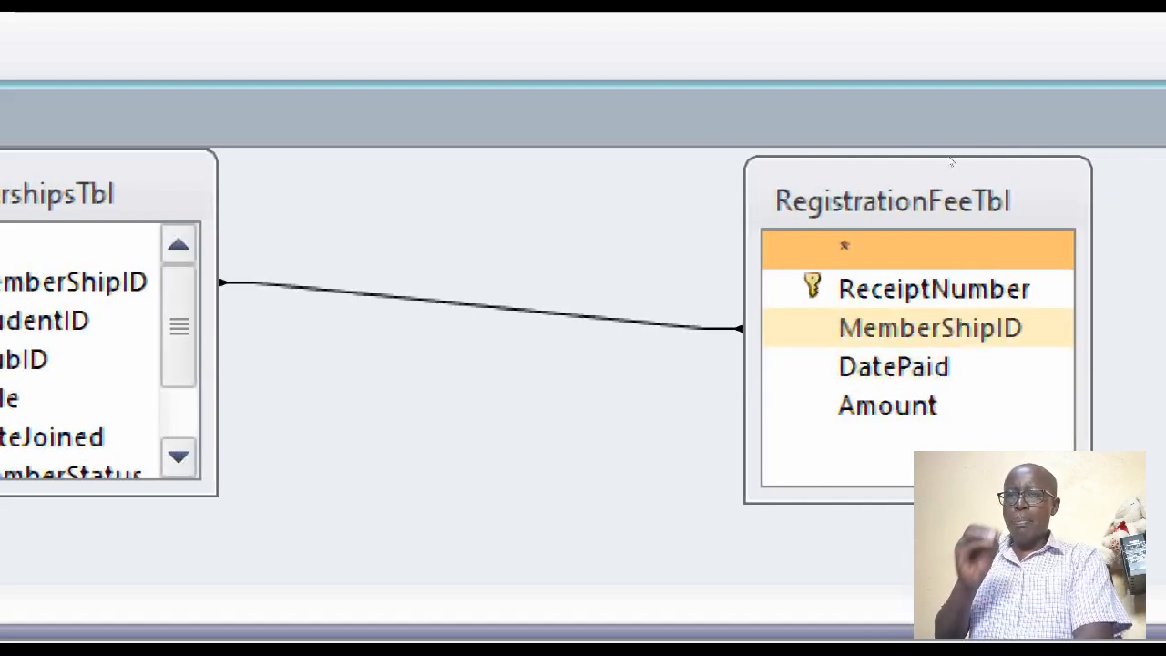
# Set the MemberShipID join to include all records from MembershipsTbl and only the matching records from RegistrationFeeTbl
pyautogui.click(939, 328)
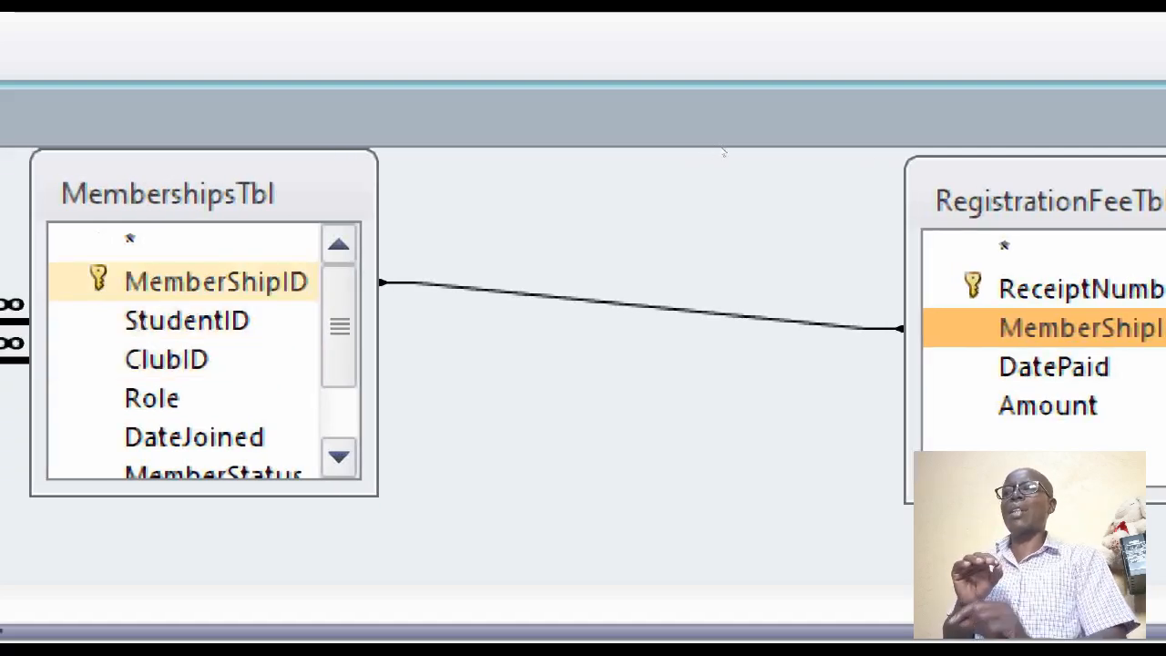
pyautogui.click(182, 281)
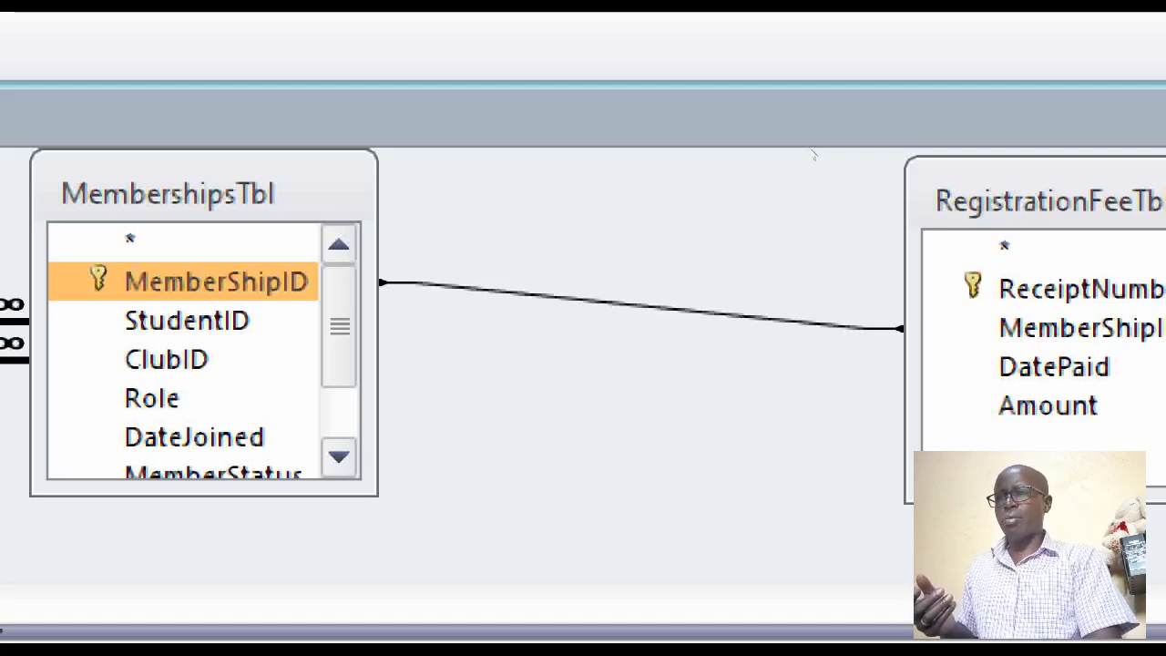
pyautogui.rightClick(604, 307)
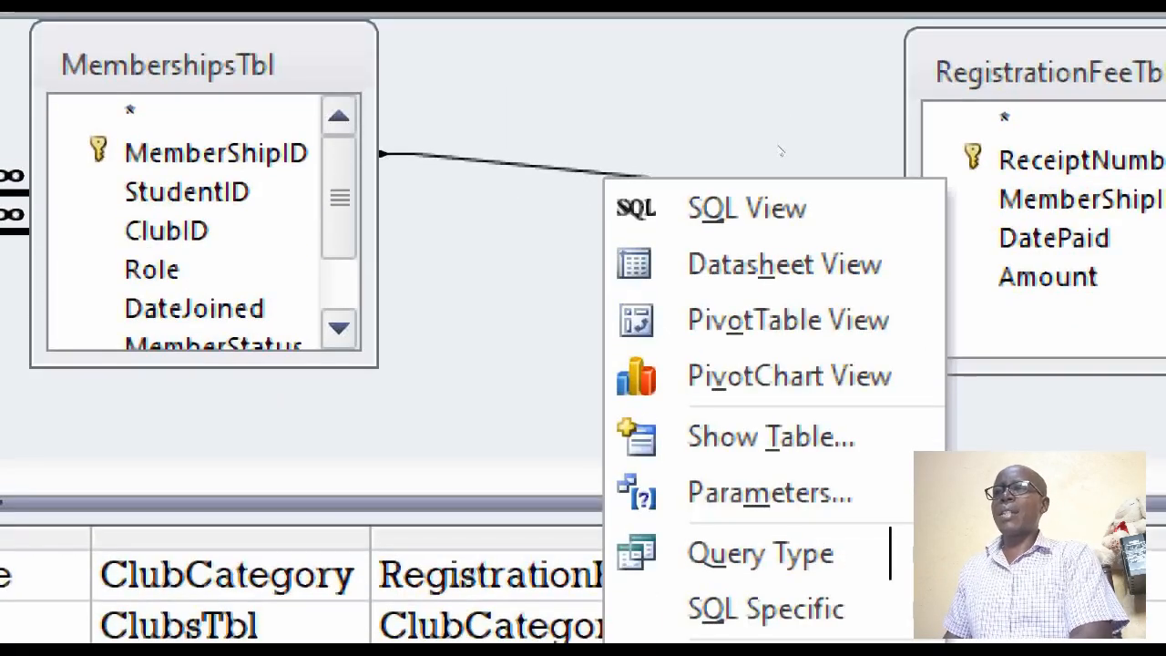
pyautogui.click(780, 150)
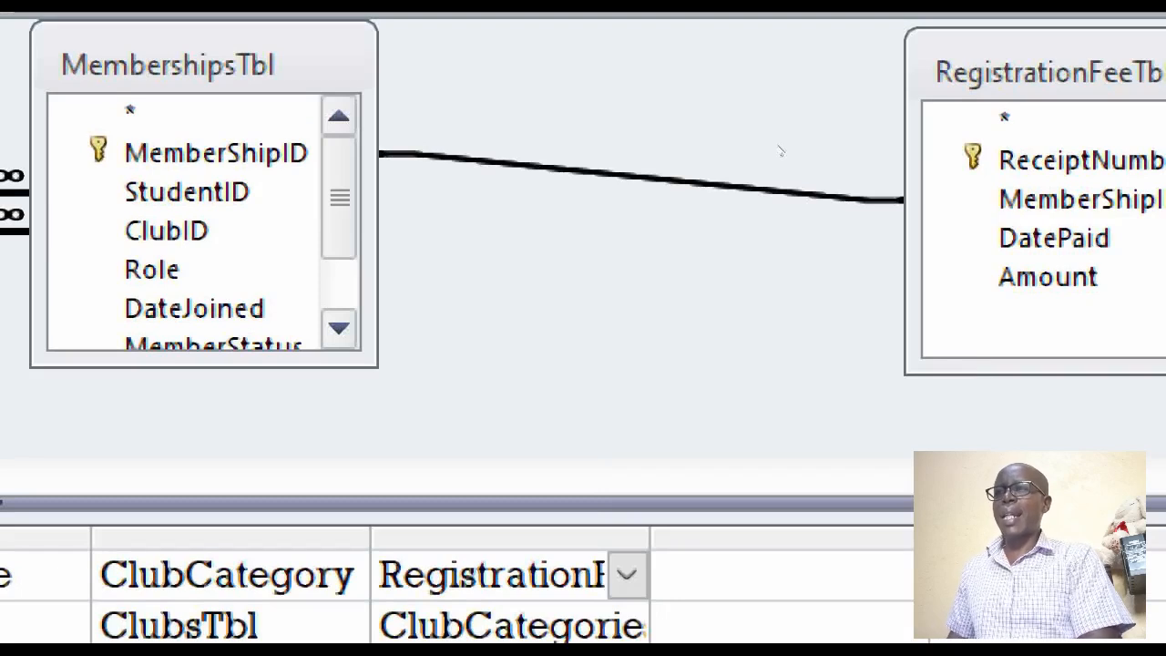
pyautogui.rightClick(780, 150)
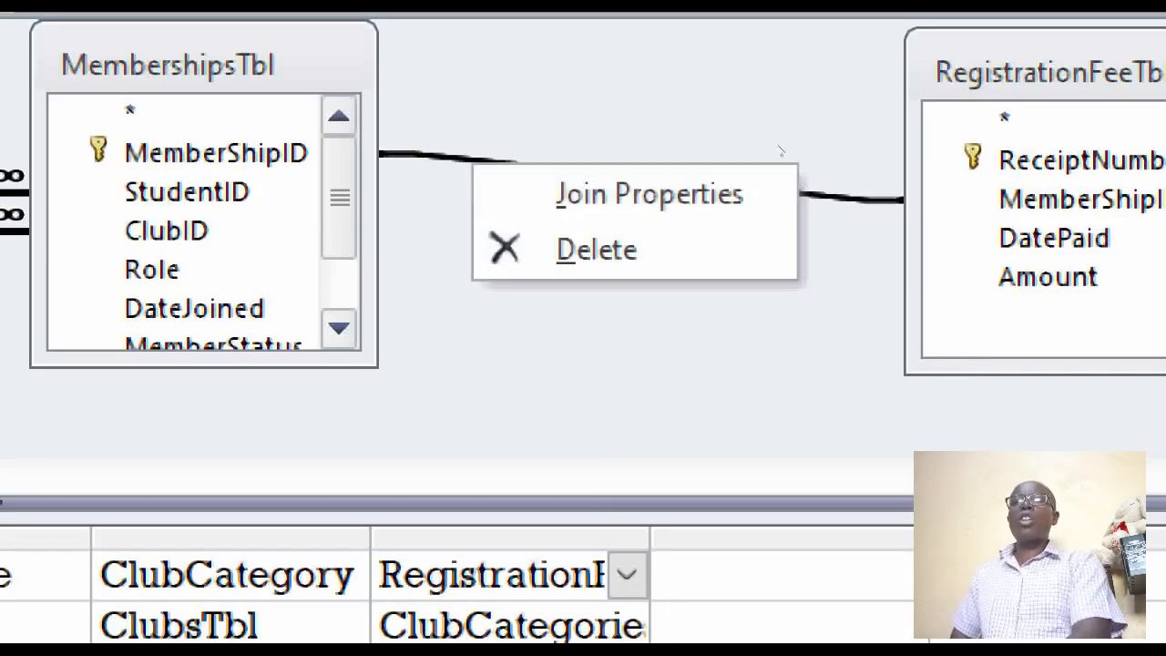
pyautogui.press('Down')
pyautogui.press('Down')
pyautogui.press('Down')
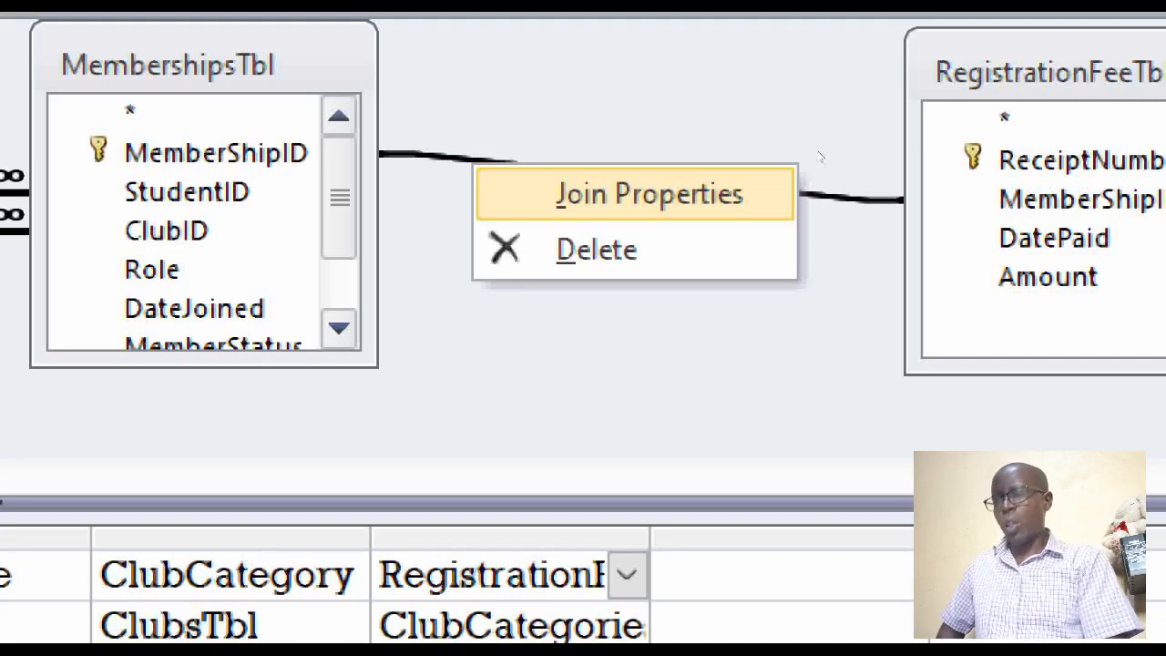
pyautogui.press('Return')
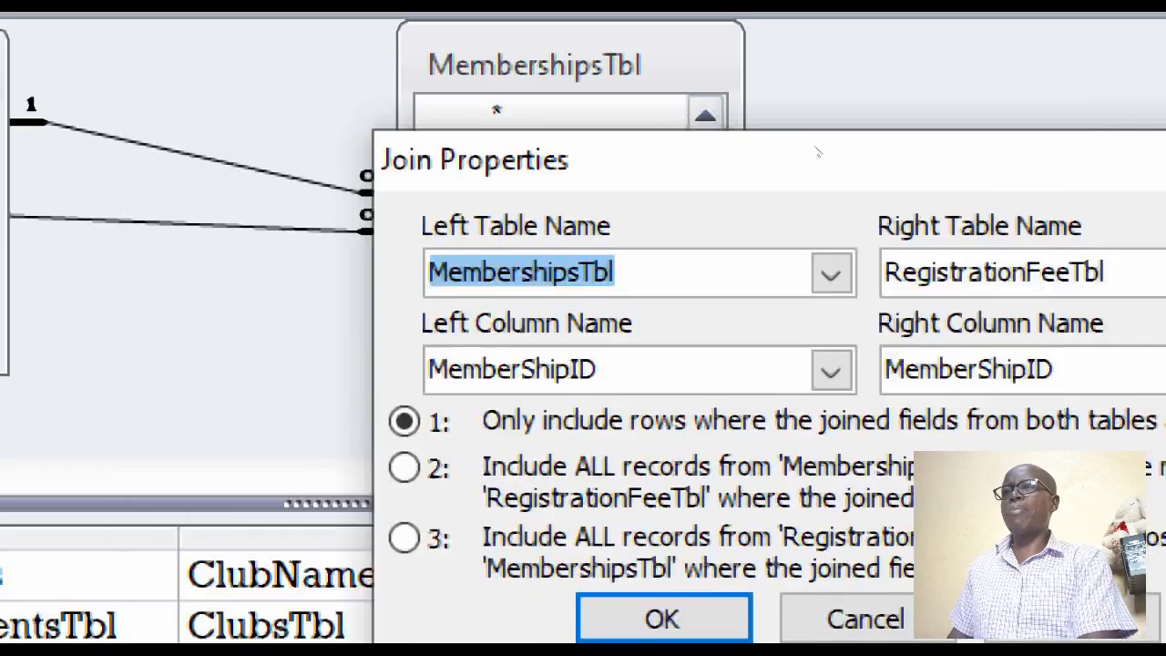
pyautogui.moveTo(817, 152); pyautogui.dragTo(725, 67)
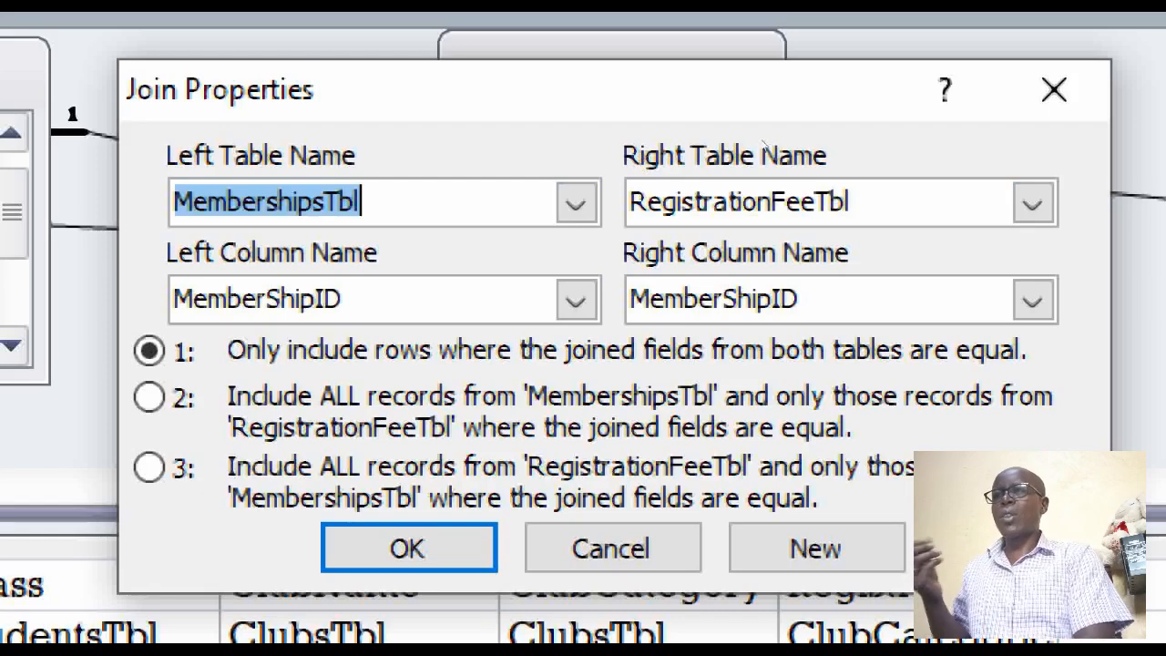
pyautogui.press('Tab')
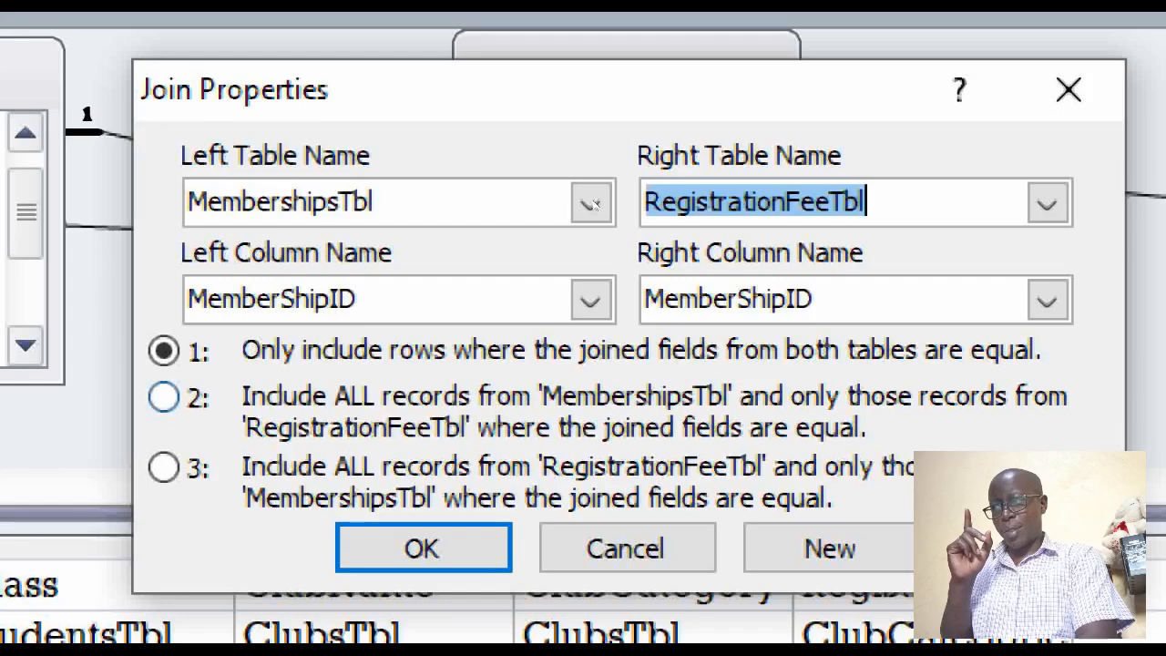
pyautogui.hotkey('alt', '2')
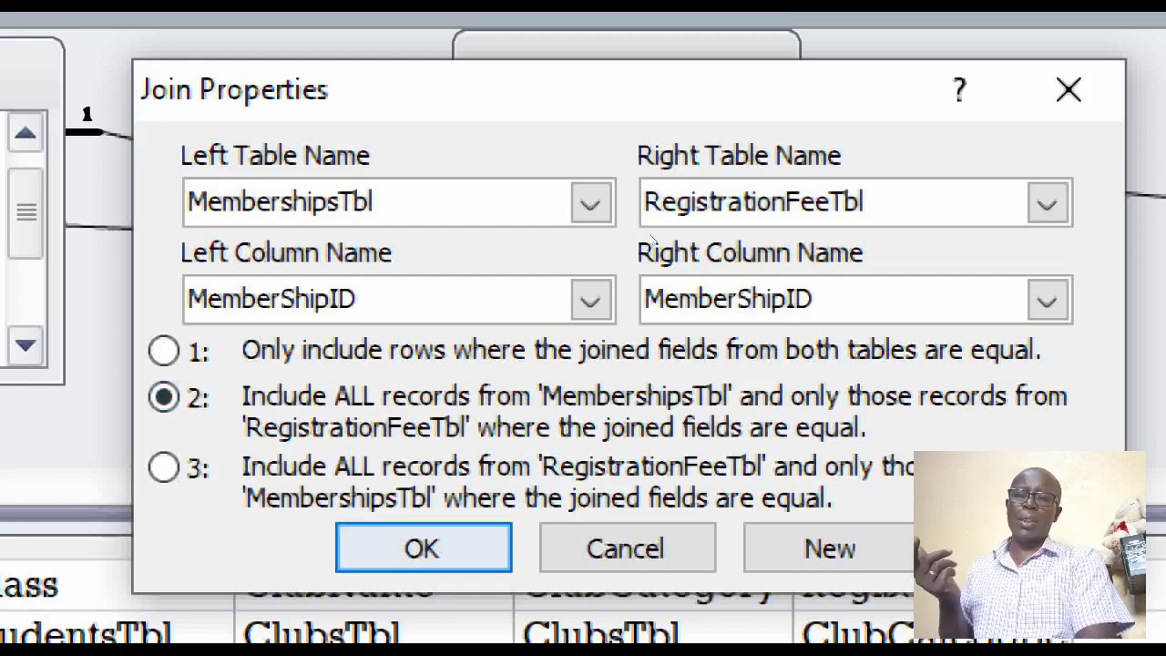
pyautogui.press('Return')
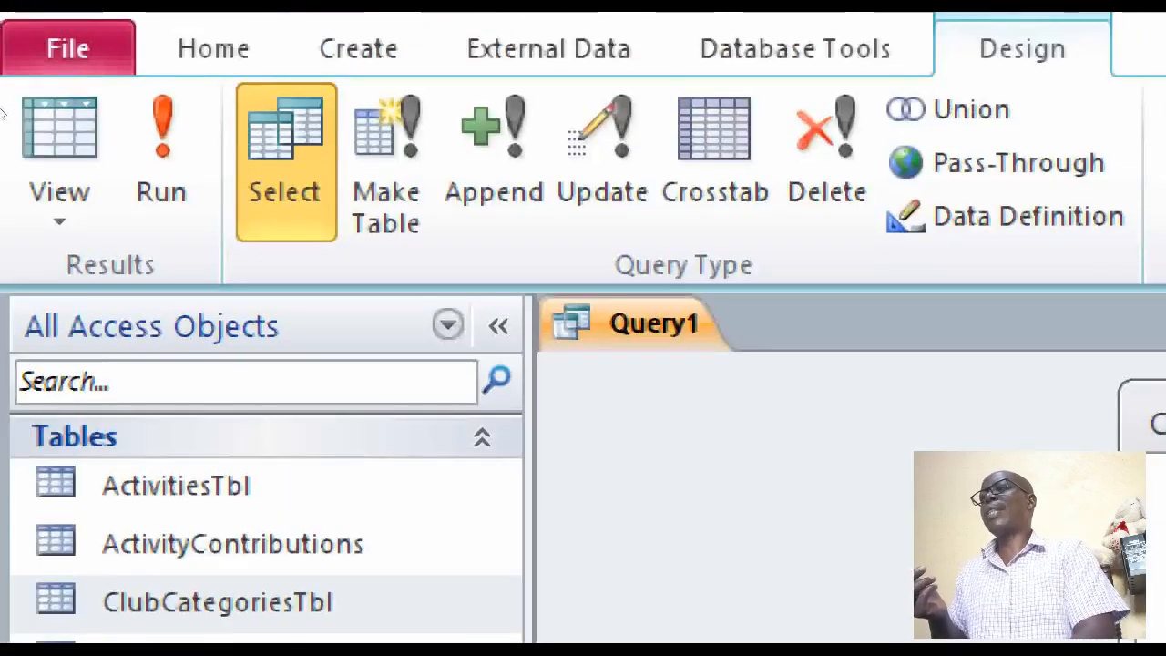
# Check the query's records in Datasheet View, and back in the design add RegistrationFeeTbl's DatePaid and Amount fields to the grid
pyautogui.click(27, 128)
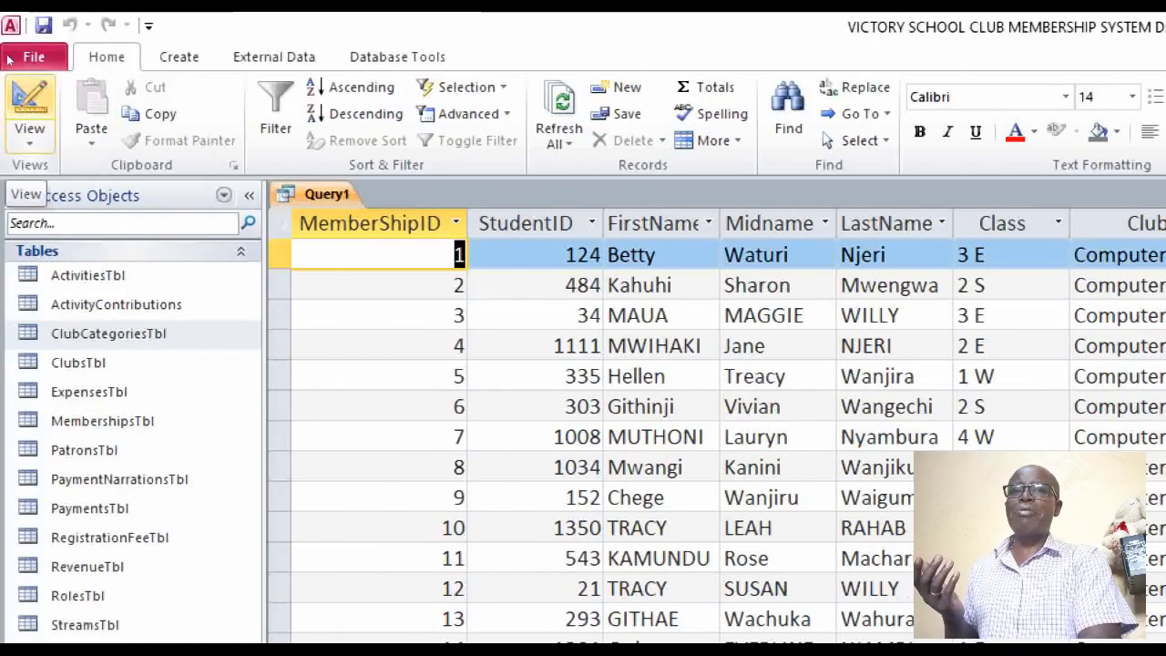
pyautogui.click(29, 105)
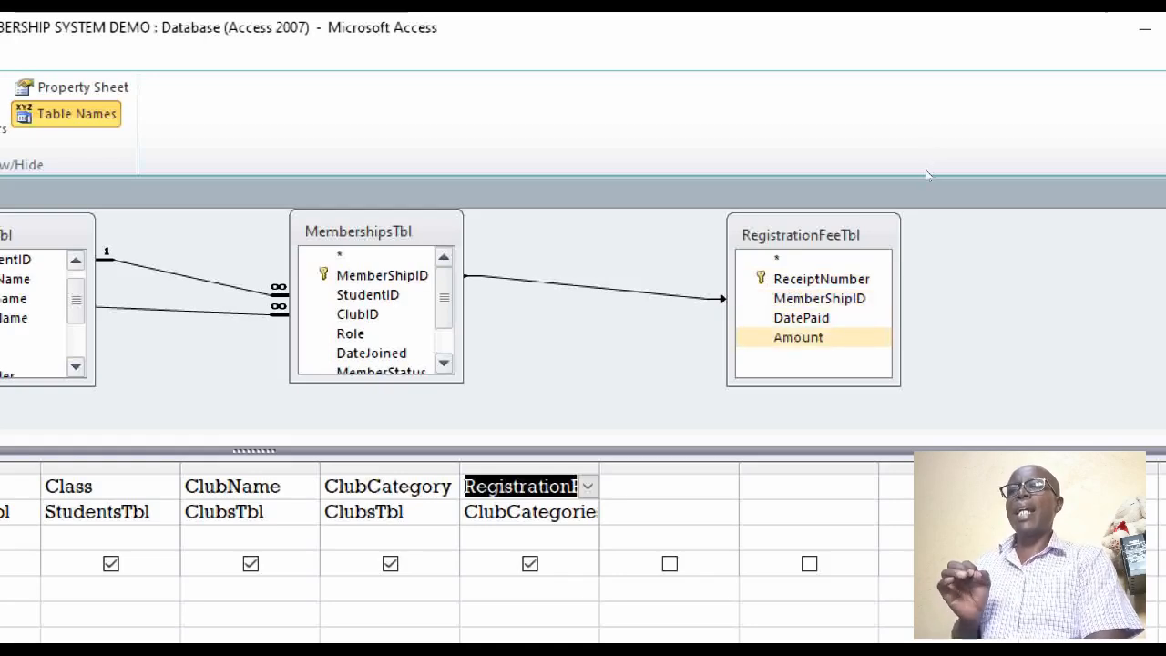
pyautogui.click(802, 318)
pyautogui.doubleClick(802, 318)
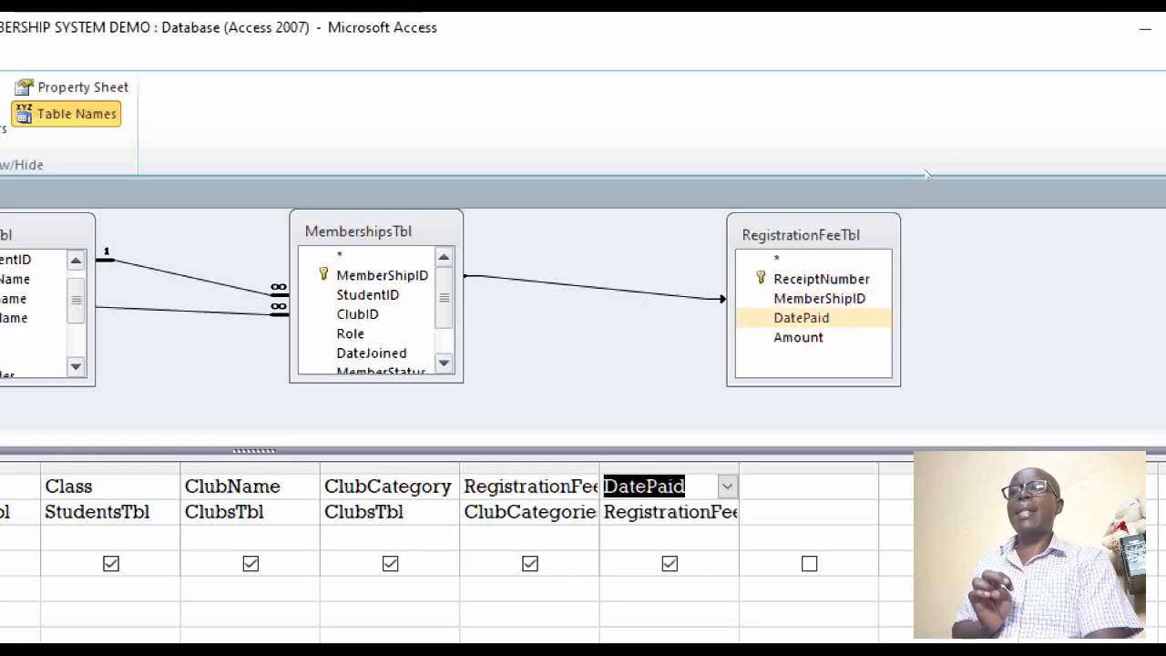
pyautogui.doubleClick(798, 337)
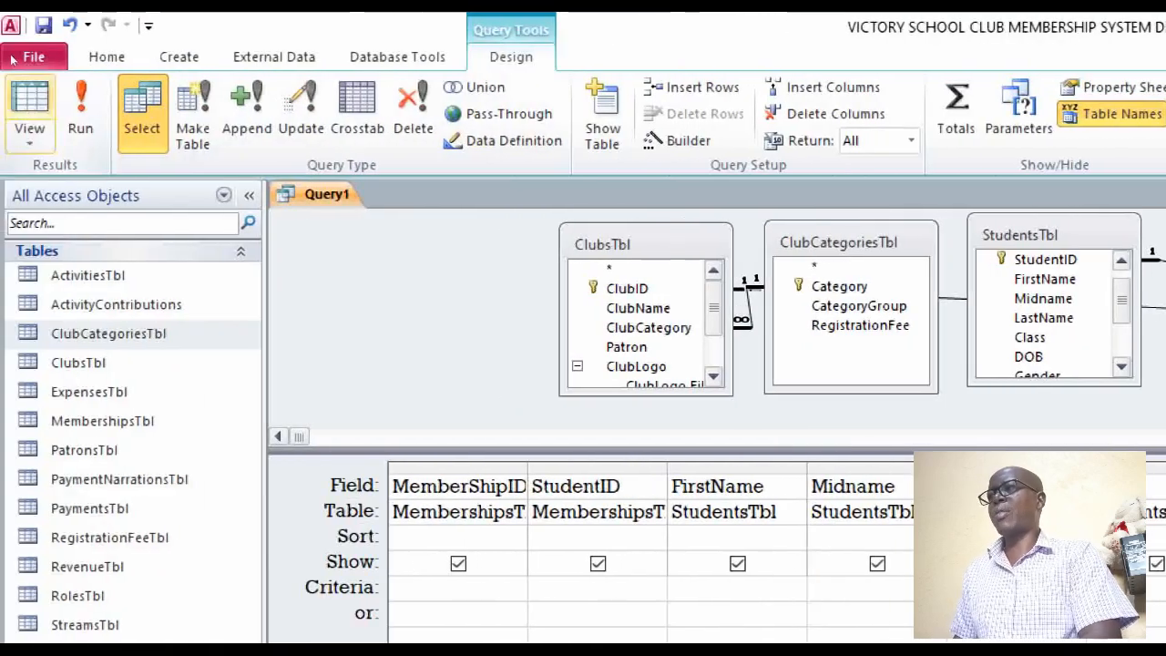
# Display the query's records and enter a DatePaid of 08/04/2025 and an Amount of 250 for the record with MemberShipID 2
pyautogui.click(30, 96)
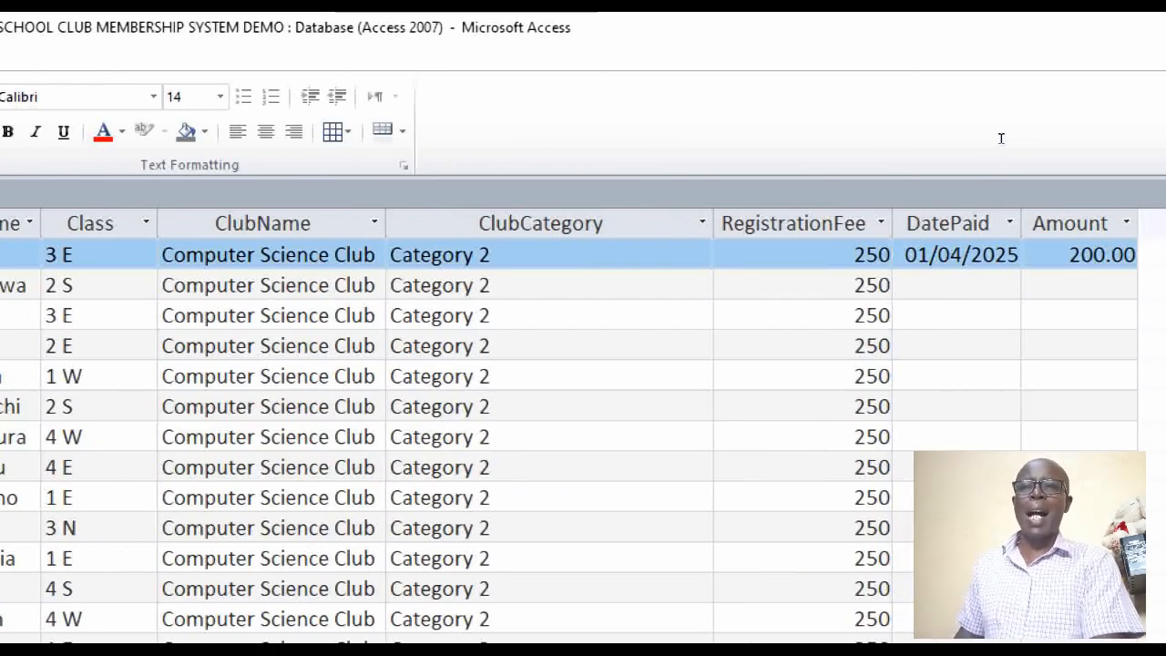
pyautogui.press('Down')
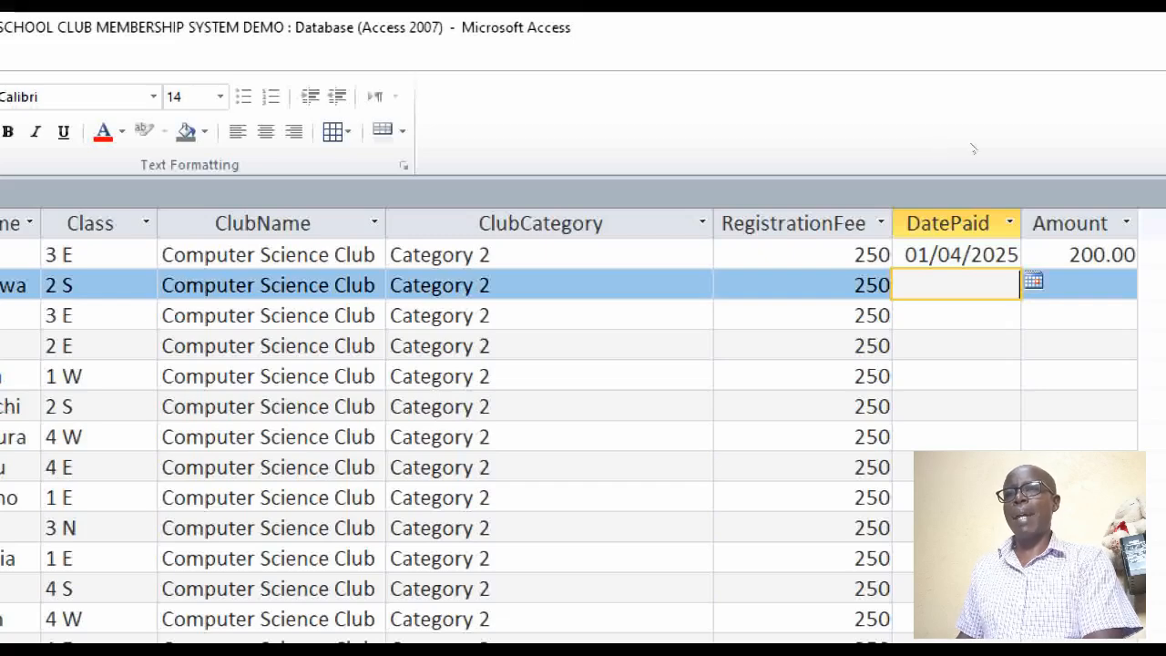
pyautogui.click(1033, 281)
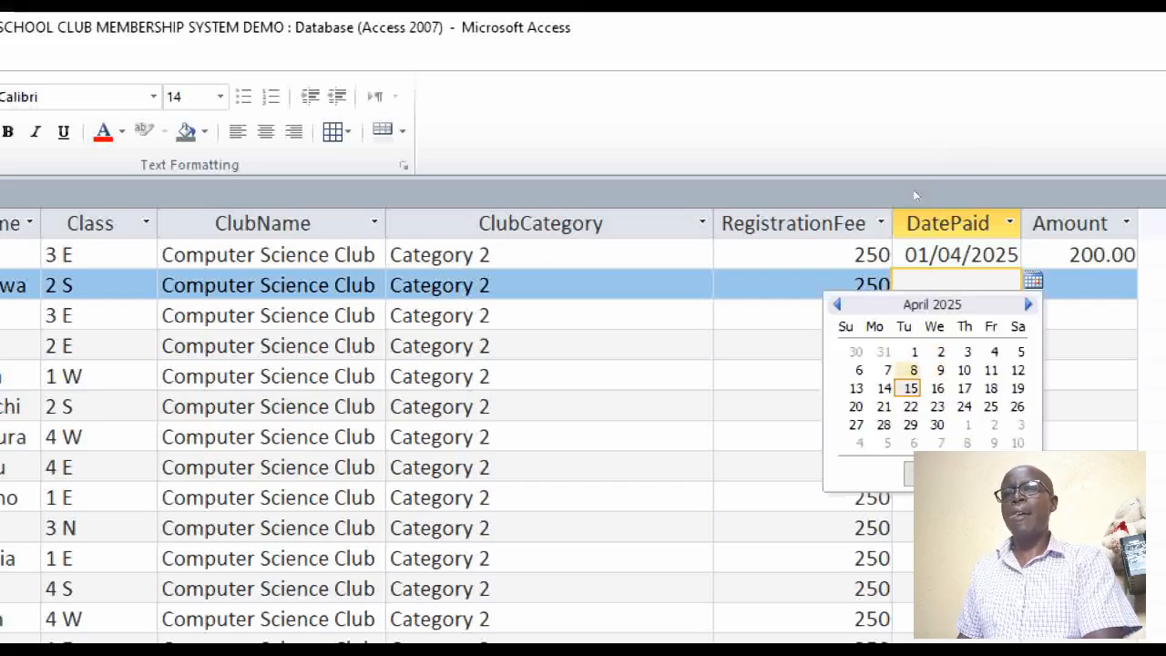
pyautogui.click(914, 370)
pyautogui.press('Tab')
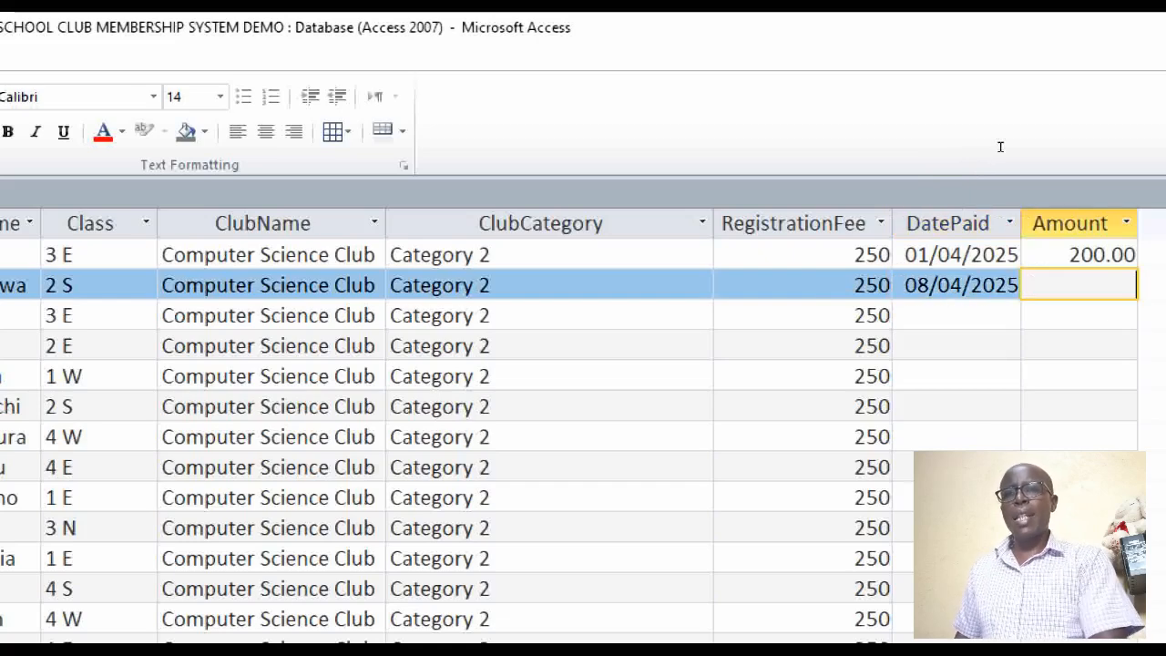
pyautogui.write('250')
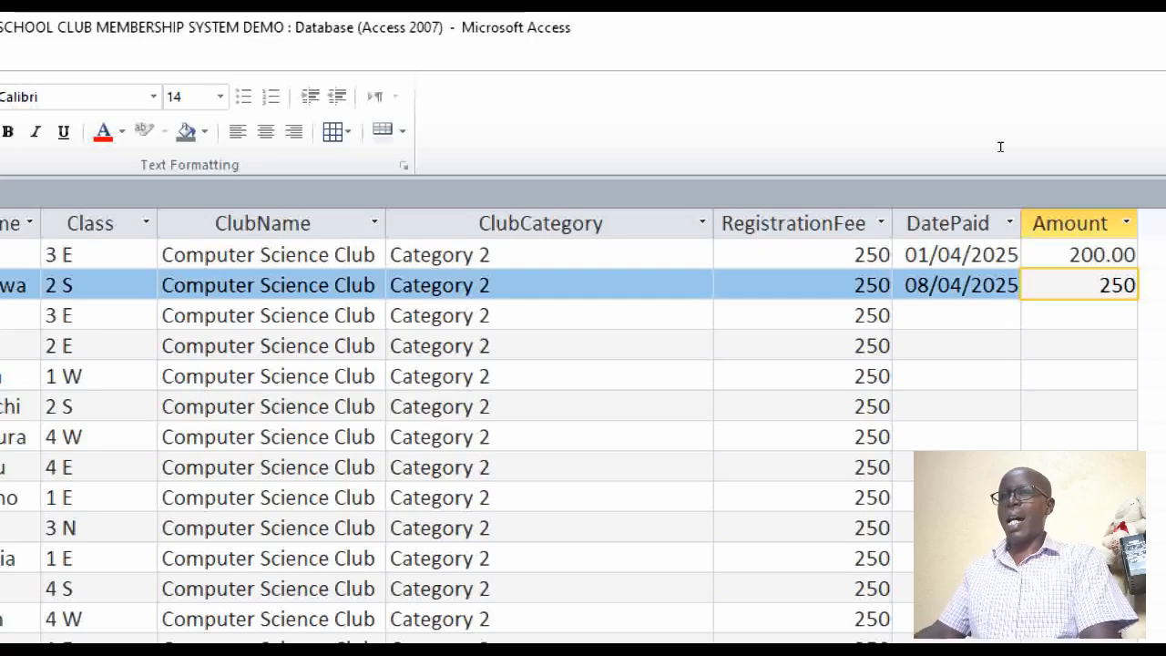
pyautogui.press('Tab')
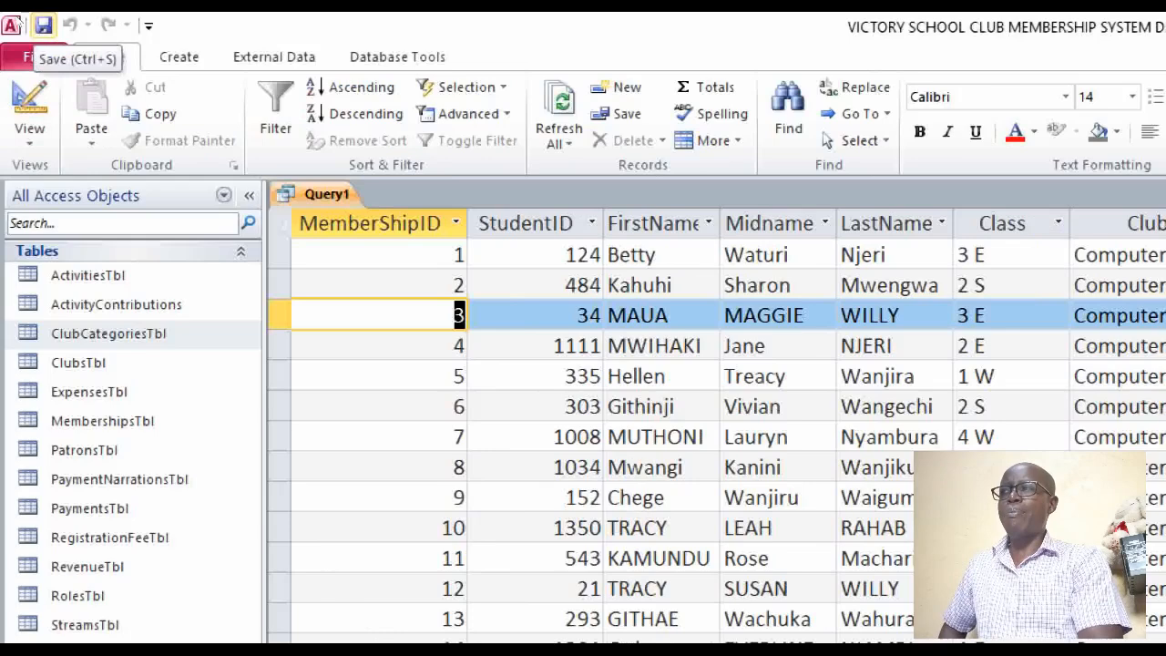
# Save the query under the name RegFeePaymentsQry
pyautogui.click(44, 25)
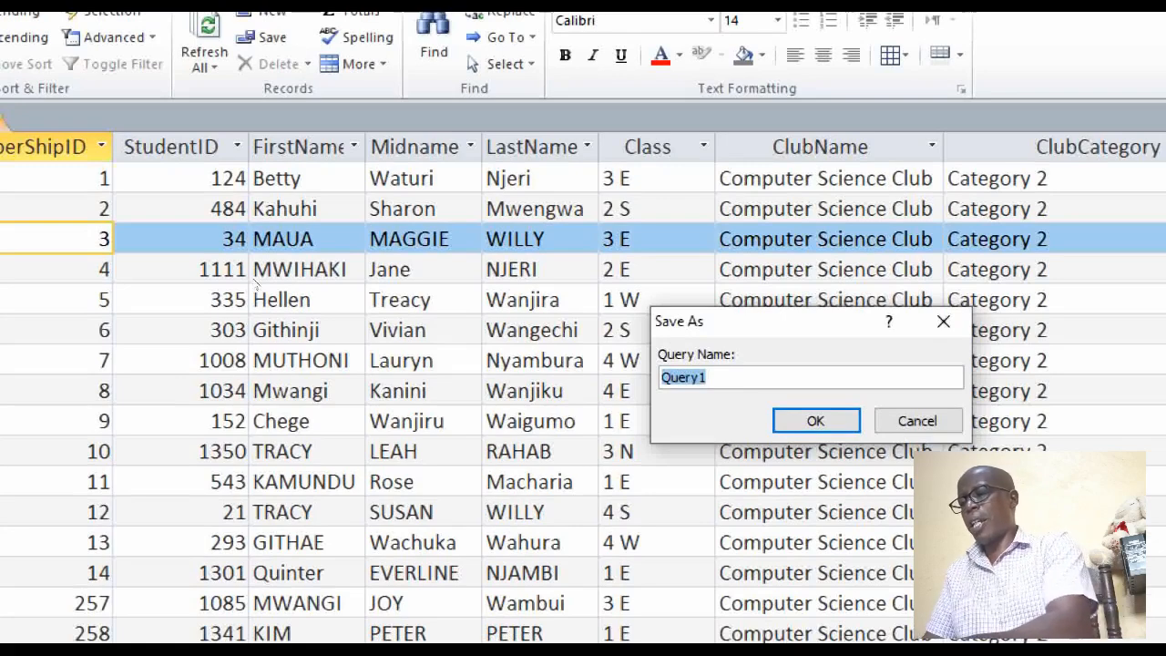
pyautogui.write('Reg')
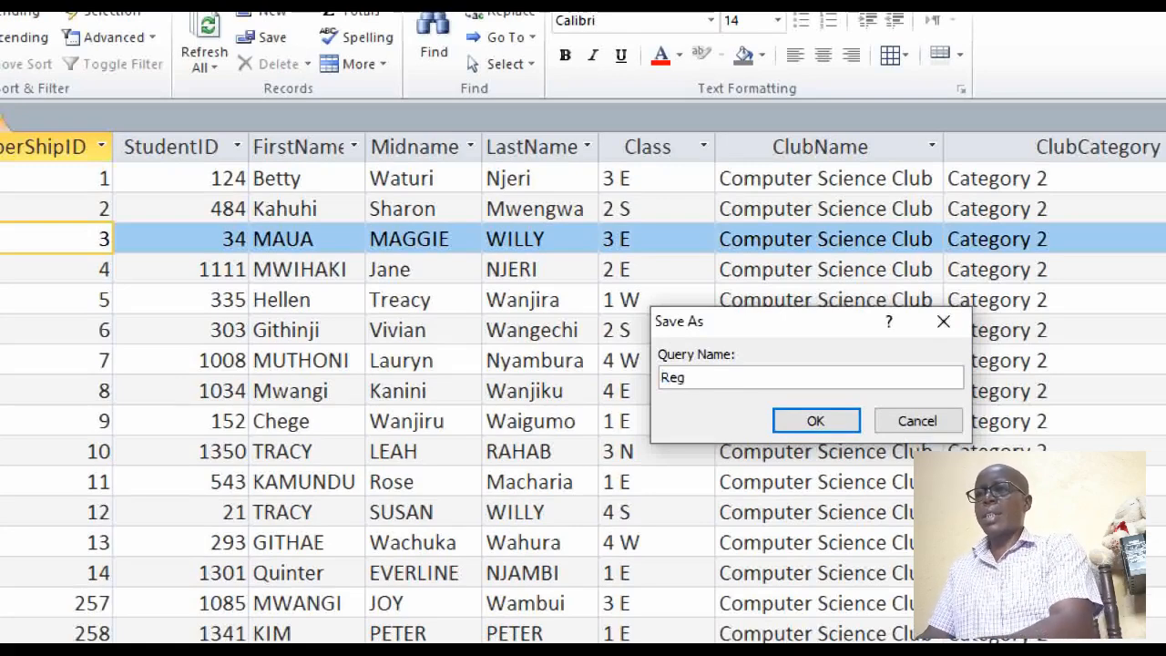
pyautogui.write('F')
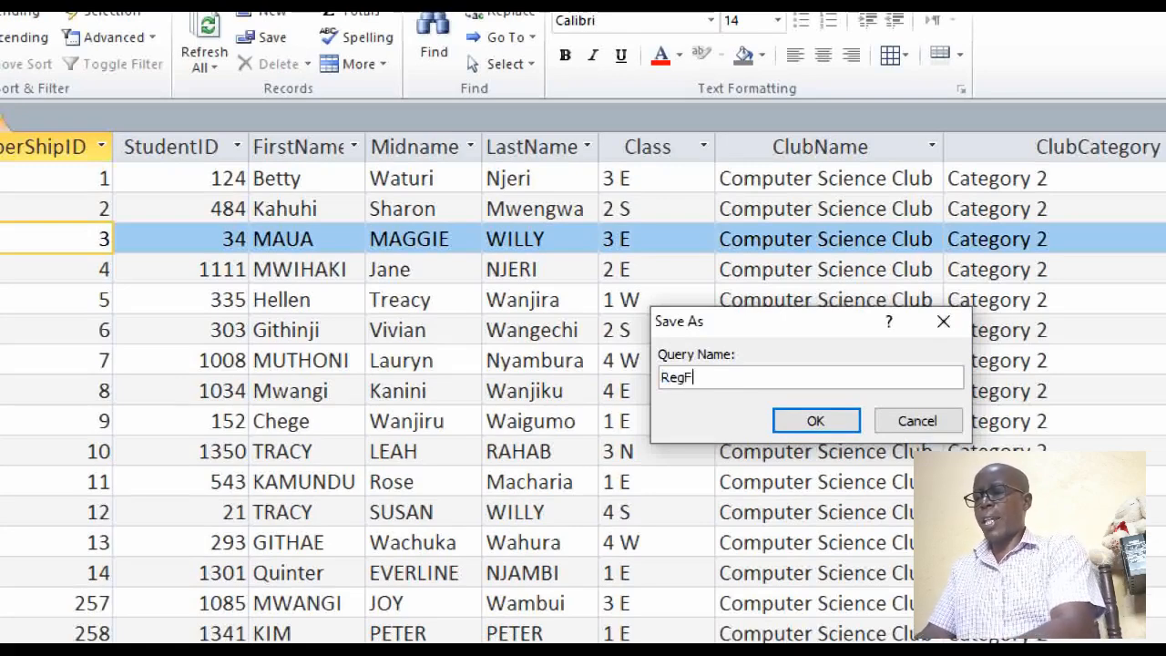
pyautogui.write('eePayments')
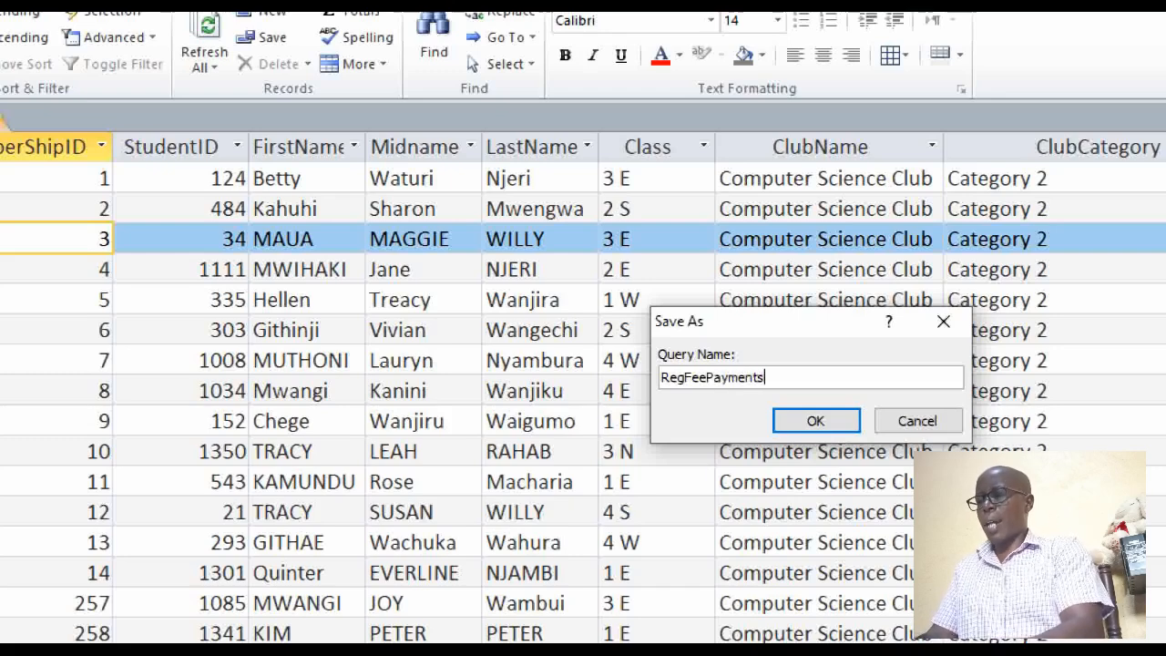
pyautogui.write('Qry')
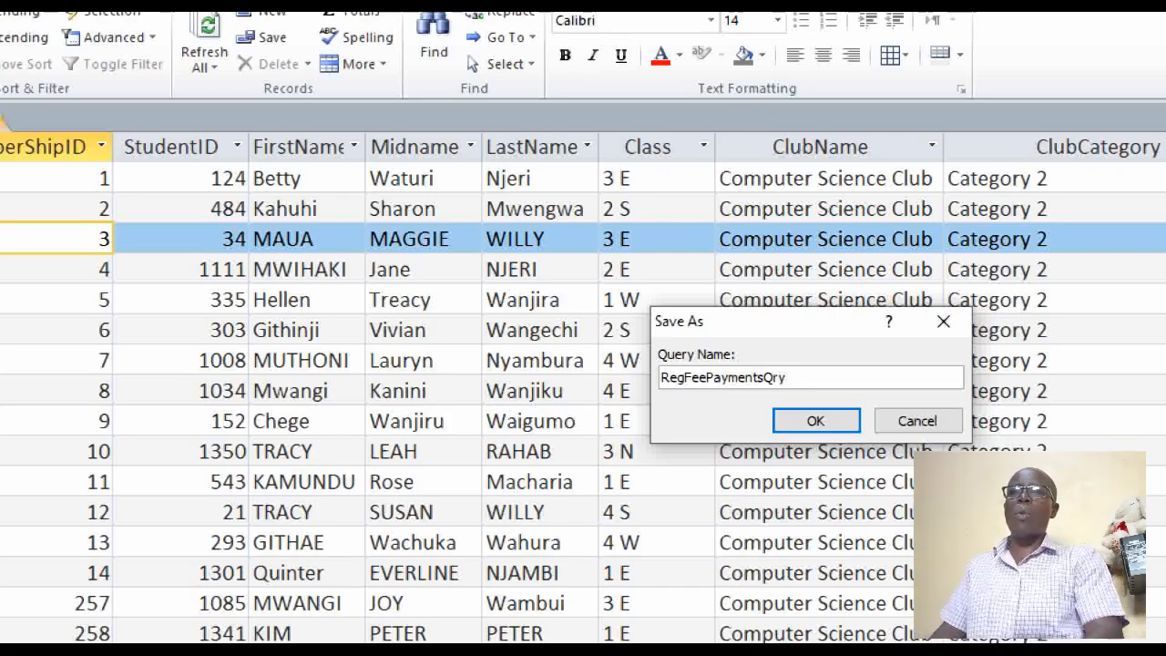
pyautogui.press('Return')
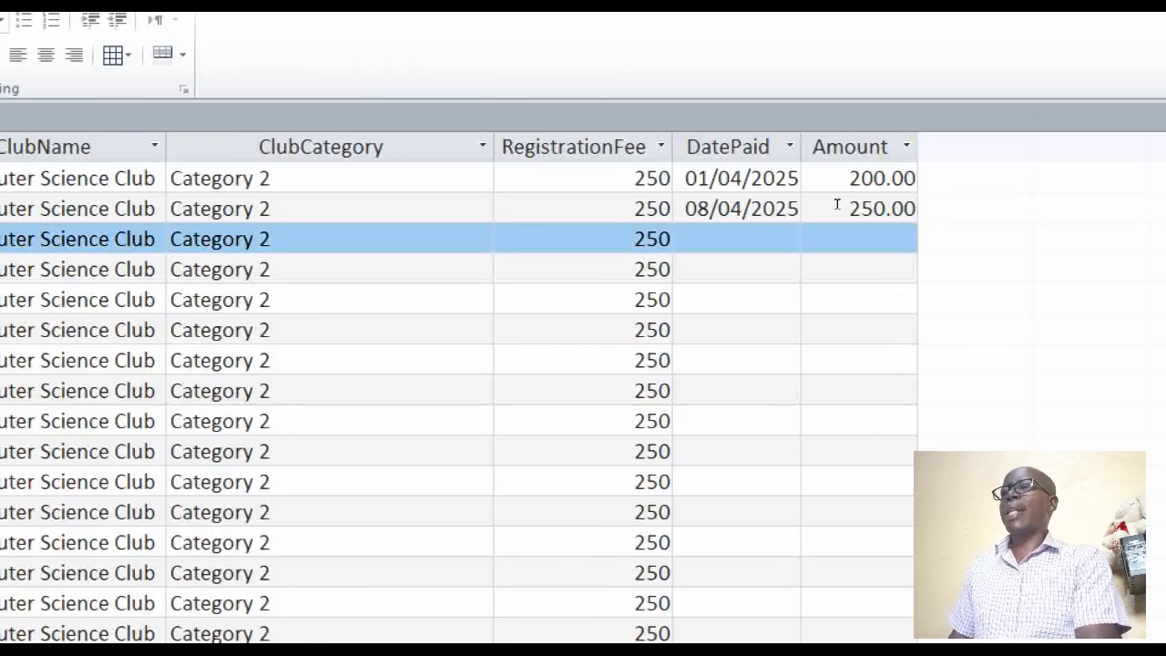
pyautogui.click(859, 115)
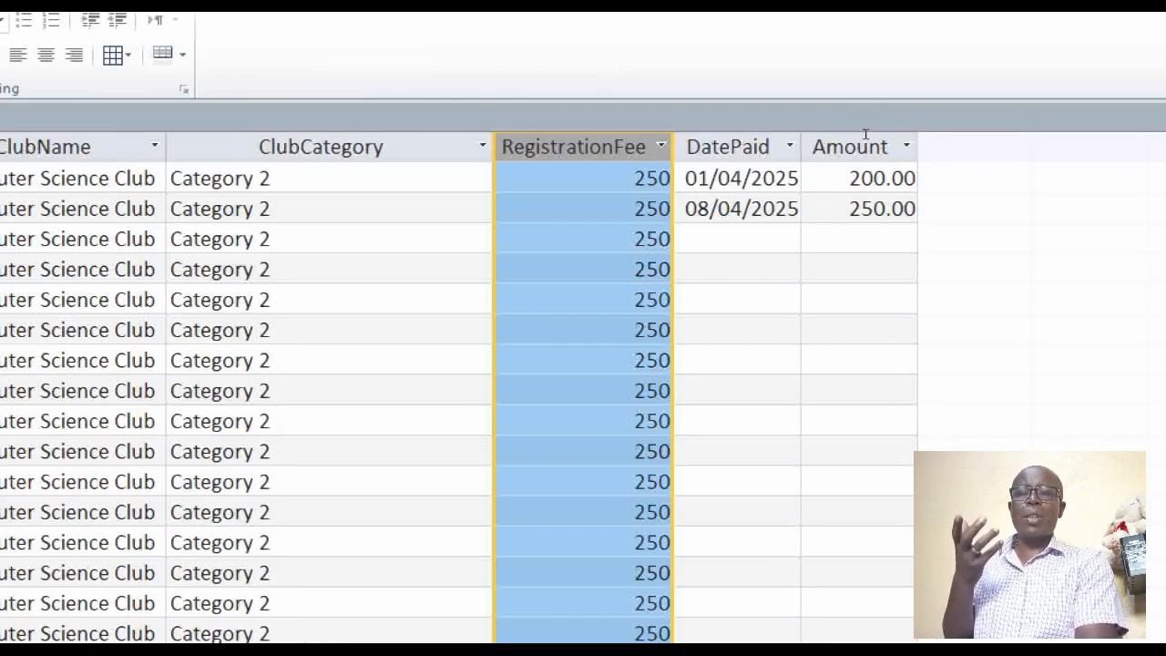
pyautogui.click(992, 114)
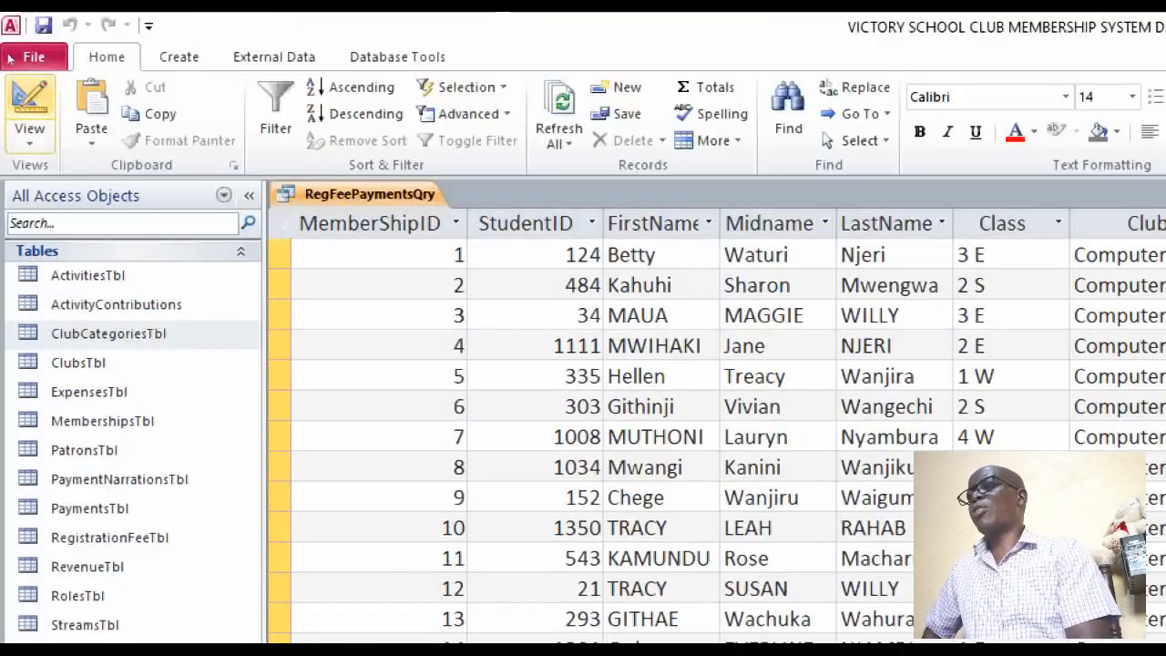
# In the query's design, build a calculated field after Amount with the expression [RegistrationFee] - [Amount]
pyautogui.click(20, 23)
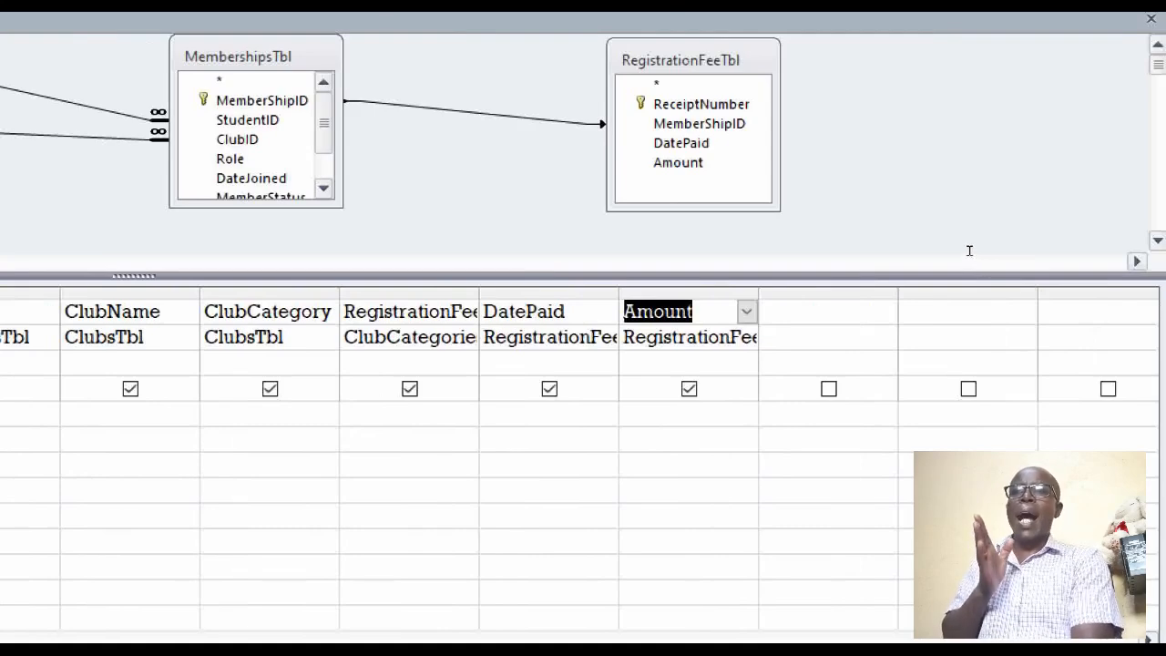
pyautogui.press('Tab')
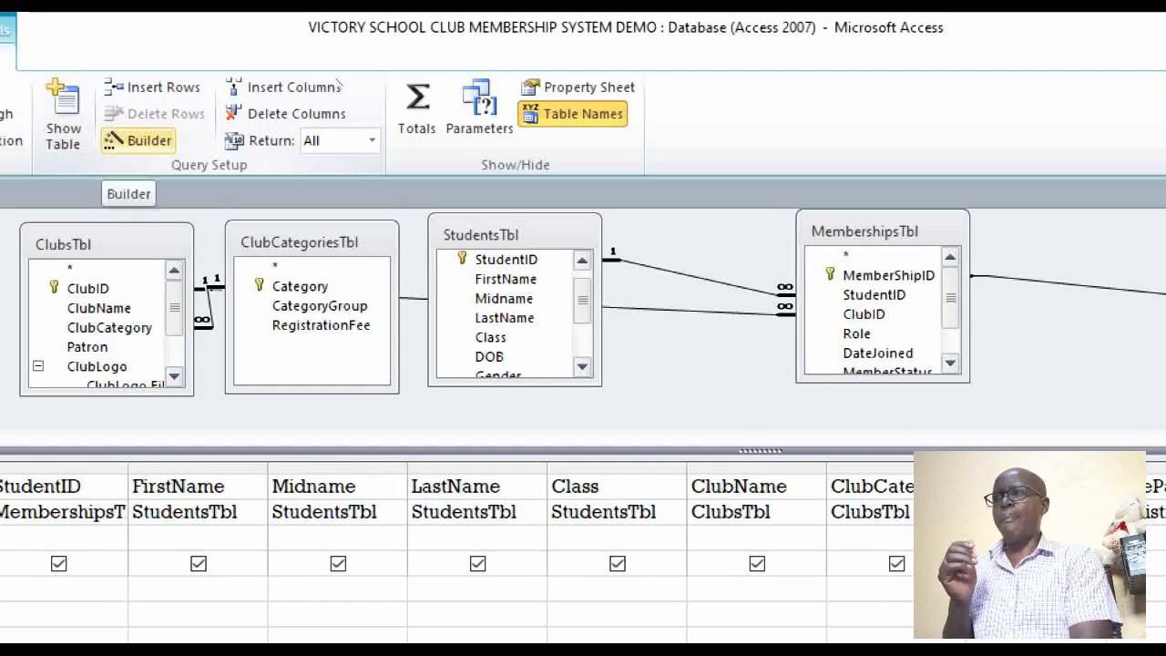
pyautogui.click(141, 140)
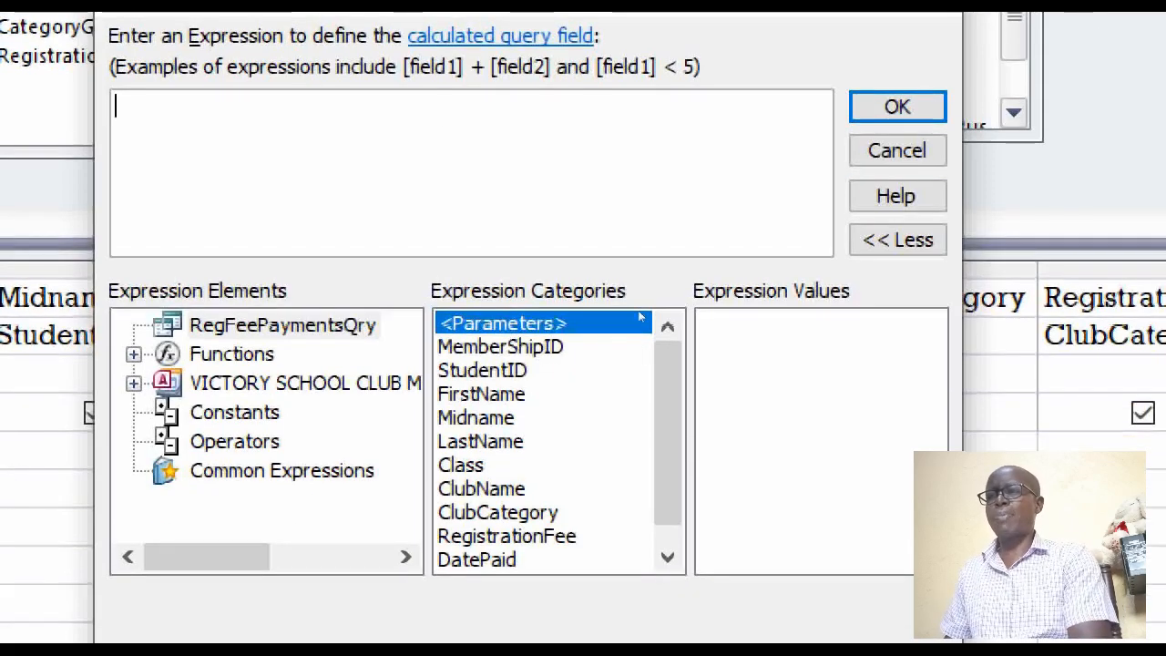
pyautogui.scroll(-1, 632, 321)
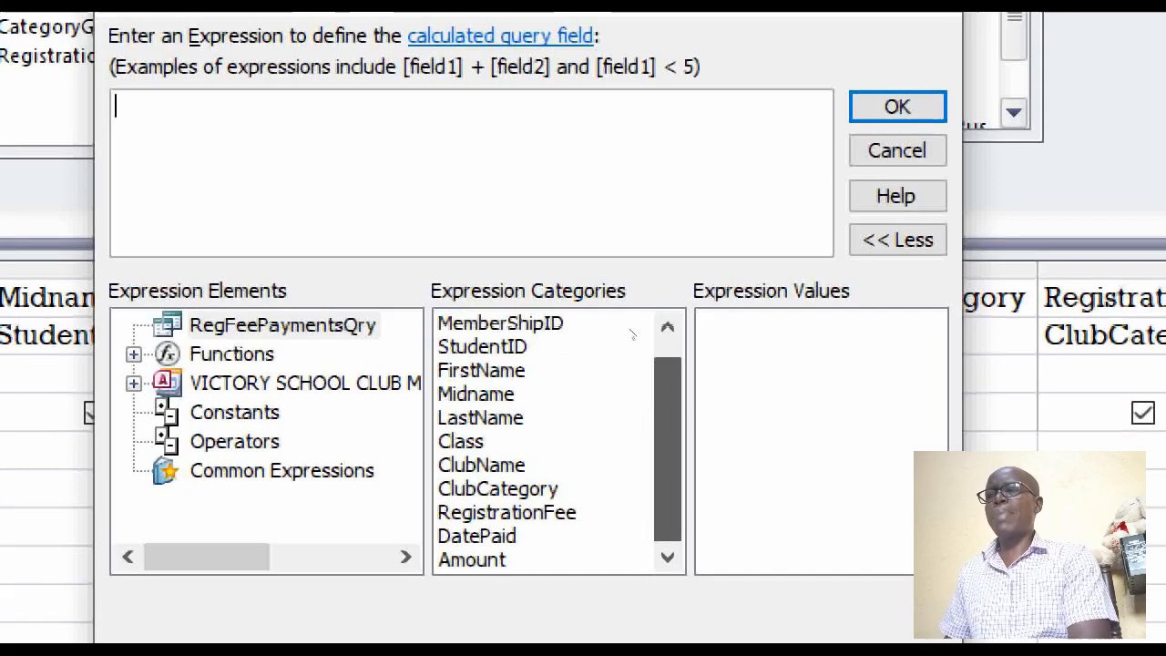
pyautogui.doubleClick(507, 512)
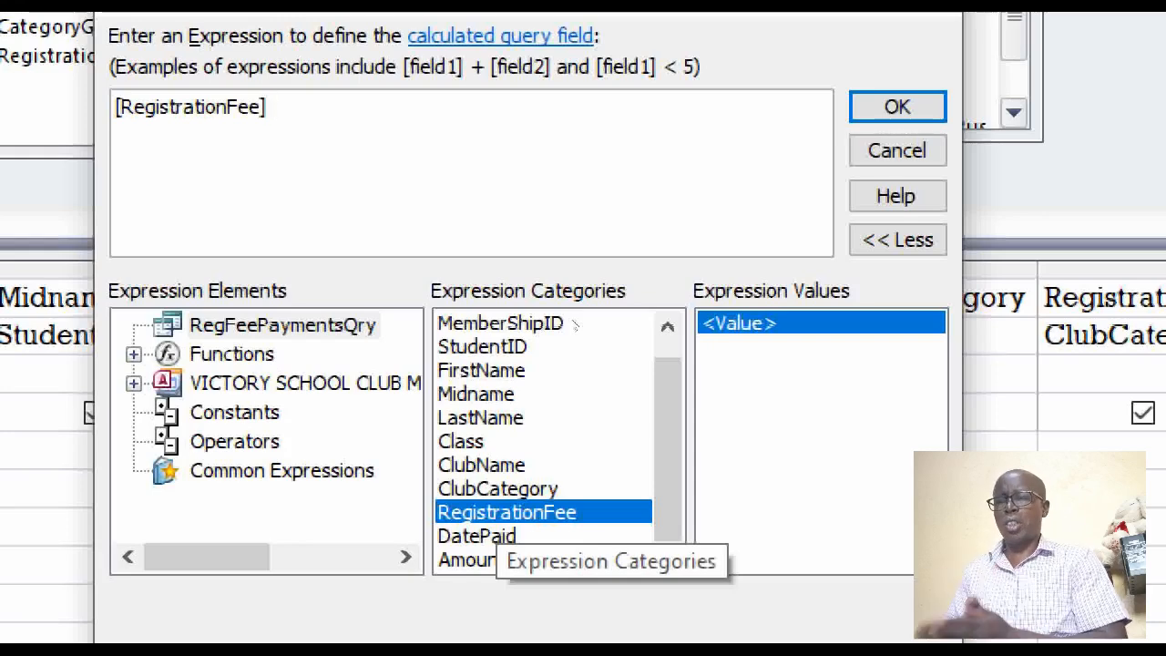
pyautogui.write('-')
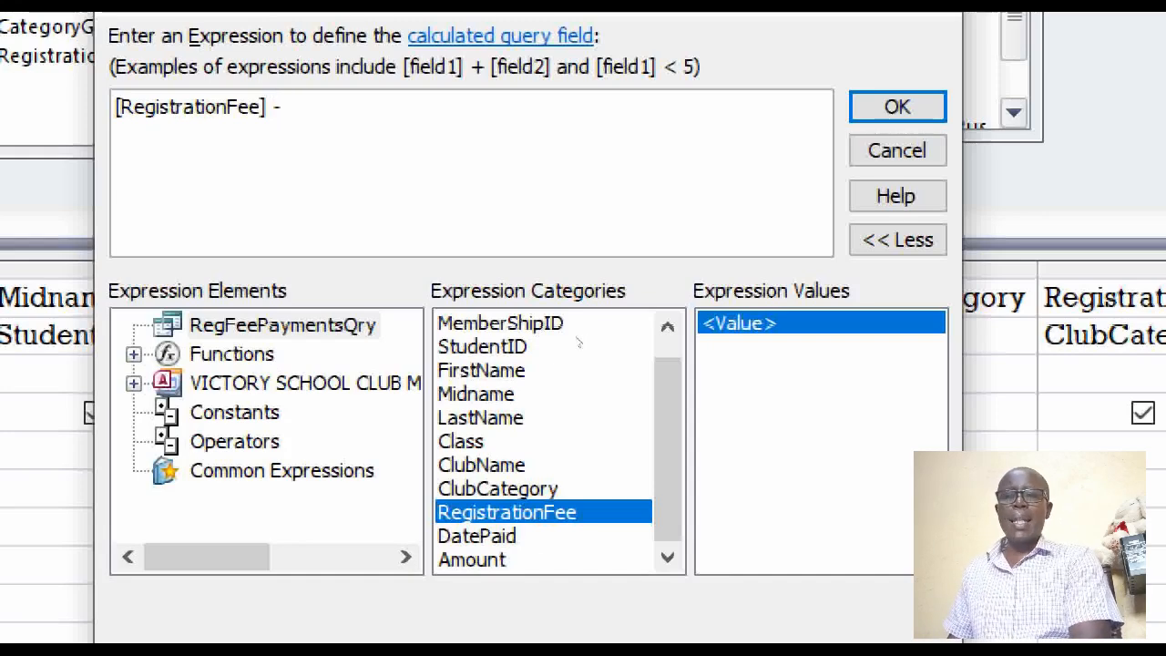
pyautogui.click(492, 559)
pyautogui.doubleClick(492, 559)
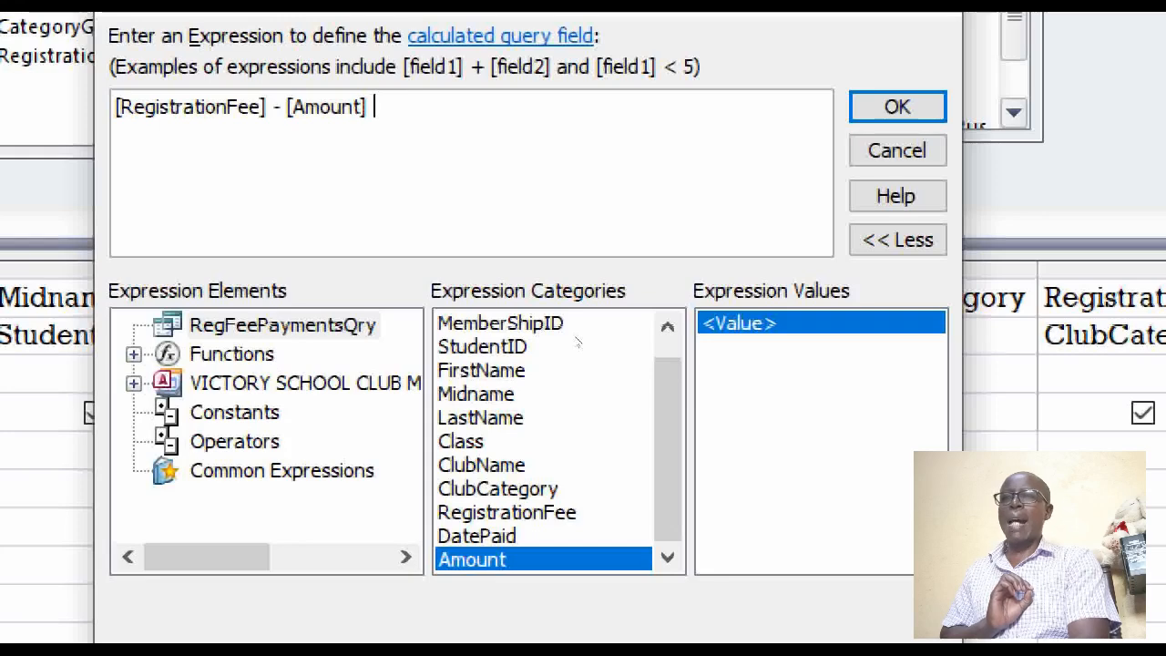
pyautogui.press('Return')
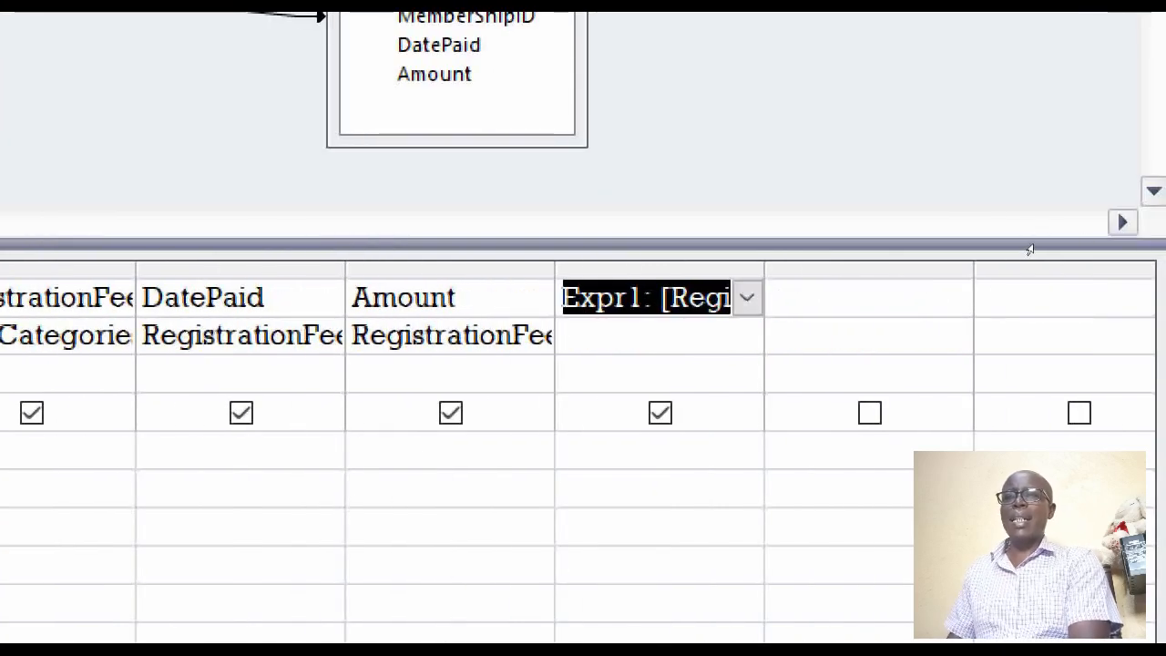
# Widen the calculated column until its full expression fits, and display the query's records
pyautogui.moveTo(764, 270); pyautogui.dragTo(1074, 269)
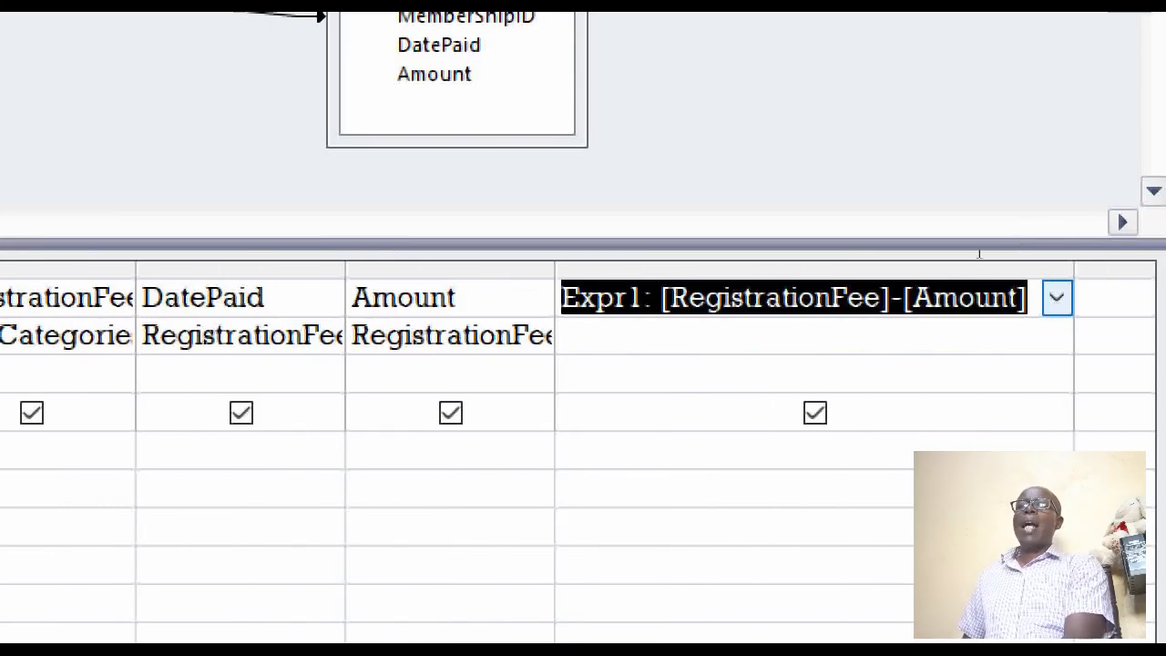
pyautogui.press('Down')
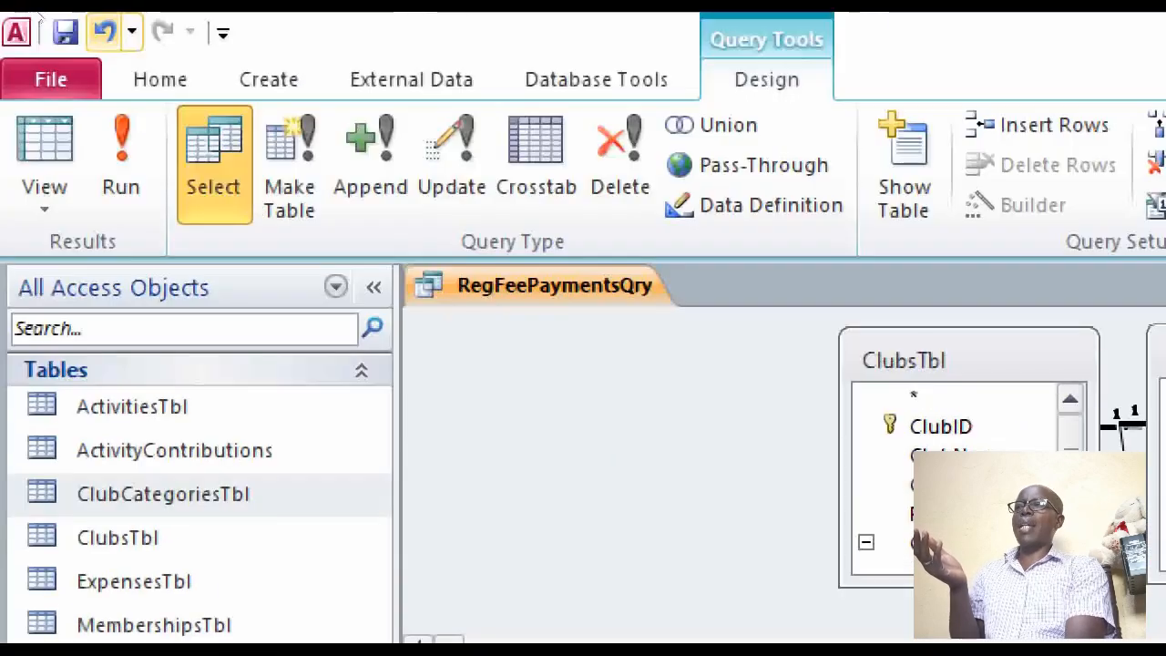
pyautogui.click(44, 150)
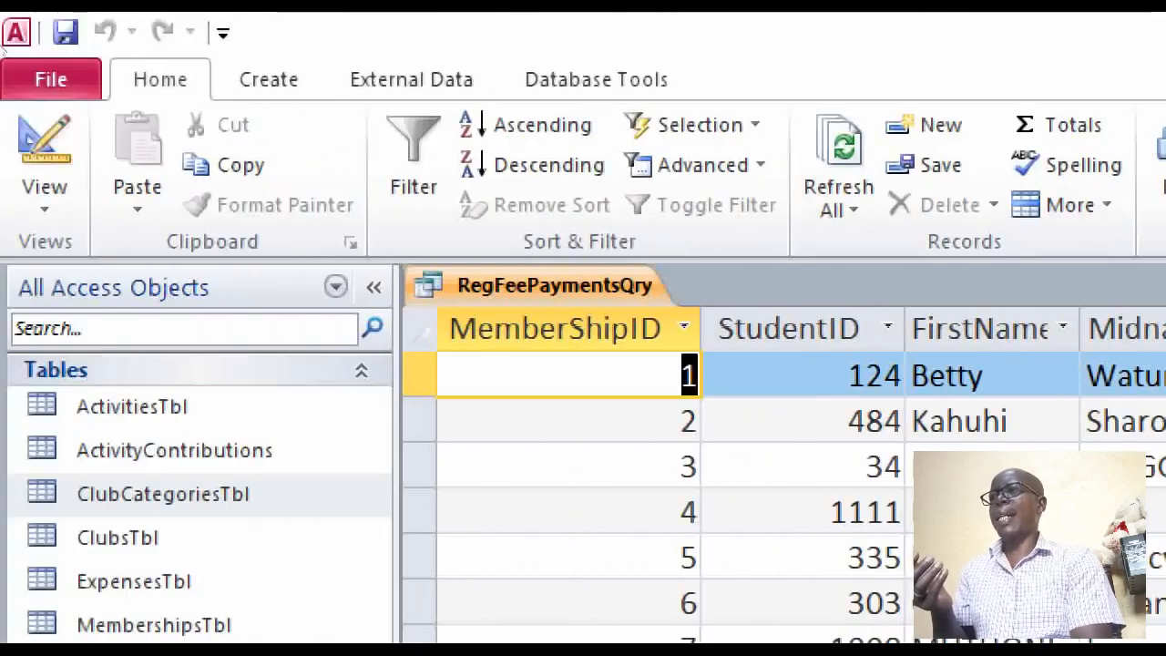
# Back in the query's design, rename the calculated field from Expr1 to Balance
pyautogui.click(40, 136)
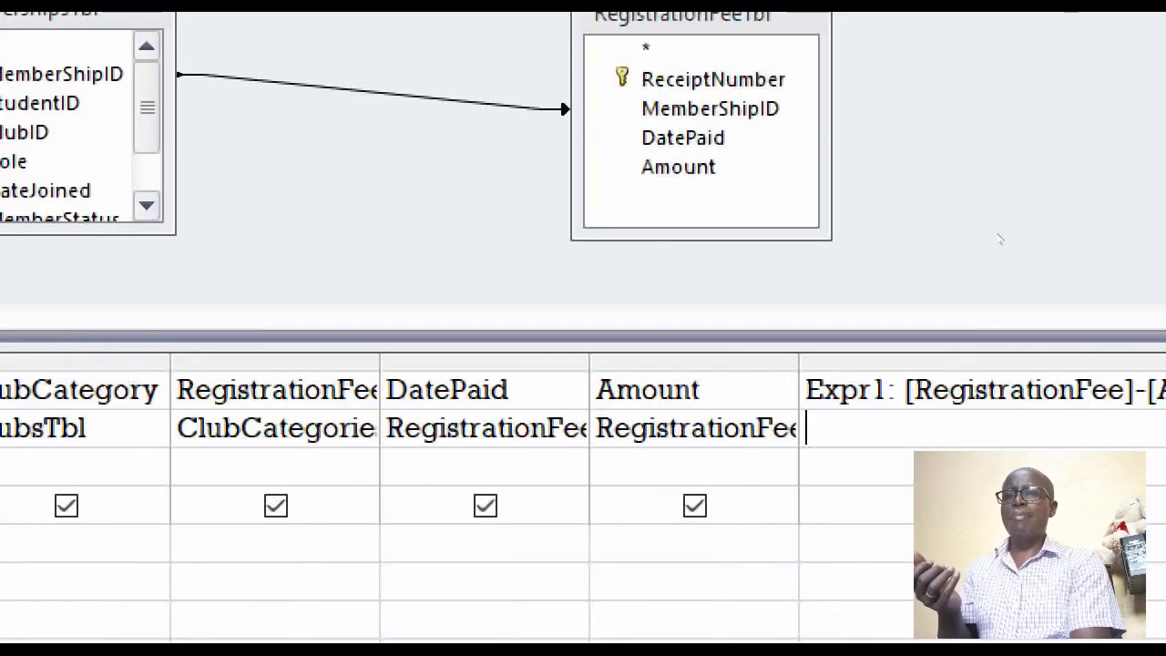
pyautogui.press('Up')
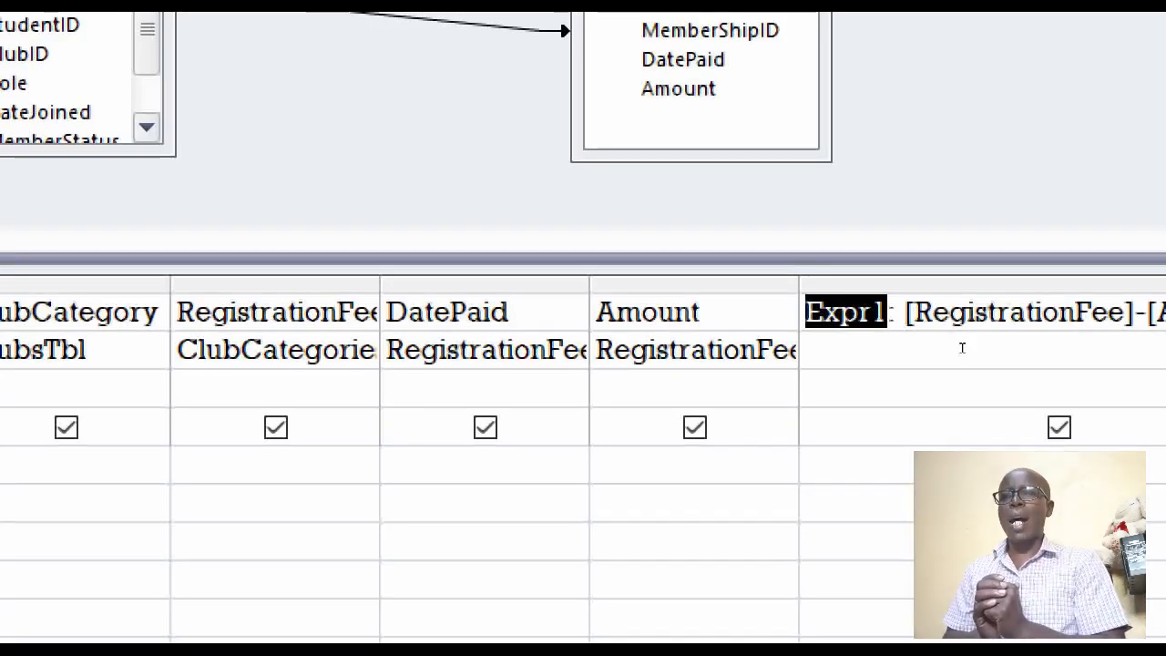
pyautogui.write('Ba')
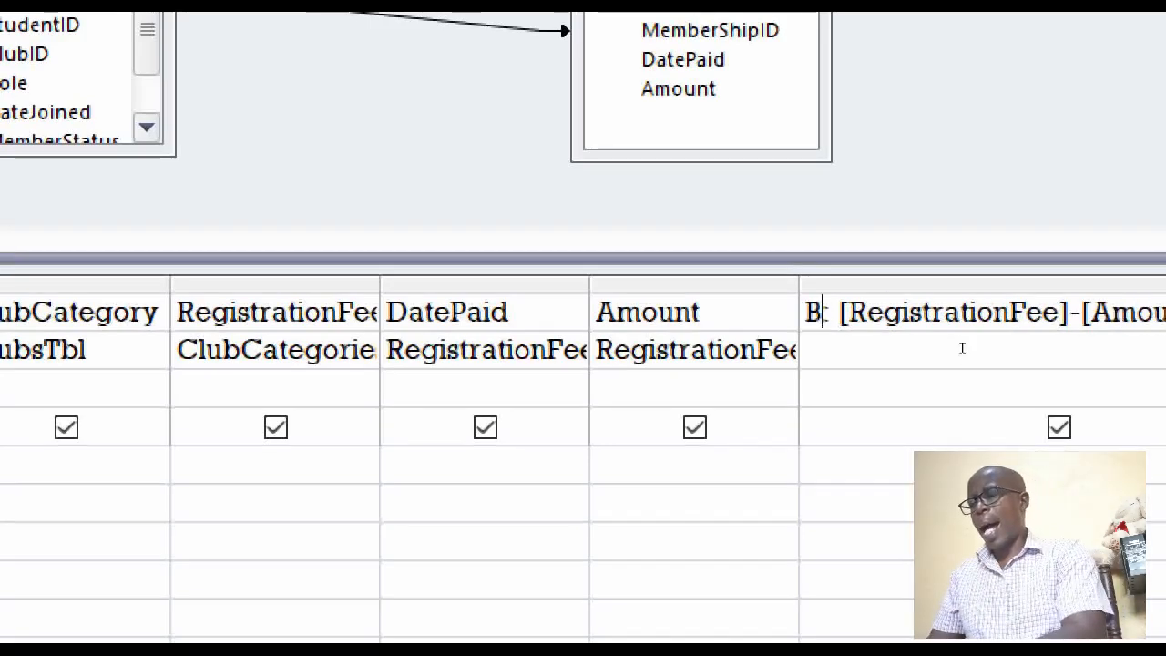
pyautogui.write('lance')
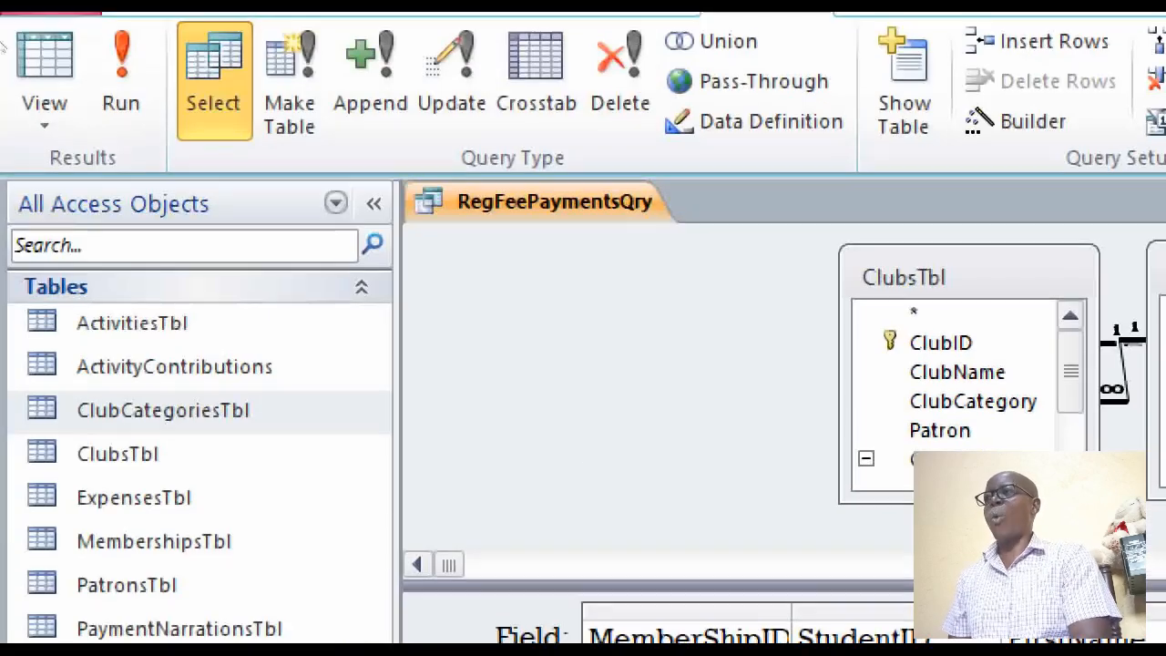
# Display the query's records and fit the ClubCategory column's width to its contents
pyautogui.click(76, 96)
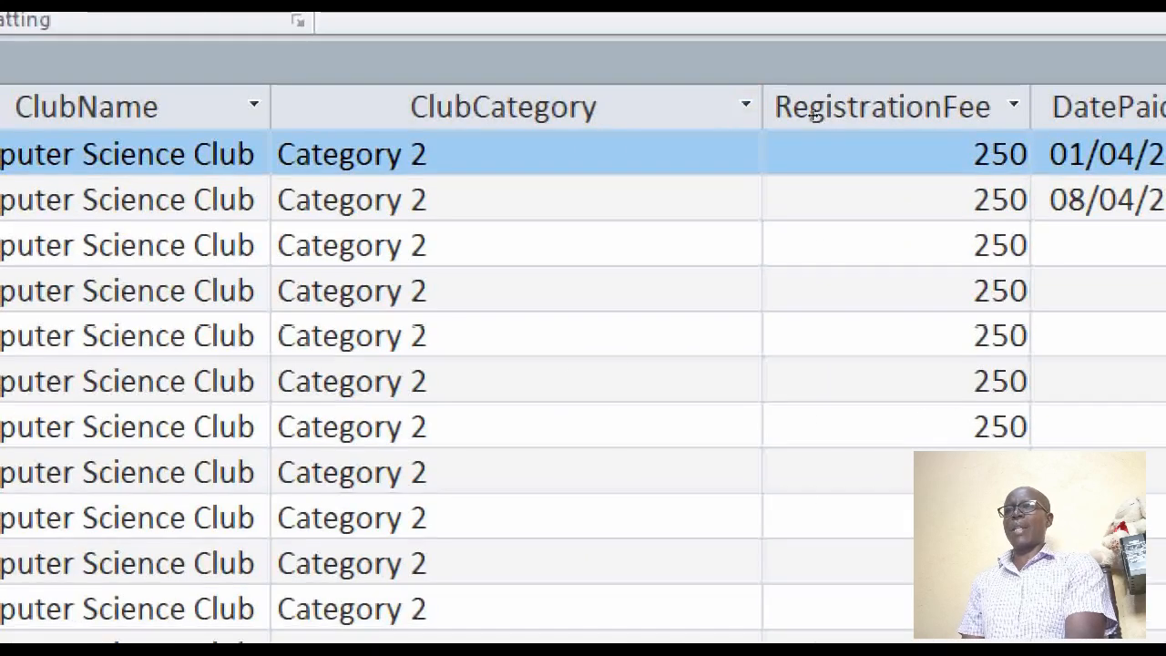
pyautogui.doubleClick(761, 107)
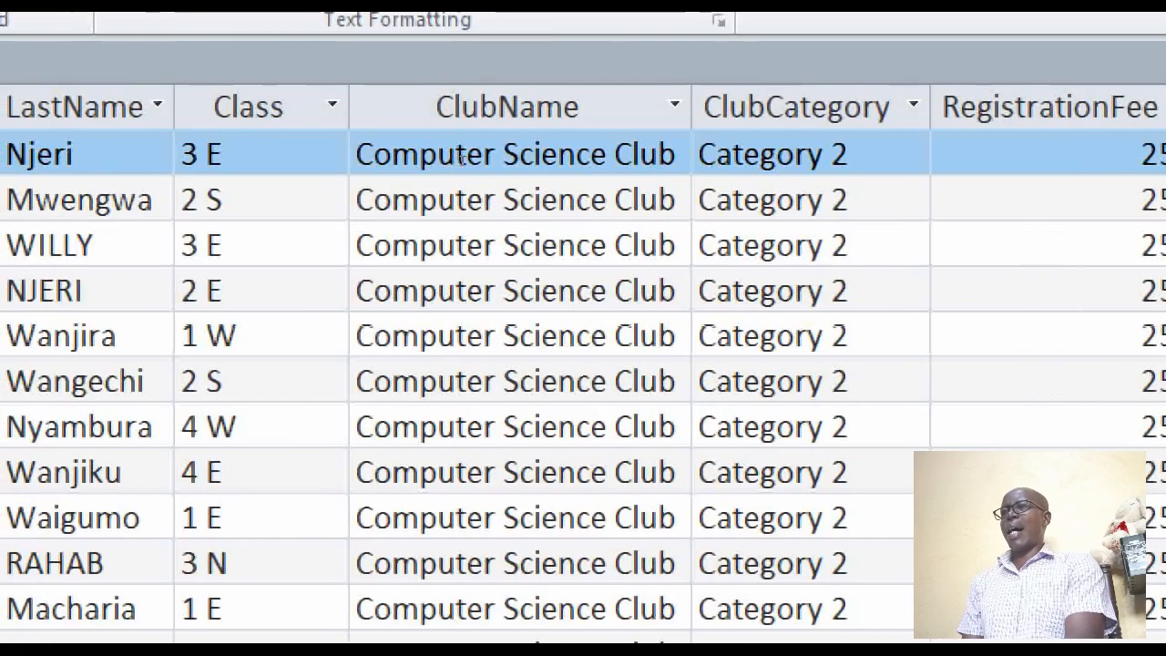
pyautogui.doubleClick(535, 116)
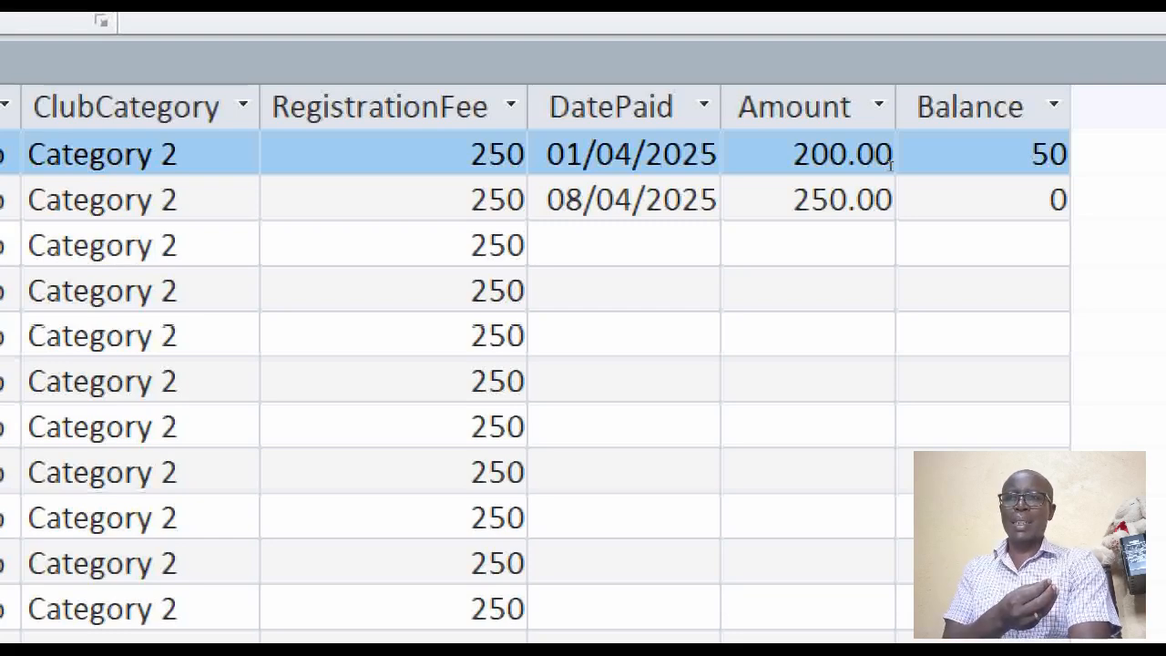
# Enter an Amount of 50 for the record with MemberShipID 3
pyautogui.press('Down')
pyautogui.press('Down')
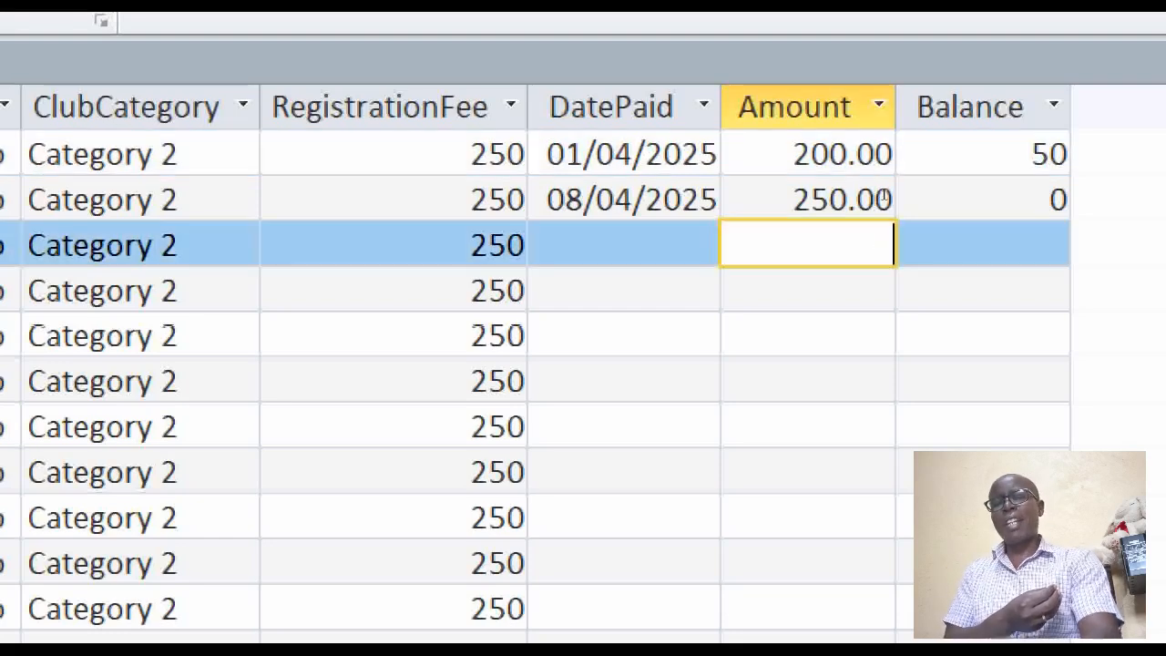
pyautogui.write('50')
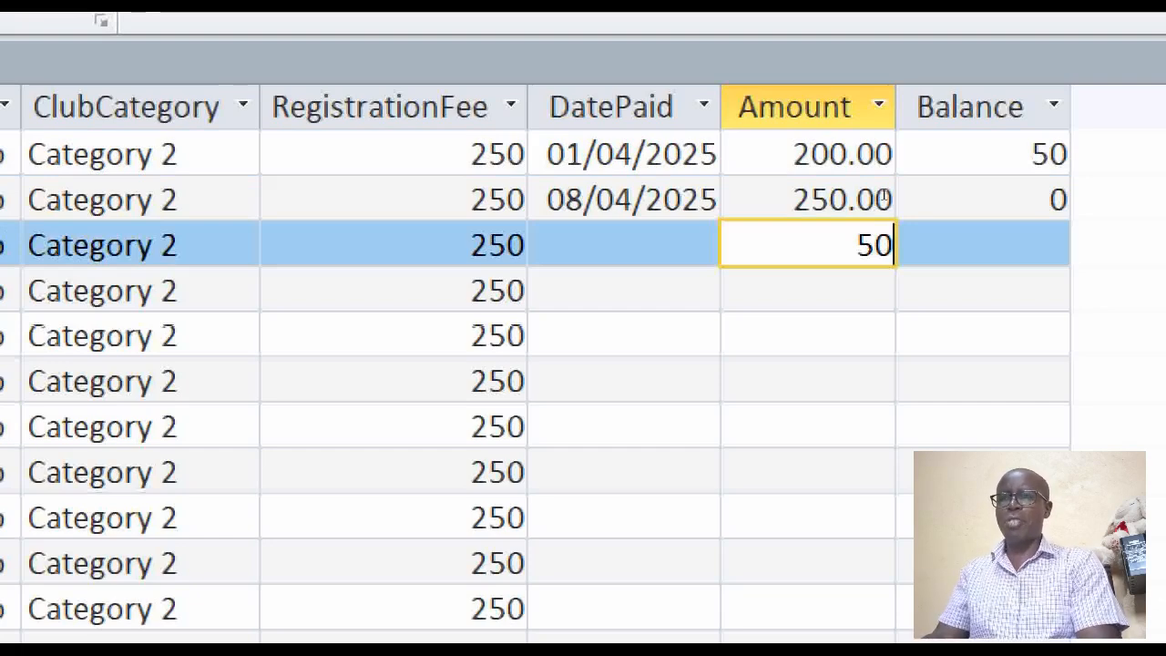
pyautogui.press('Tab')
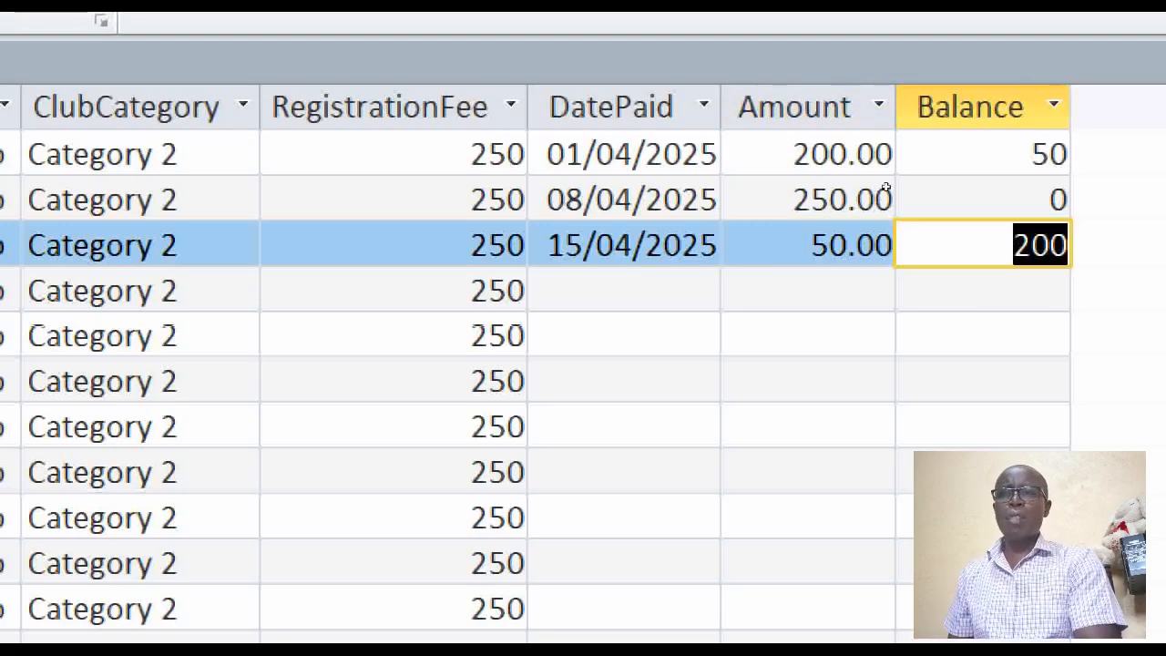
pyautogui.press('Tab')
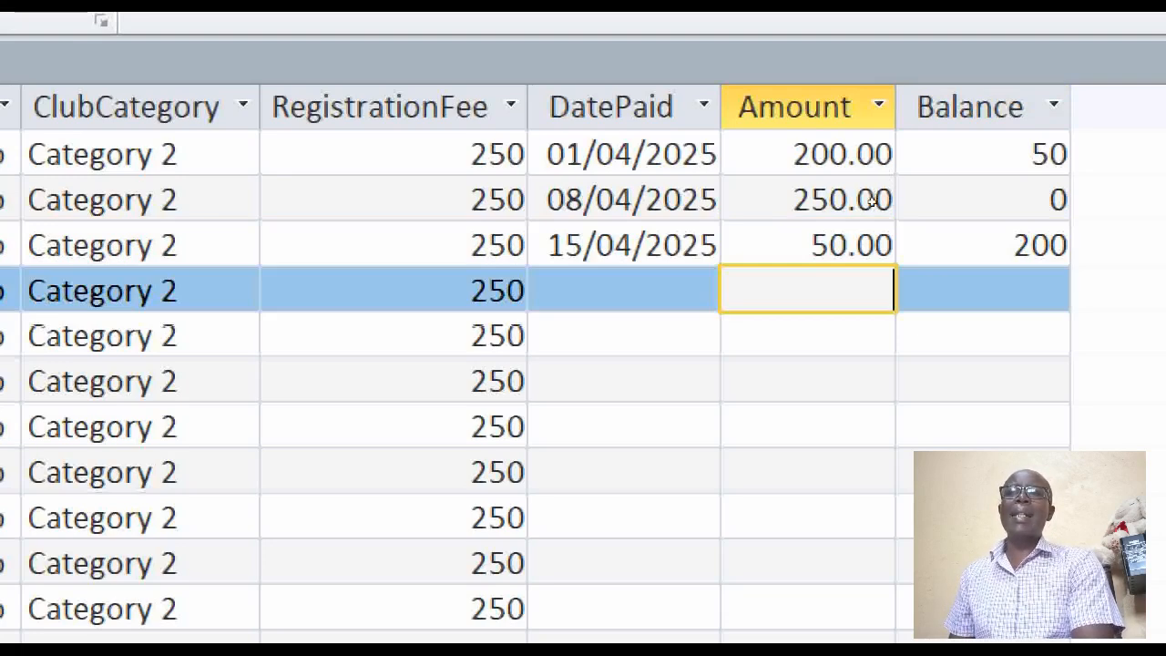
pyautogui.moveTo(808, 375); pyautogui.dragTo(808, 563)
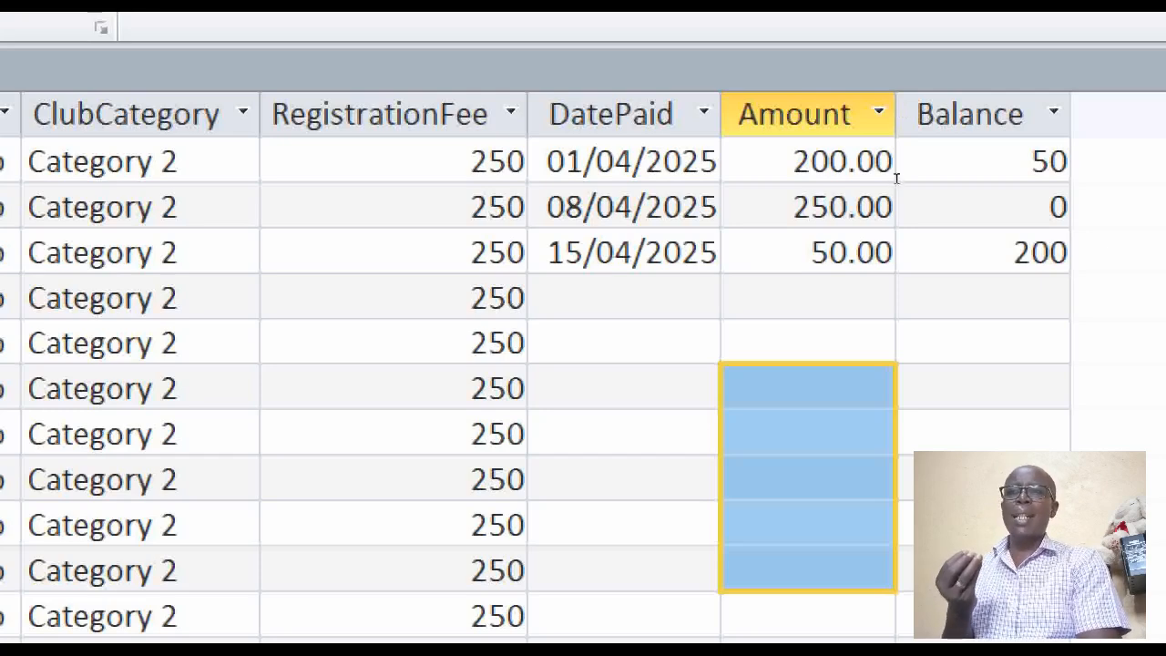
pyautogui.click(807, 296)
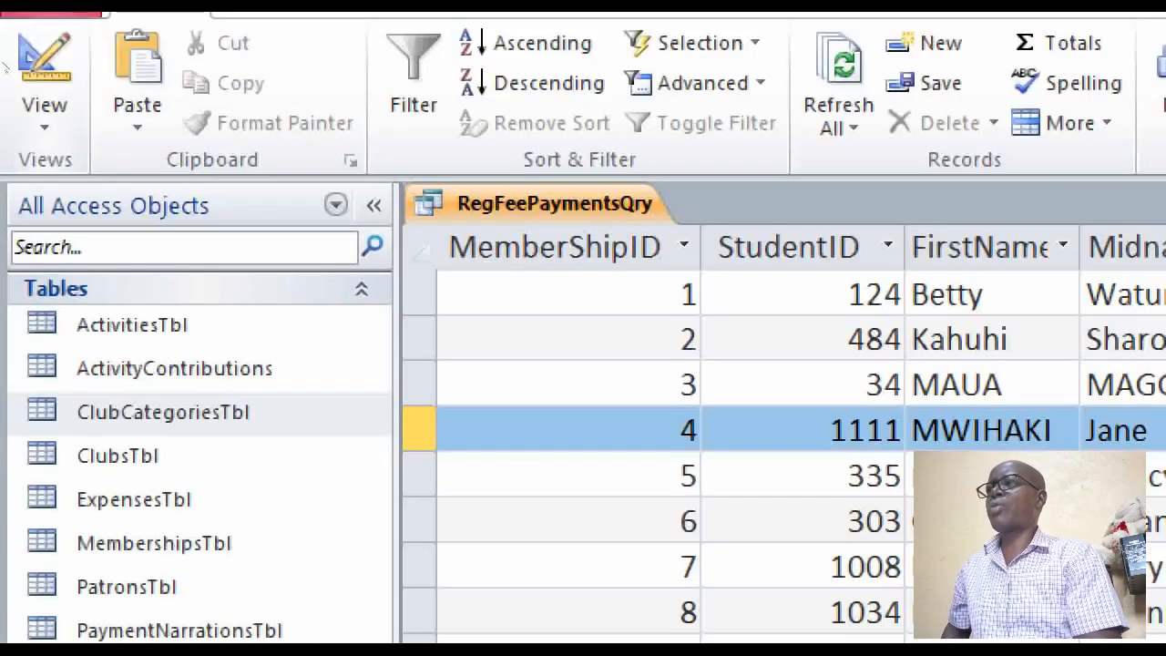
# Return to the query's design and open the Balance field's expression in the Expression Builder
pyautogui.click(11, 60)
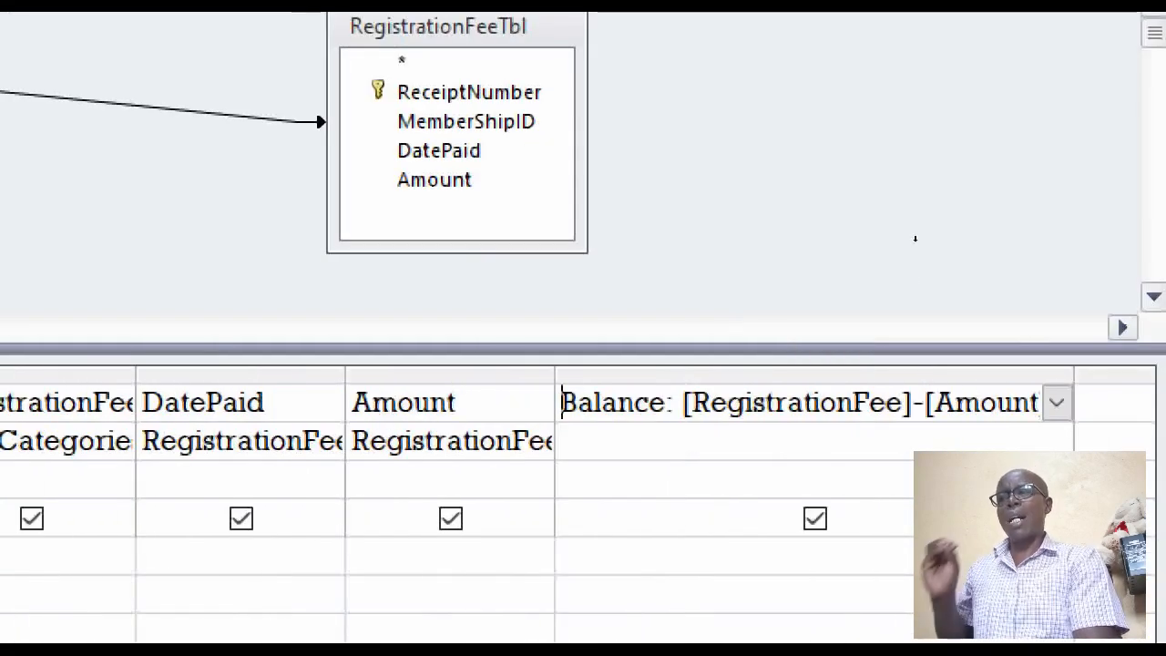
pyautogui.click(450, 374)
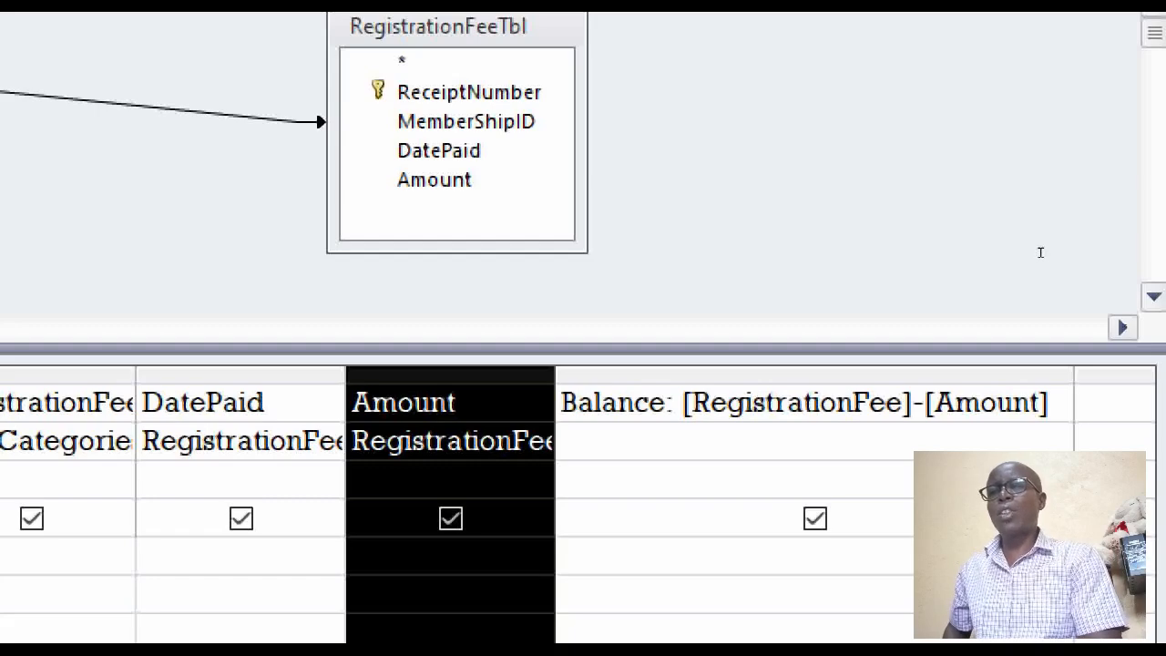
pyautogui.rightClick(786, 407)
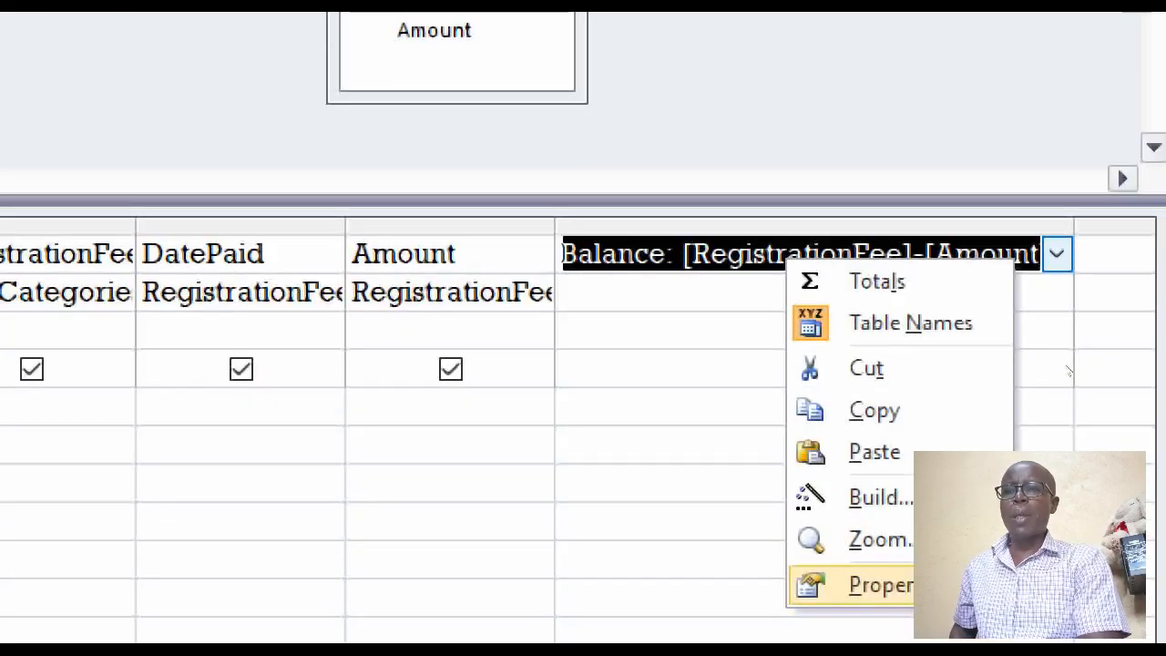
pyautogui.click(880, 498)
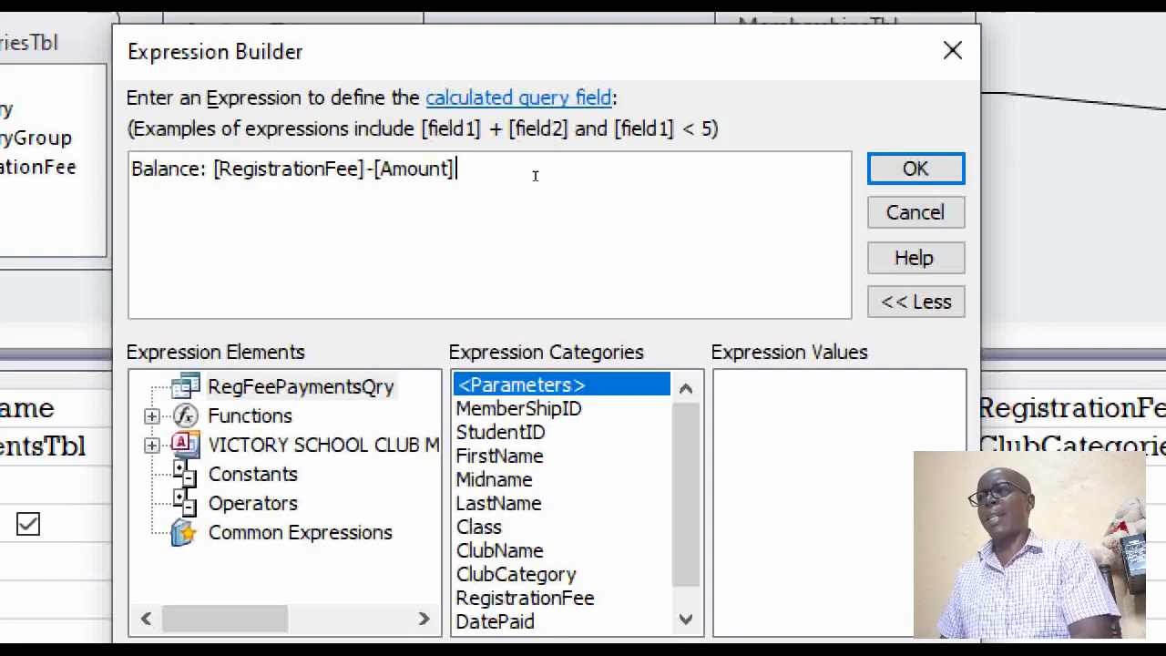
# Wrap Amount in the NZ function so the expression reads Balance: [RegistrationFee]-NZ([Amount],0), and display the query's records
pyautogui.press('Left')
pyautogui.press('Left')
pyautogui.press('Left')
pyautogui.press('Left')
pyautogui.press('Left')
pyautogui.press('Left')
pyautogui.press('Left')
pyautogui.press('Left')
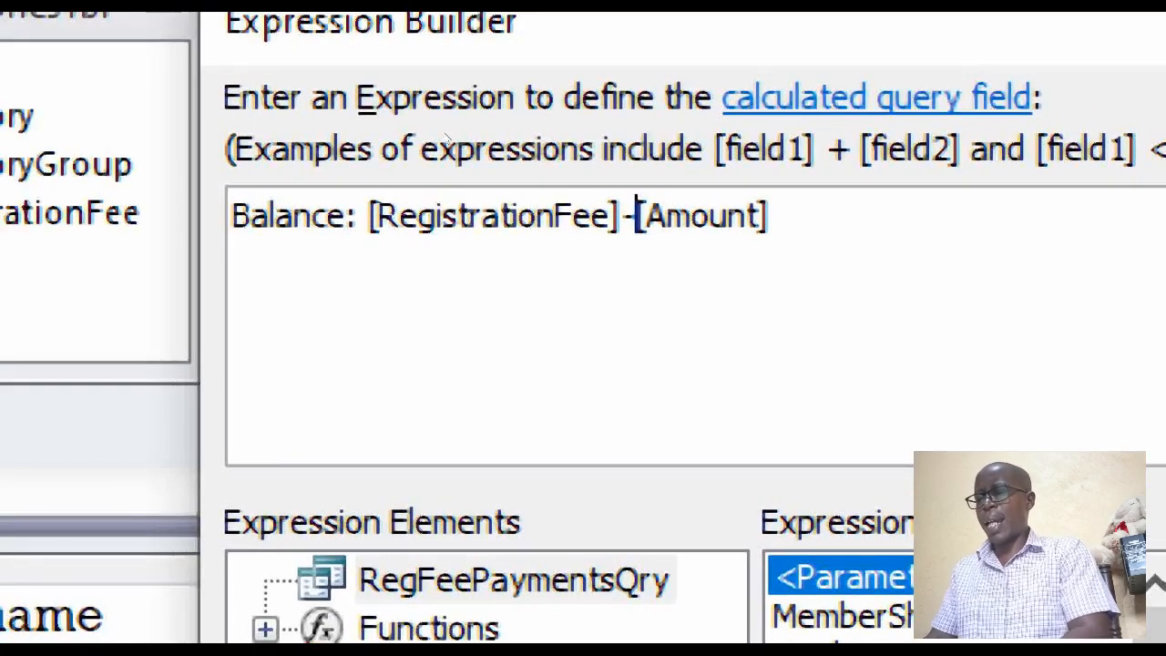
pyautogui.write('NZ')
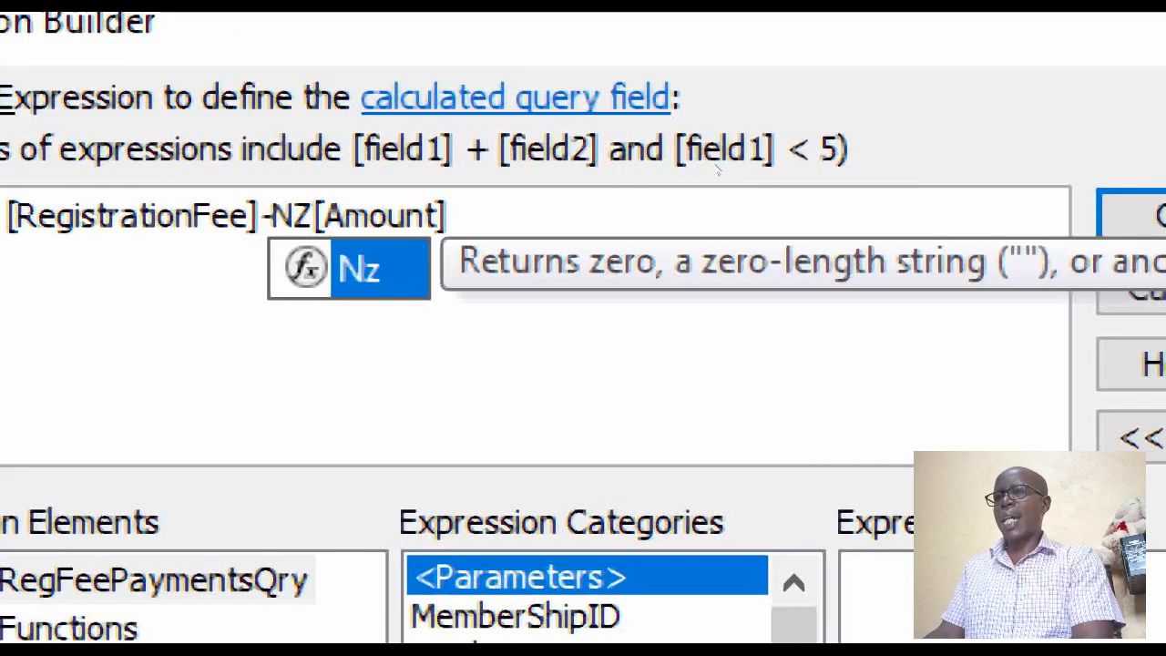
pyautogui.write('(')
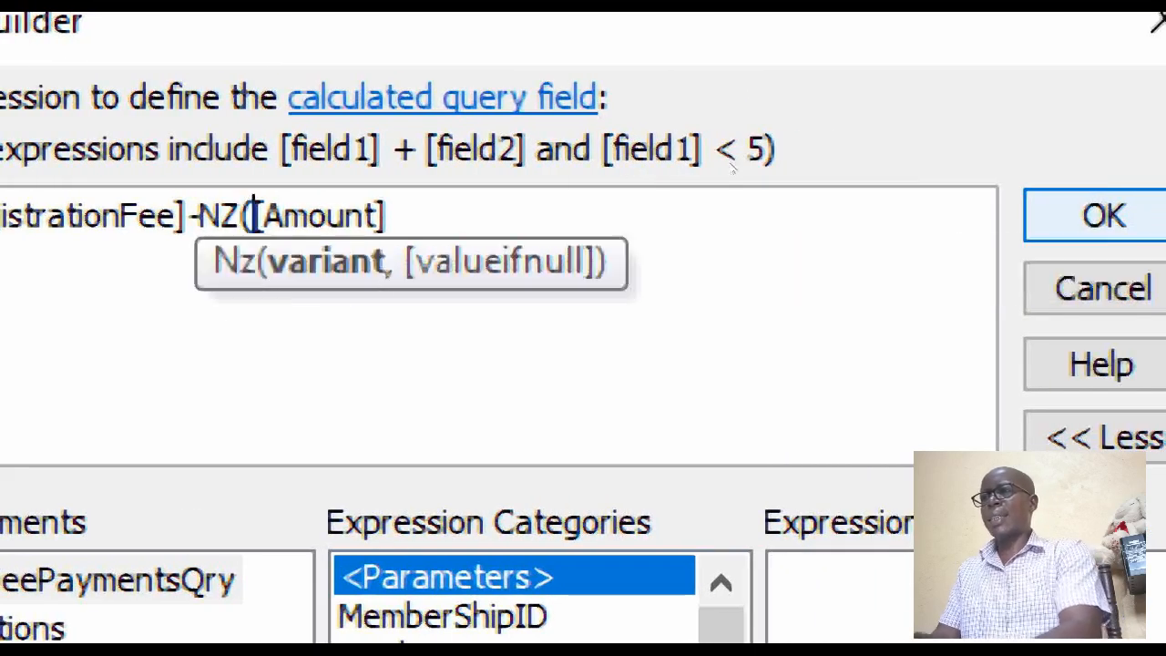
pyautogui.press('BackSpace')
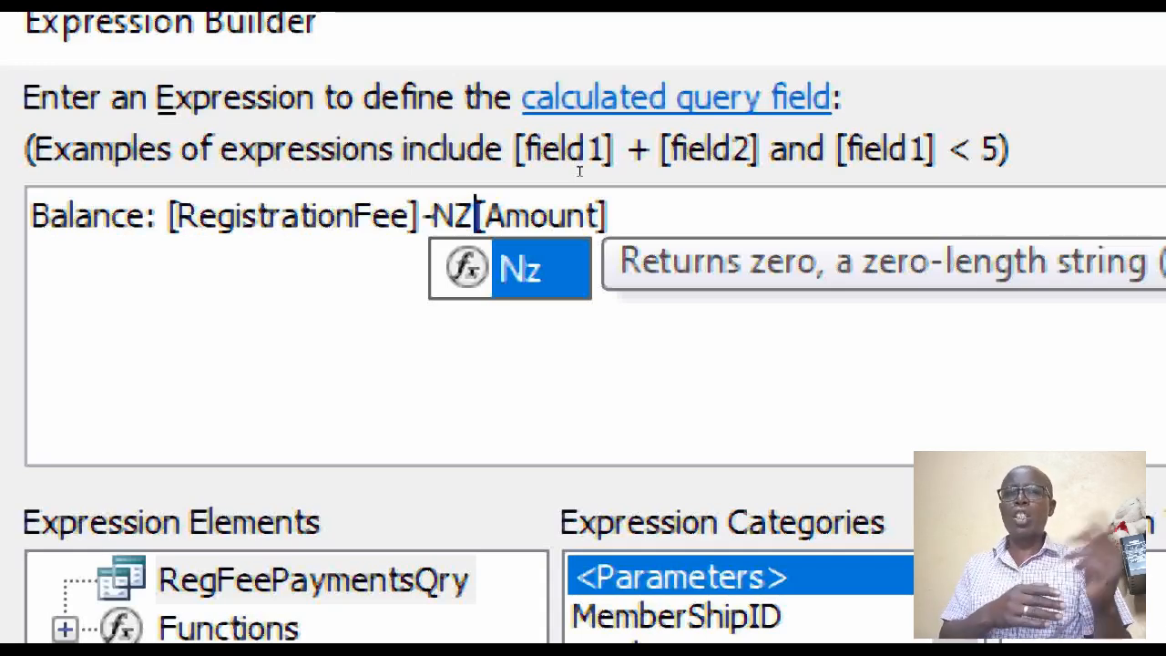
pyautogui.write('(')
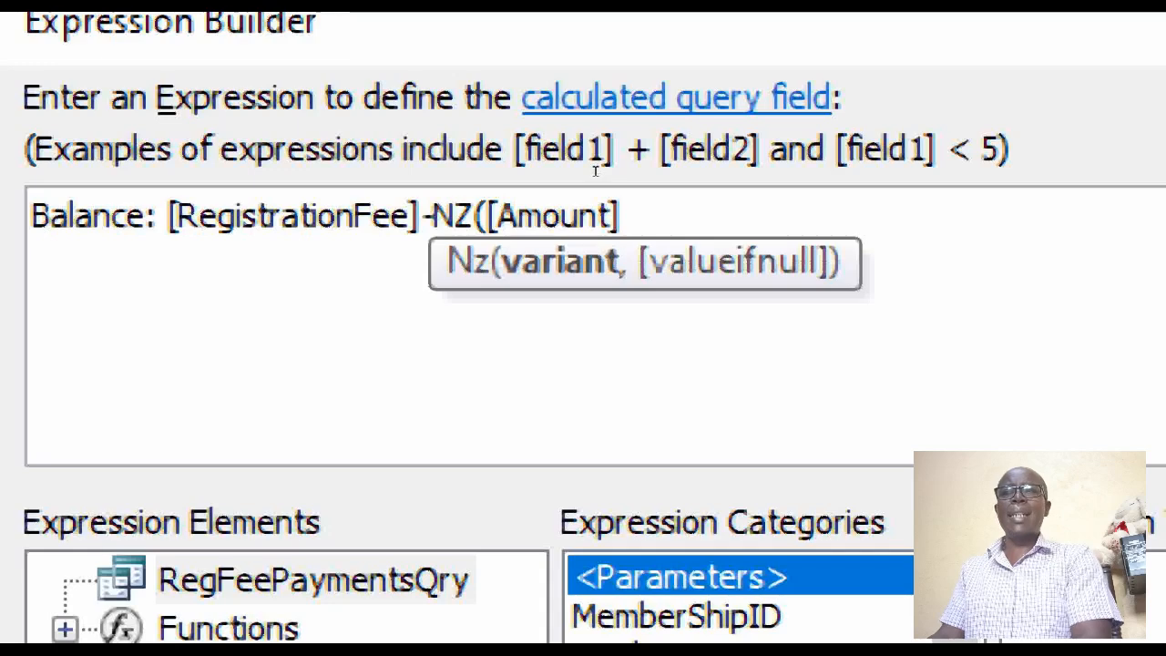
pyautogui.press('End')
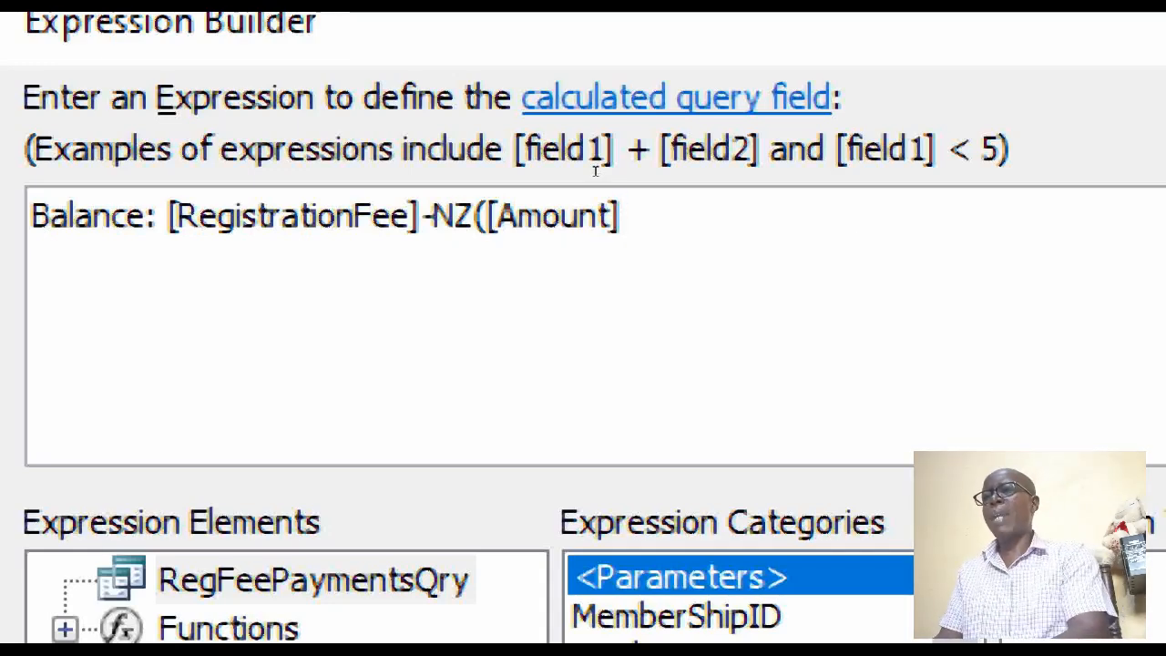
pyautogui.write(',')
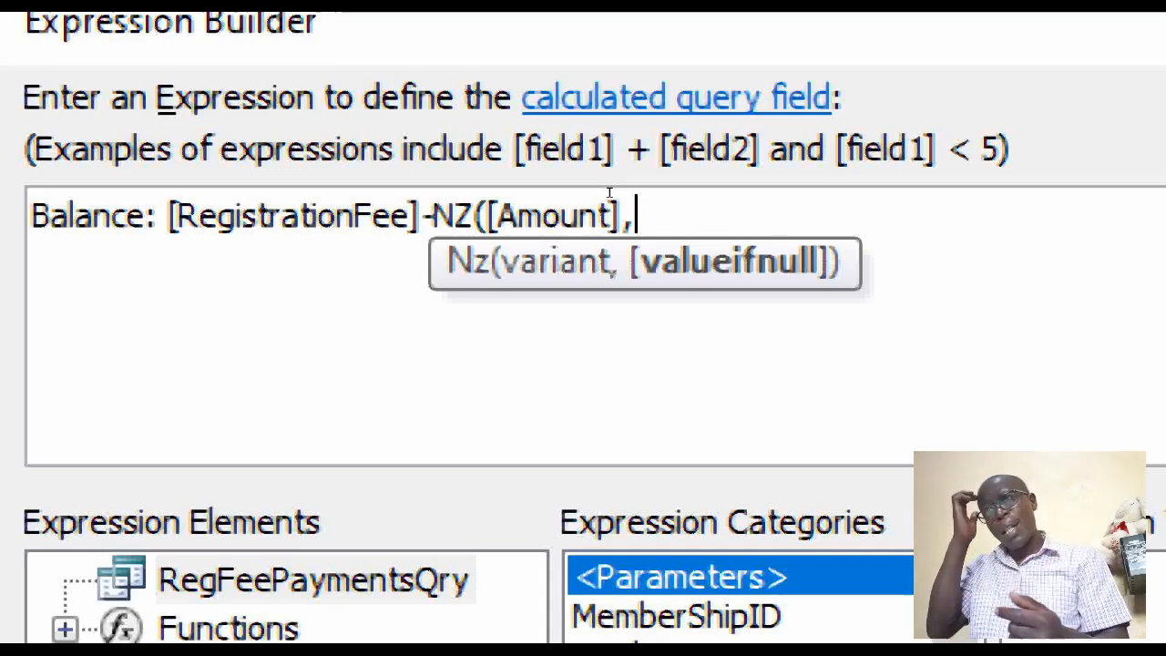
pyautogui.write('0')
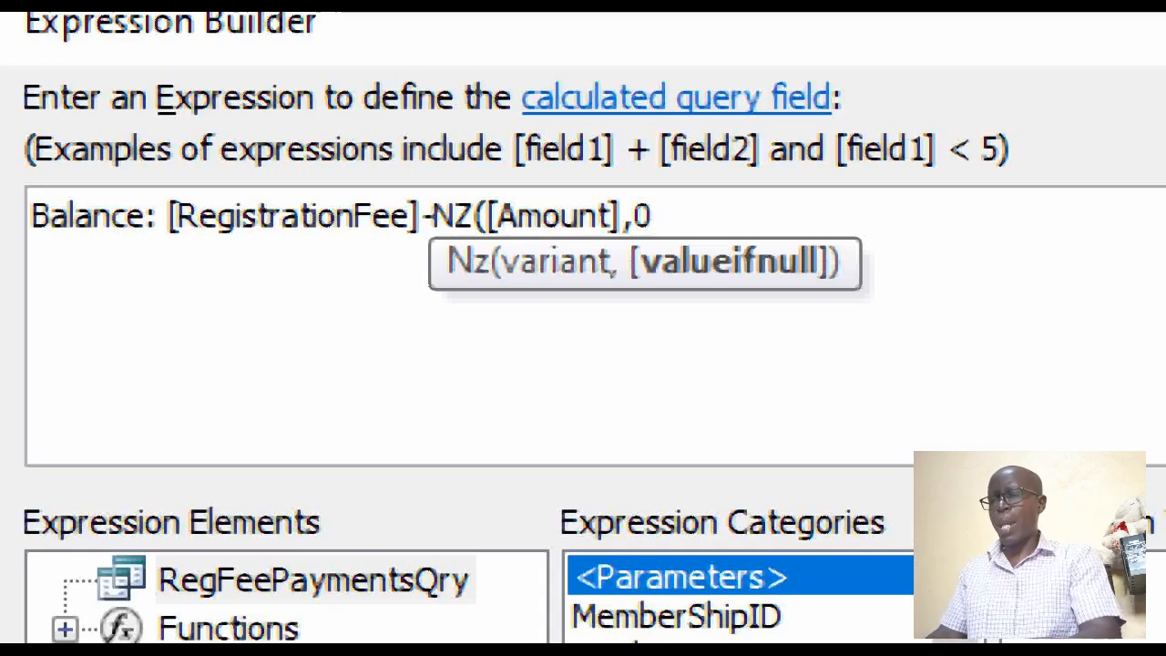
pyautogui.write(')')
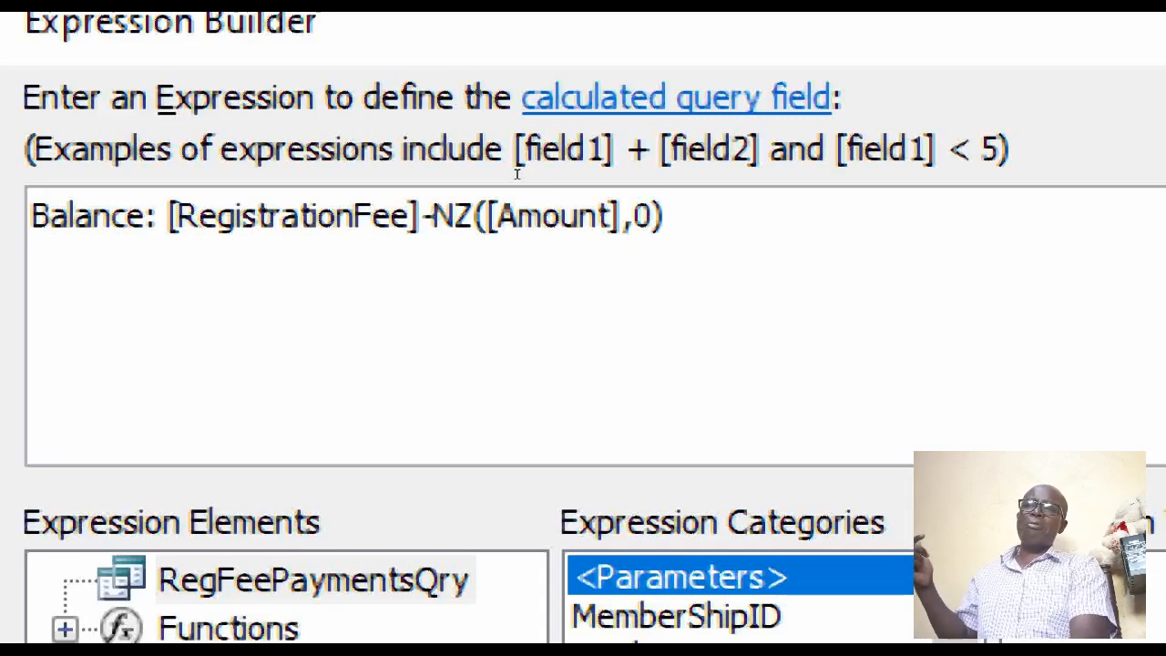
pyautogui.click(245, 216)
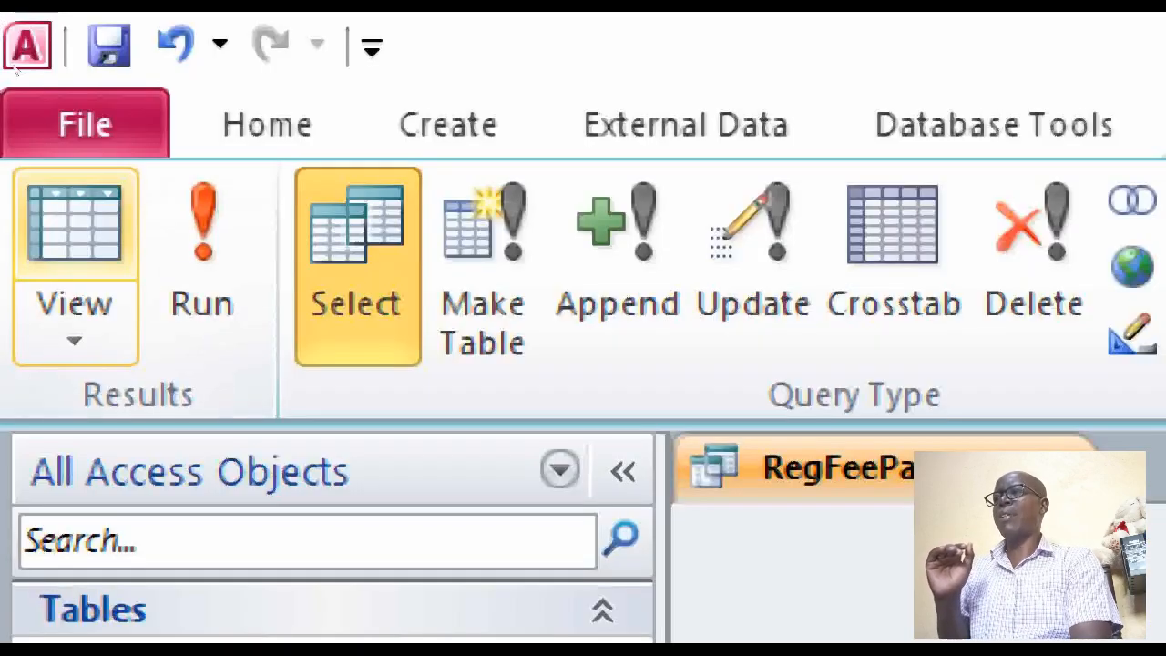
pyautogui.click(66, 228)
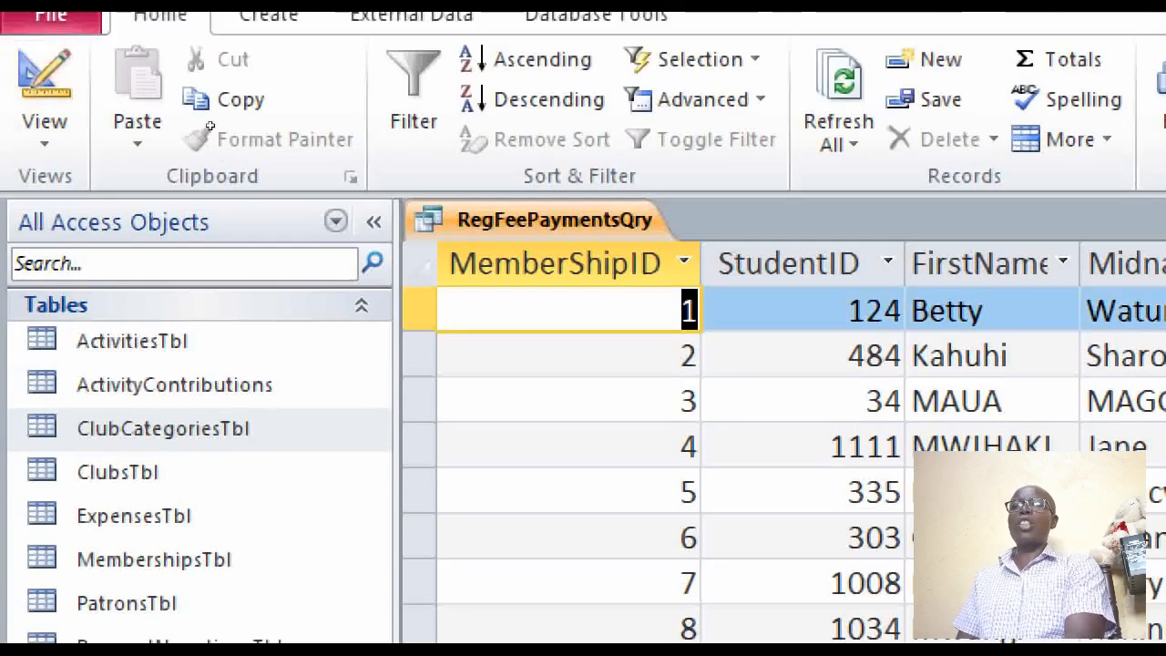
pyautogui.rightClick(584, 216)
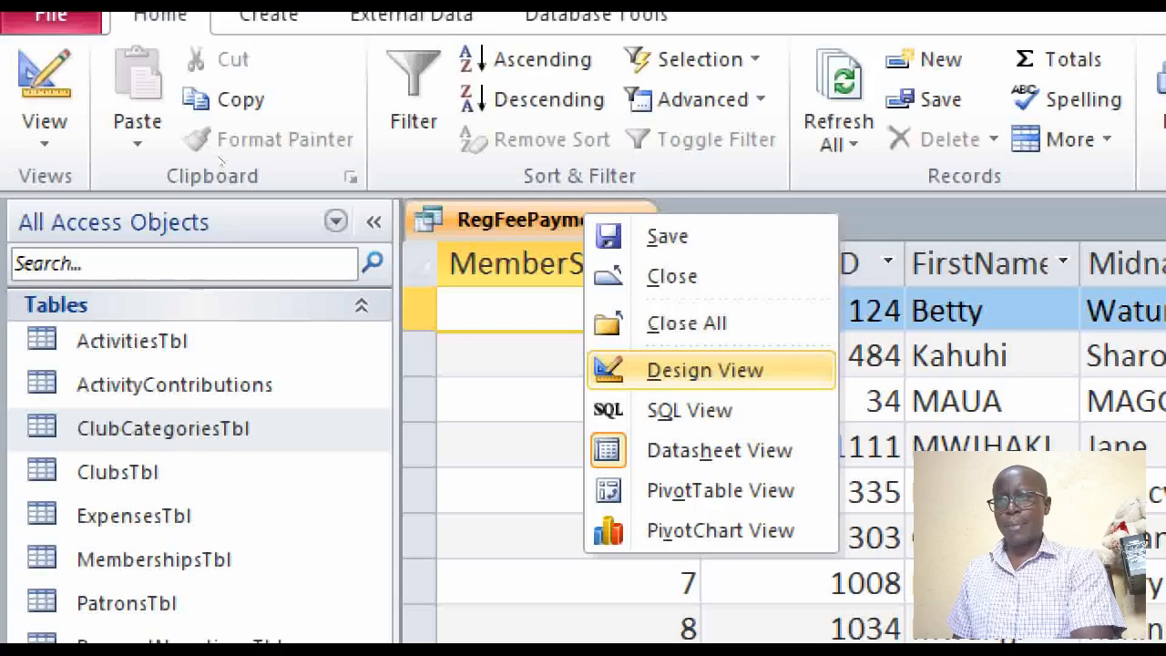
pyautogui.press('Down')
pyautogui.press('Up')
pyautogui.press('Up')
pyautogui.press('Down')
pyautogui.press('Escape')
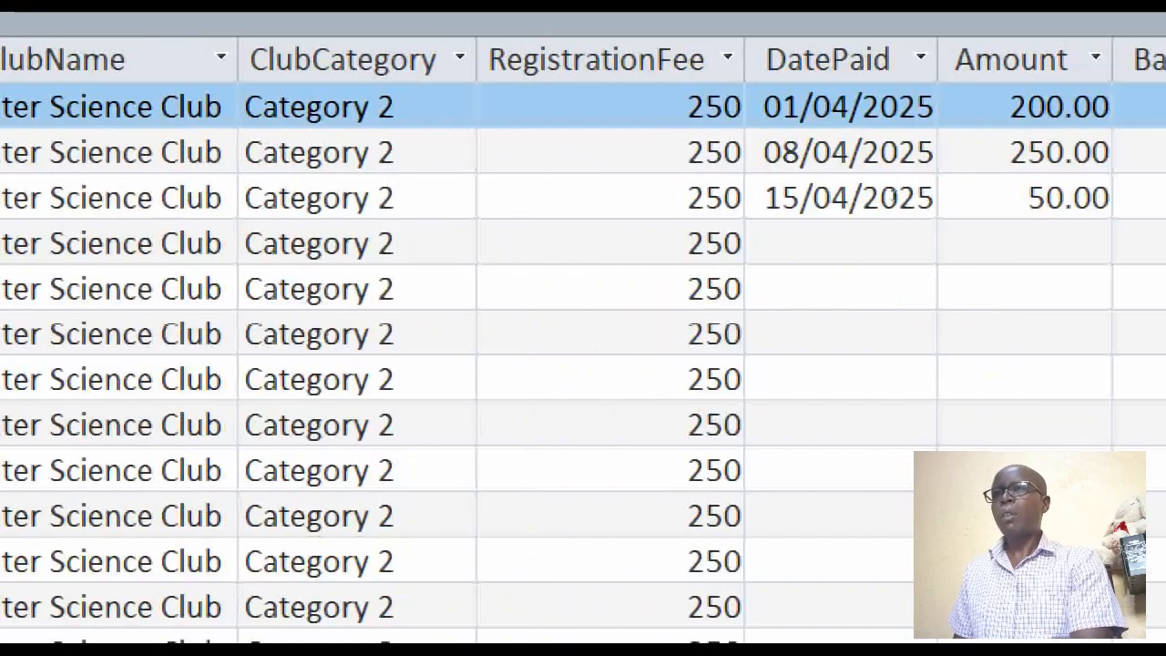
# Enter a DatePaid of 07/04/2025 and an Amount of 250 for the record with MemberShipID 4
pyautogui.click(879, 241)
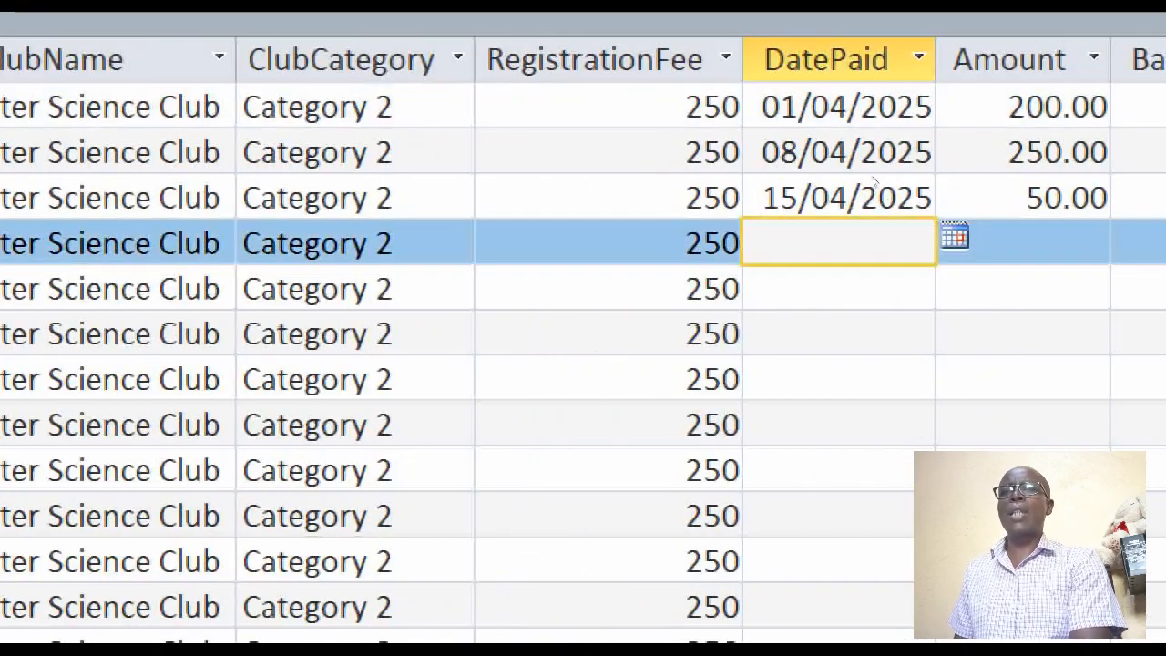
pyautogui.click(955, 236)
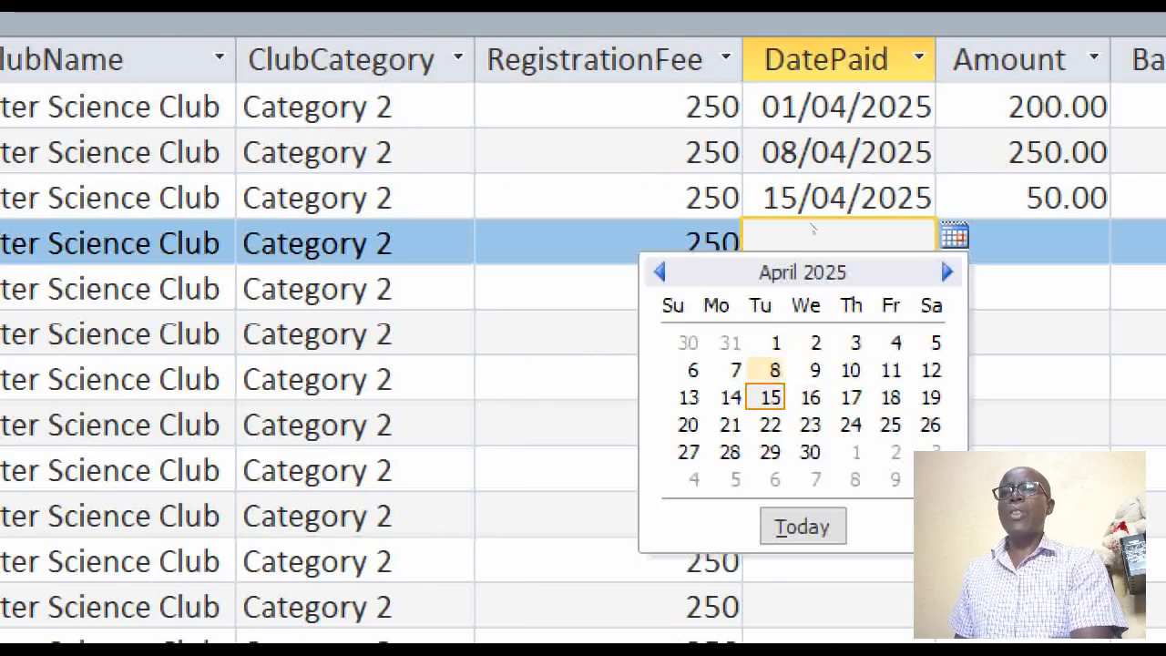
pyautogui.click(735, 369)
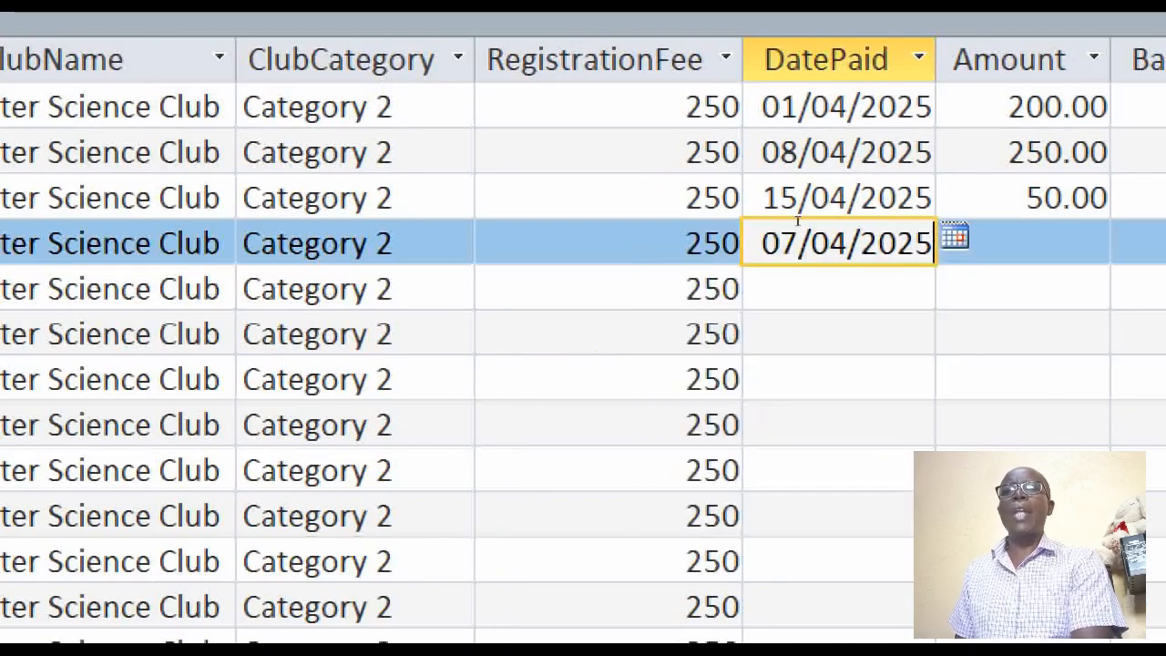
pyautogui.press('Tab')
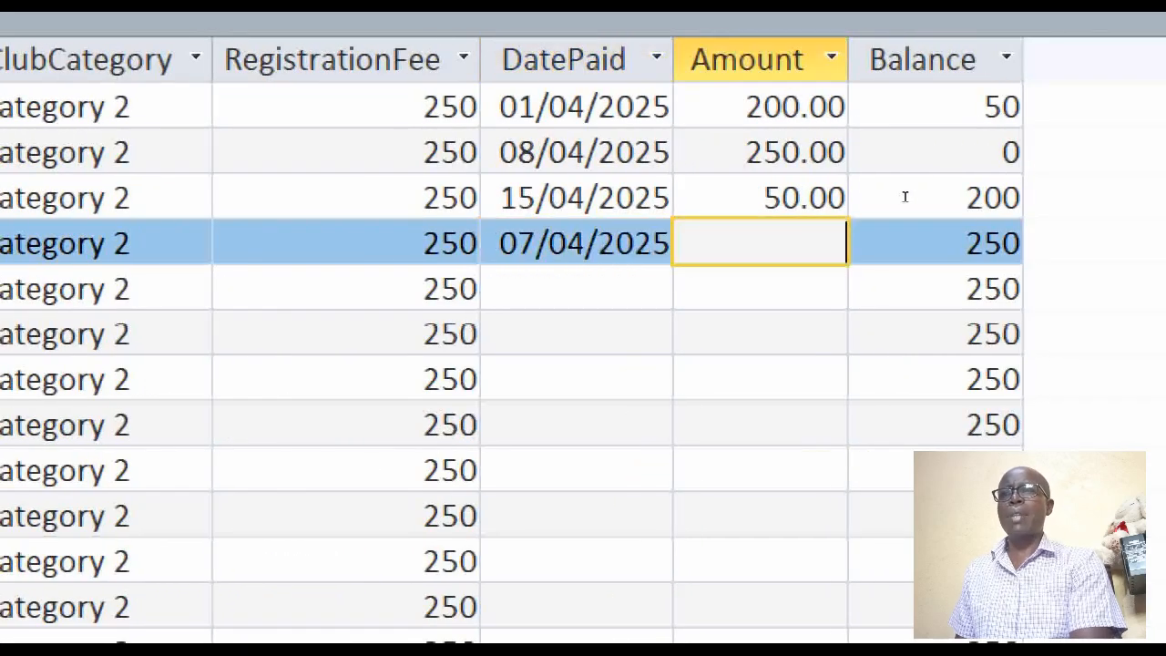
pyautogui.write('250')
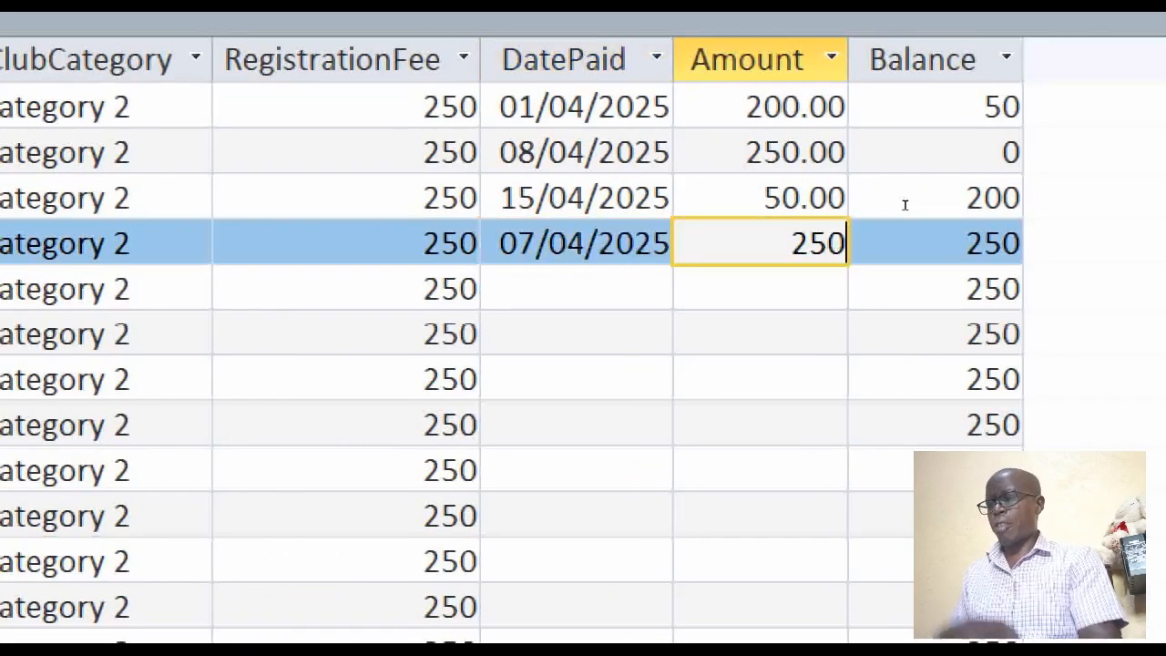
pyautogui.press('Tab')
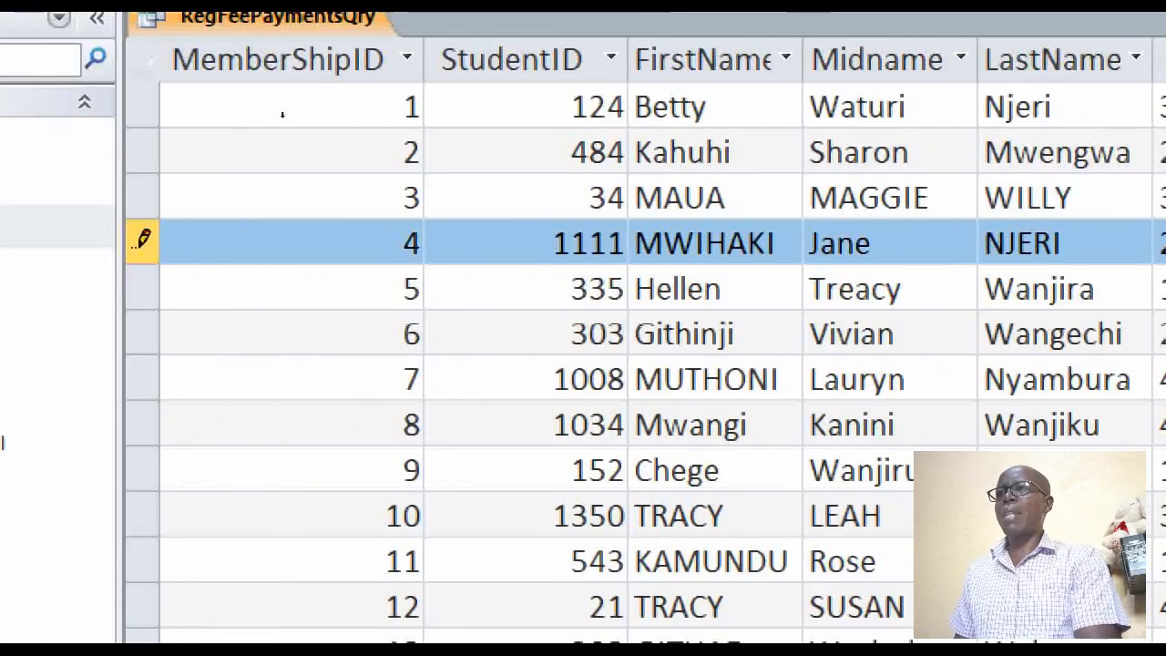
# Sort the query's records by StudentID from smallest to largest
pyautogui.click(565, 59)
pyautogui.click(611, 58)
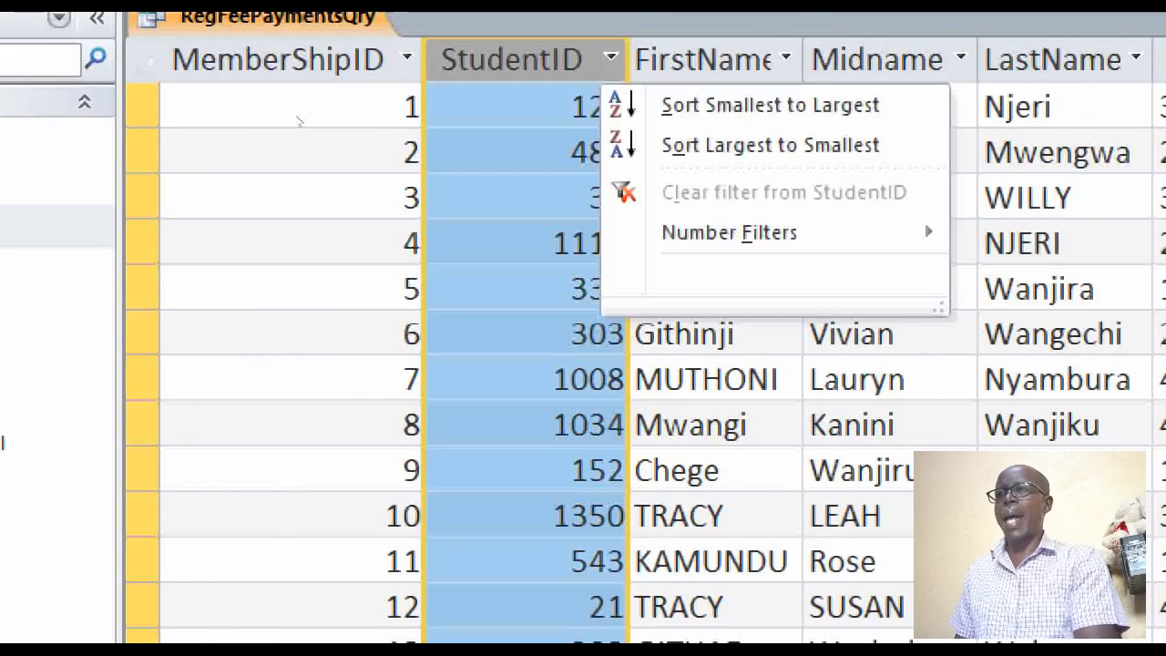
pyautogui.click(770, 104)
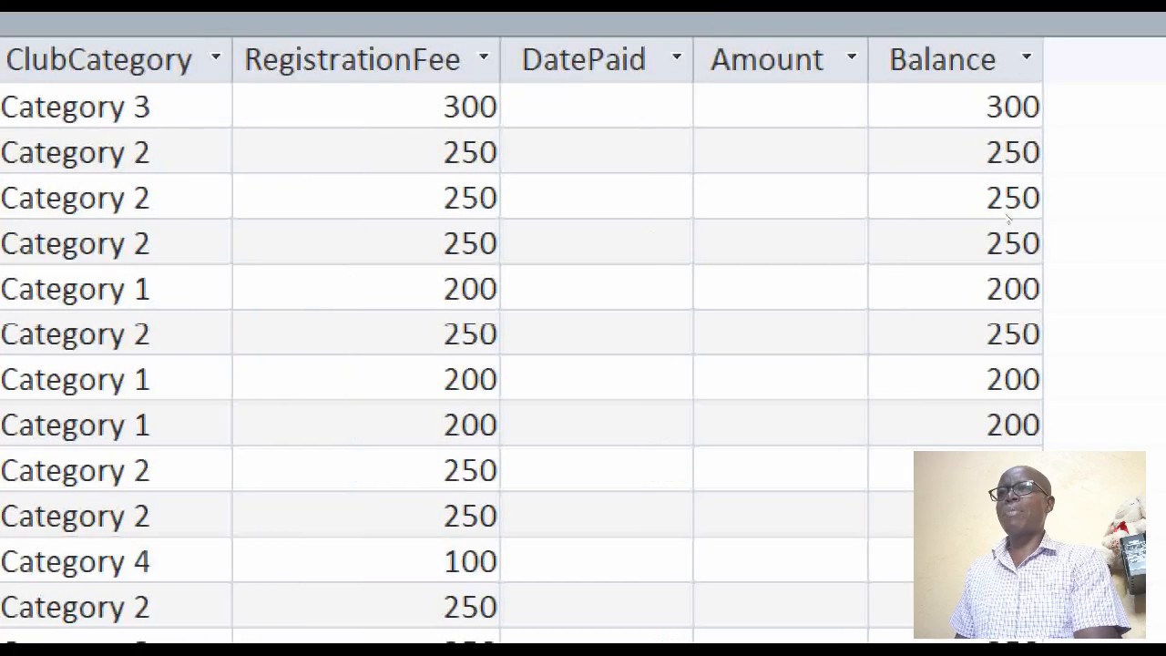
# Enter an Amount of 200 for the first record, the Agricultrure Club member
pyautogui.click(880, 125)
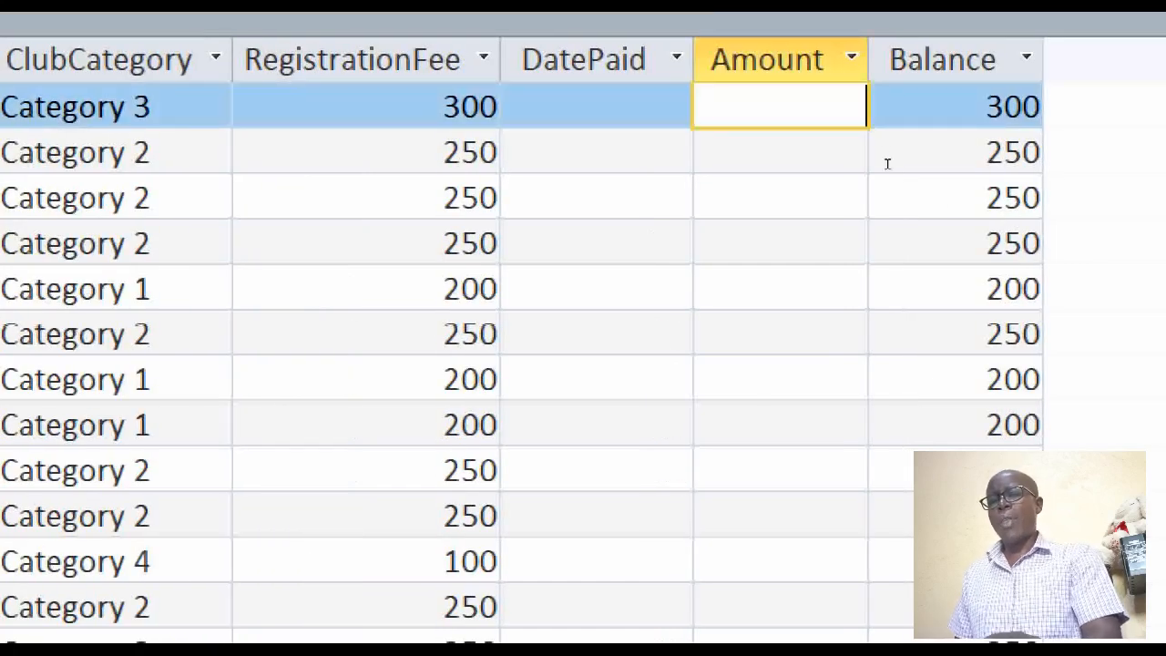
pyautogui.write('200')
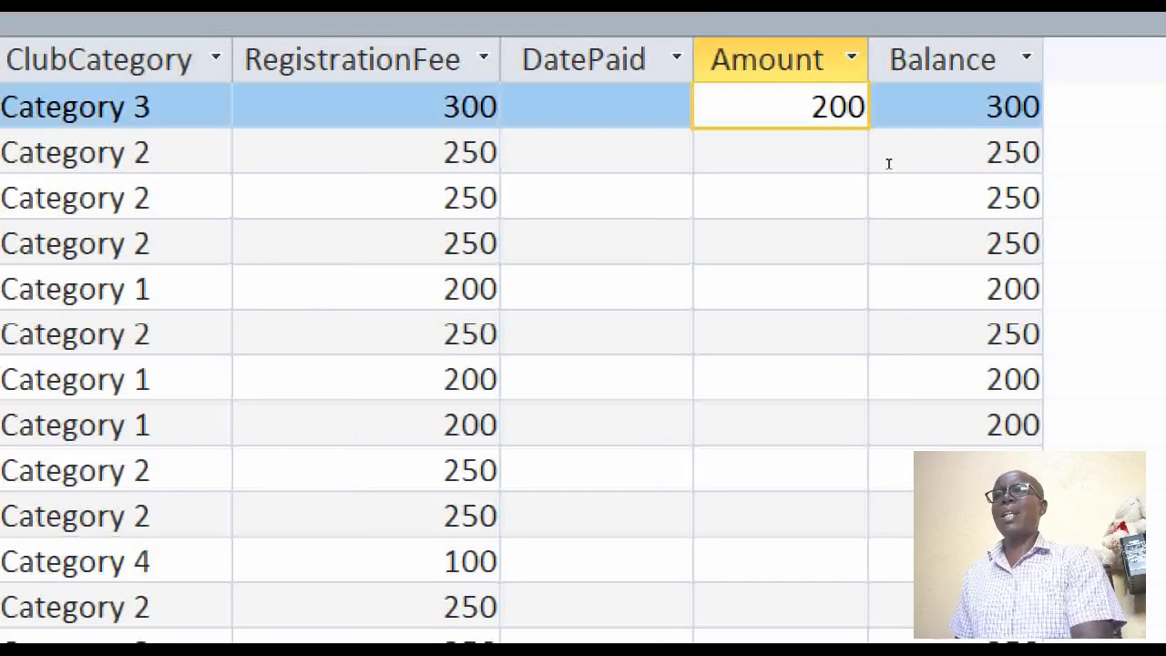
pyautogui.press('Down')
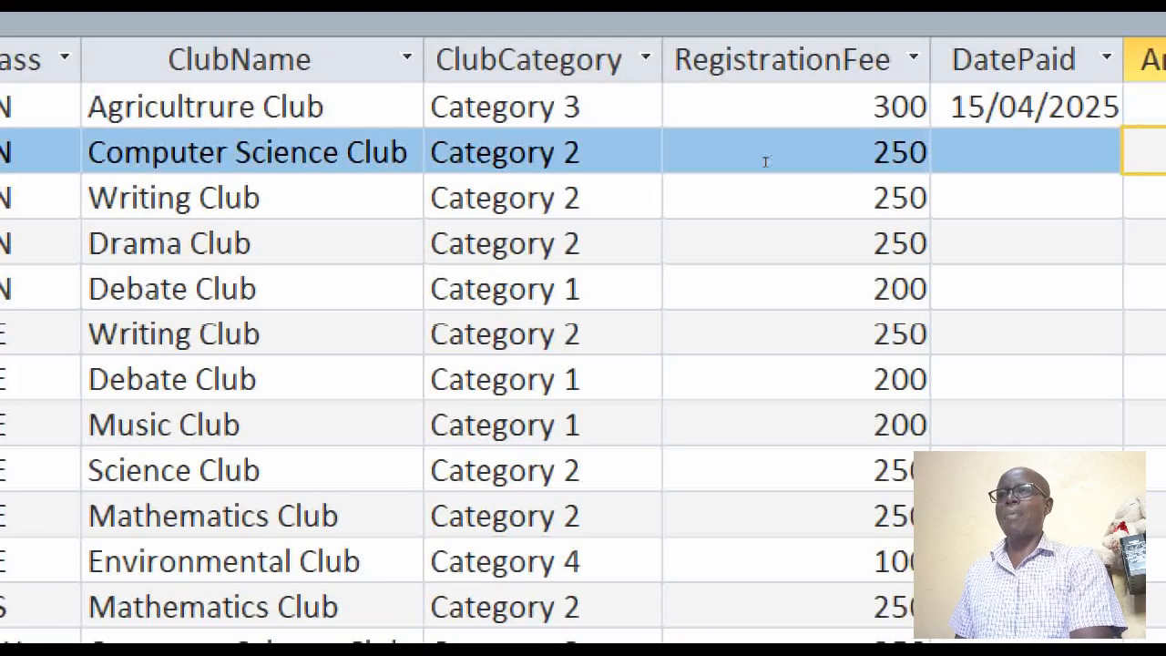
# Enter a DatePaid of 14/04/2025 and an Amount of 250 for the Writing Club record in the third row
pyautogui.press('Down')
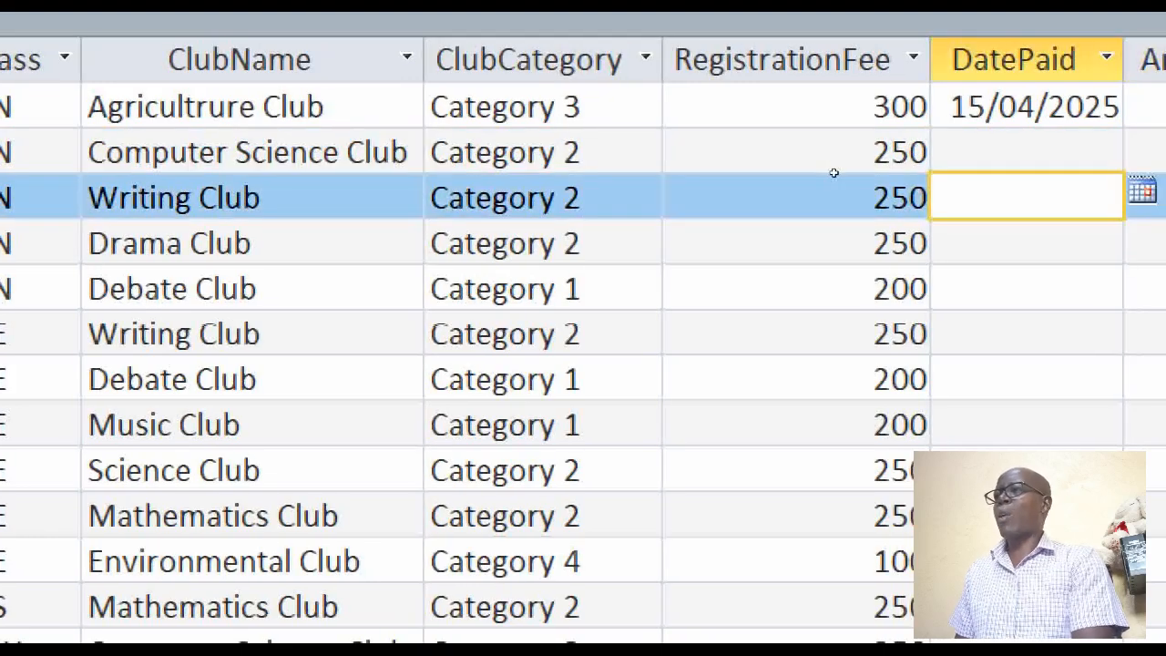
pyautogui.write('250')
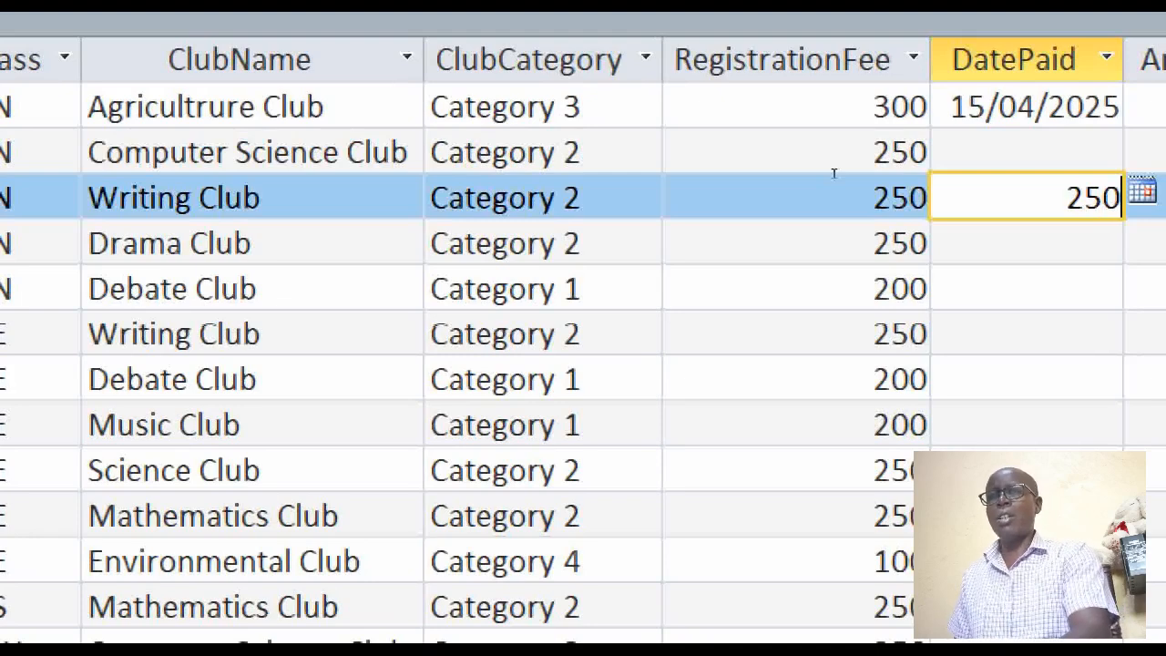
pyautogui.press('BackSpace')
pyautogui.press('BackSpace')
pyautogui.press('BackSpace')
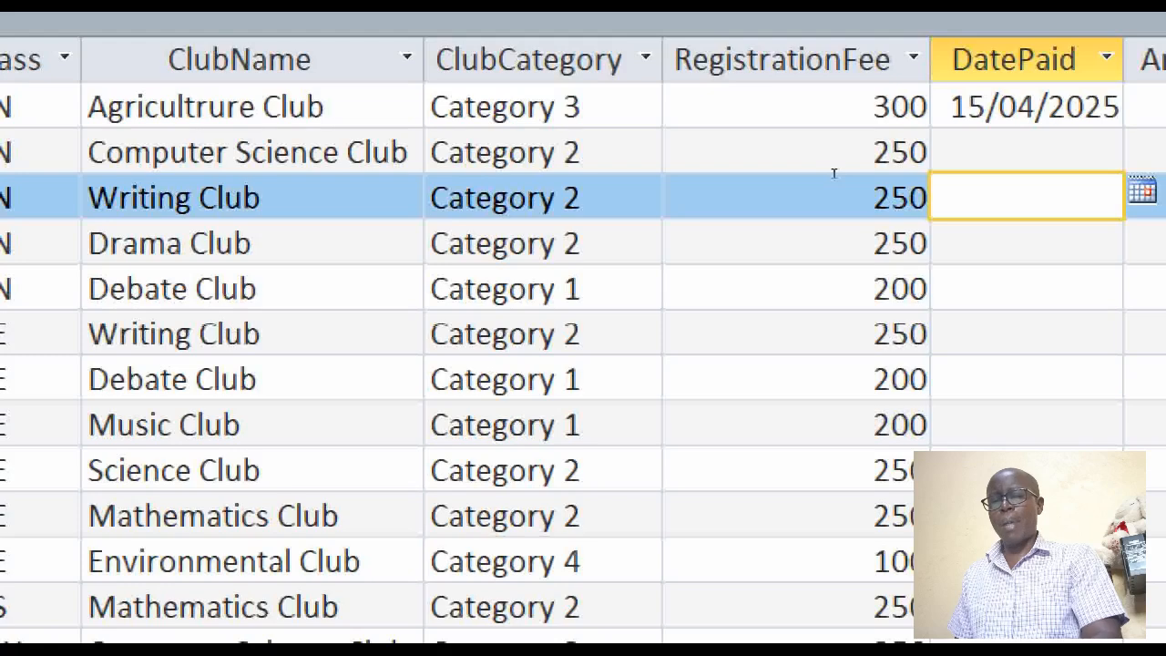
pyautogui.write('/')
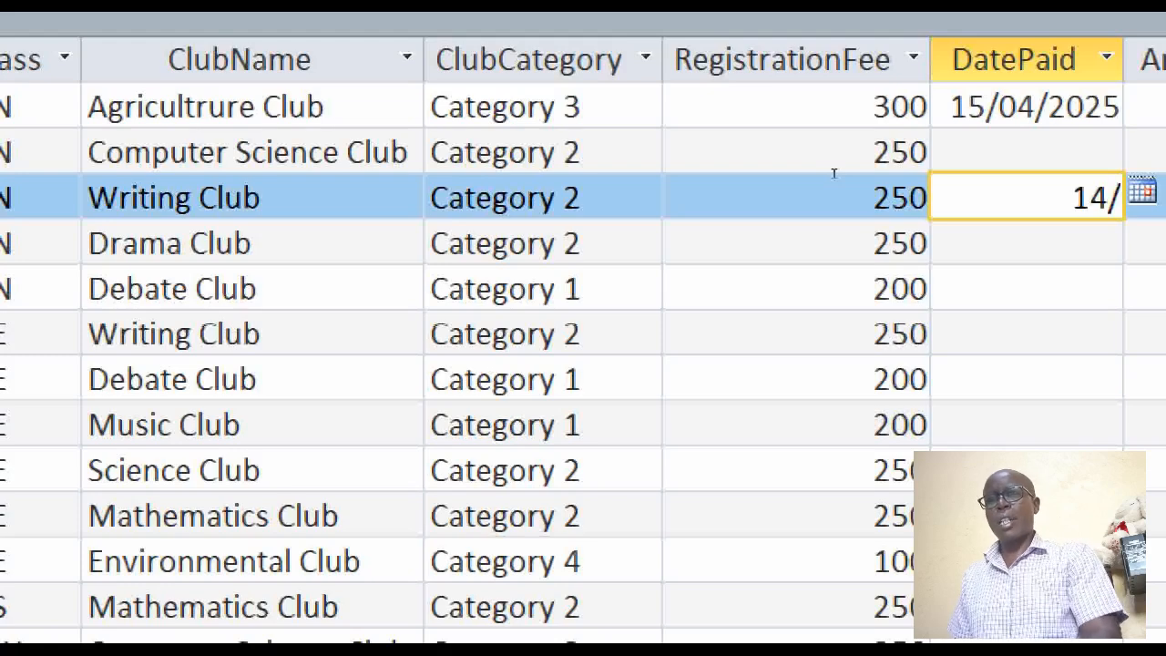
pyautogui.write('04/2025')
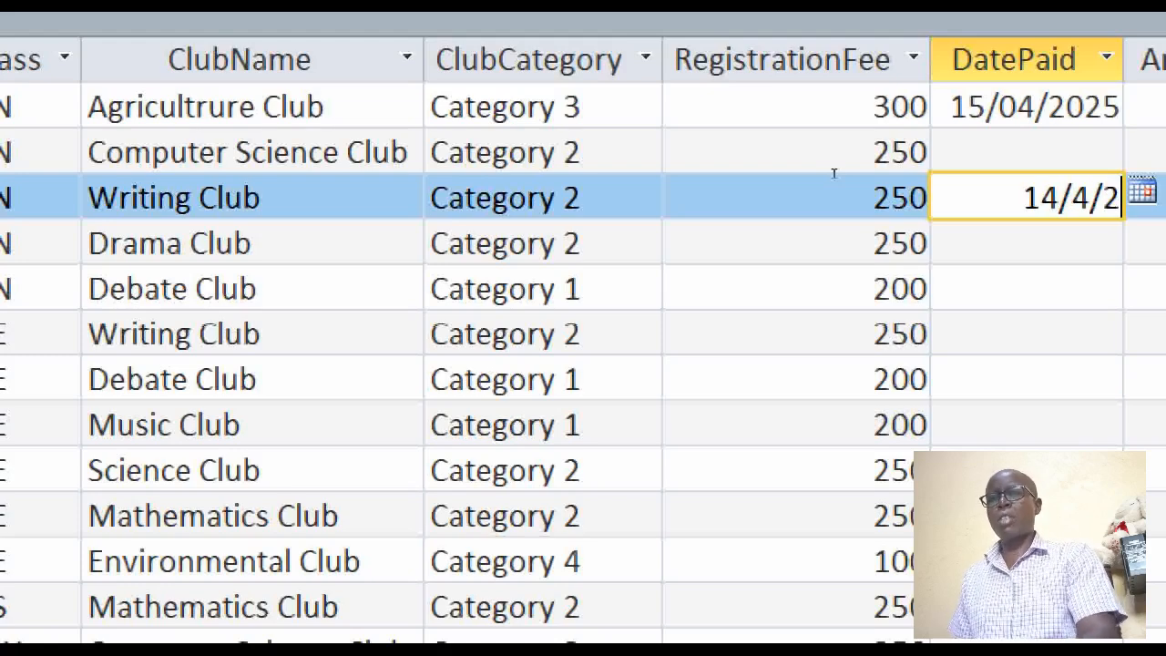
pyautogui.press('Tab')
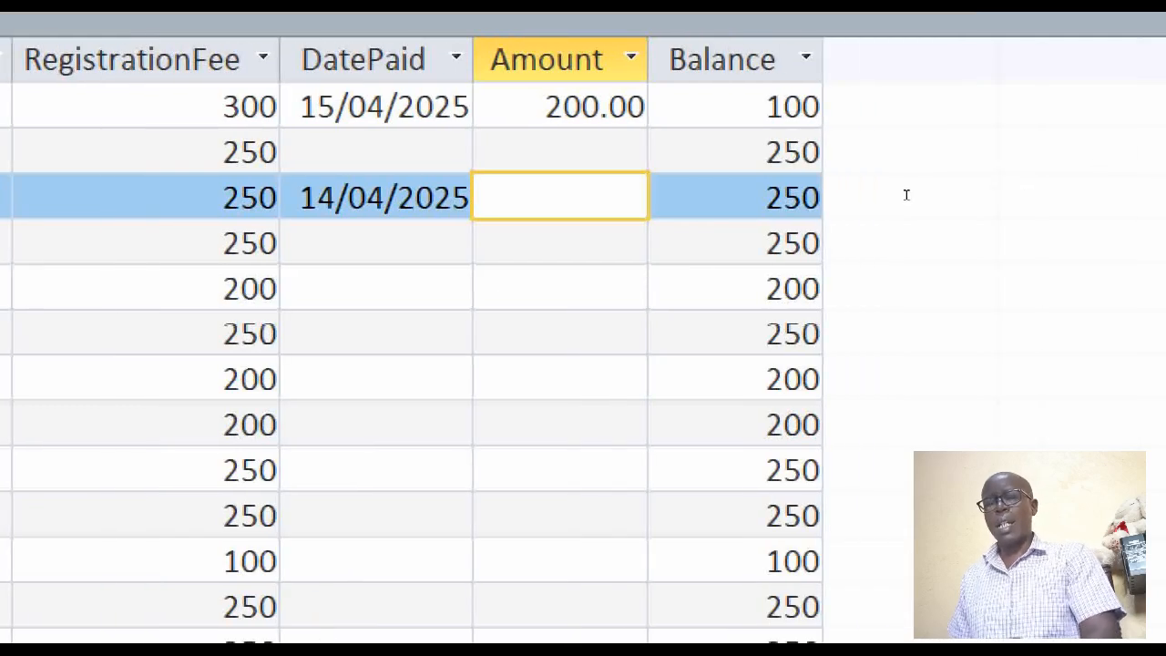
pyautogui.write('250')
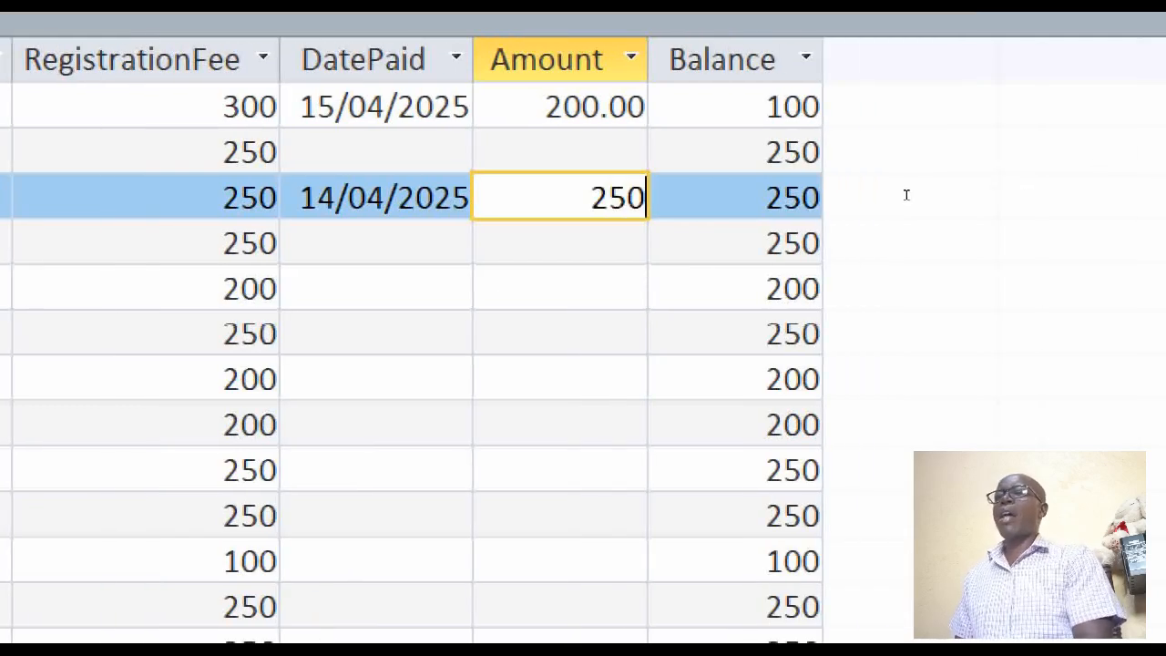
pyautogui.press('Down')
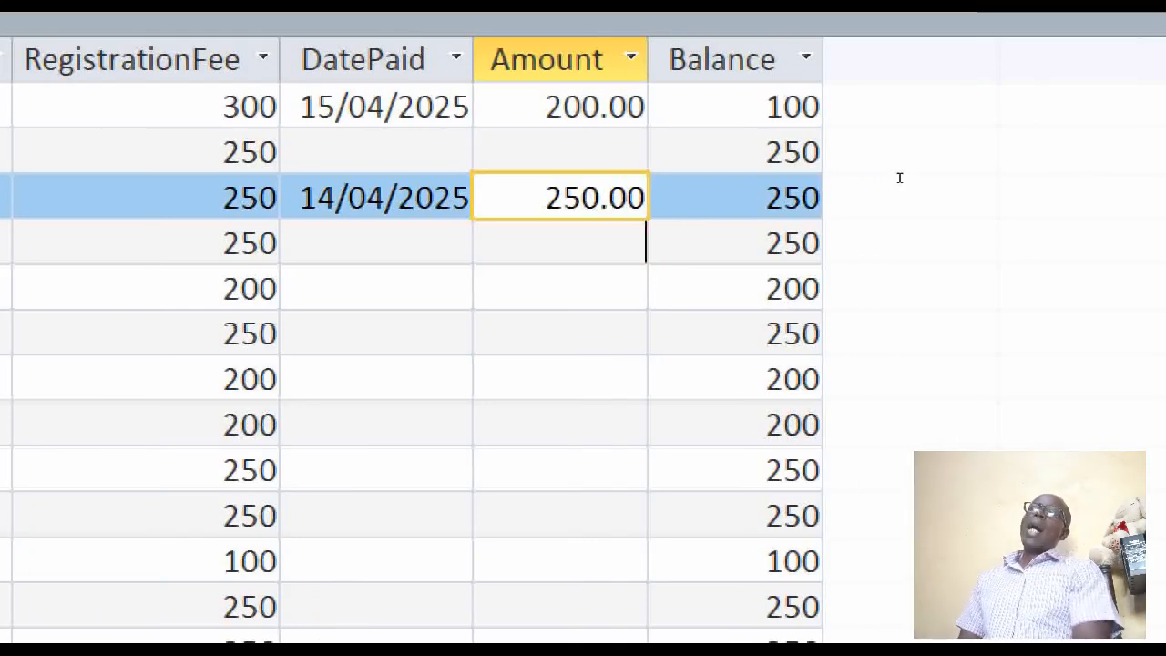
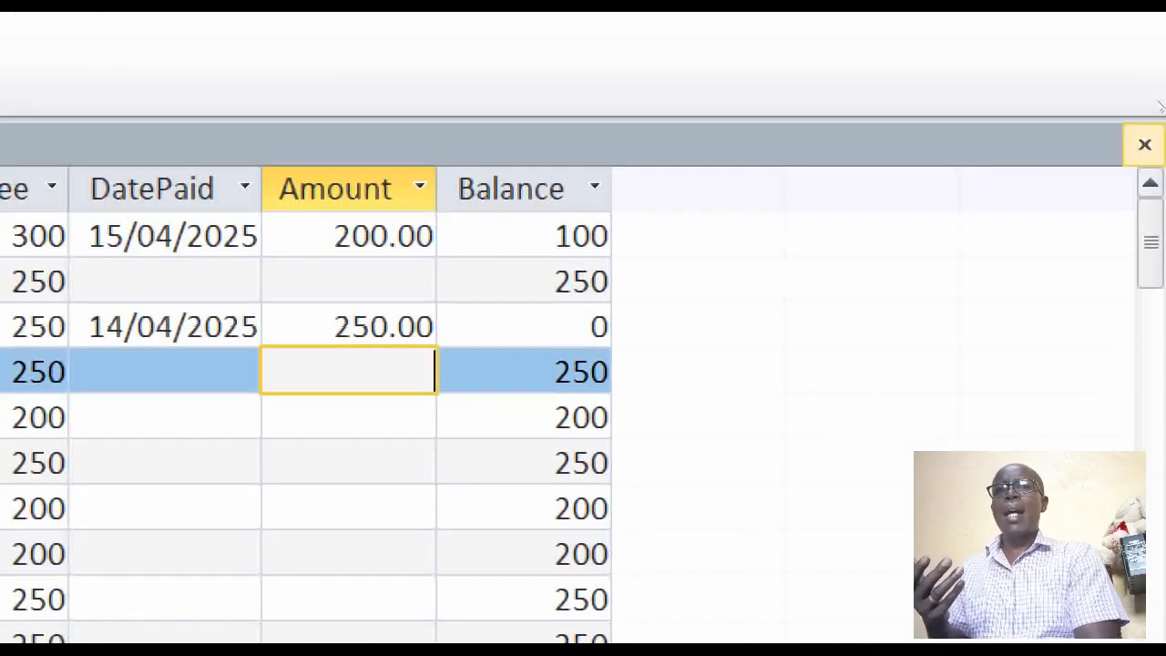
# Close RegFeePaymentsQry saving its design changes, and create a form based on that query
pyautogui.click(1145, 144)
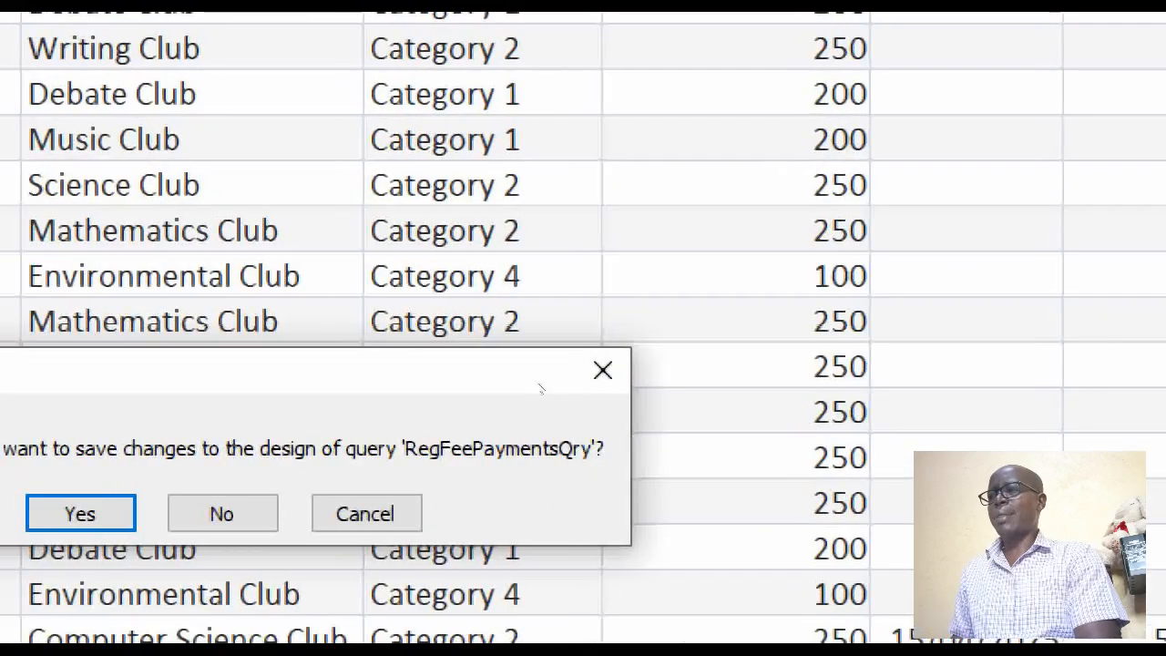
pyautogui.click(36, 600)
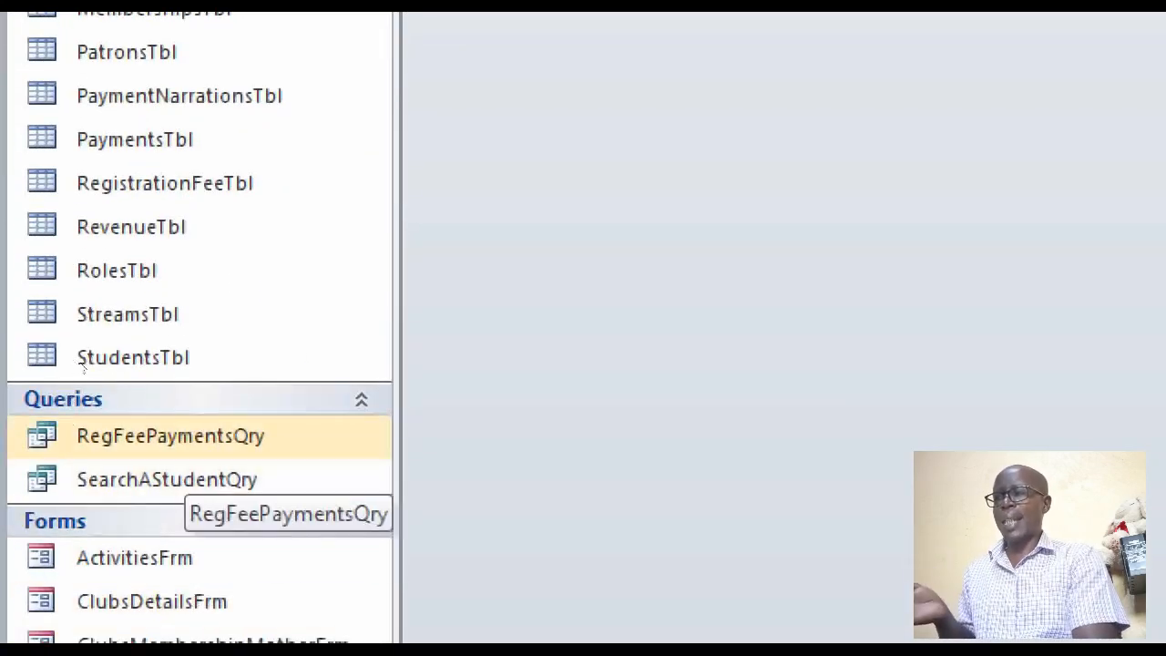
pyautogui.click(170, 435)
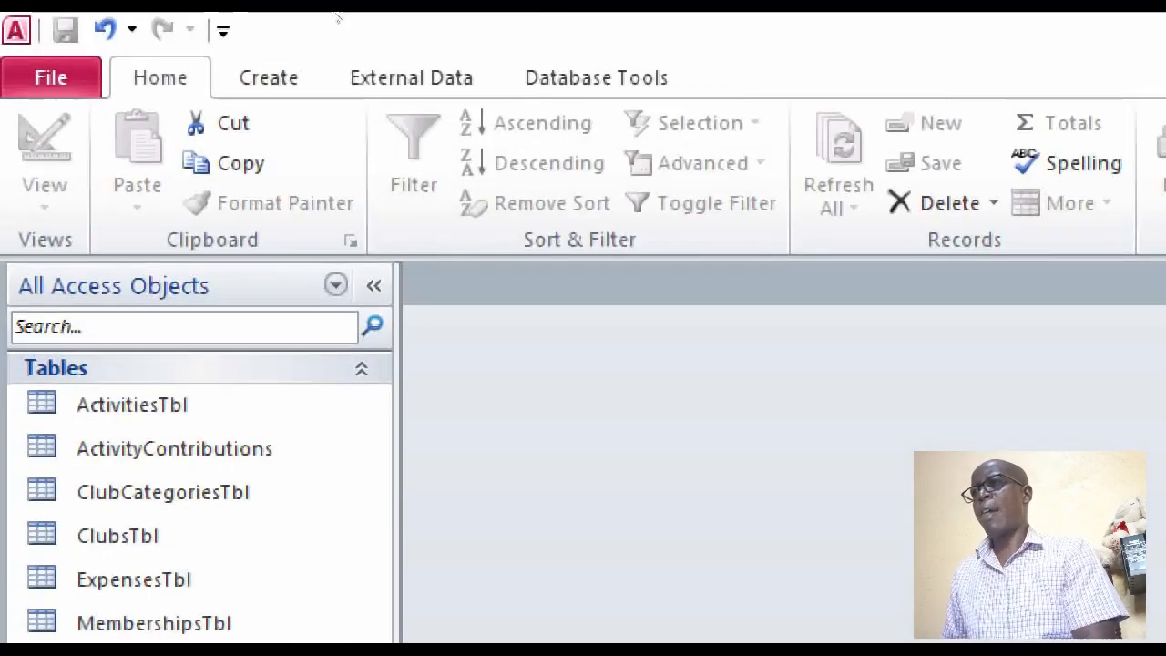
pyautogui.click(269, 79)
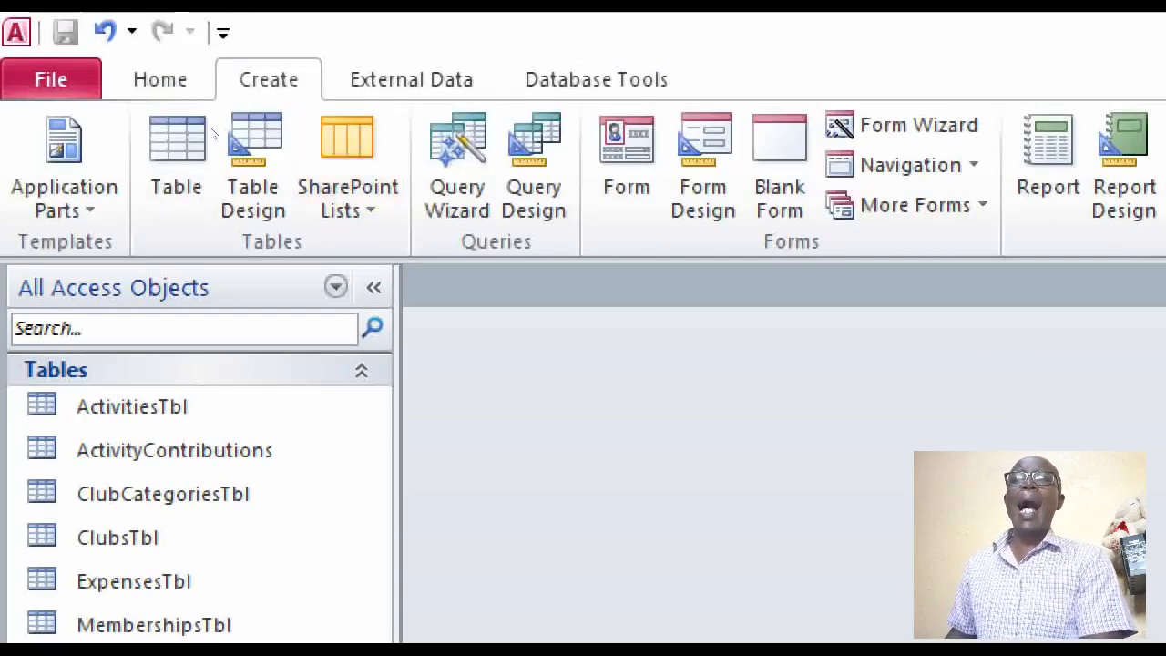
pyautogui.click(625, 164)
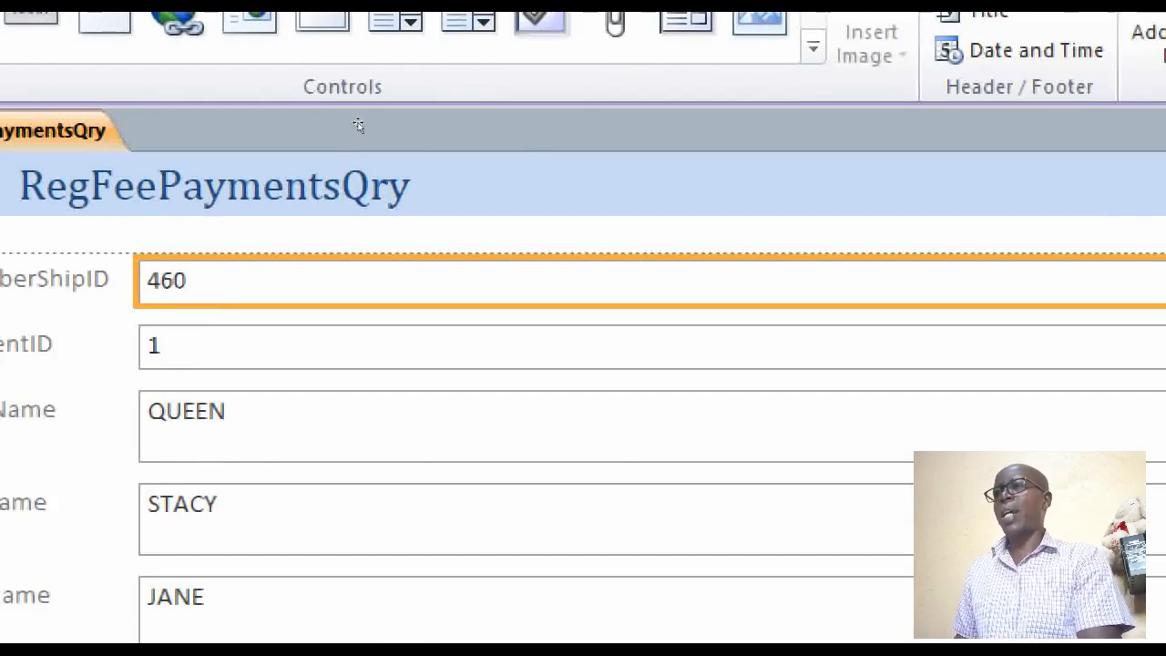
# Open the new RegFeePaymentsQry form in Design View
pyautogui.rightClick(530, 190)
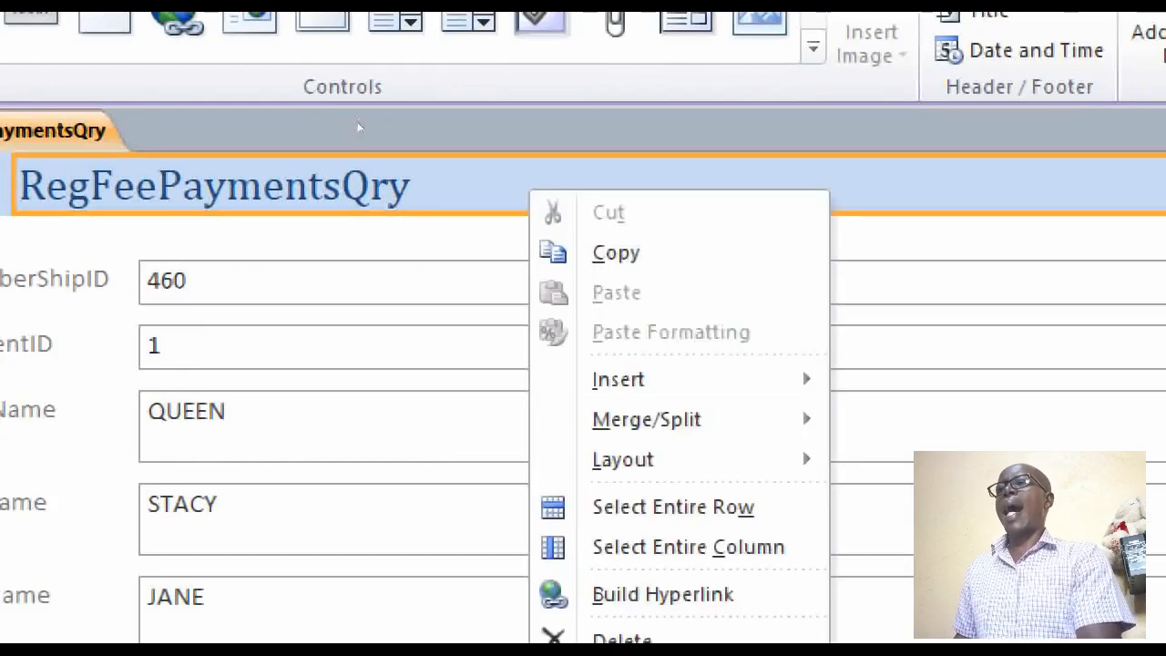
pyautogui.click(253, 121)
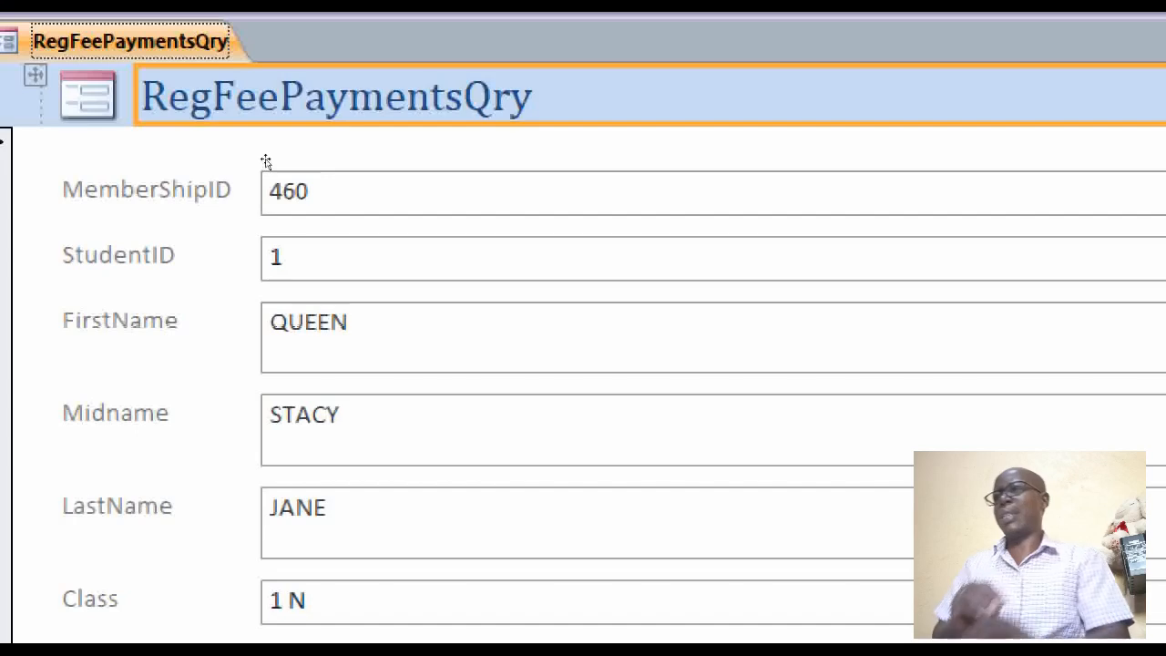
pyautogui.rightClick(305, 141)
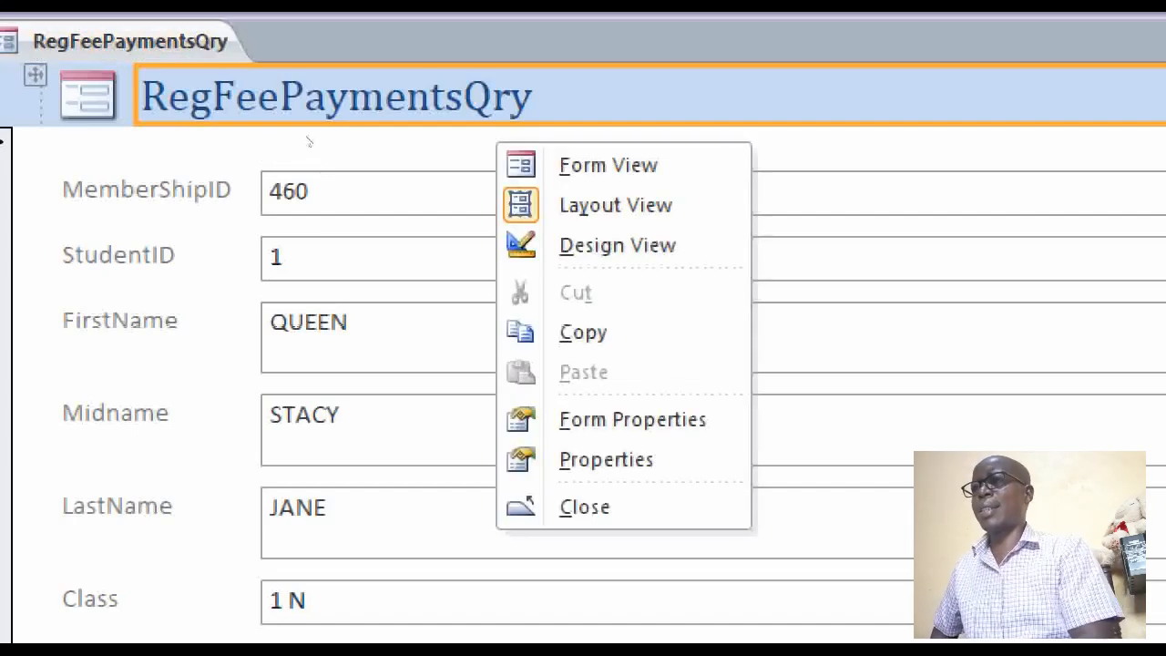
pyautogui.click(583, 245)
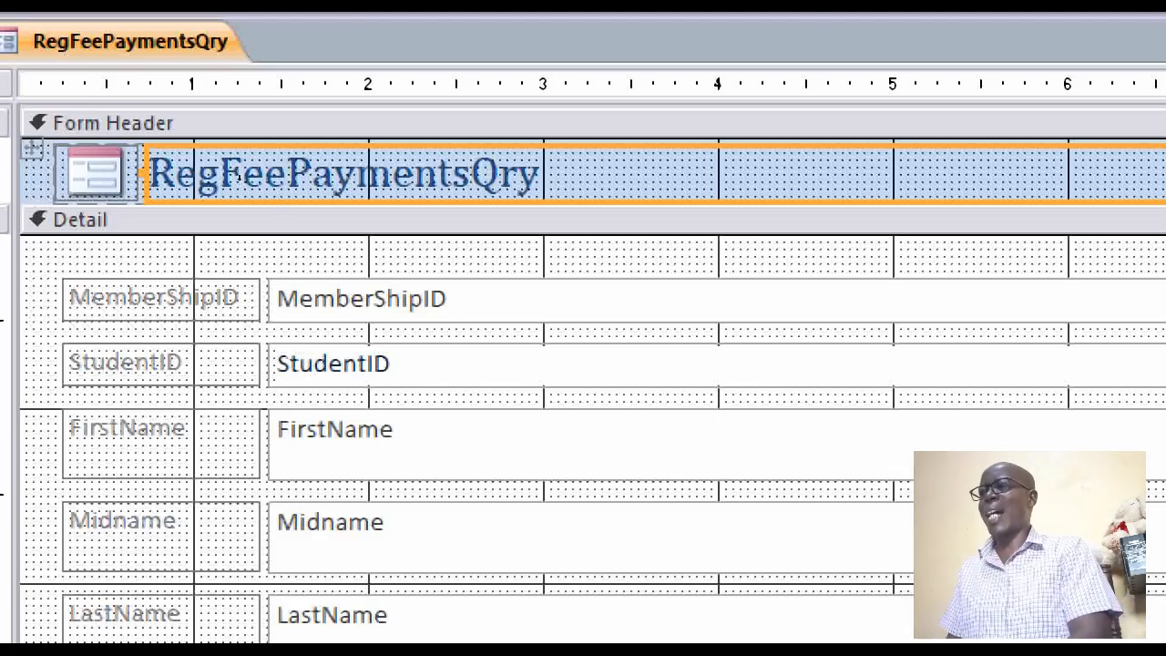
# Move all the fields and labels in the Detail section down to leave free space above MemberShipID
pyautogui.click(275, 217)
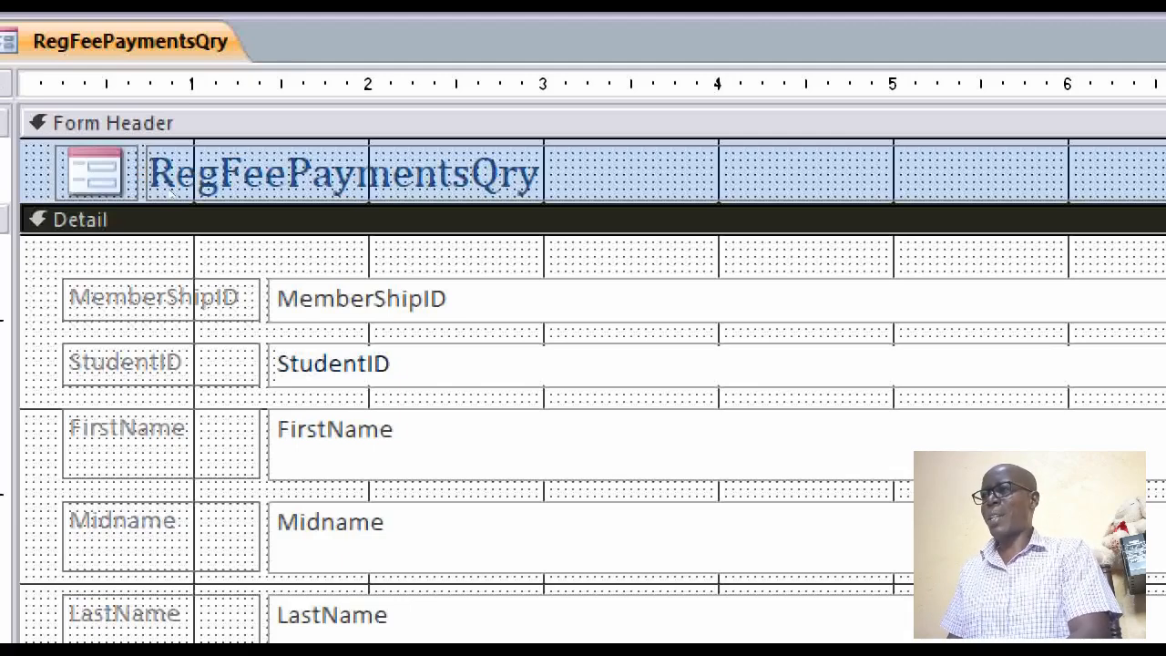
pyautogui.press('Tab')
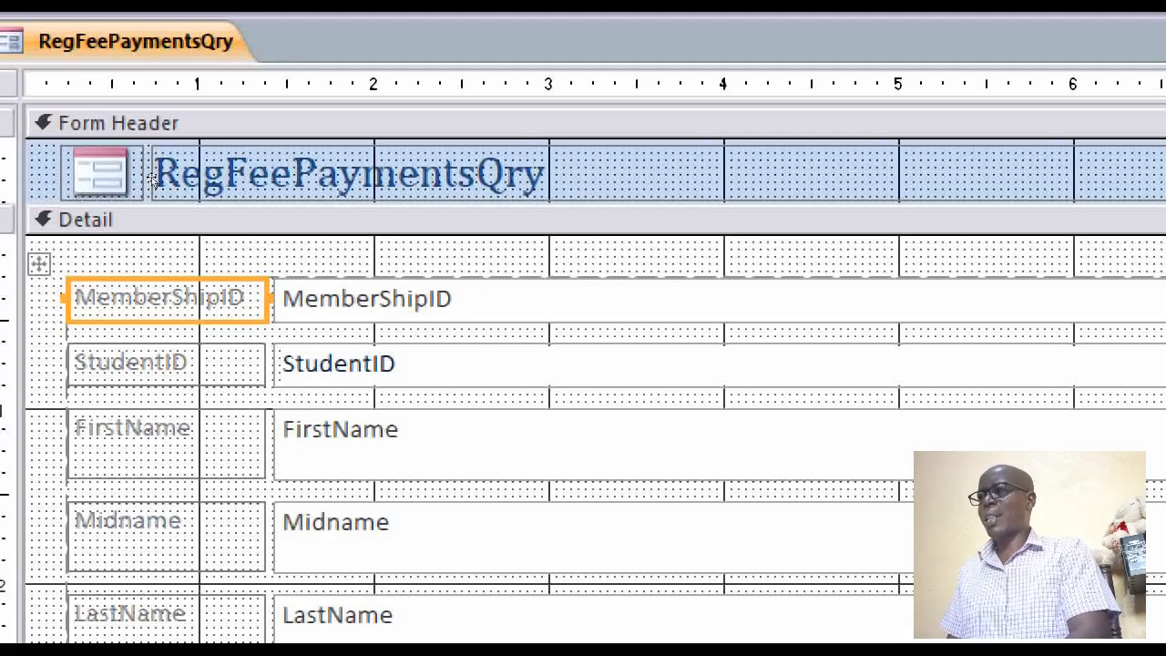
pyautogui.hotkey('ctrl', 'a')
pyautogui.moveTo(152, 193); pyautogui.dragTo(154, 201)
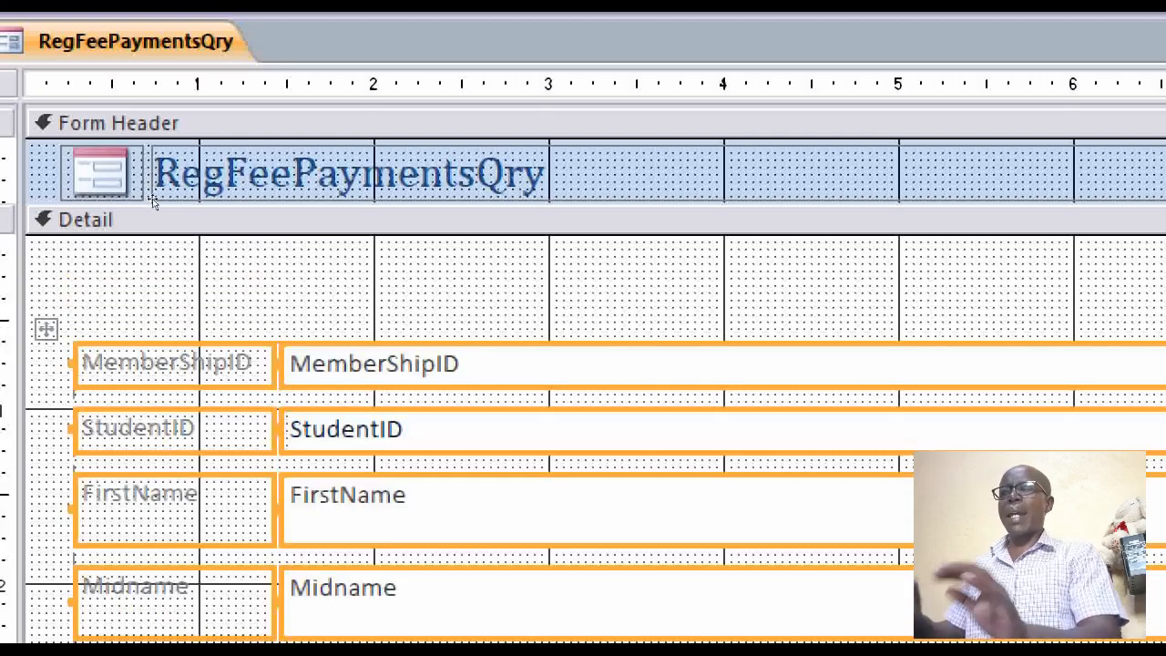
# Place a combo box above MemberShipID that finds a record on the form based on the value selected in it
pyautogui.click(197, 203)
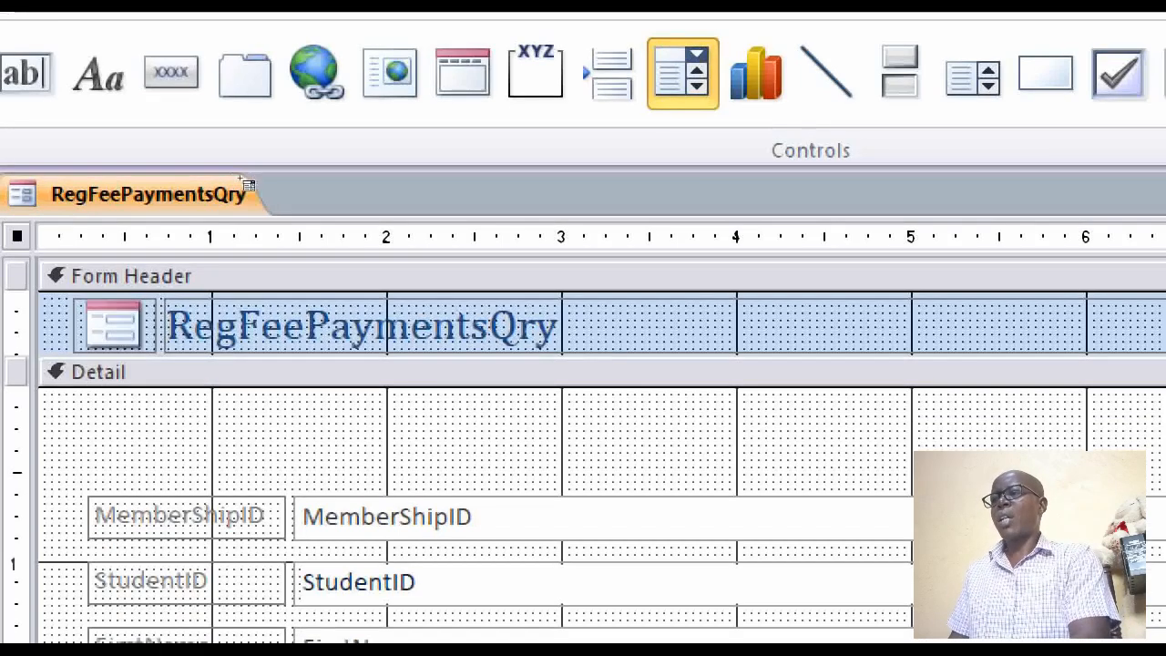
pyautogui.click(307, 418)
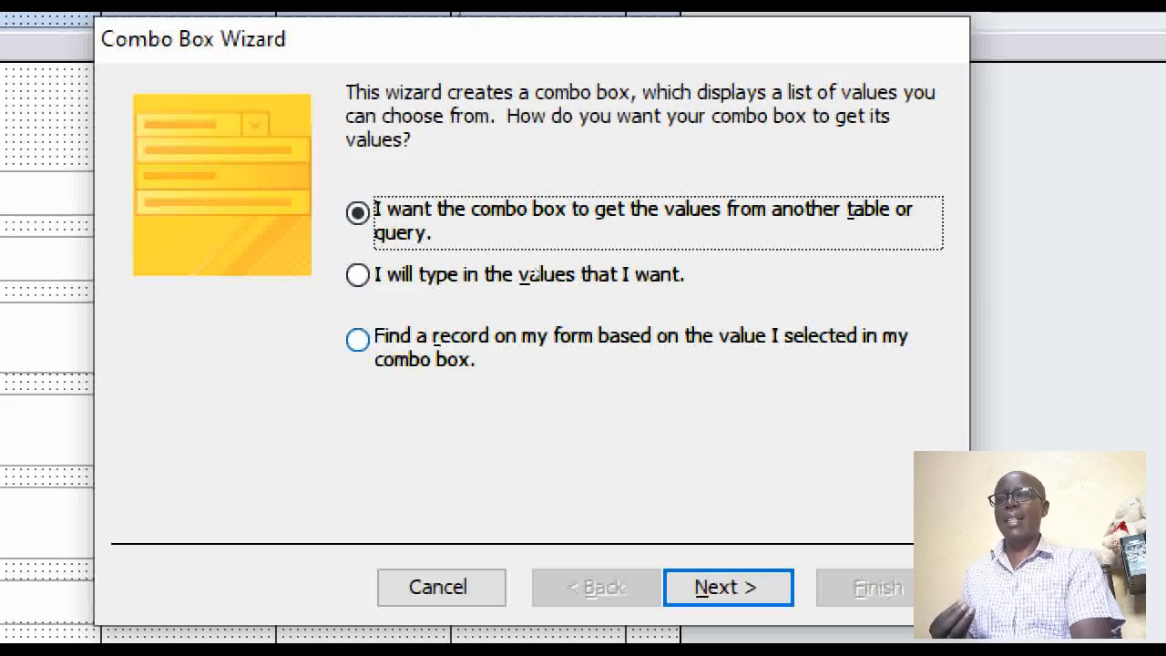
pyautogui.click(526, 339)
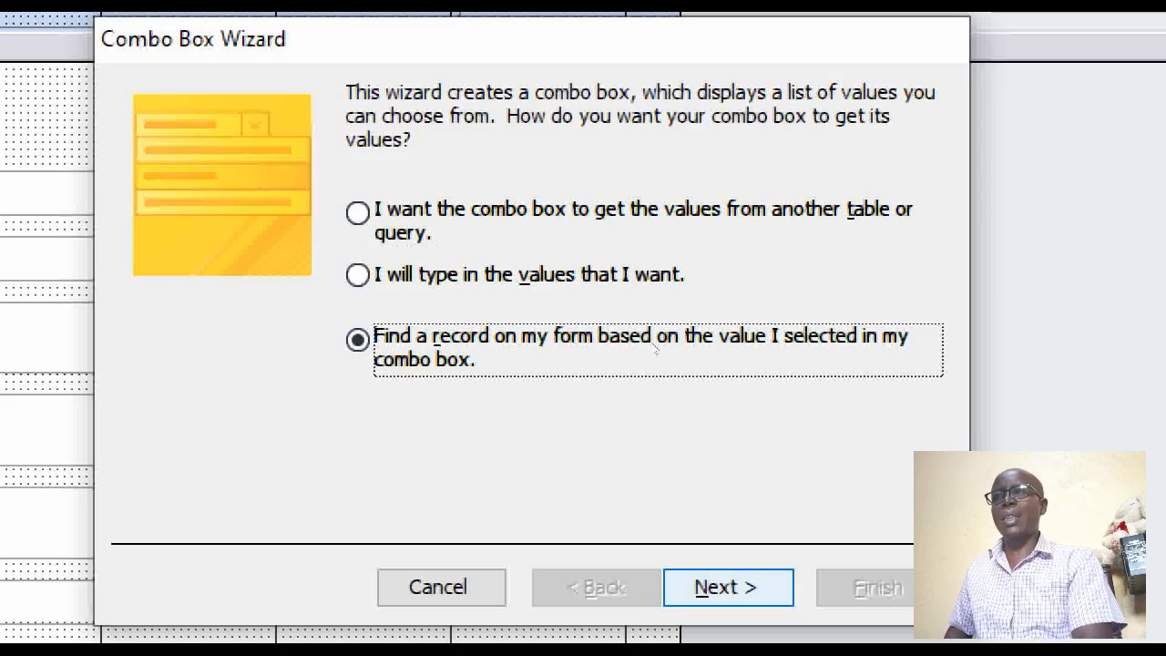
pyautogui.press('Return')
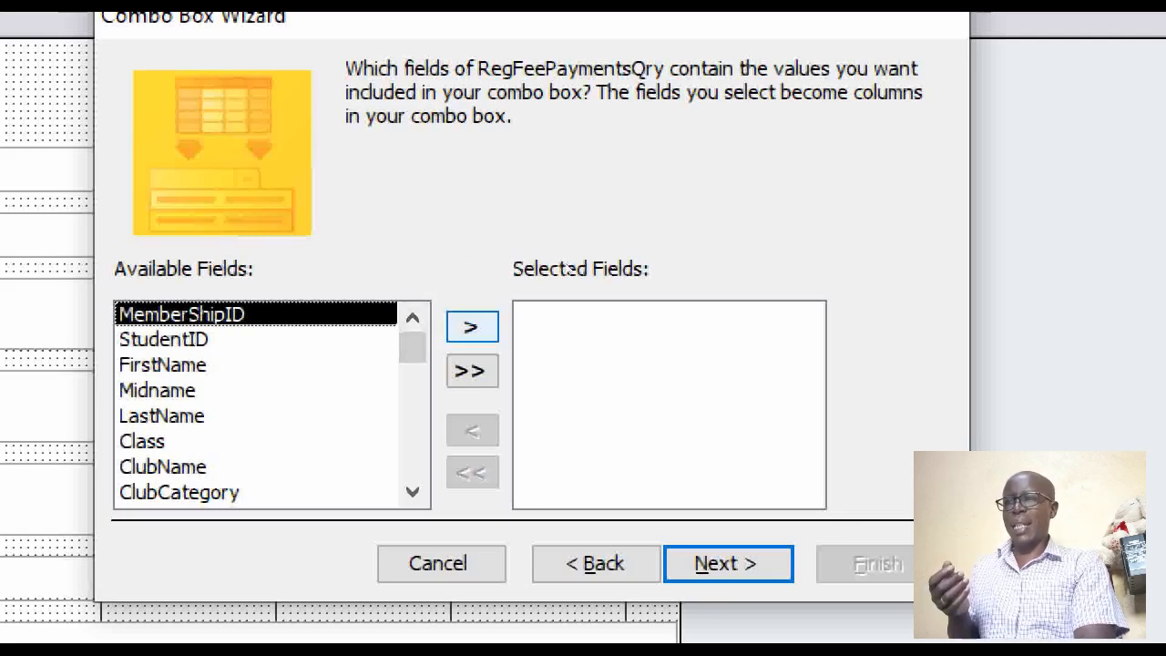
# Include the MemberShipID, FirstName and LastName fields as the columns of the combo box
pyautogui.click(472, 327)
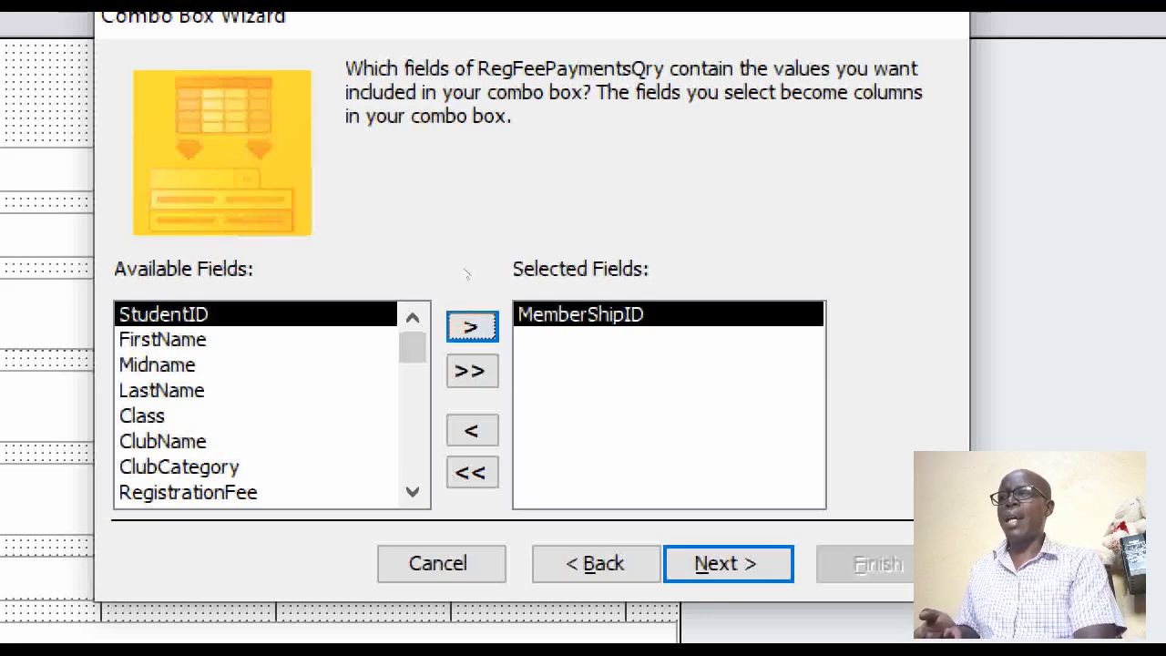
pyautogui.doubleClick(162, 340)
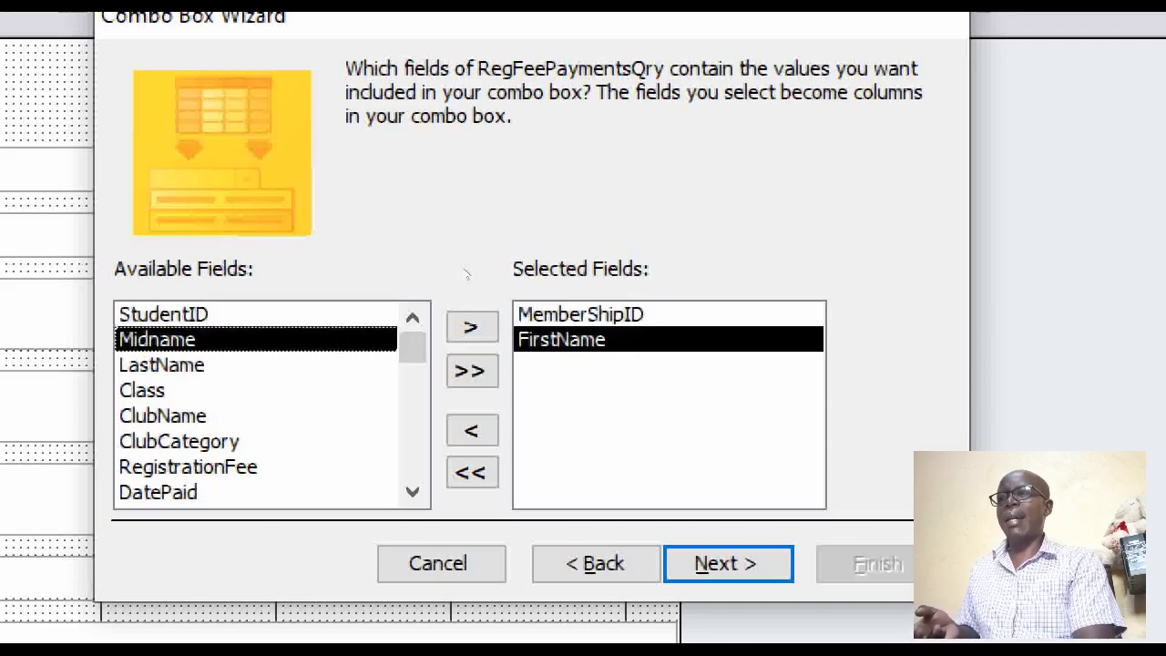
pyautogui.doubleClick(162, 366)
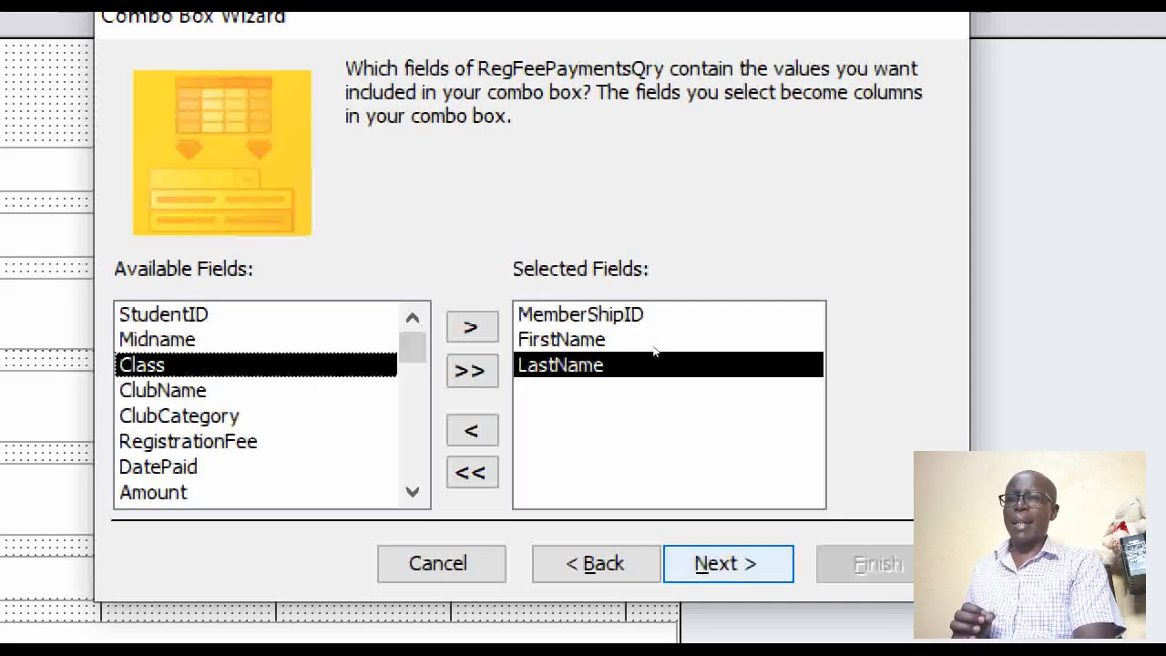
pyautogui.press('Return')
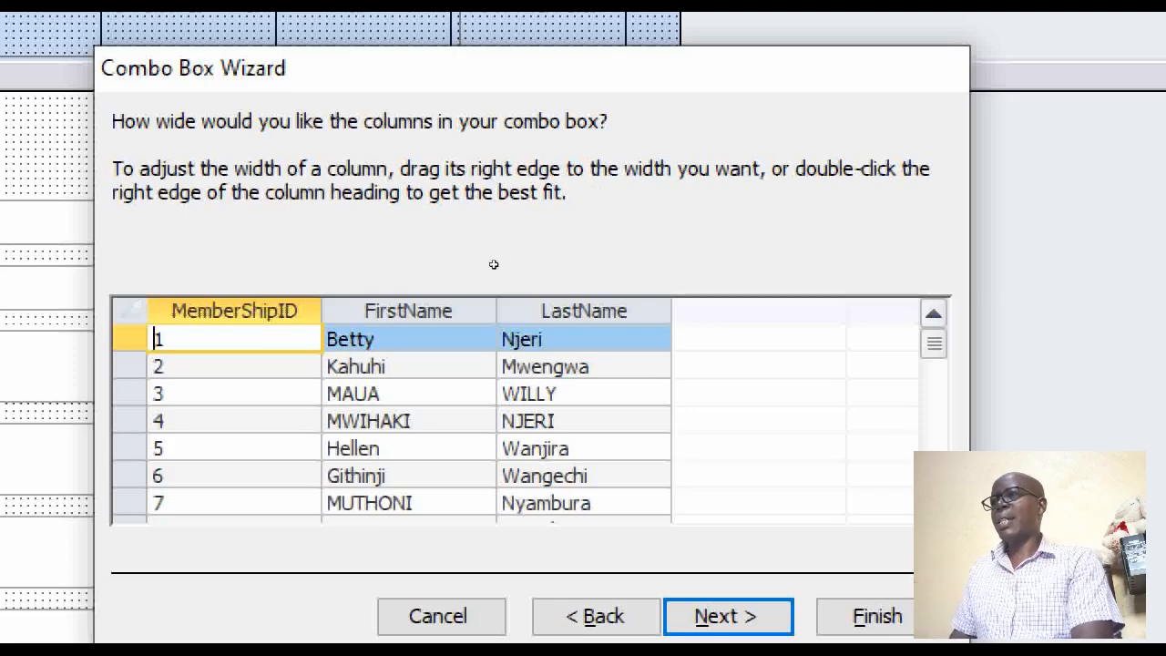
# Narrow the combo box's MemberShipID, FirstName and LastName columns to fit their contents and accept the widths
pyautogui.moveTo(322, 311); pyautogui.dragTo(252, 311)
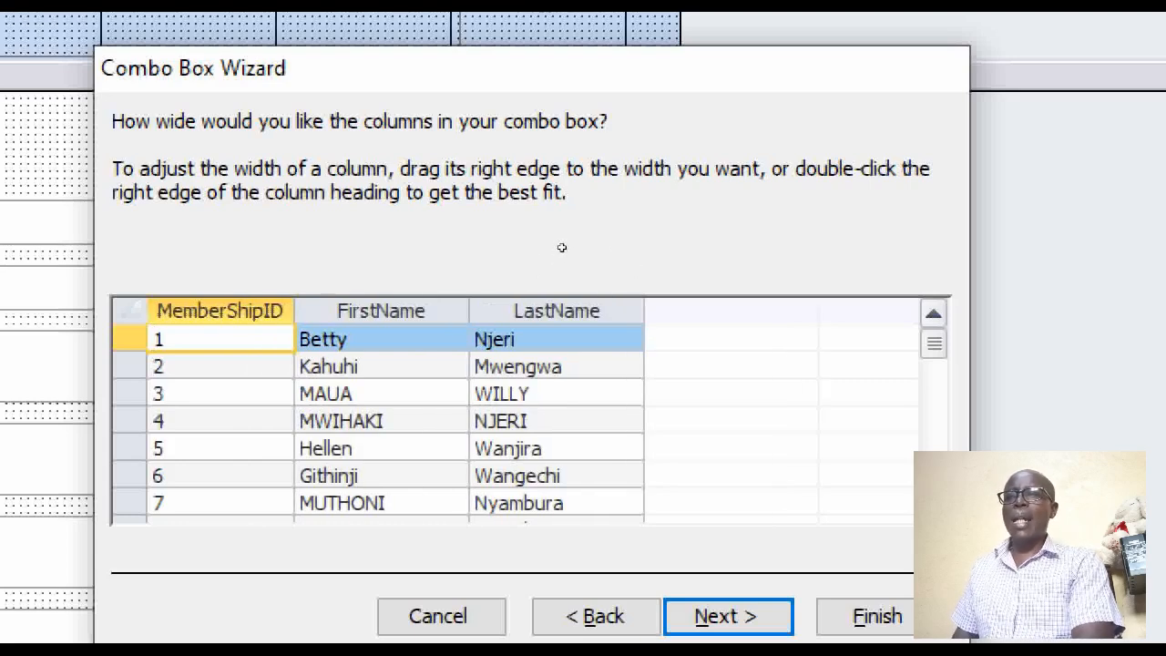
pyautogui.moveTo(469, 311); pyautogui.dragTo(430, 310)
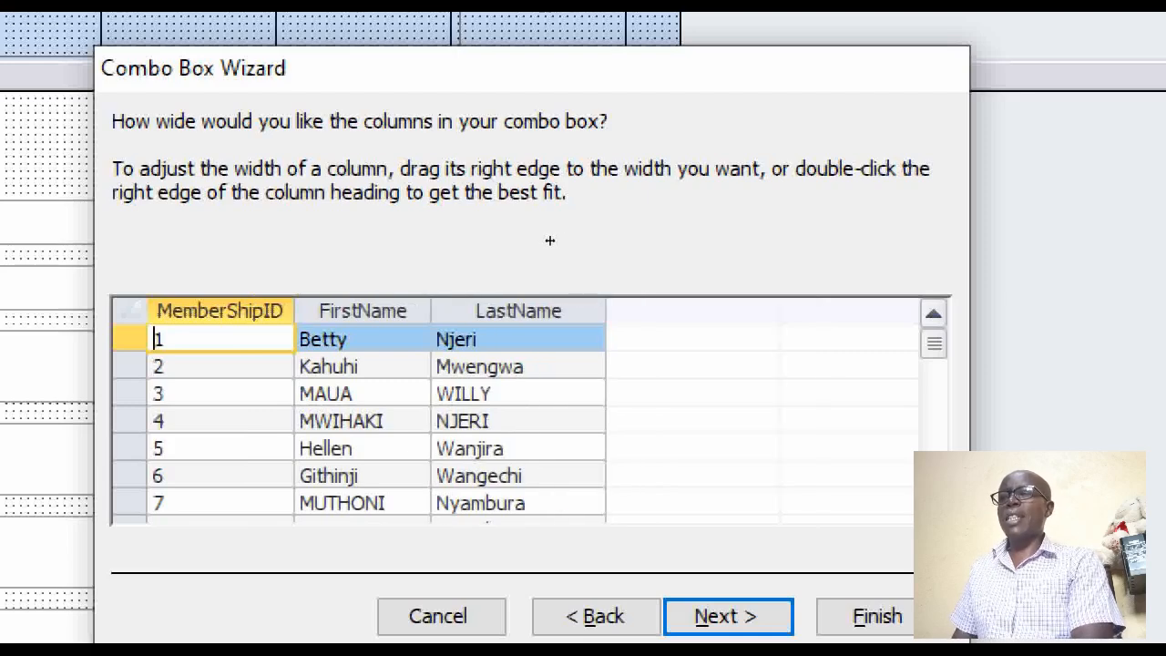
pyautogui.moveTo(604, 311); pyautogui.dragTo(565, 311)
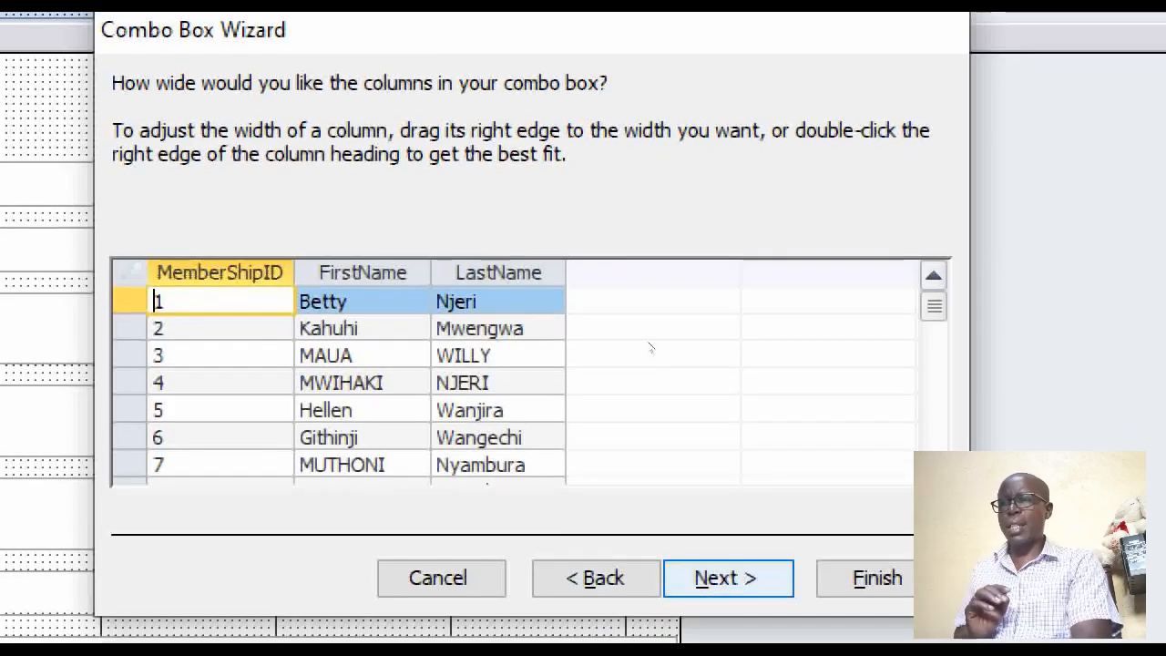
pyautogui.press('Return')
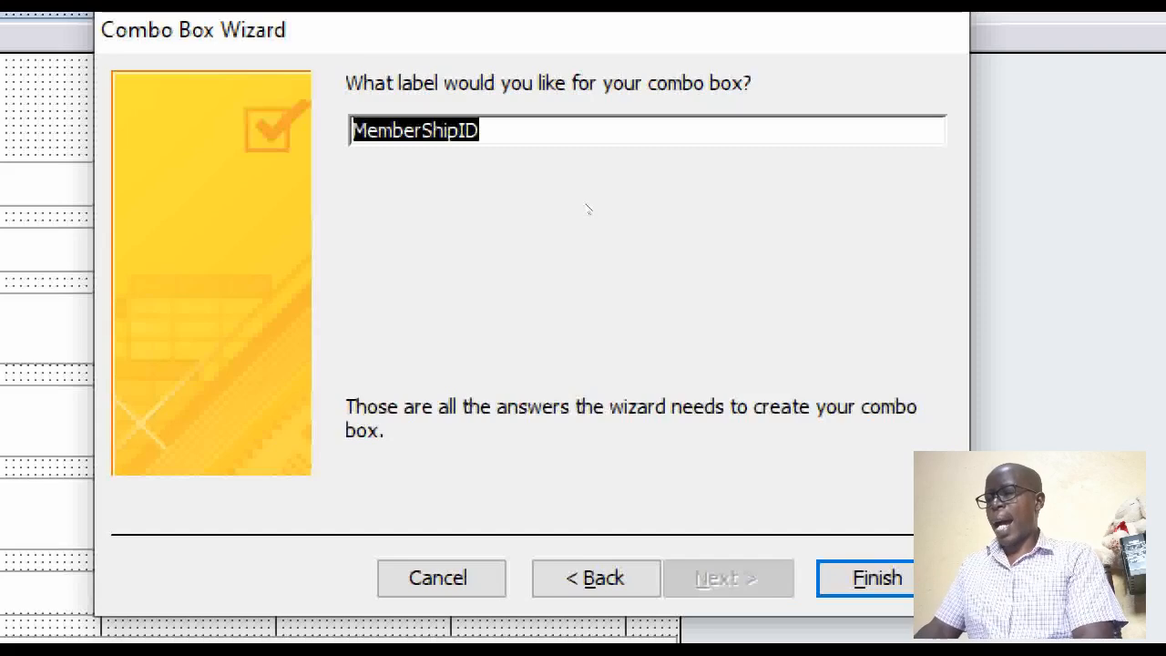
# Label the combo box "Select/Enter a Membership ID:" and finish the wizard
pyautogui.write('Se')
pyautogui.press('BackSpace')
pyautogui.press('BackSpace')
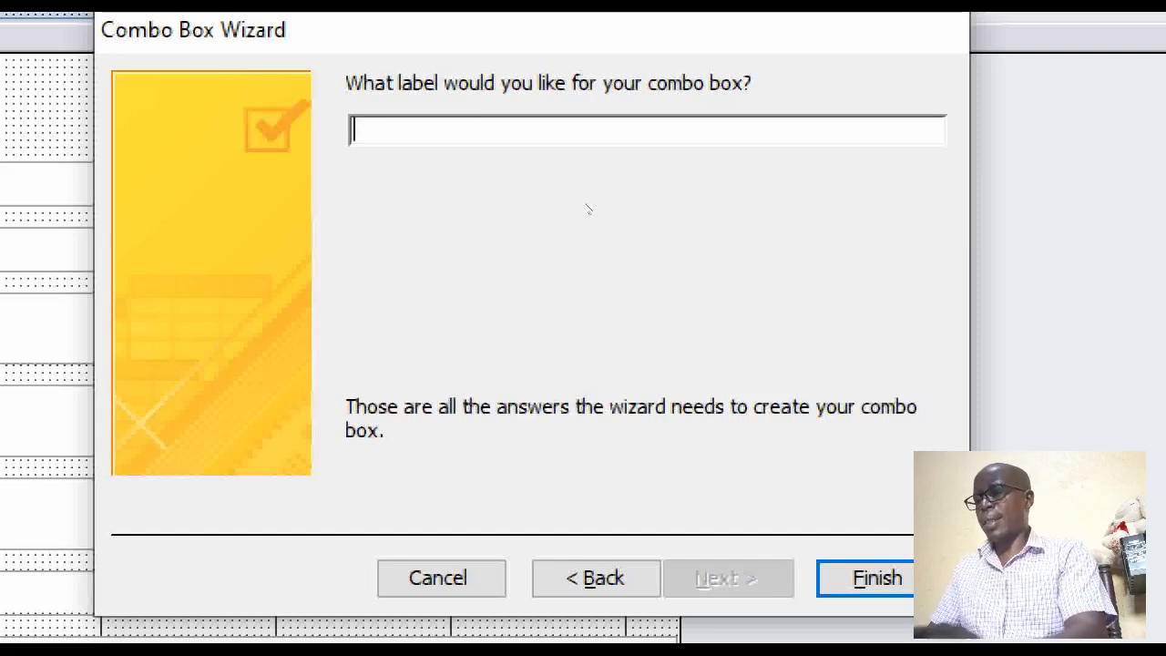
pyautogui.write('Select')
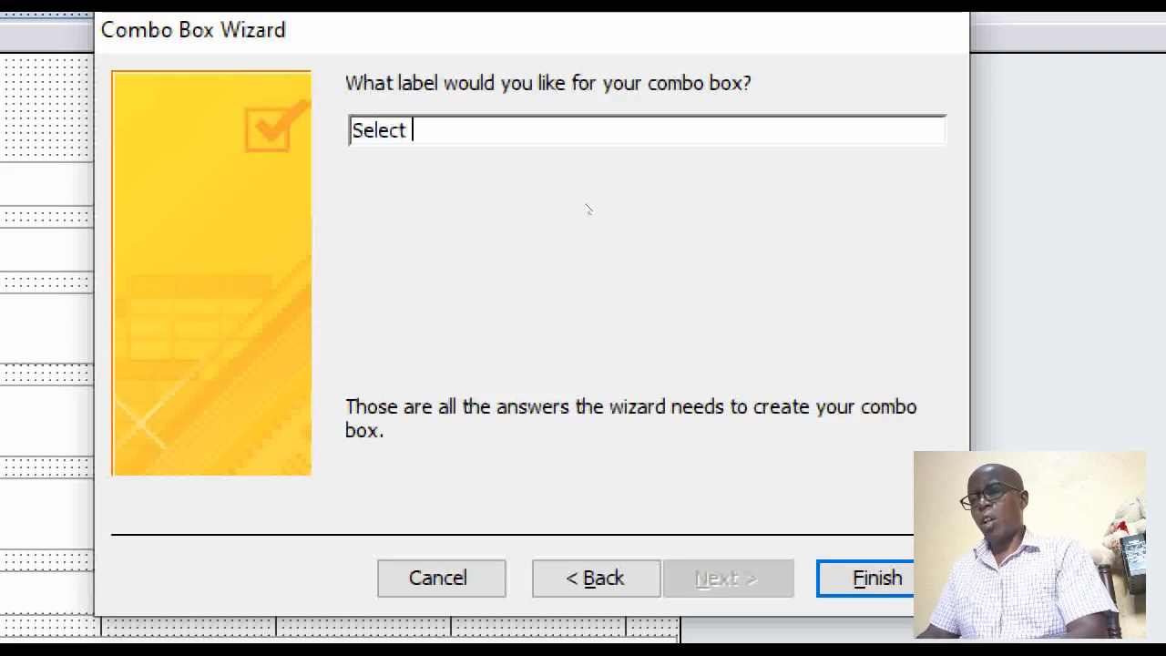
pyautogui.press('BackSpace')
pyautogui.write('/')
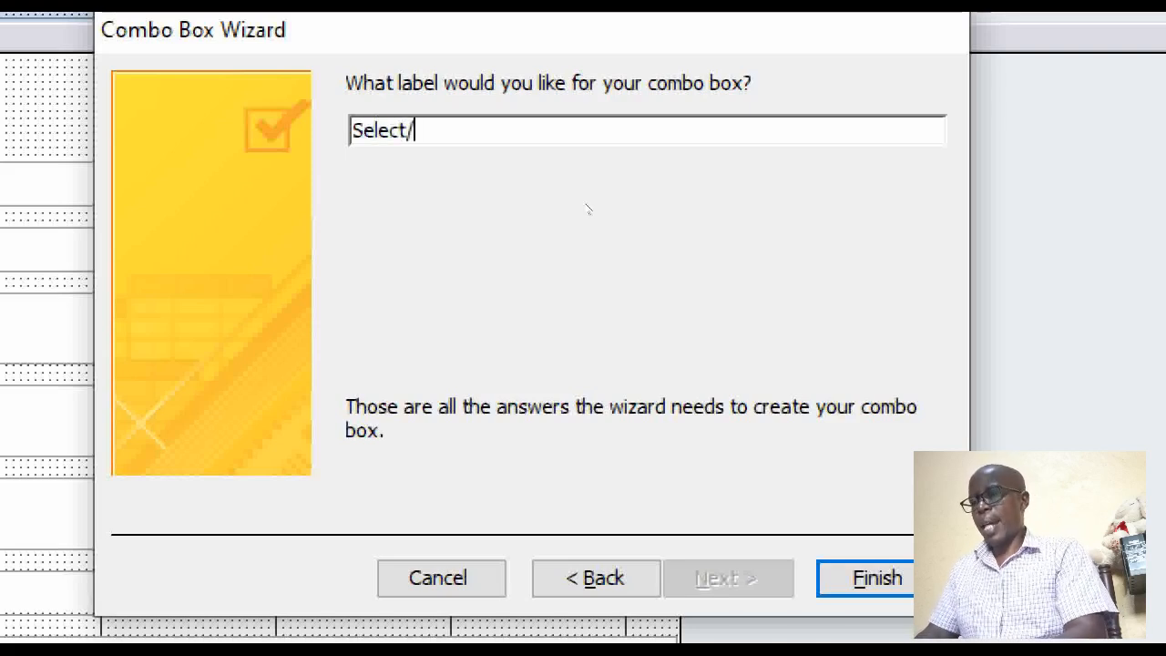
pyautogui.write('Enter ')
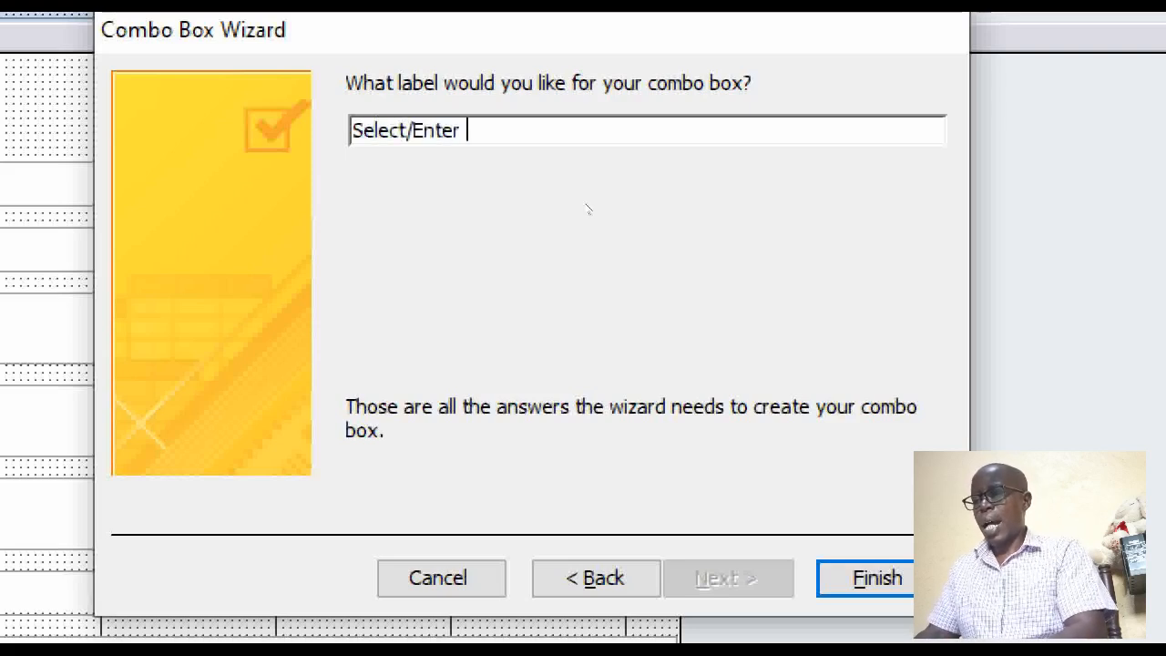
pyautogui.write('a Member')
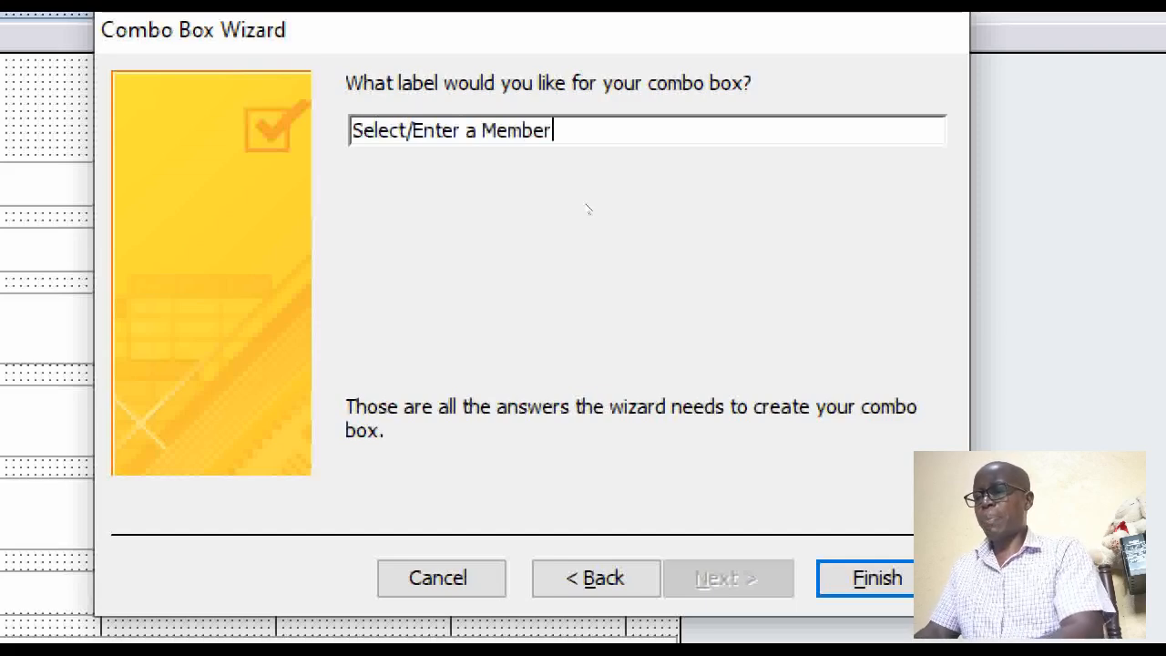
pyautogui.write('ship IO')
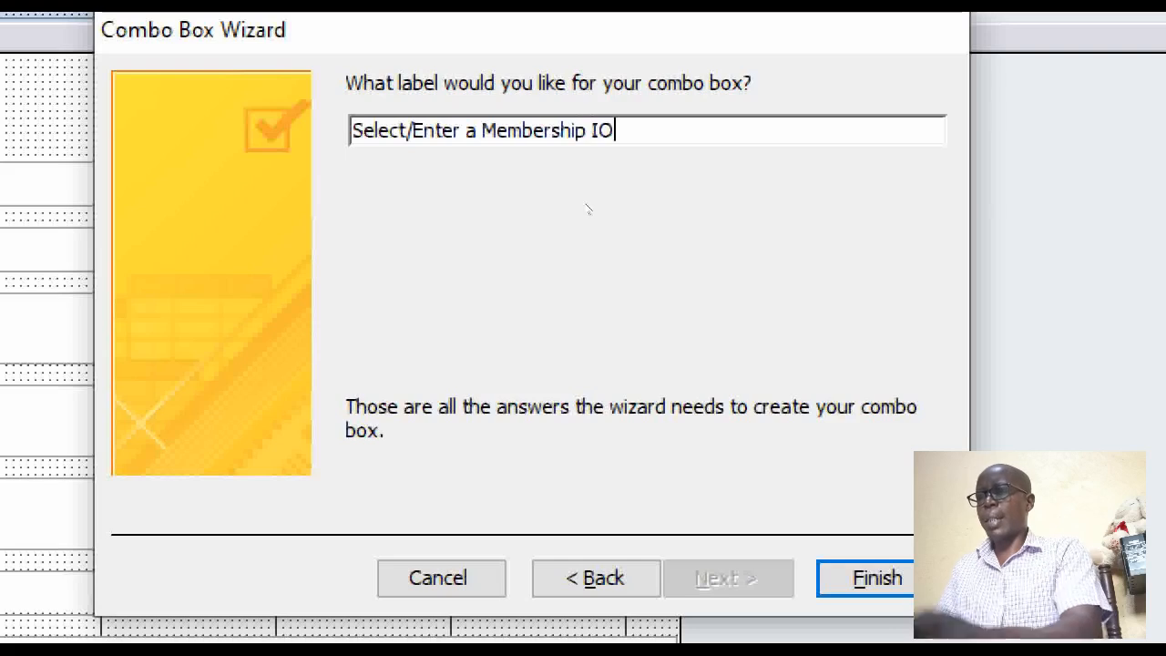
pyautogui.press('BackSpace')
pyautogui.write('D')
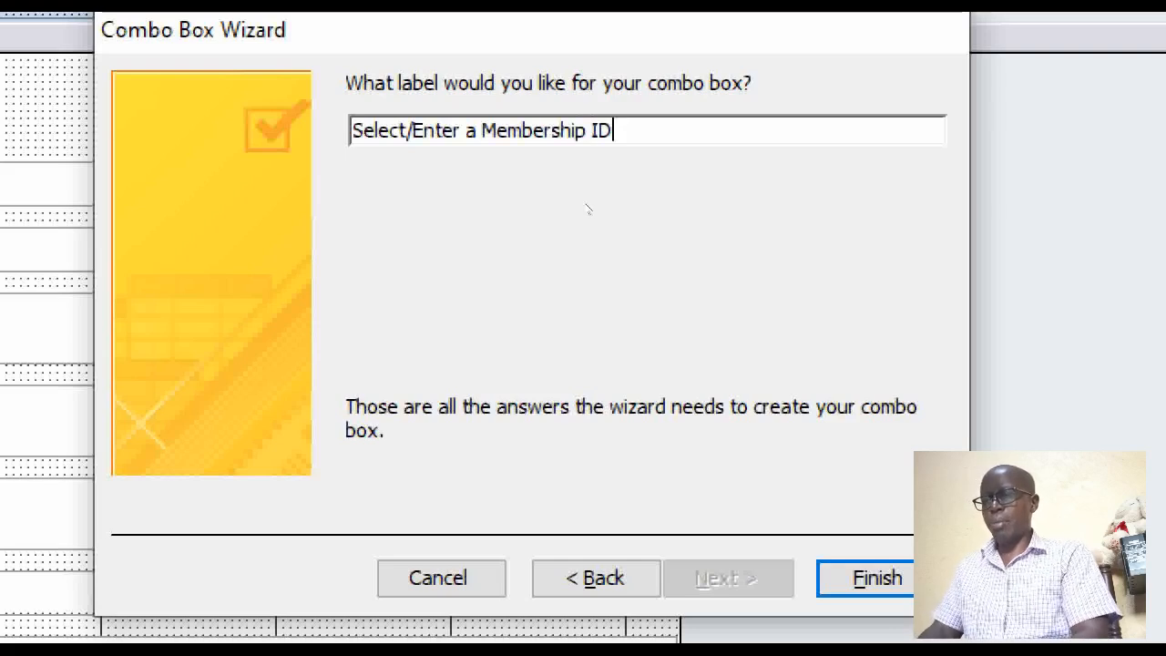
pyautogui.write(':')
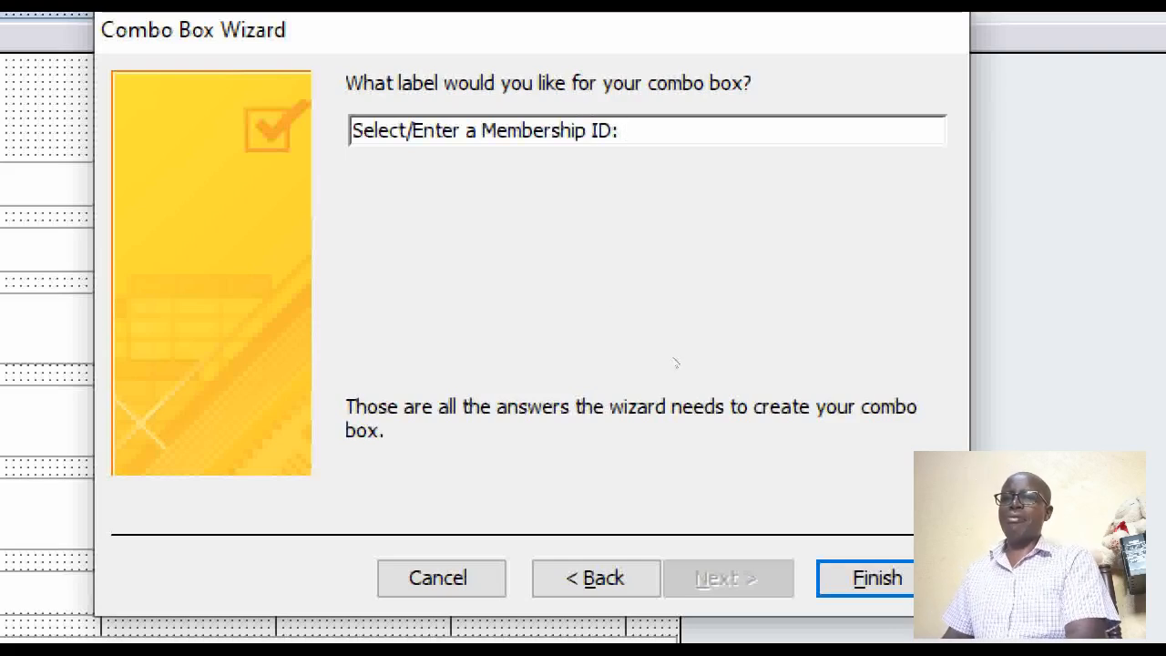
pyautogui.press('Return')
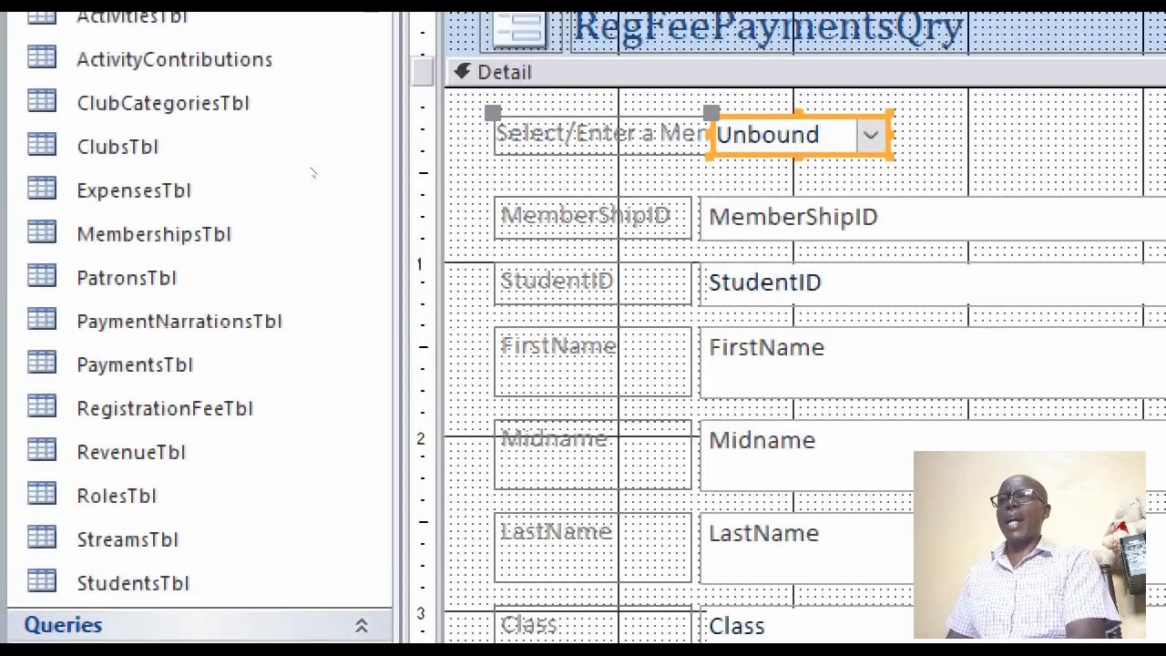
# Widen the unbound combo box in the Detail section and show the form in Form View
pyautogui.moveTo(862, 135); pyautogui.dragTo(1160, 135)
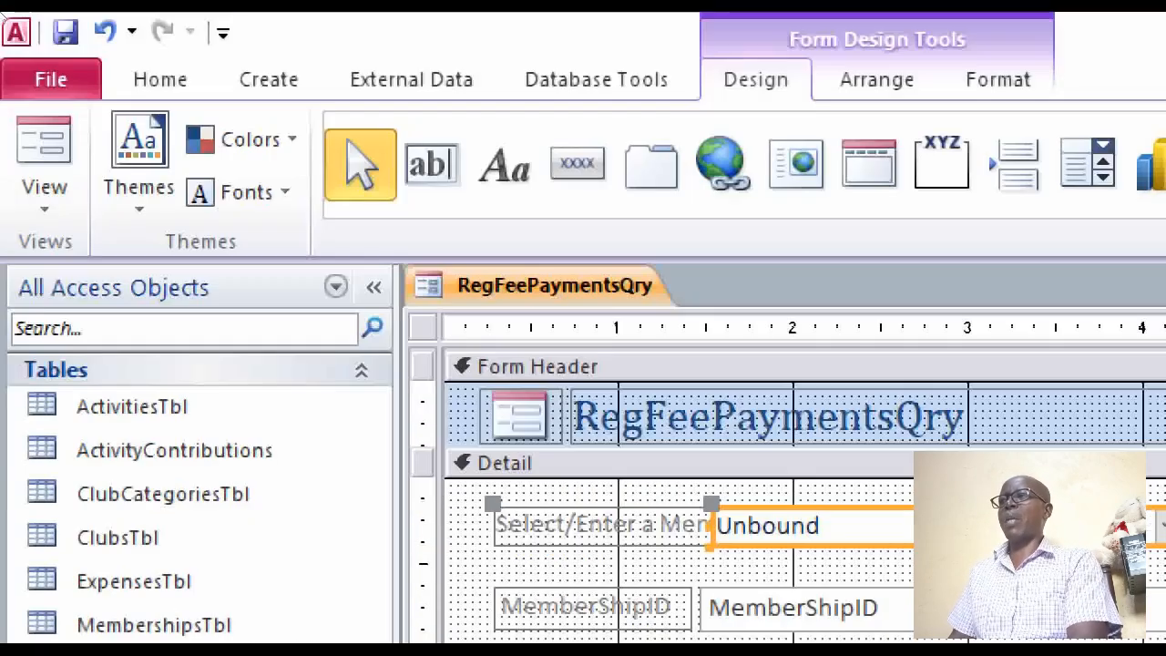
pyautogui.click(45, 155)
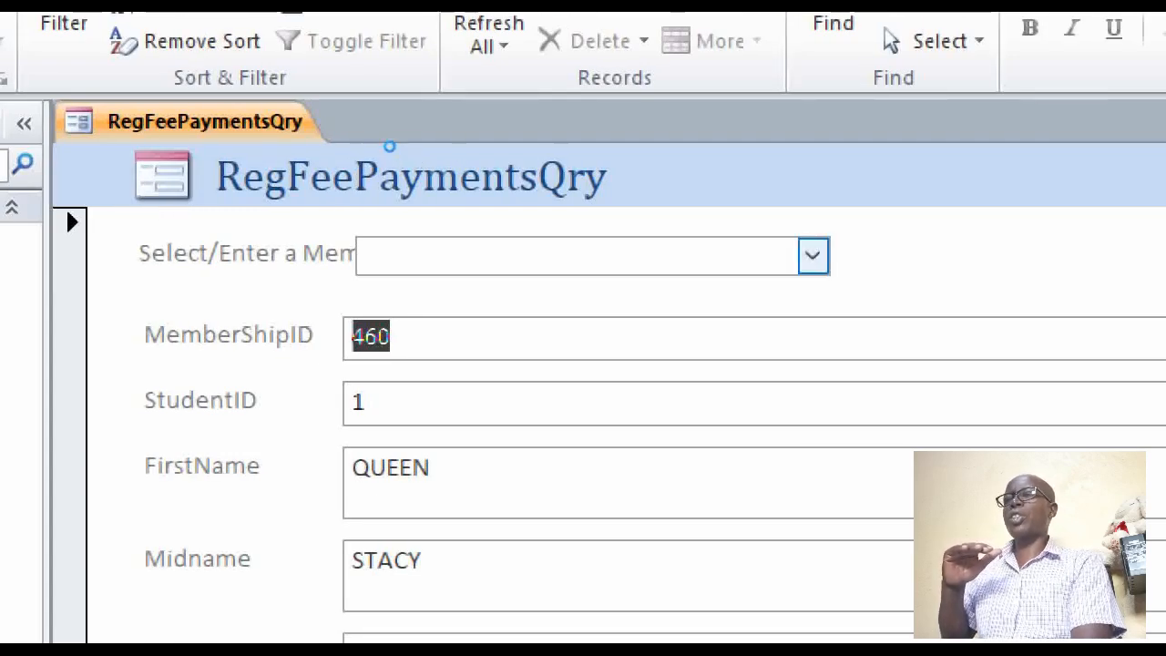
# Pick two different members in turn from the membership ID combo box and check the record's DatePaid, Amount and Balance fields
pyautogui.click(813, 256)
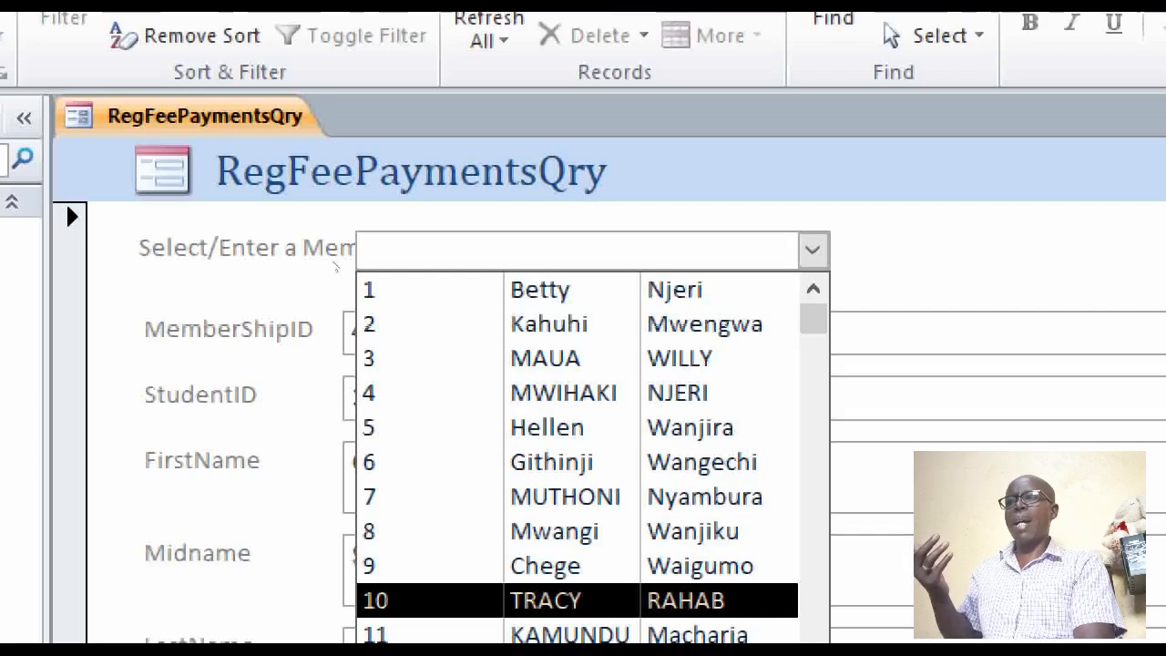
pyautogui.click(546, 600)
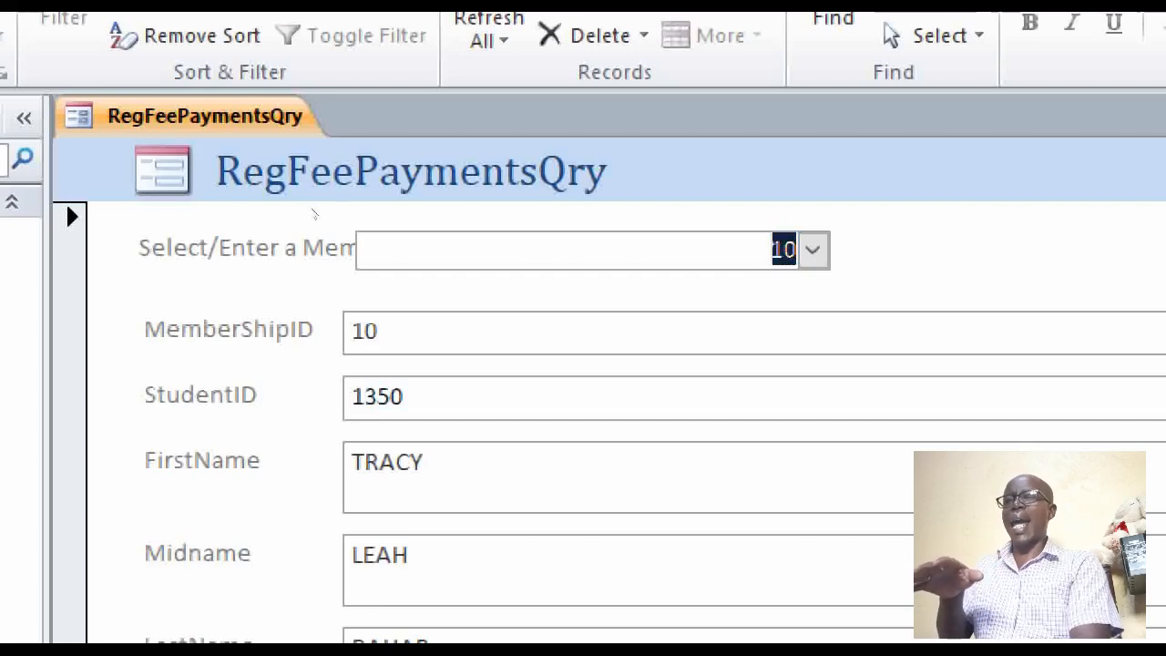
pyautogui.click(813, 251)
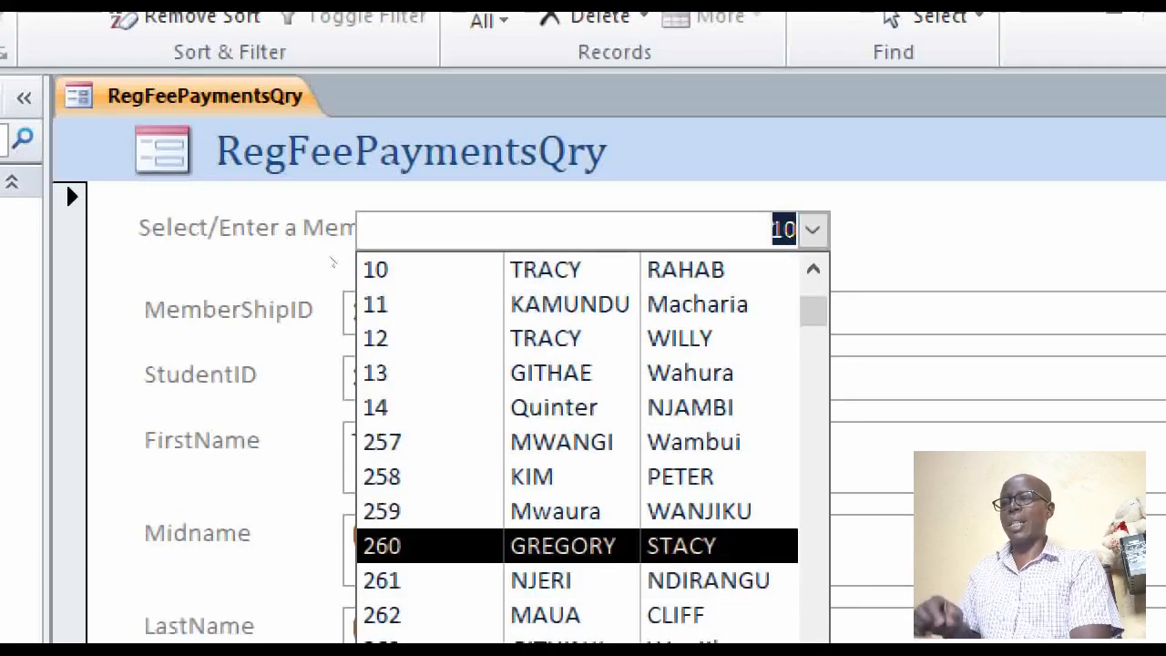
pyautogui.press('Return')
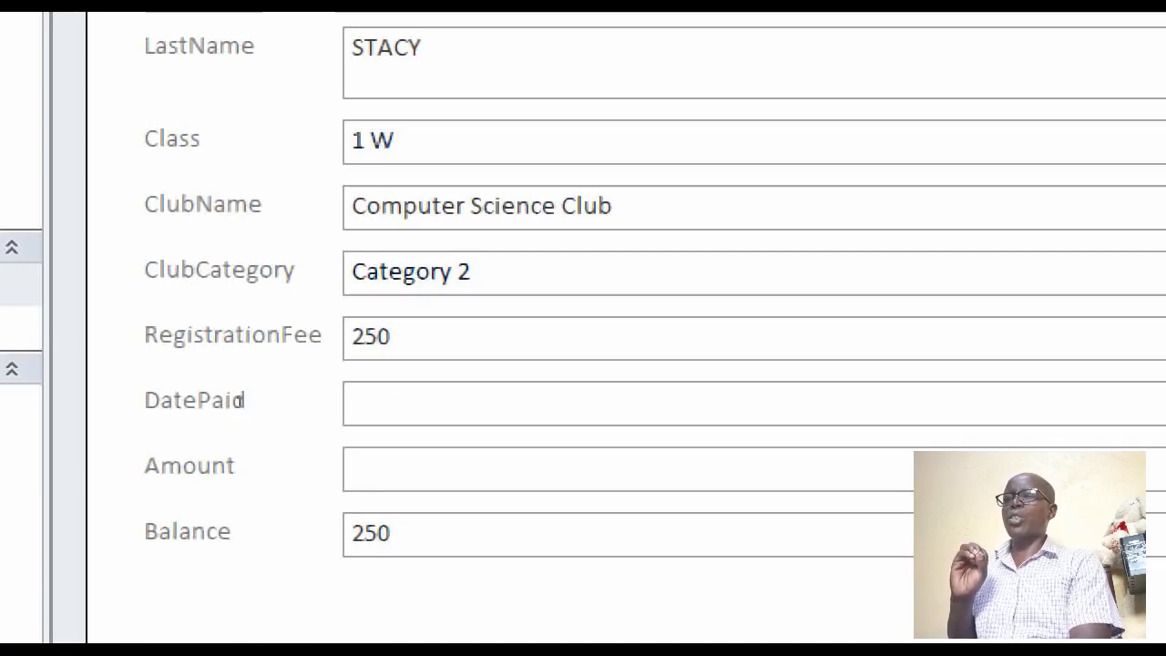
pyautogui.click(241, 401)
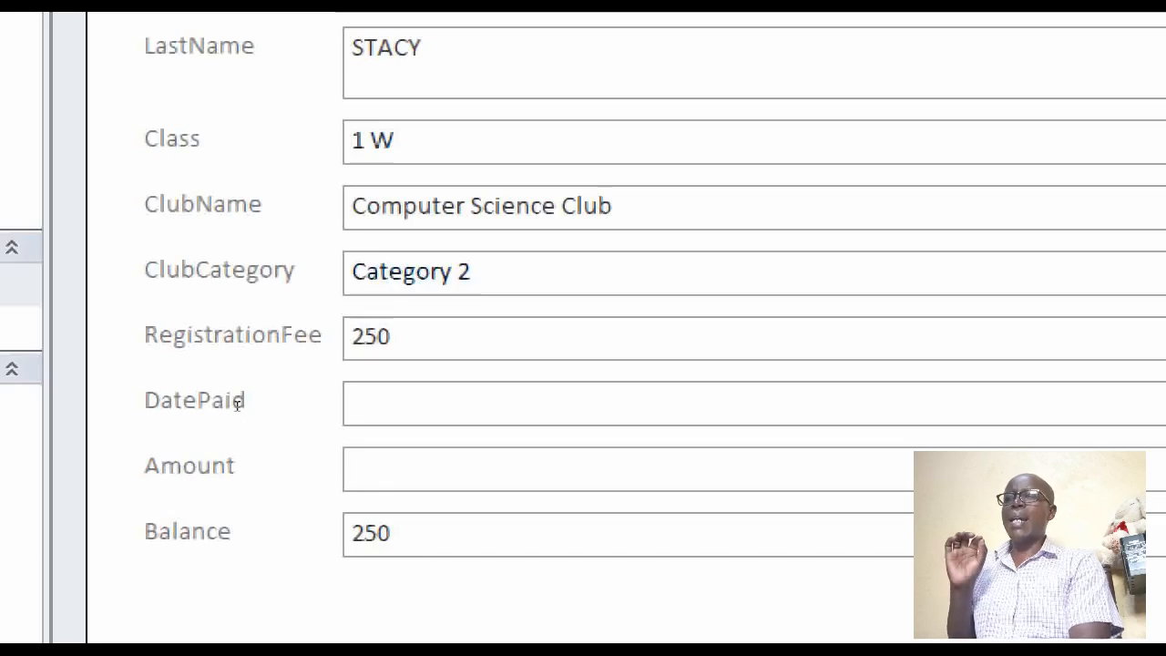
pyautogui.click(239, 401)
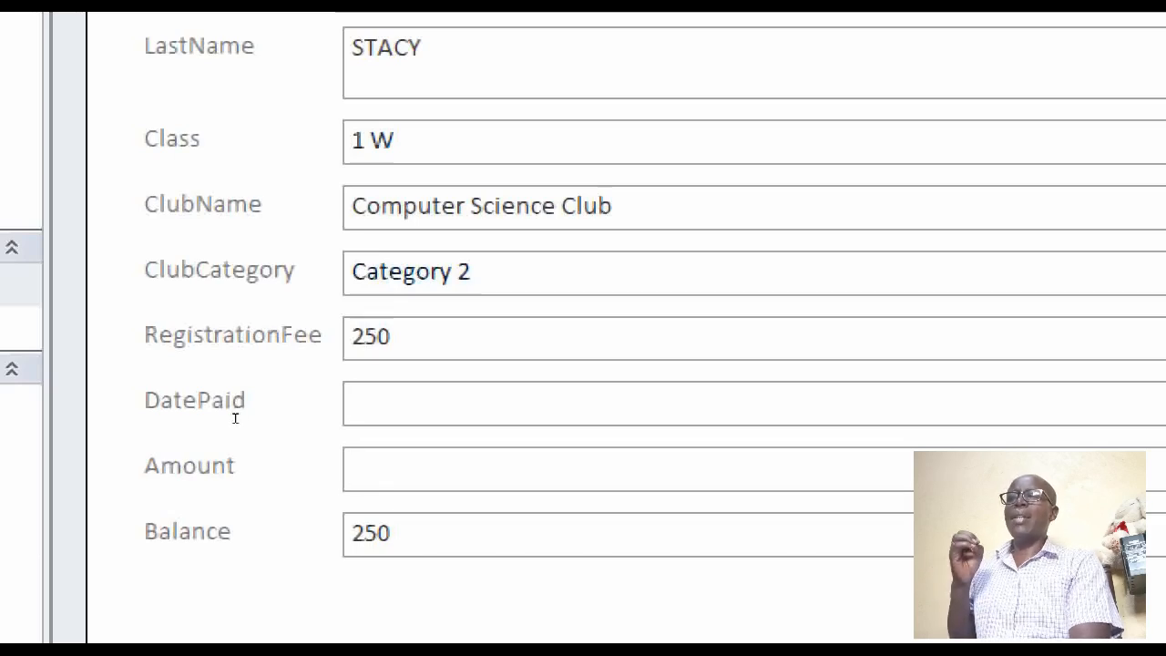
pyautogui.press('Tab')
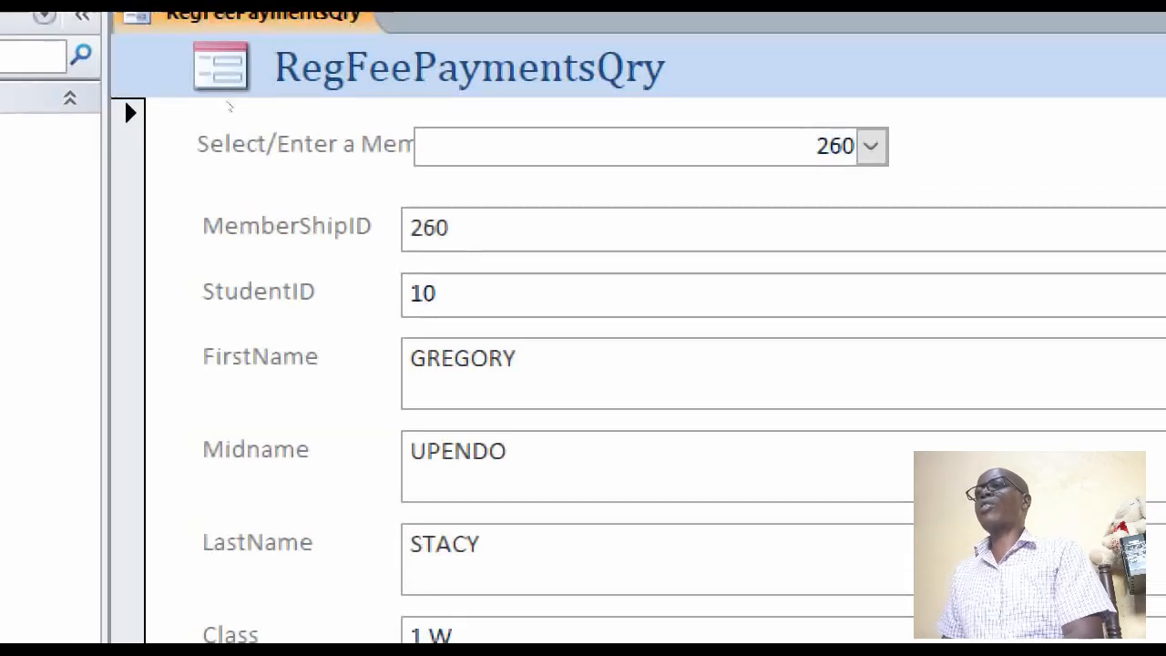
# Switch the form to Design View and show the data properties of the Amount text box
pyautogui.rightClick(338, 77)
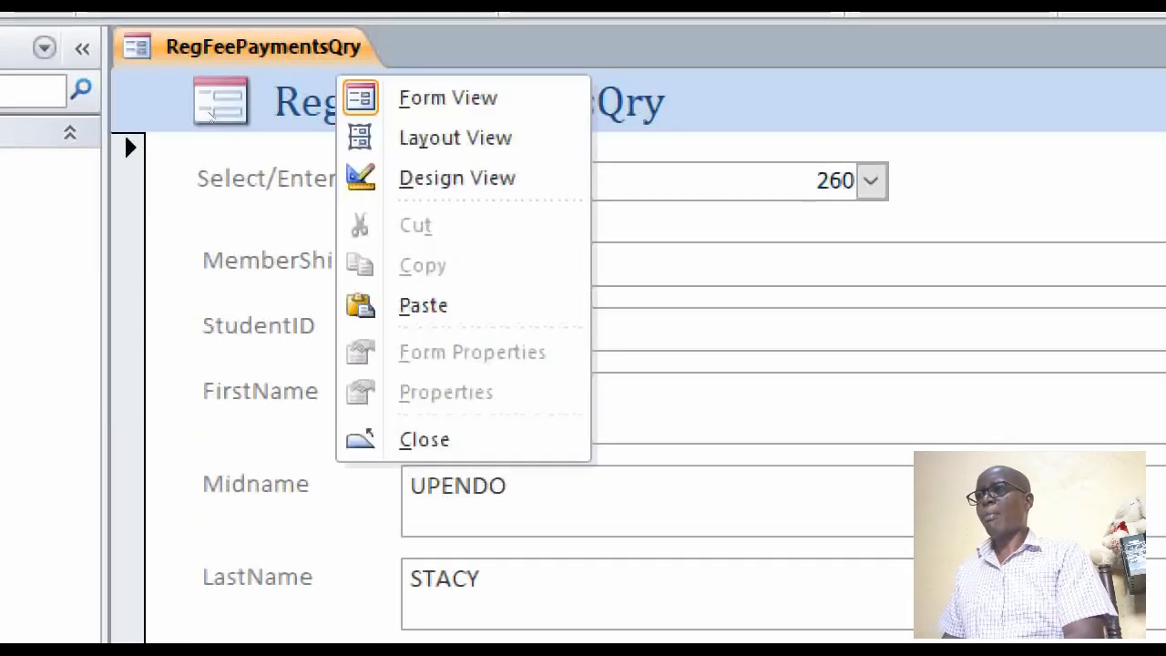
pyautogui.click(443, 178)
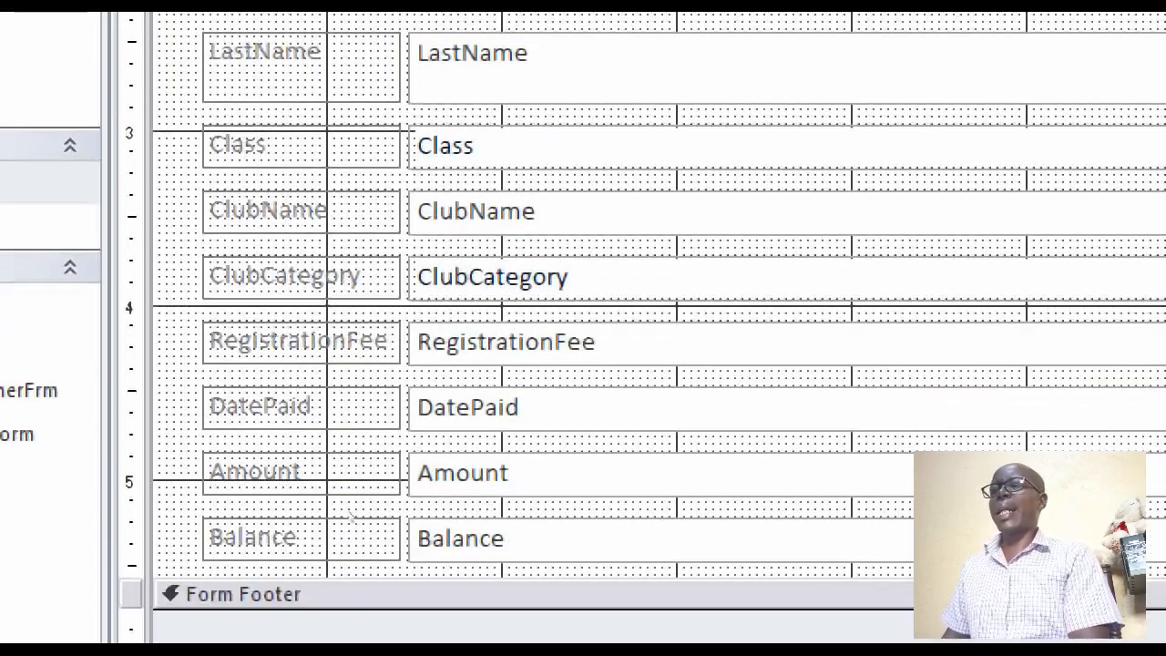
pyautogui.click(411, 463)
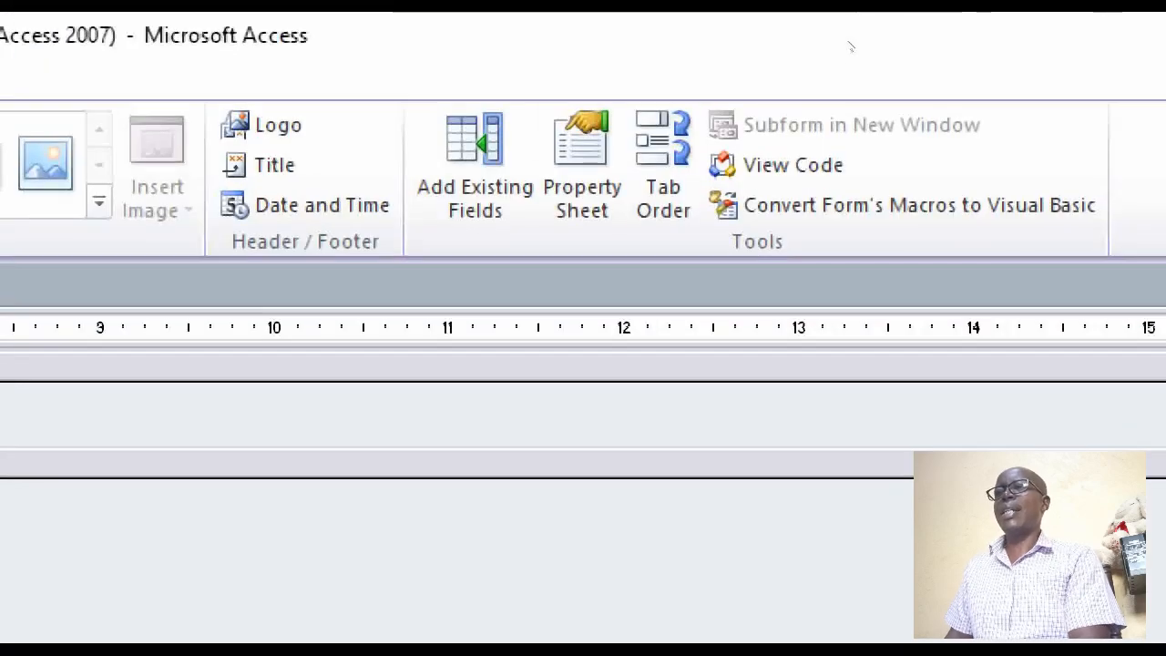
pyautogui.click(583, 155)
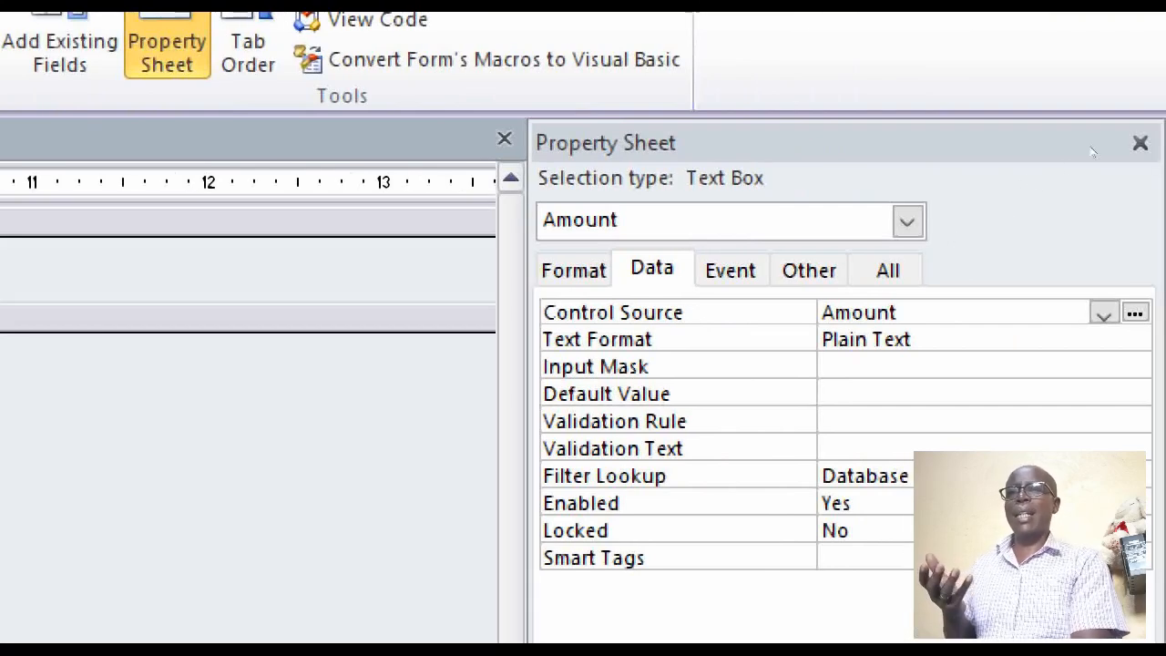
pyautogui.click(908, 221)
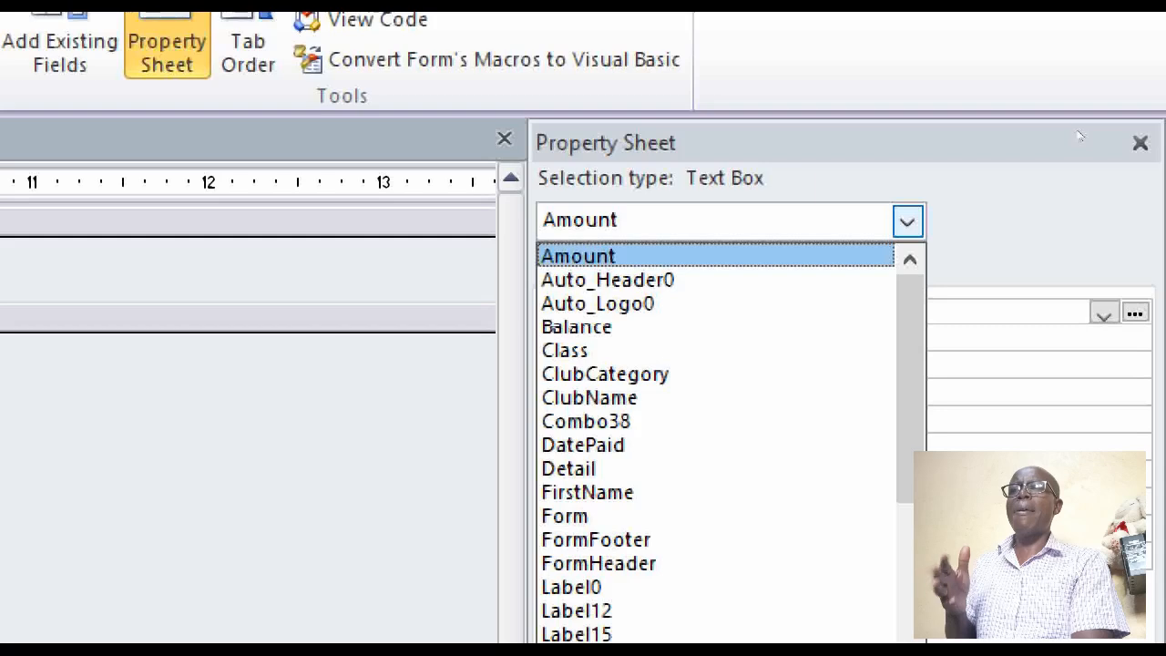
pyautogui.click(1080, 135)
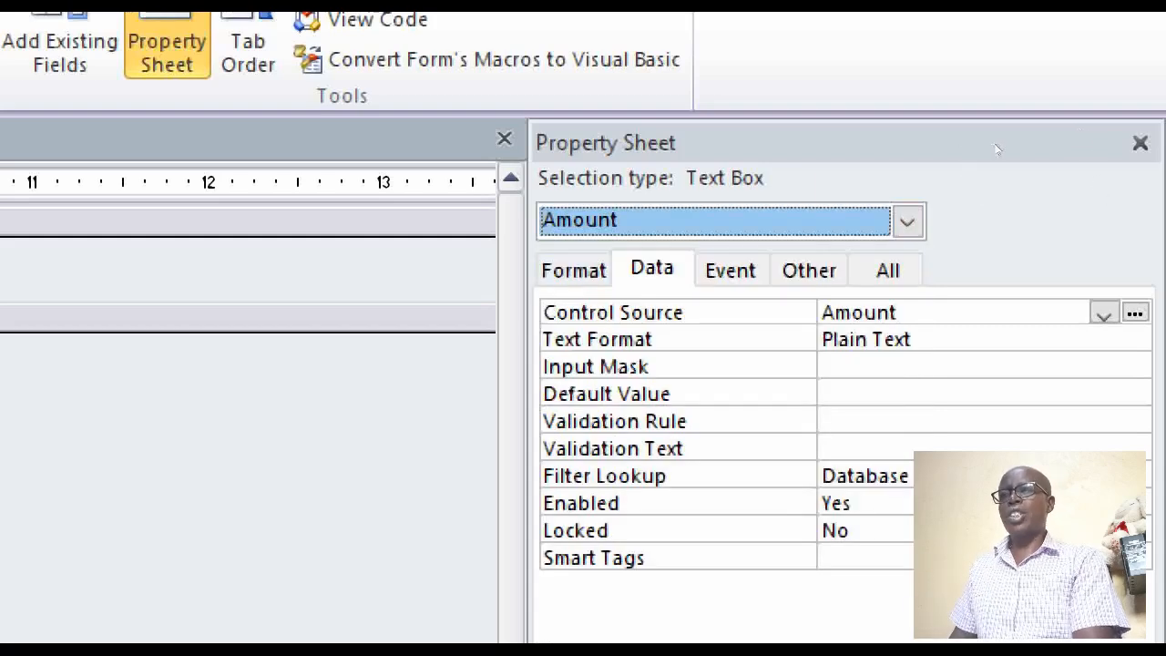
pyautogui.press('Tab')
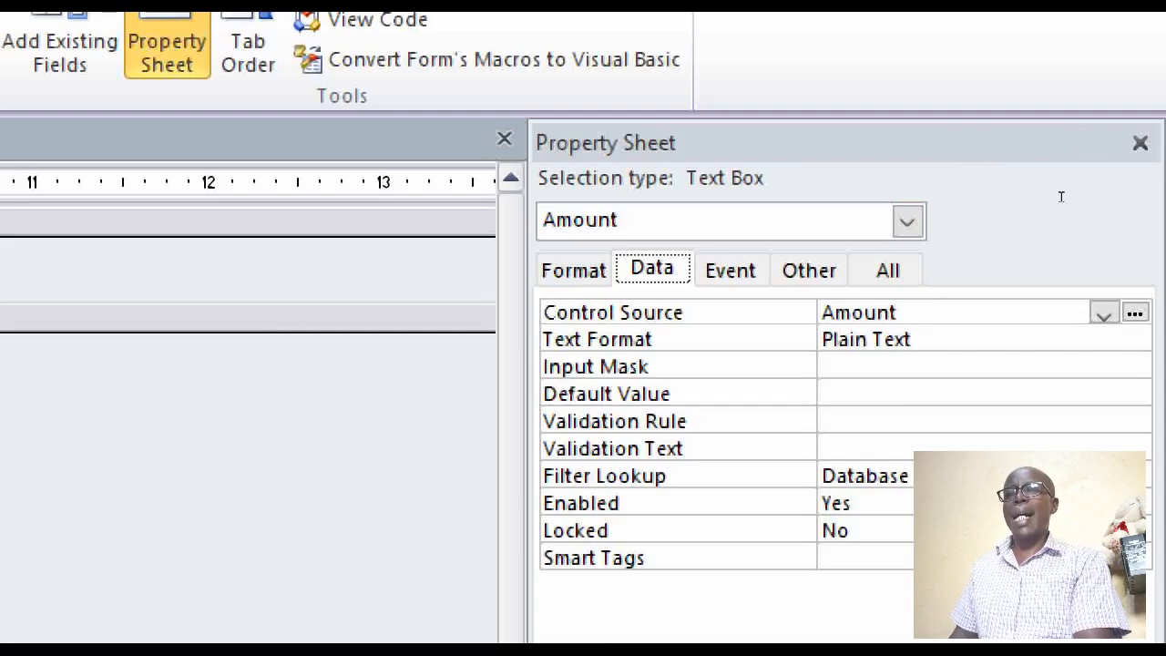
# Build the validation rule =[RegistrationFee] for the Amount text box in the Expression Builder
pyautogui.click(966, 421)
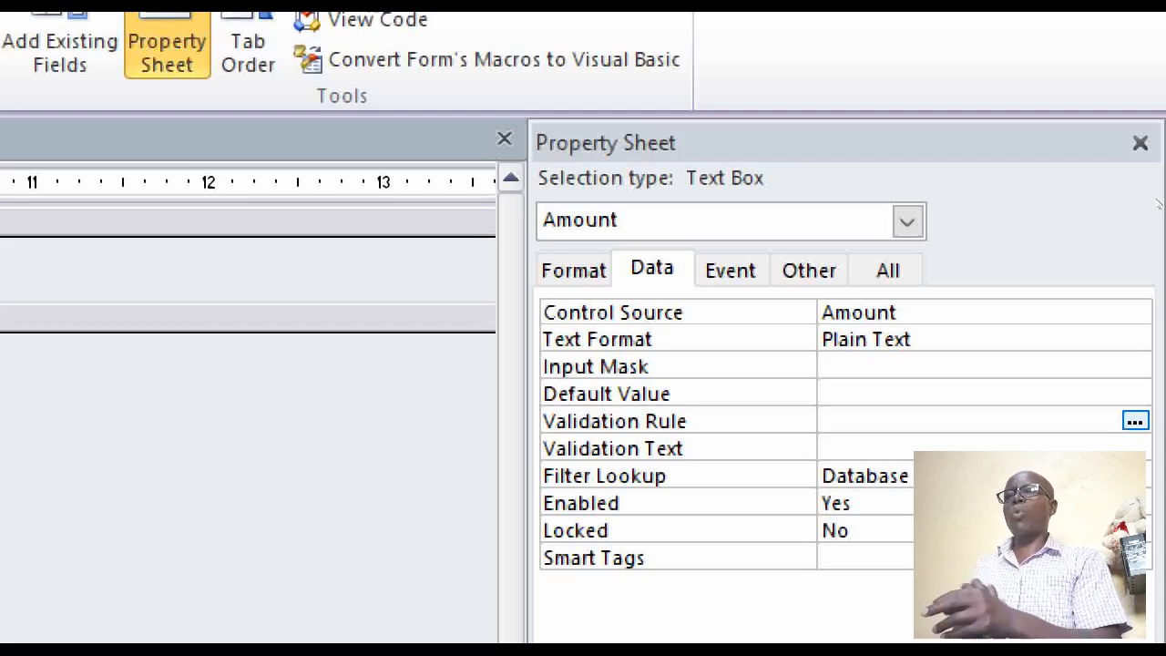
pyautogui.click(1135, 421)
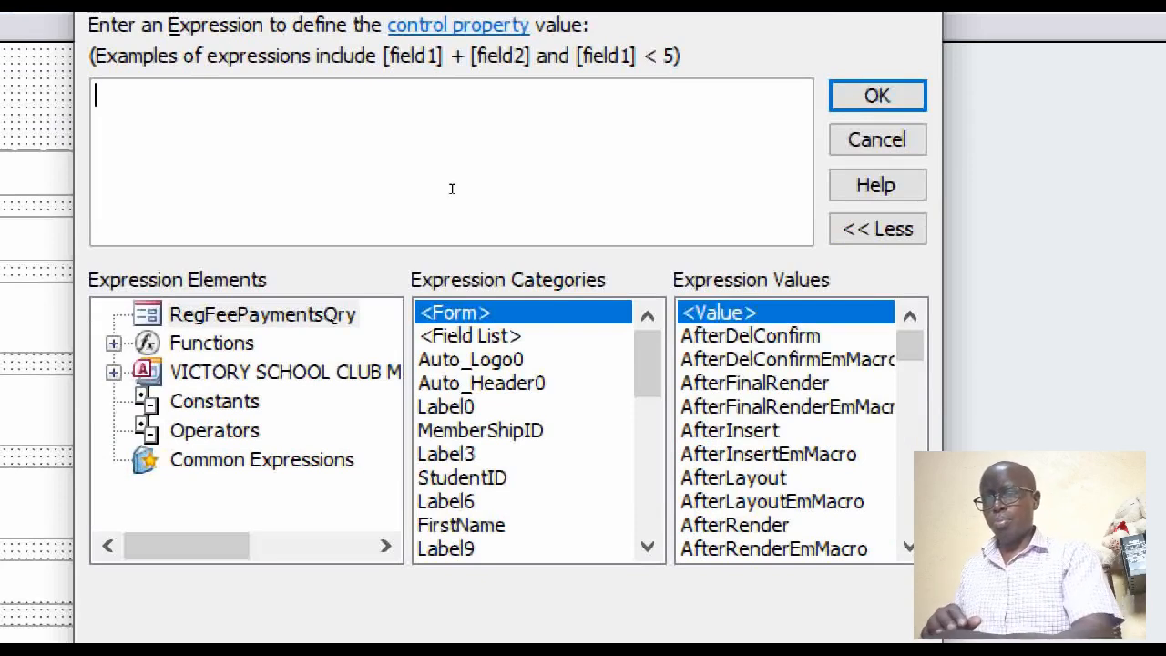
pyautogui.write('=')
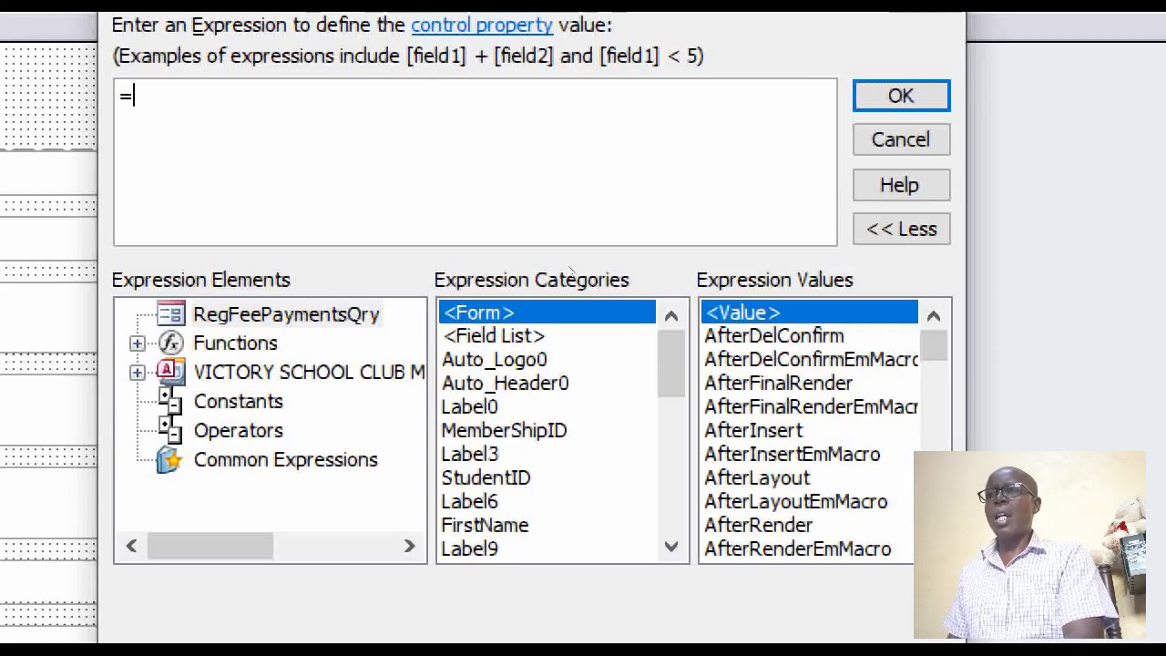
pyautogui.click(496, 336)
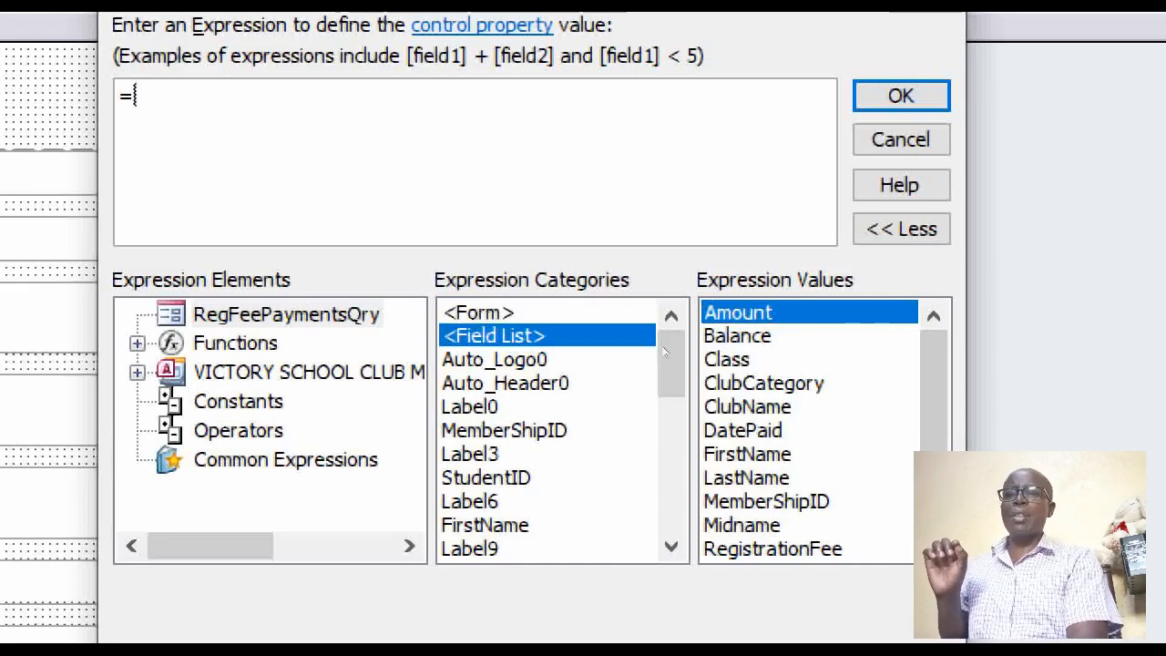
pyautogui.doubleClick(769, 550)
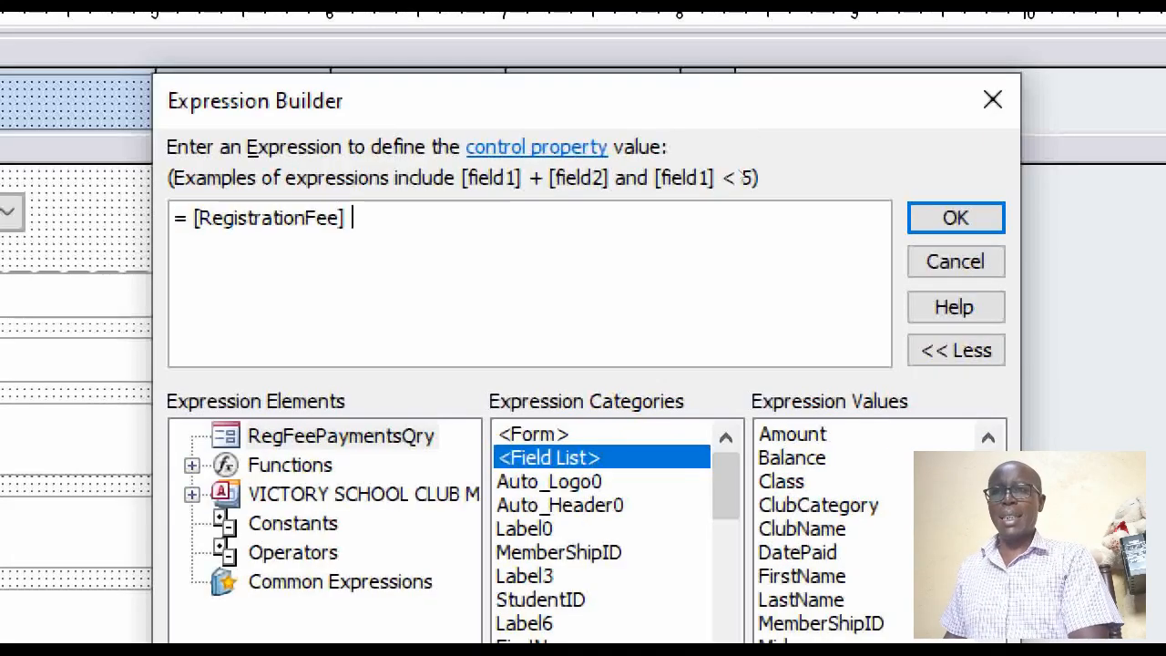
pyautogui.click(957, 97)
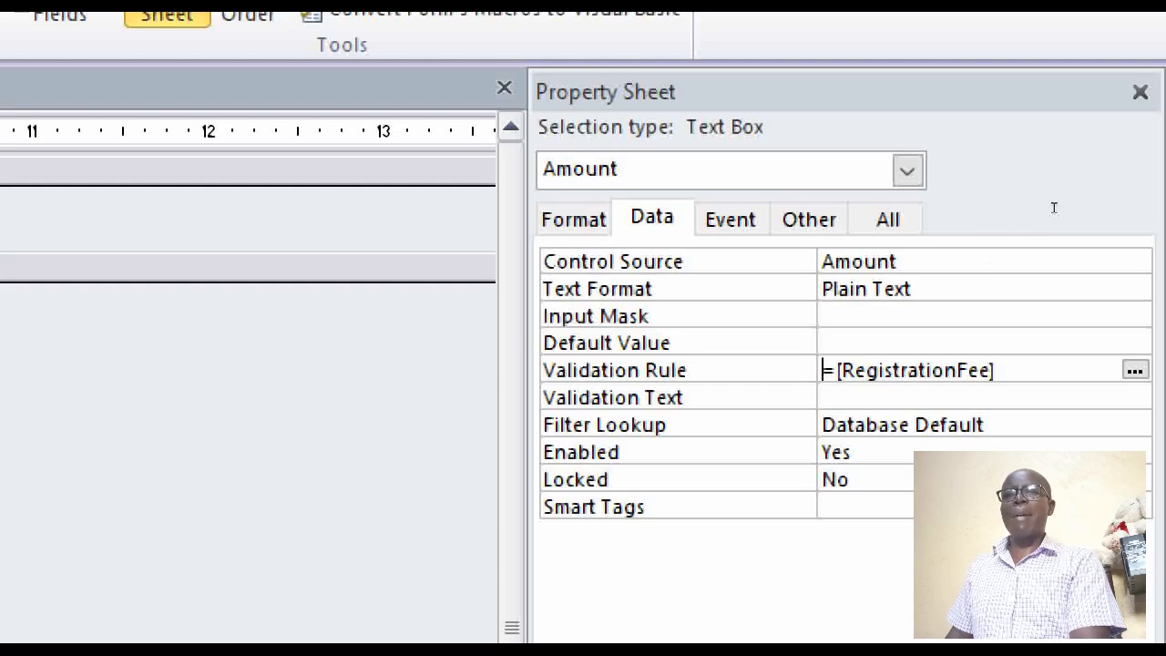
pyautogui.press('Return')
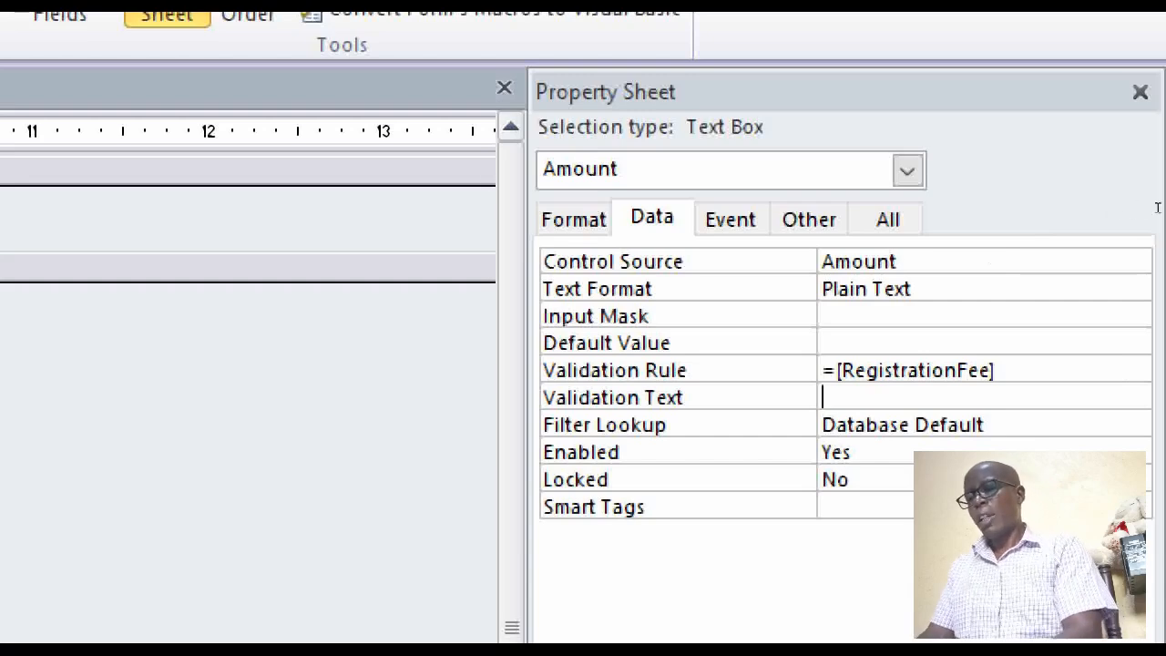
# Set the Amount text box's validation text to "Please type a correct amount for Reg. Fees"
pyautogui.write('Please ')
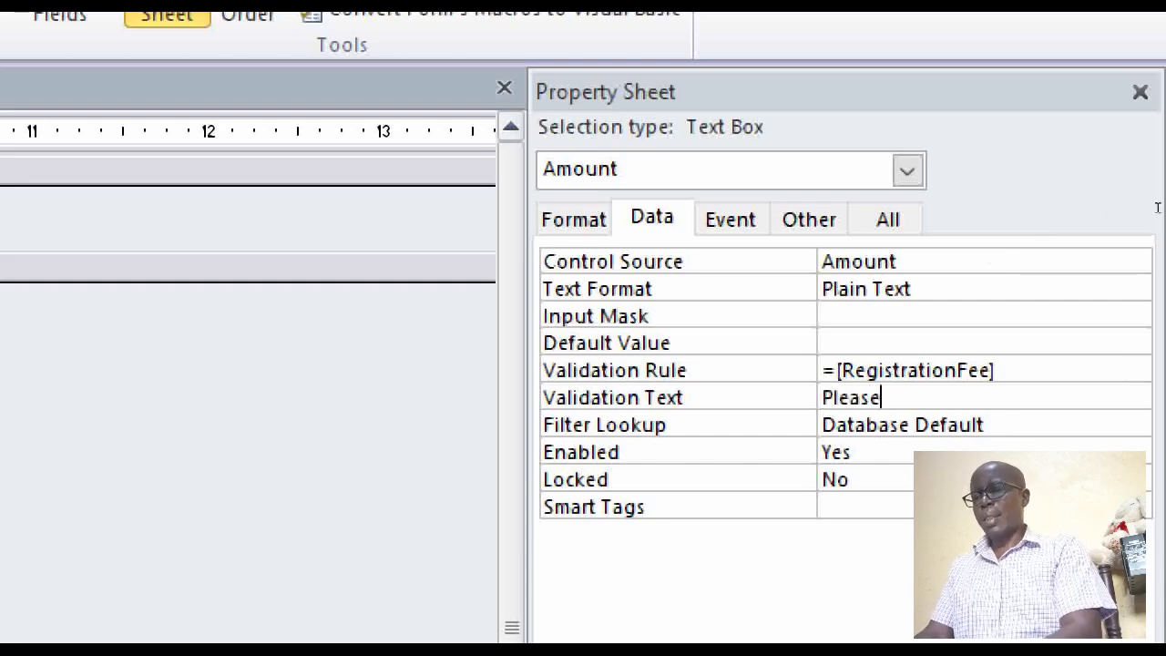
pyautogui.write('t')
pyautogui.write('pe a cre')
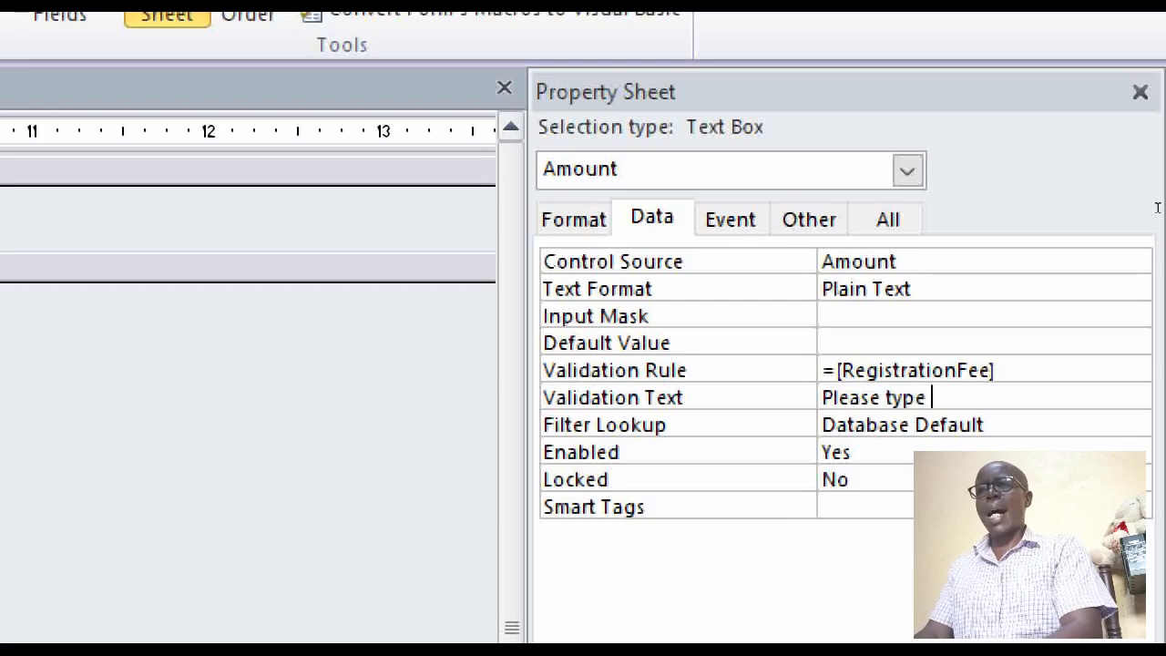
pyautogui.press('BackSpace')
pyautogui.press('BackSpace')
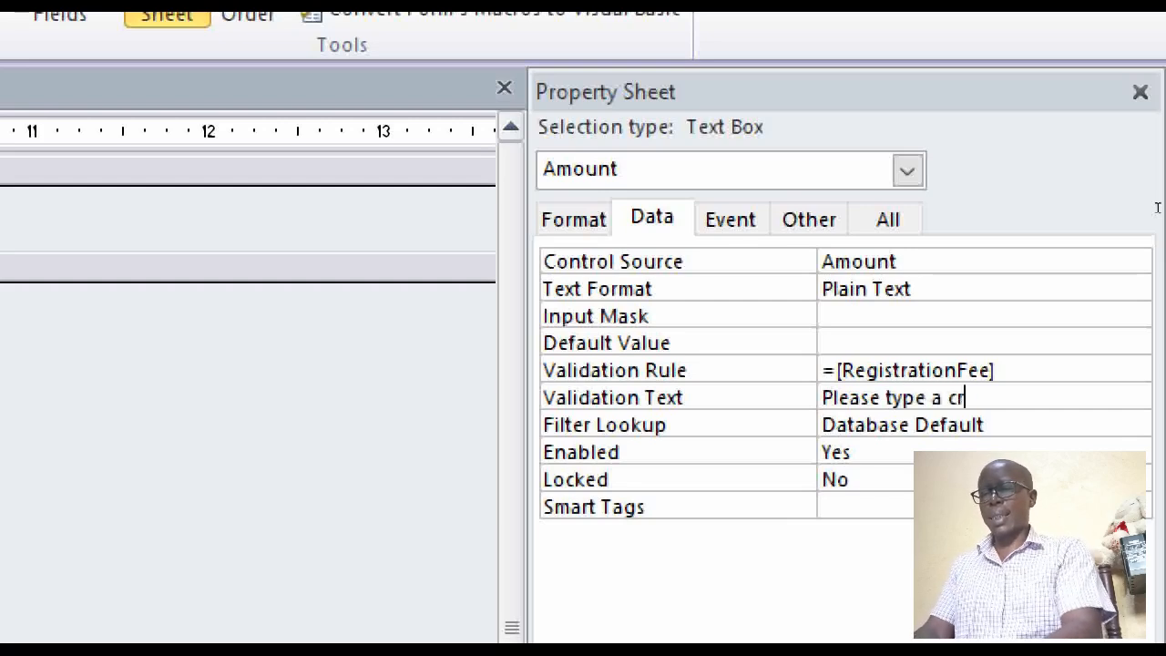
pyautogui.write('orr')
pyautogui.write('e')
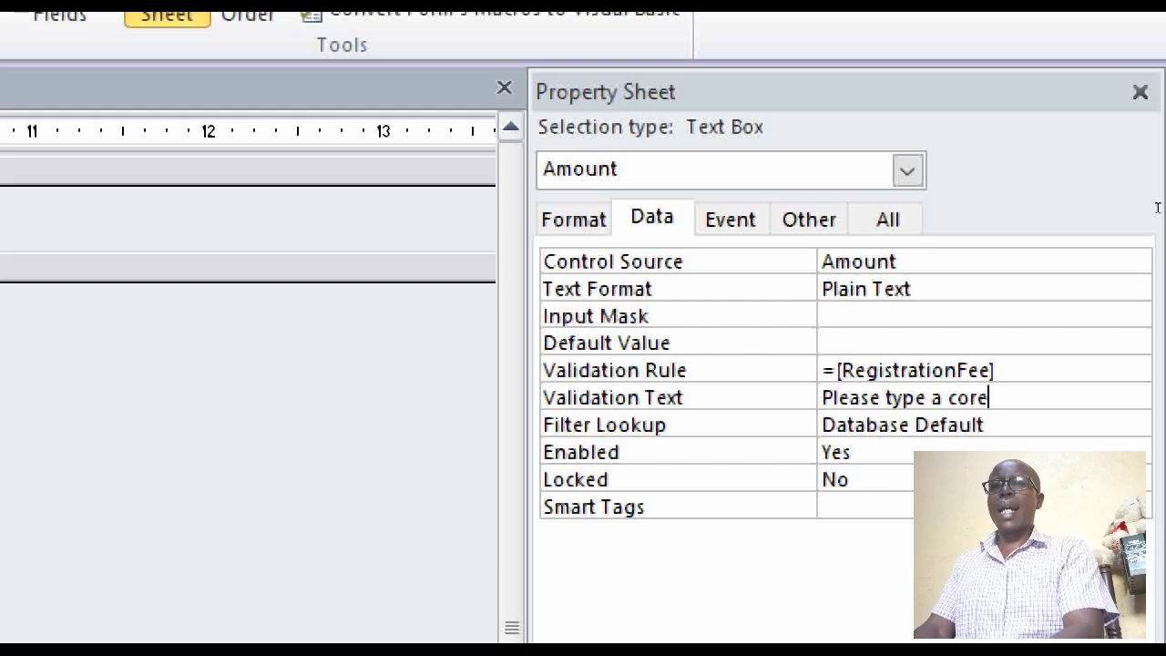
pyautogui.press('BackSpace')
pyautogui.write('rect amount ')
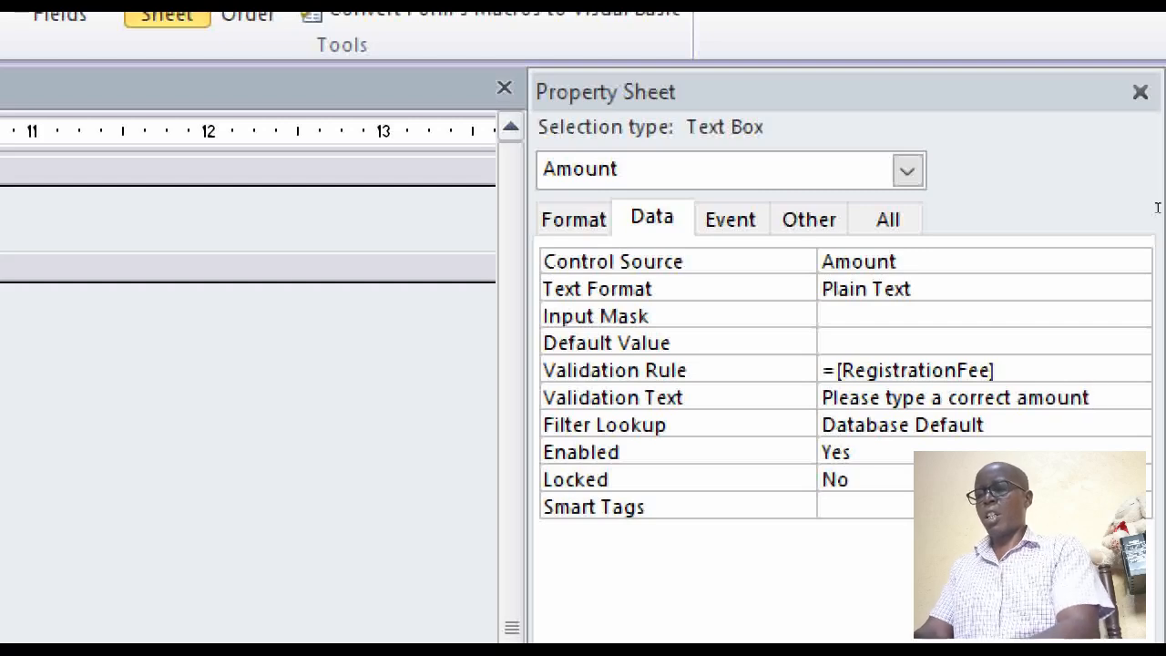
pyautogui.write('for Reg')
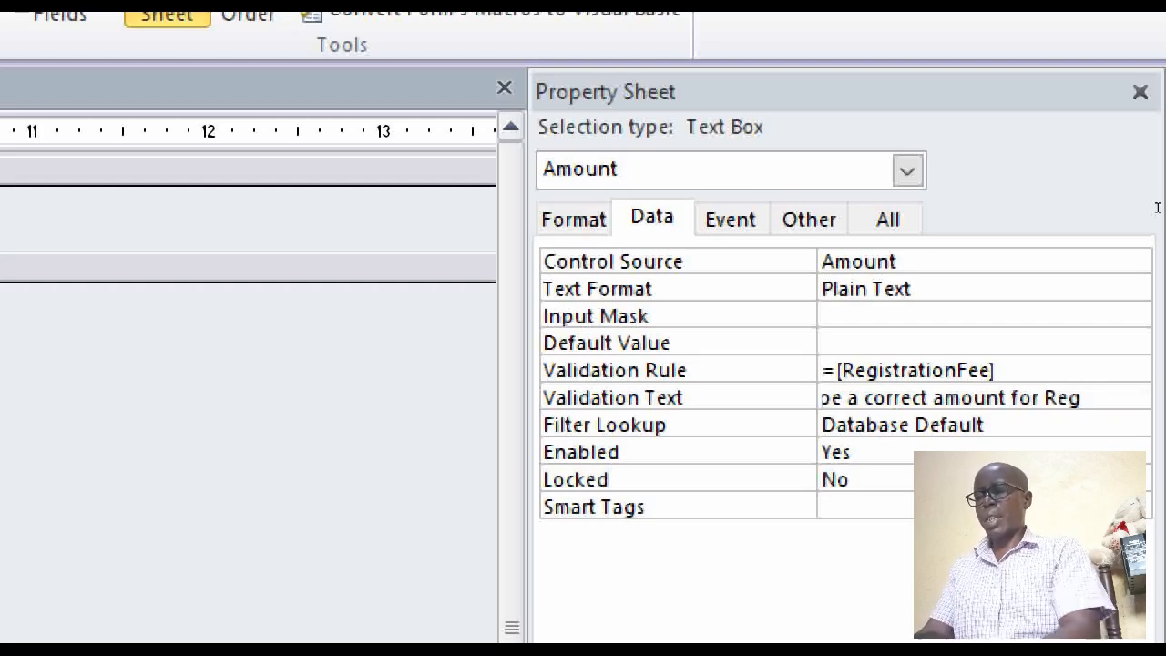
pyautogui.write('. Fees')
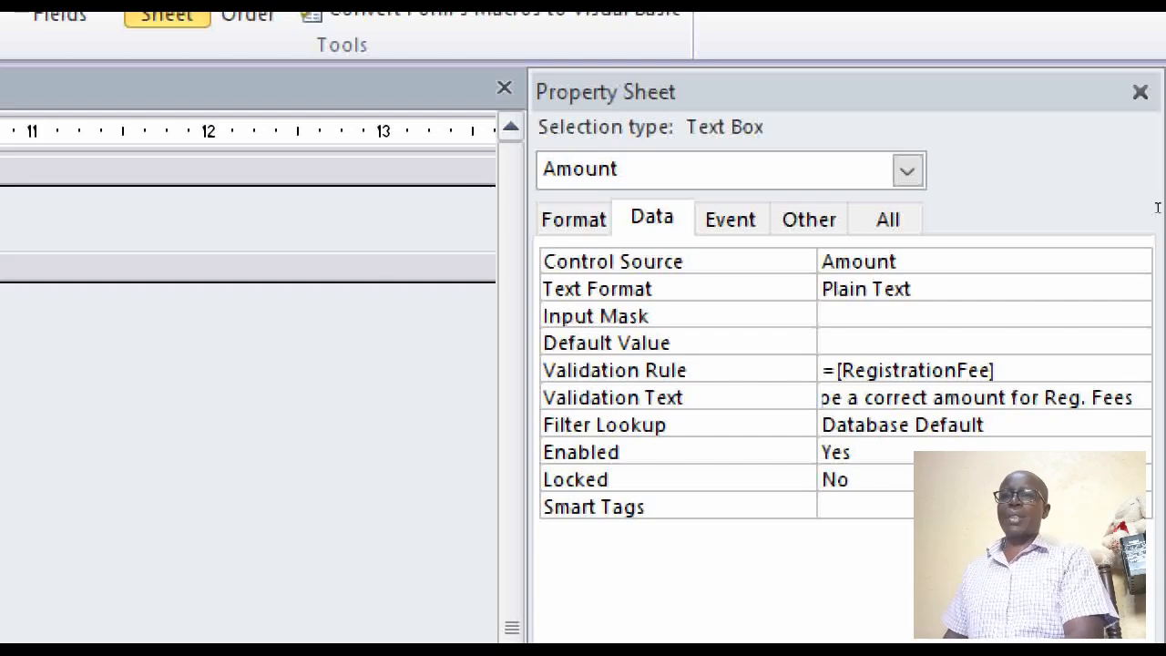
pyautogui.press('Return')
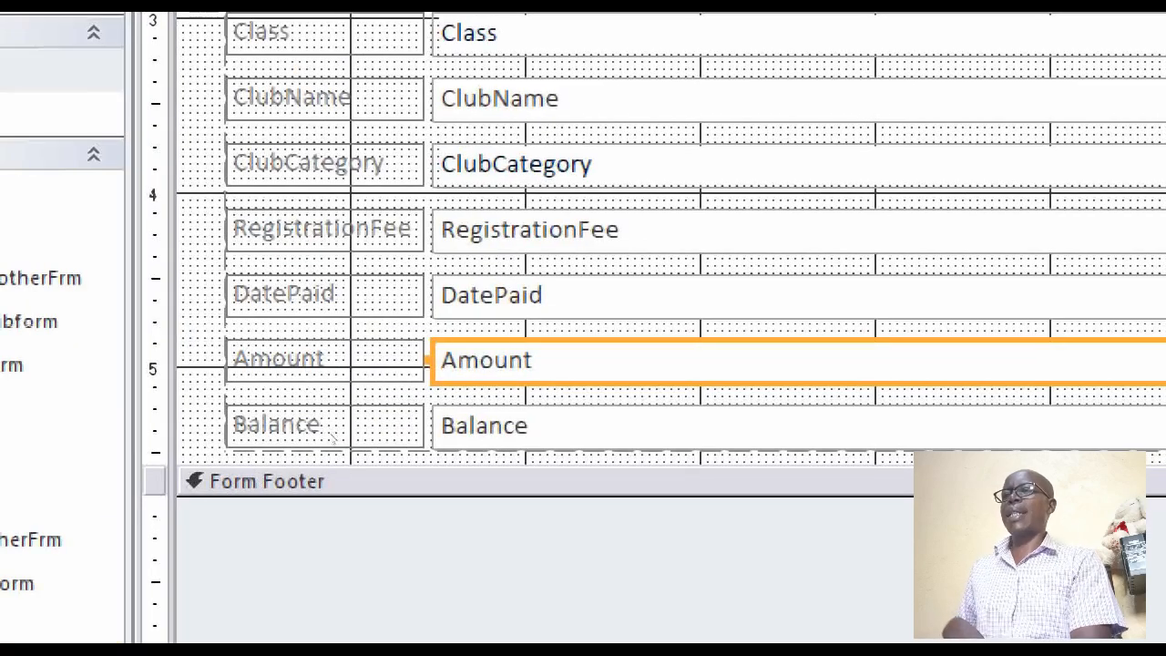
# Set the default value of the DatePaid text box to date()
pyautogui.press('Up')
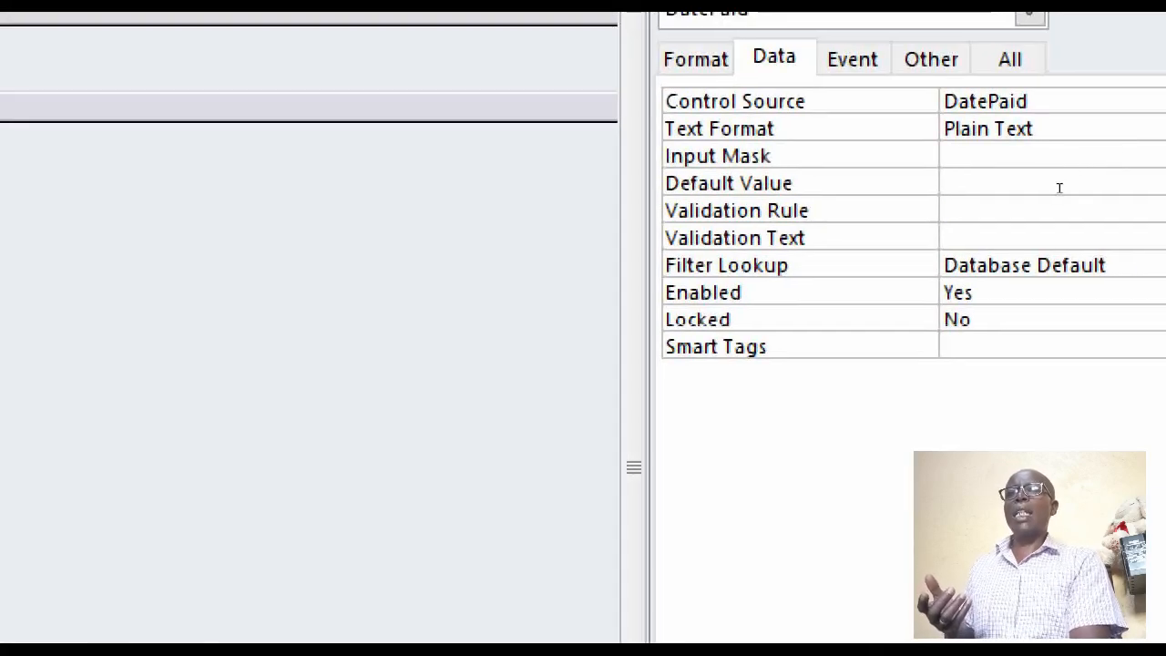
pyautogui.write('date')
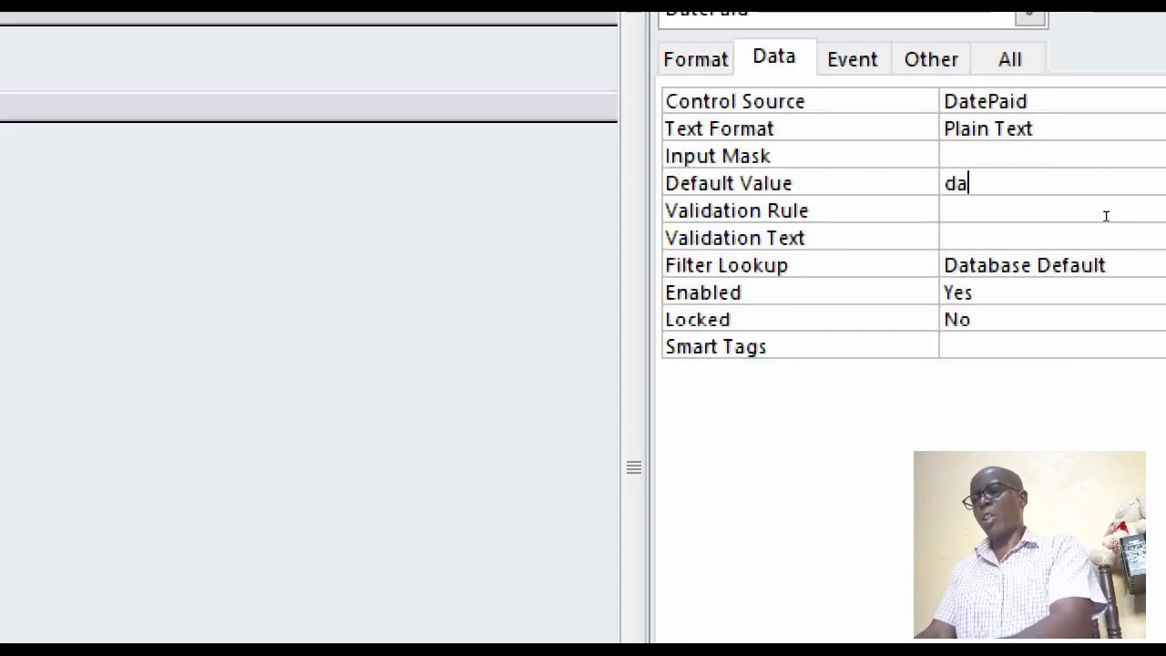
pyautogui.write('()')
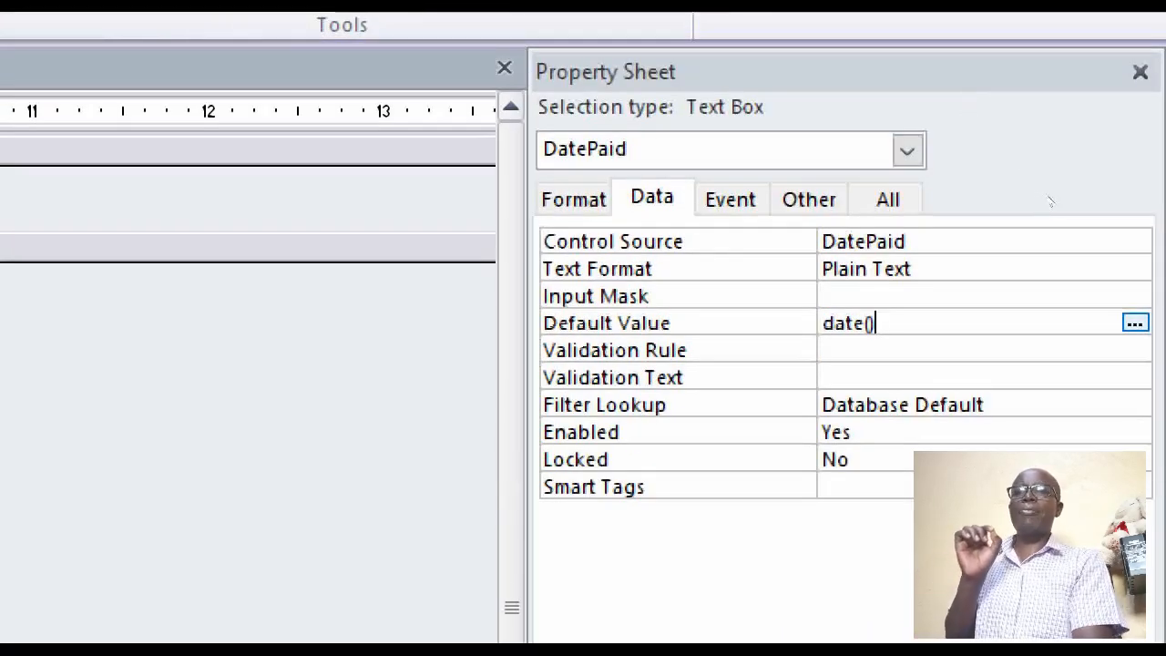
pyautogui.press('Return')
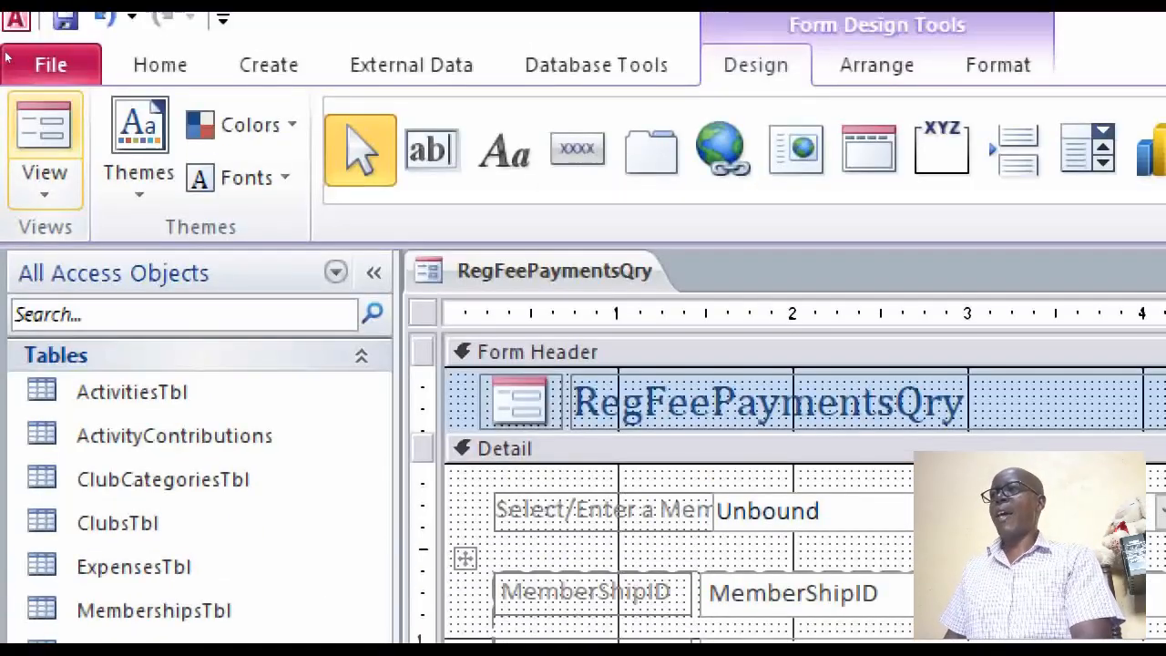
# Switch to Form View and enter 10/1/2025 as the DatePaid of the current record
pyautogui.click(44, 137)
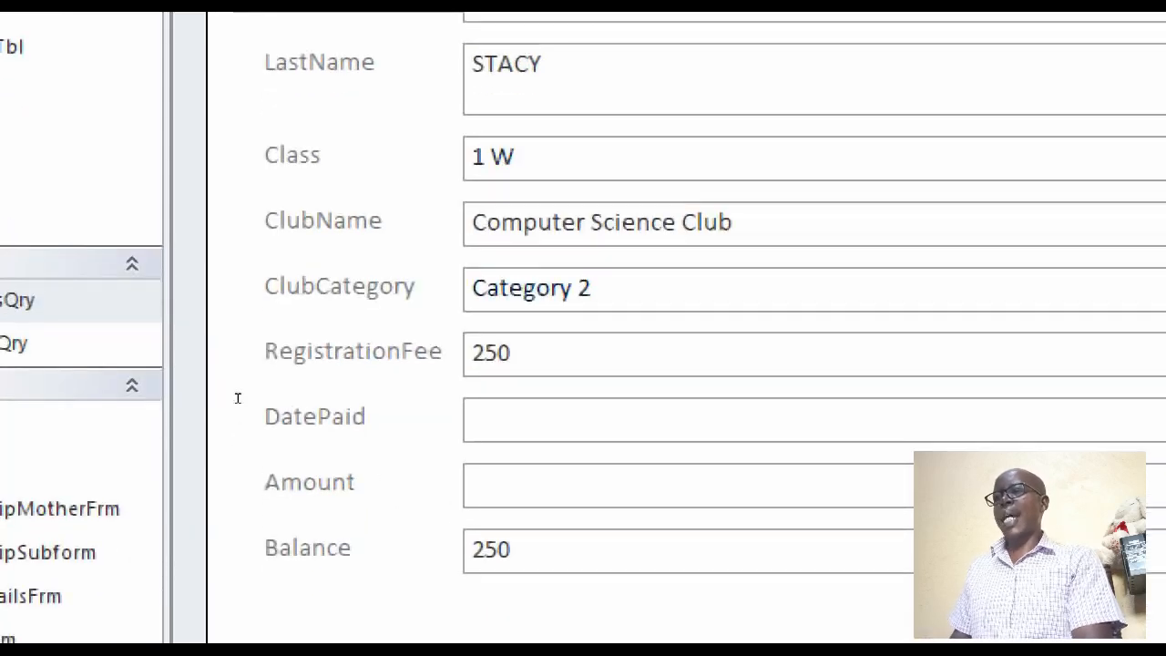
pyautogui.write('10/10')
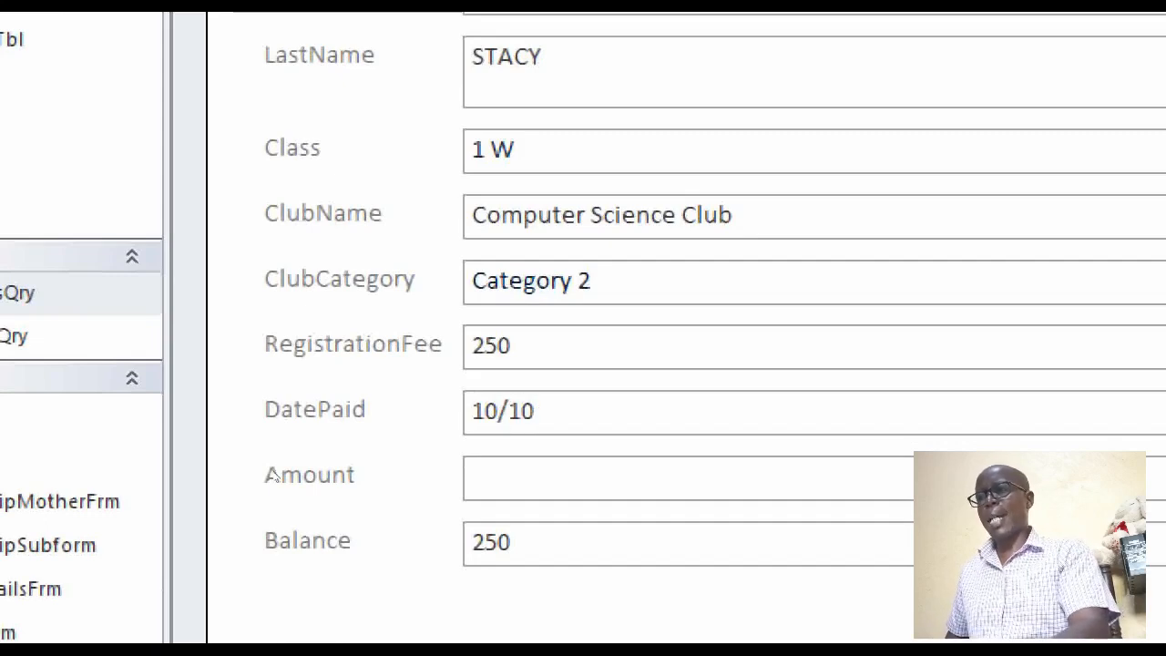
pyautogui.press('BackSpace')
pyautogui.write('/2025')
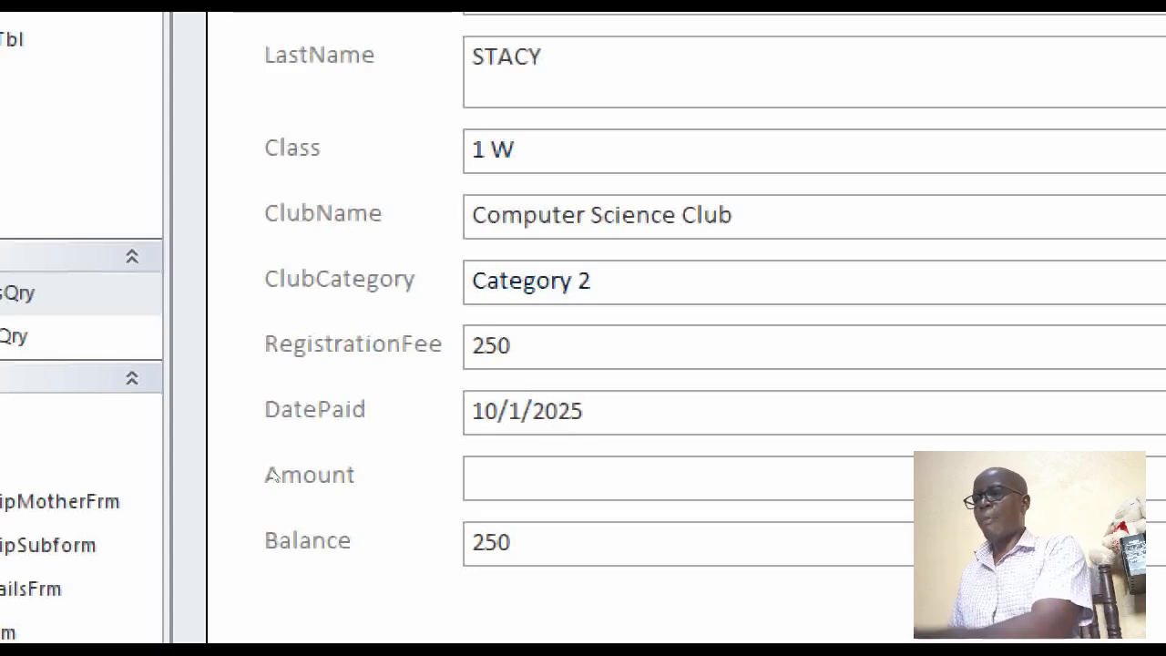
pyautogui.press('Tab')
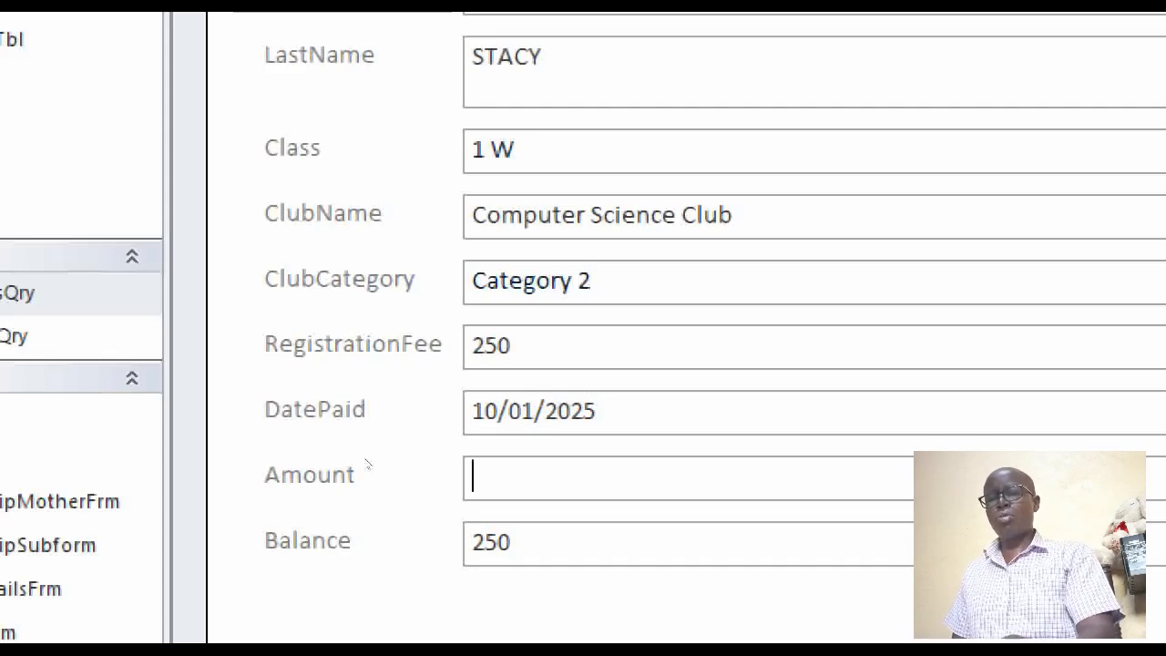
# Try to enter 220 as the Amount to test the validation rule
pyautogui.write('220')
pyautogui.press('Tab')
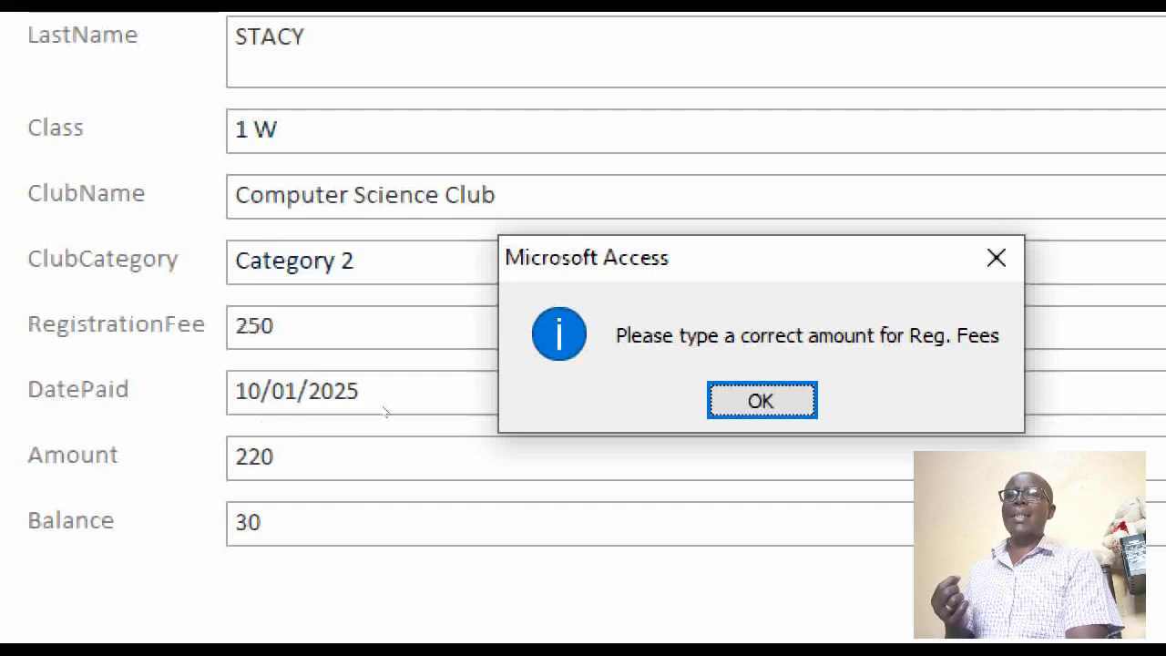
pyautogui.press('Return')
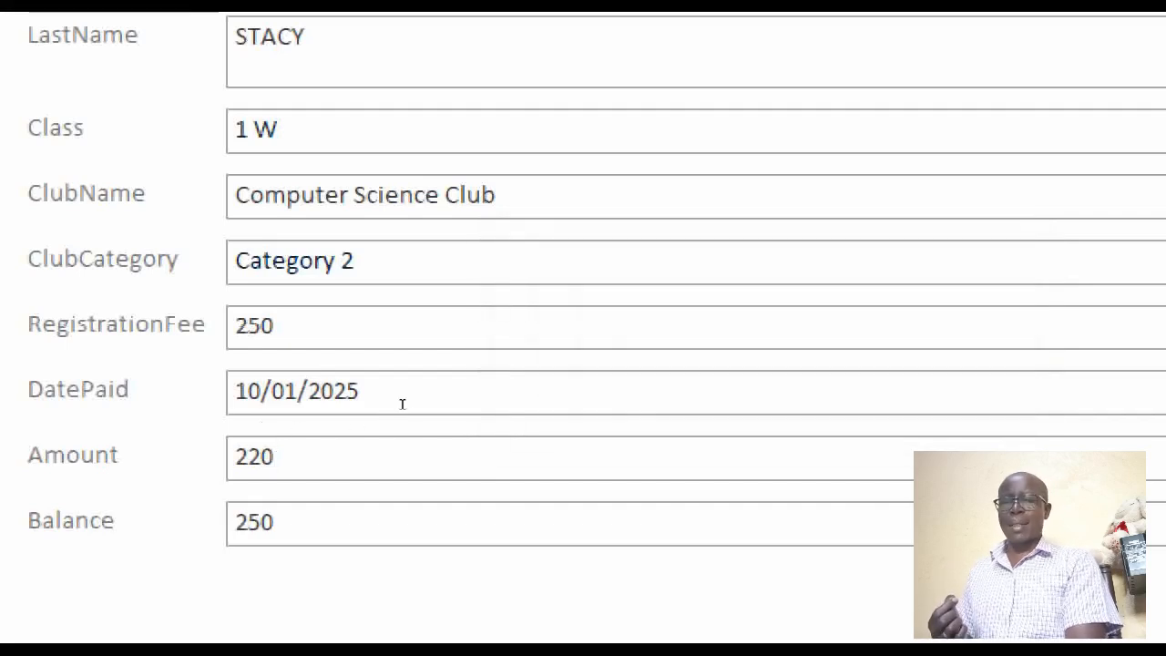
# Correct the current record's Amount to 250
pyautogui.press('BackSpace')
pyautogui.press('BackSpace')
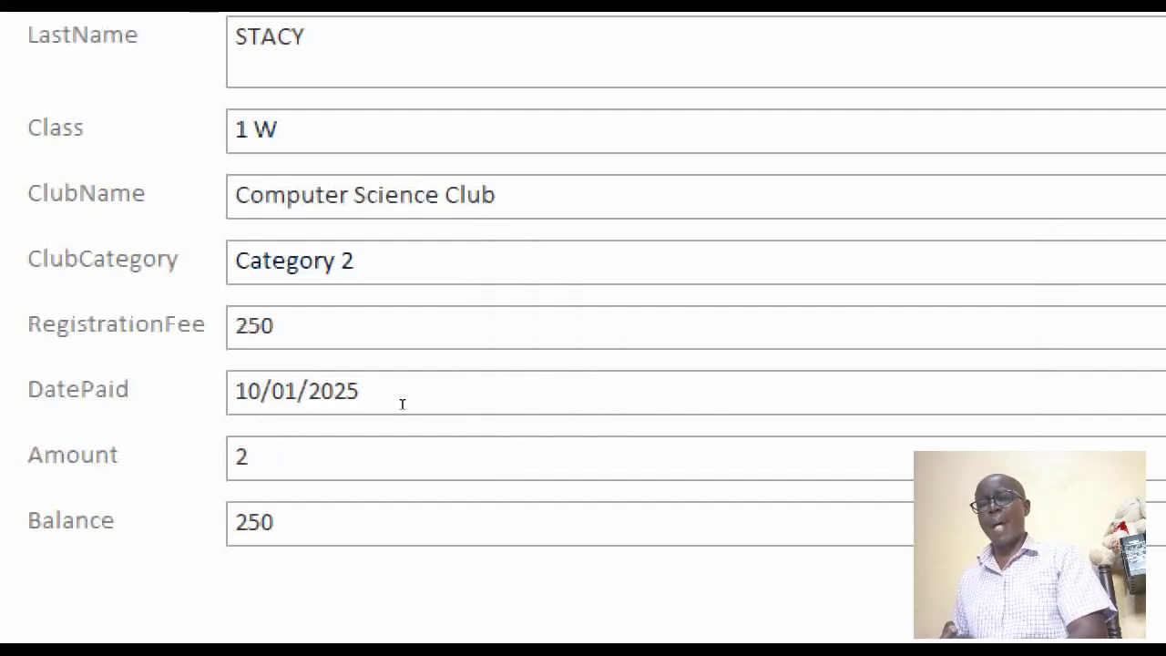
pyautogui.write('5')
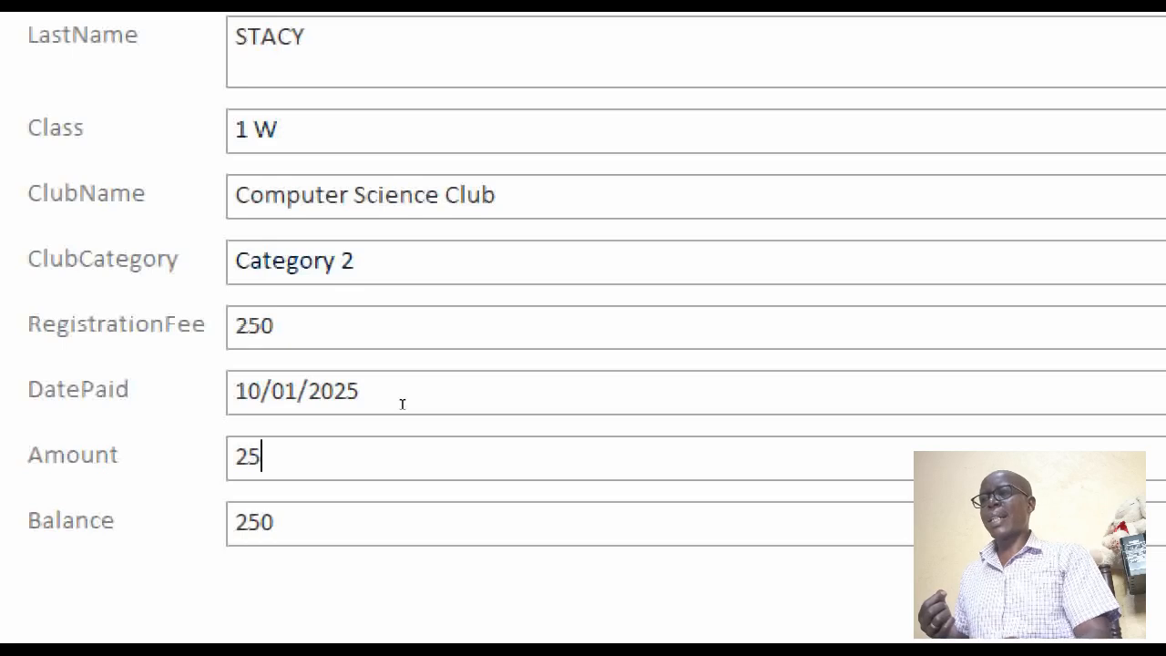
pyautogui.write('0')
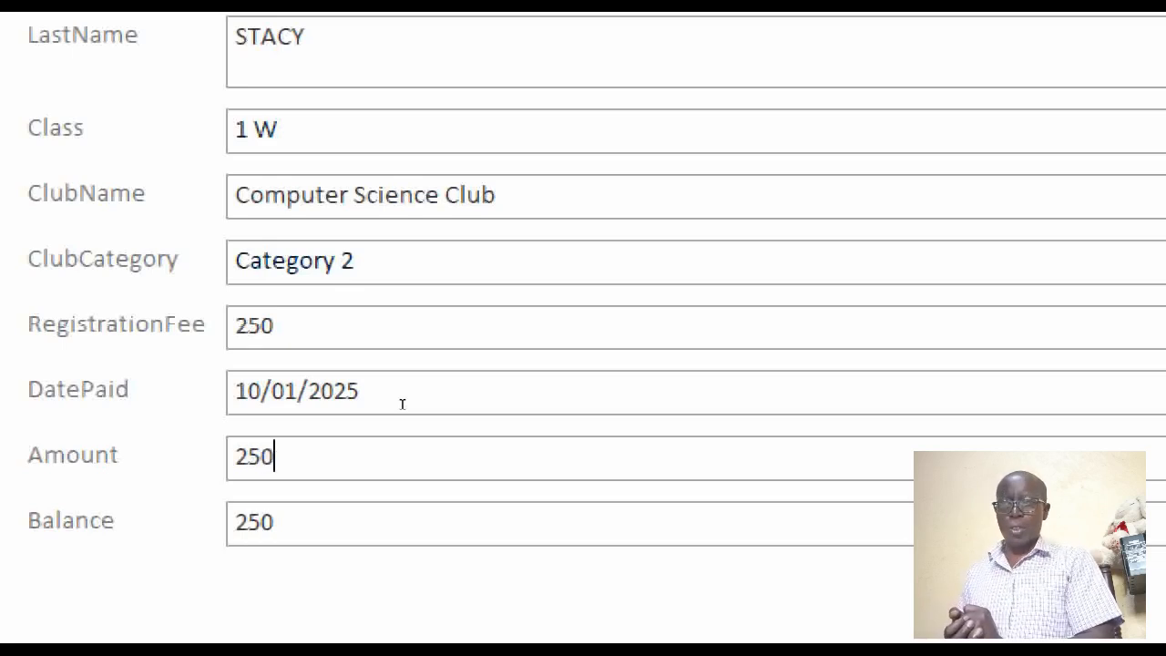
pyautogui.press('Tab')
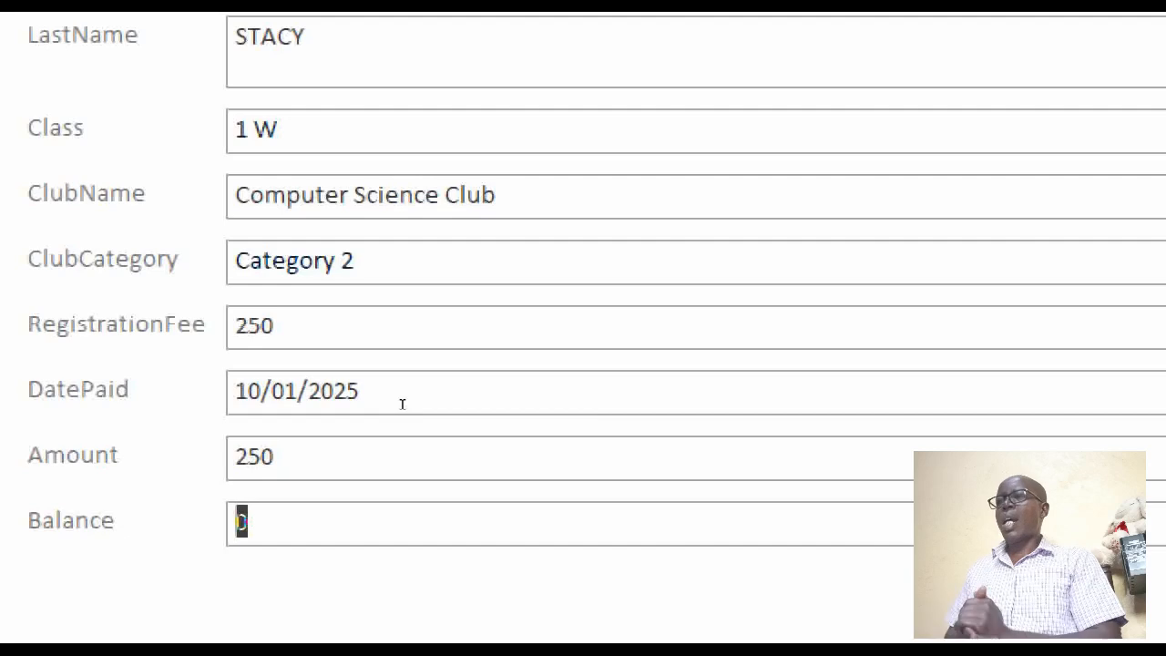
# Review the current record's fields and return the form to Design View
pyautogui.scroll(10, 354, 252)
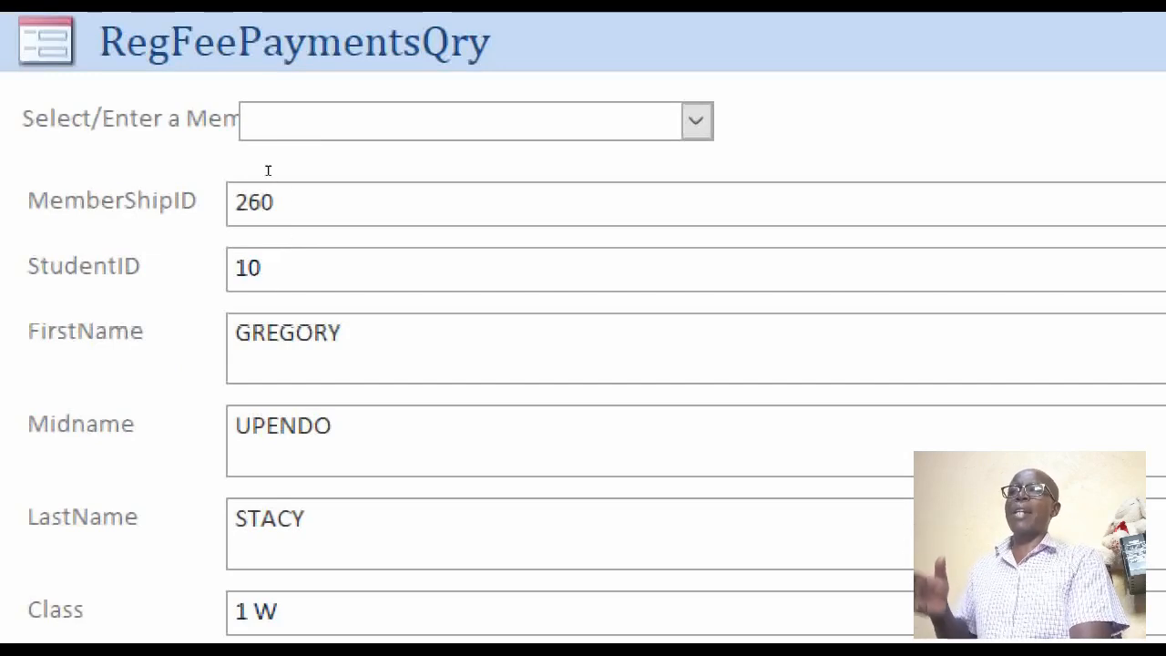
pyautogui.scroll(-8, 278, 289)
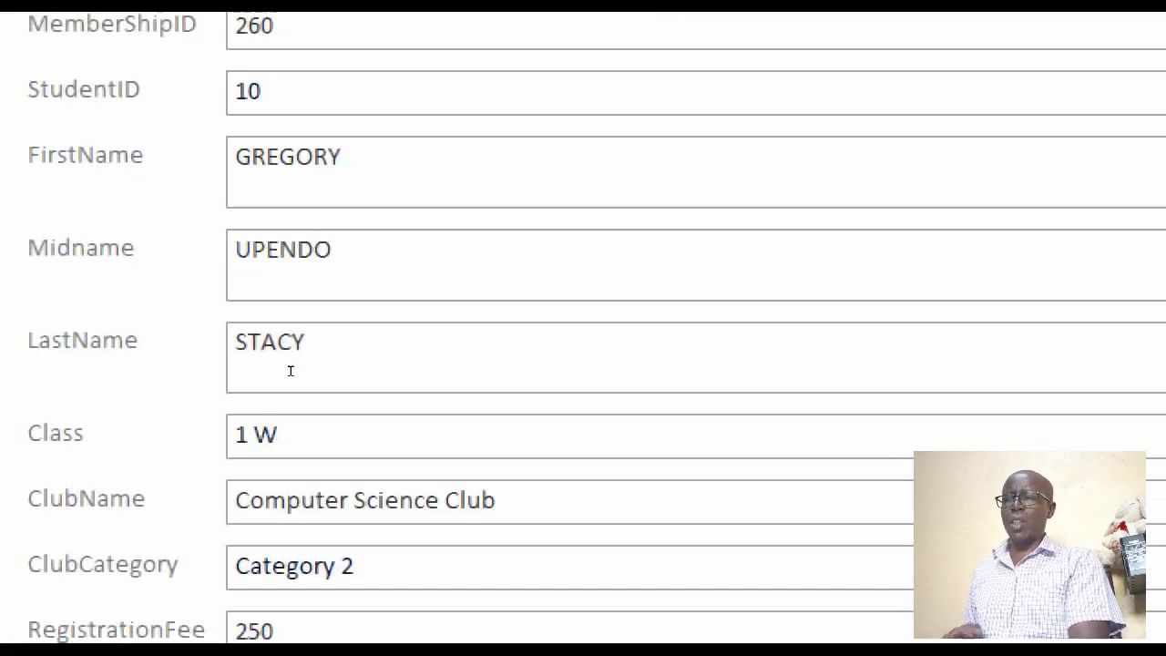
pyautogui.scroll(-2, 291, 442)
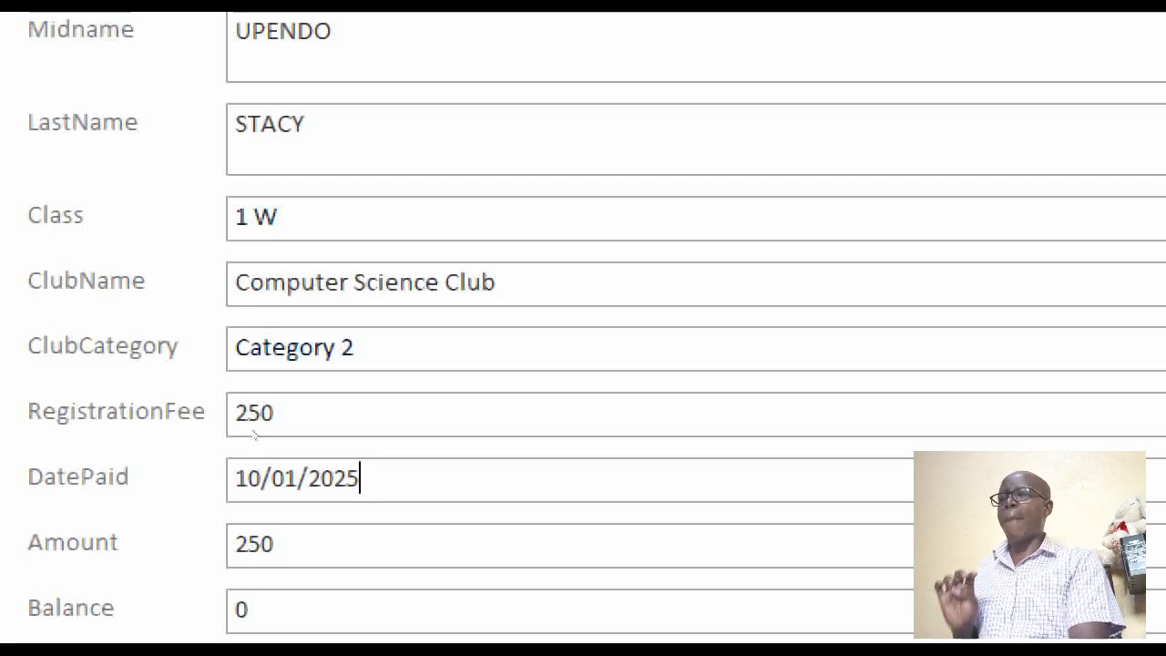
pyautogui.press('Tab')
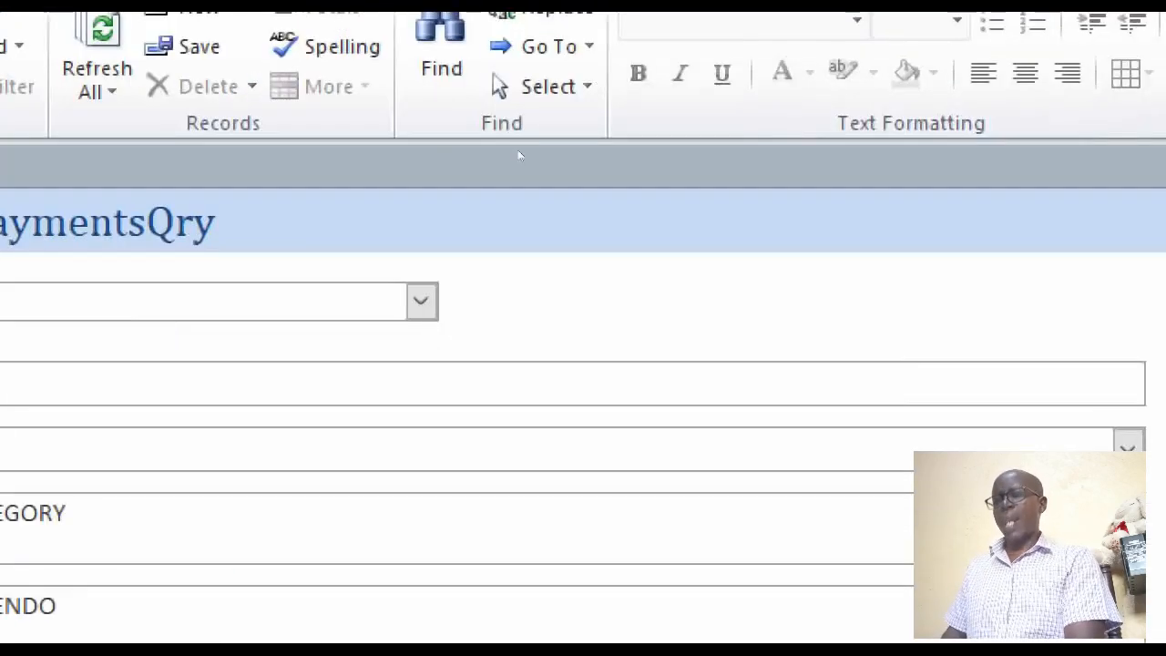
pyautogui.rightClick(806, 305)
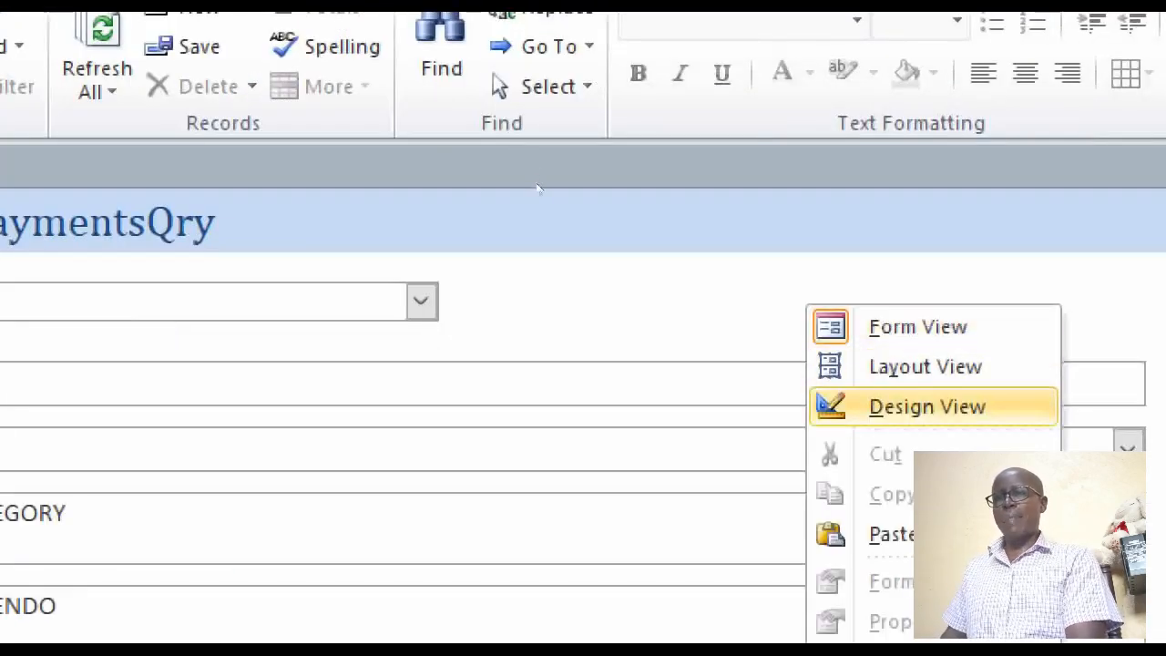
pyautogui.click(868, 407)
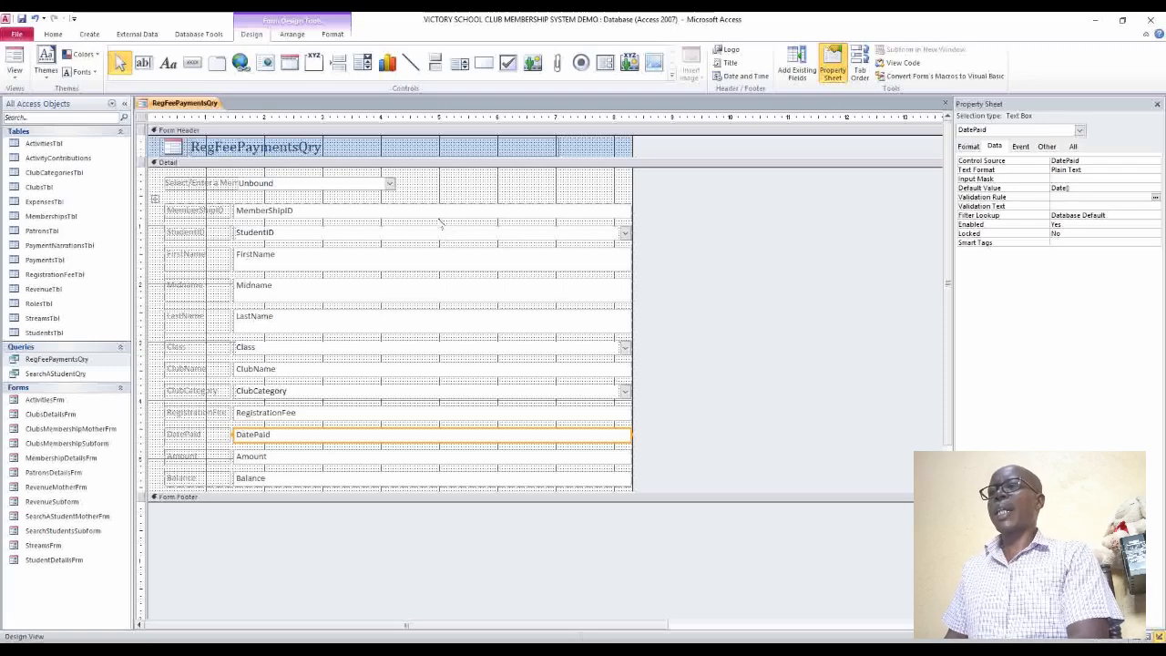
# Set Enabled to No for all the fields from MemberShipID through RegistrationFee, together with Balance
pyautogui.click(433, 211)
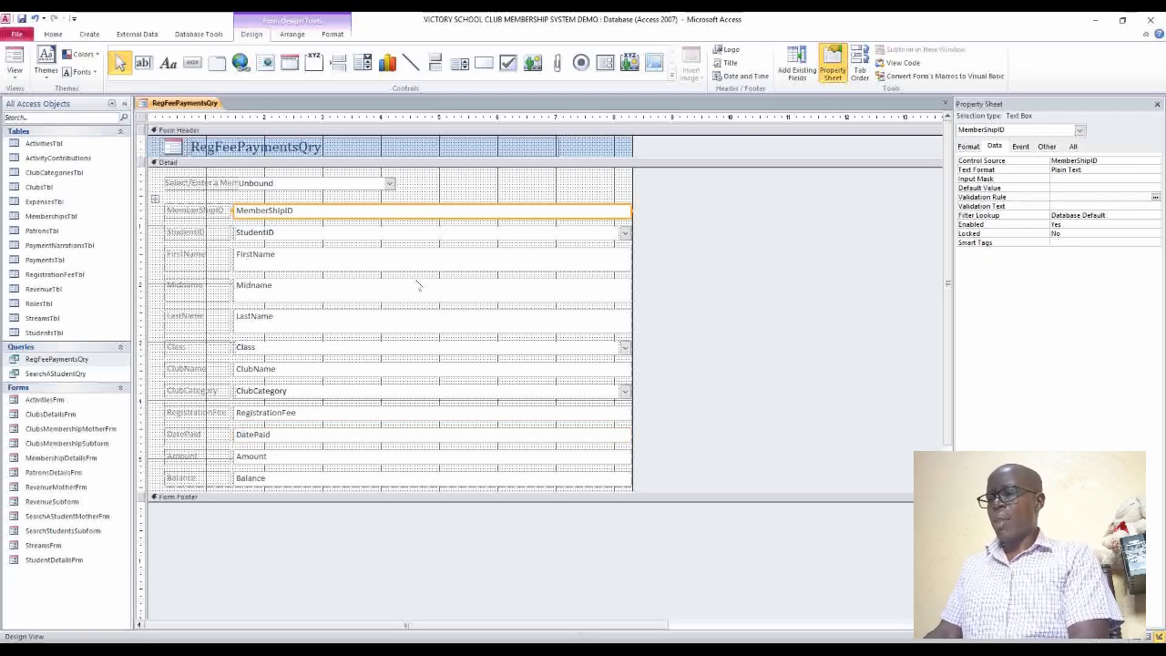
pyautogui.keyDown('shift'); pyautogui.click(414, 236); pyautogui.keyUp('shift')
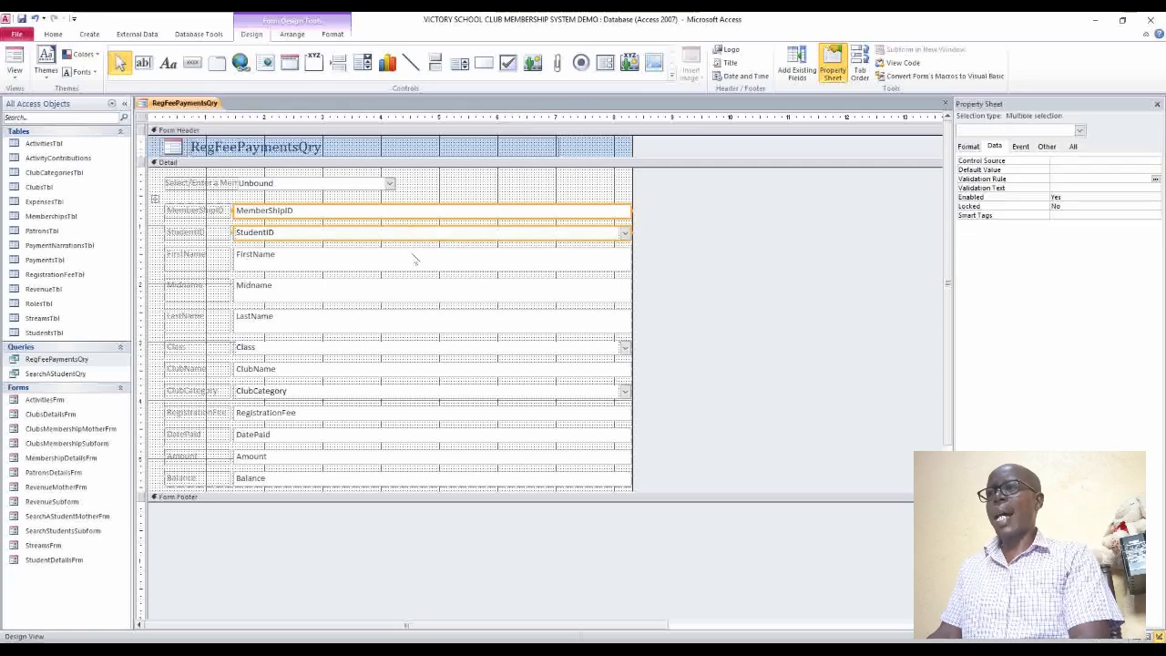
pyautogui.keyDown('shift'); pyautogui.click(412, 260); pyautogui.keyUp('shift')
pyautogui.keyDown('shift'); pyautogui.click(409, 287); pyautogui.keyUp('shift')
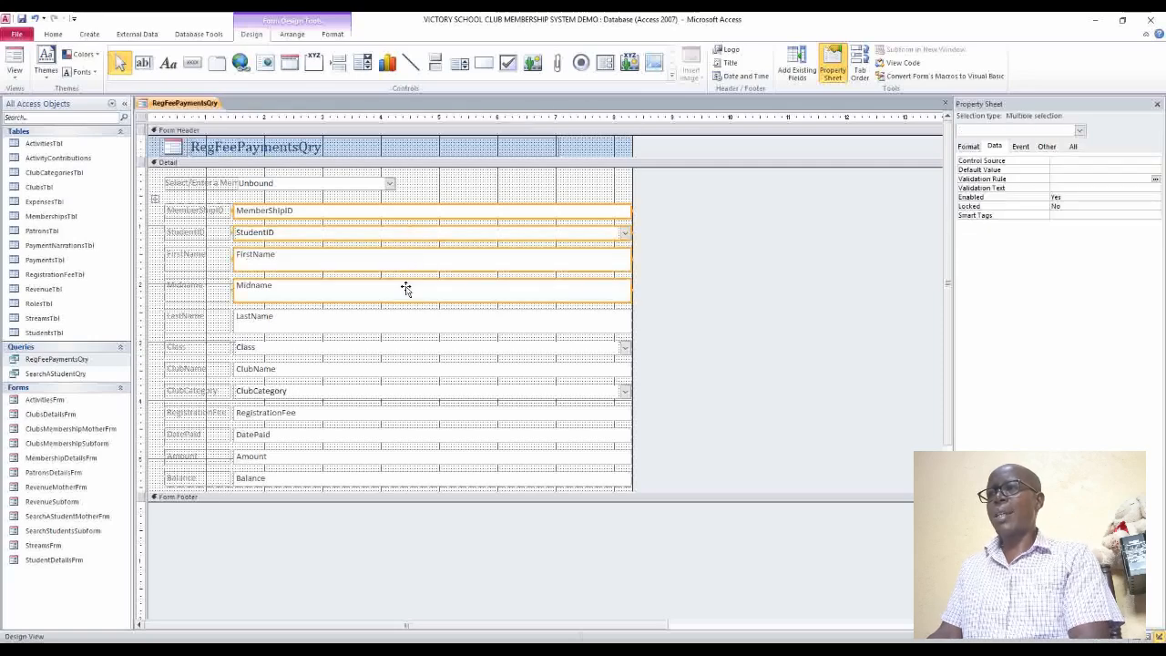
pyautogui.keyDown('shift'); pyautogui.click(399, 321); pyautogui.keyUp('shift')
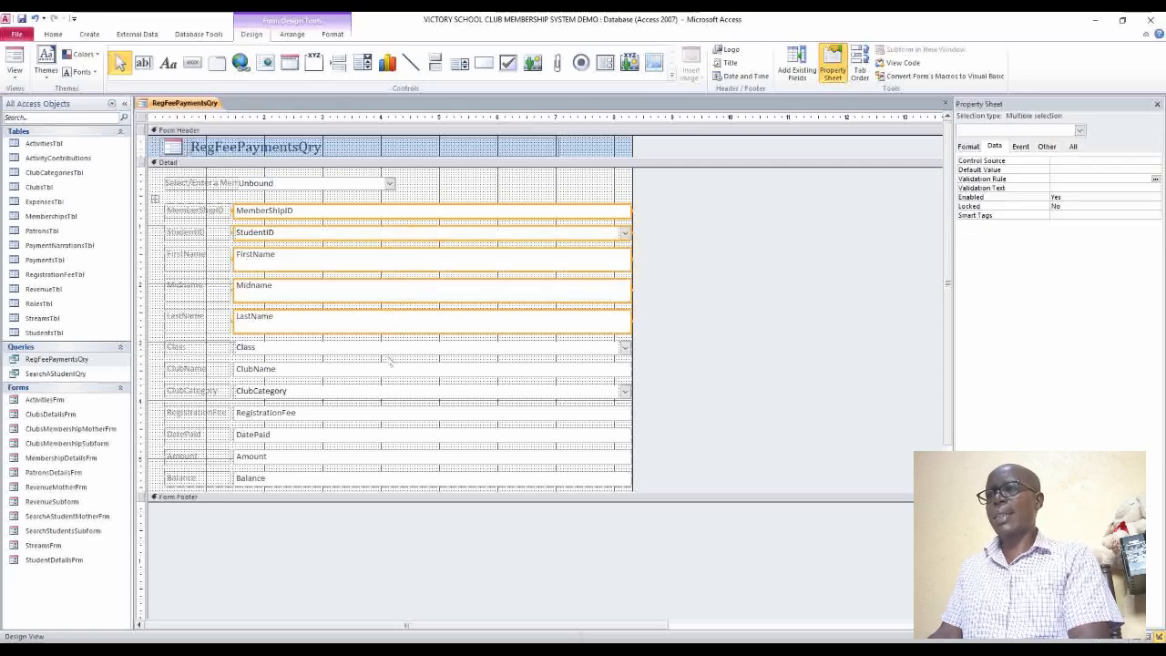
pyautogui.keyDown('shift'); pyautogui.click(385, 349); pyautogui.keyUp('shift')
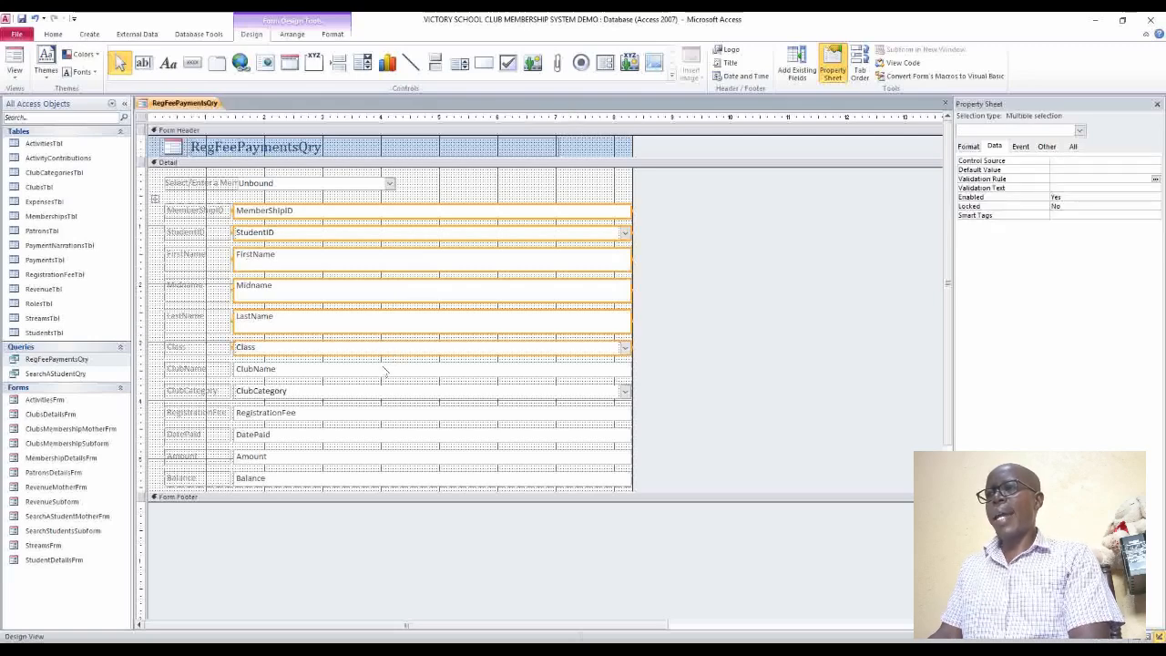
pyautogui.keyDown('shift'); pyautogui.click(385, 370); pyautogui.keyUp('shift')
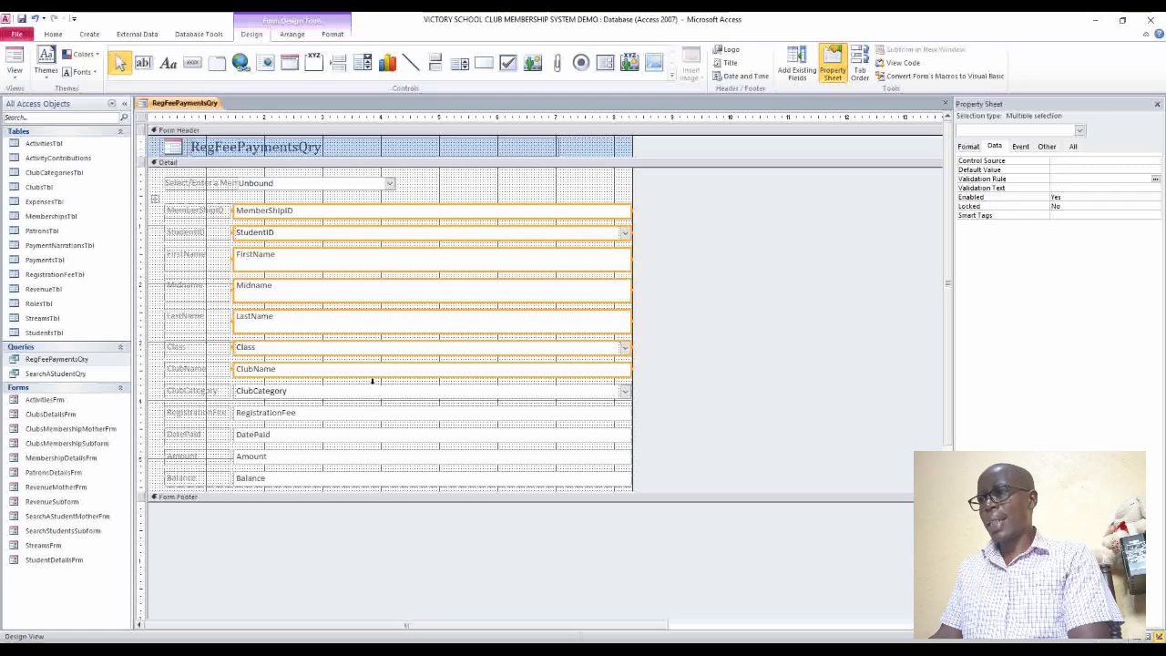
pyautogui.keyDown('shift'); pyautogui.click(374, 392); pyautogui.keyUp('shift')
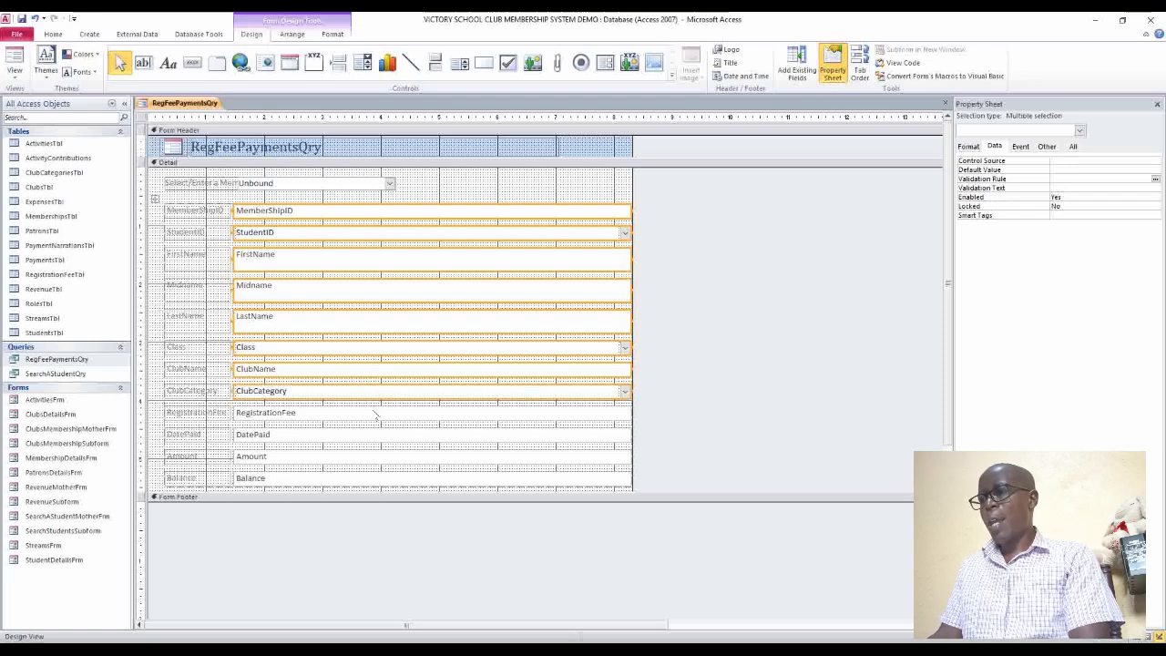
pyautogui.keyDown('shift'); pyautogui.click(374, 415); pyautogui.keyUp('shift')
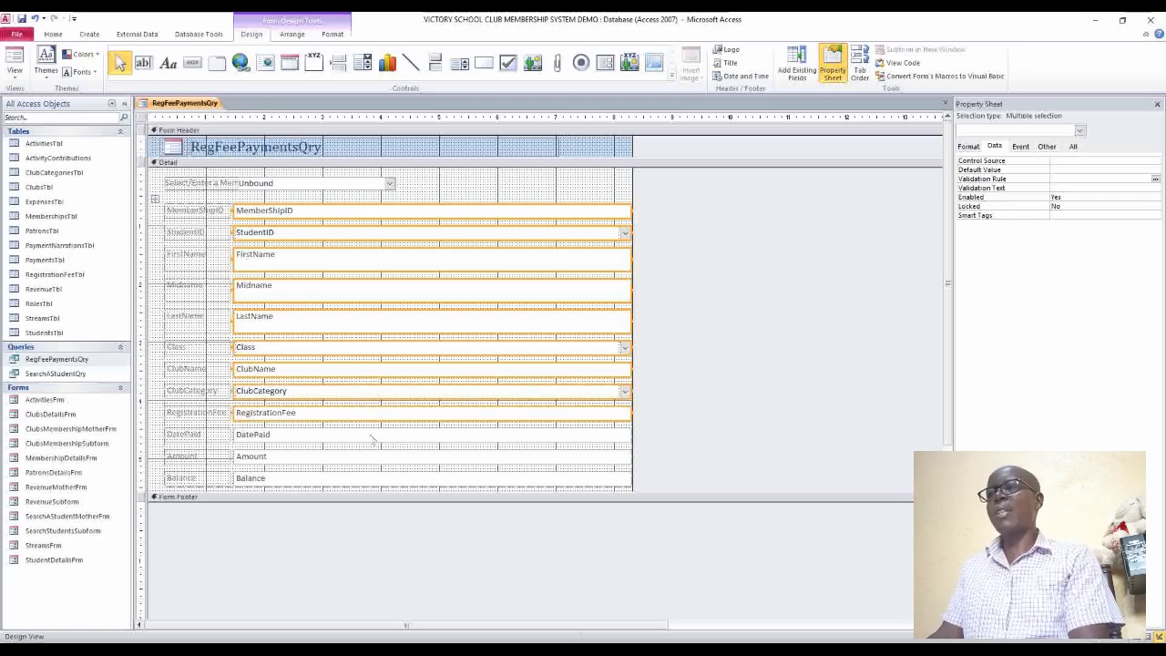
pyautogui.keyDown('shift'); pyautogui.click(335, 480); pyautogui.keyUp('shift')
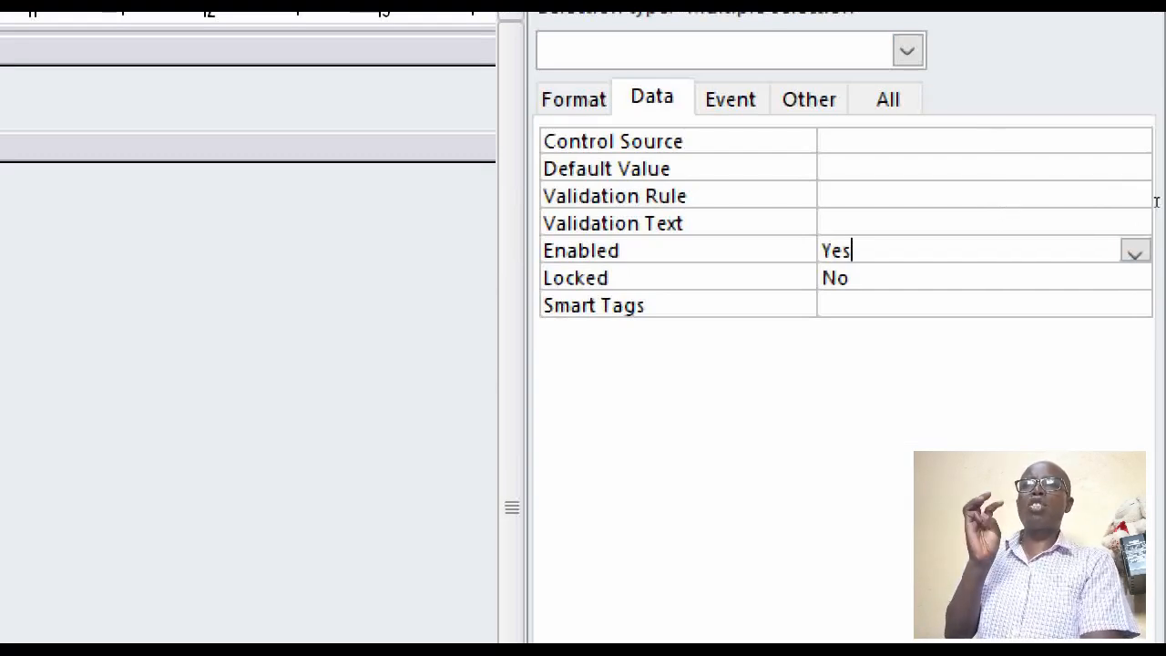
pyautogui.click(1135, 251)
pyautogui.press('Down')
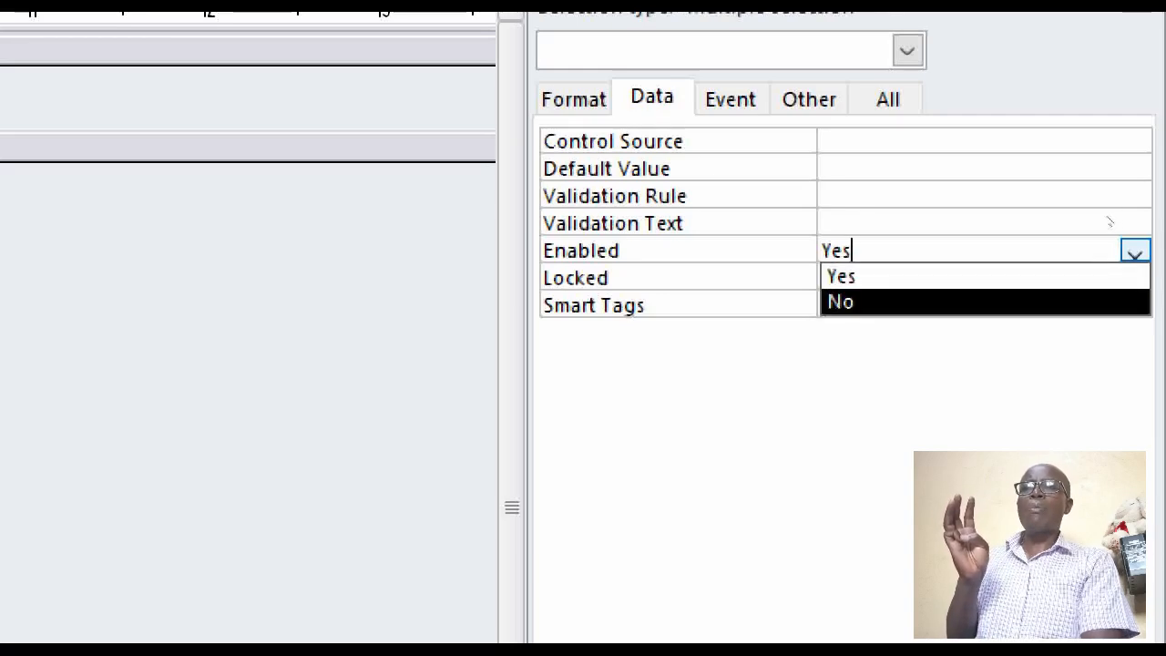
pyautogui.press('Return')
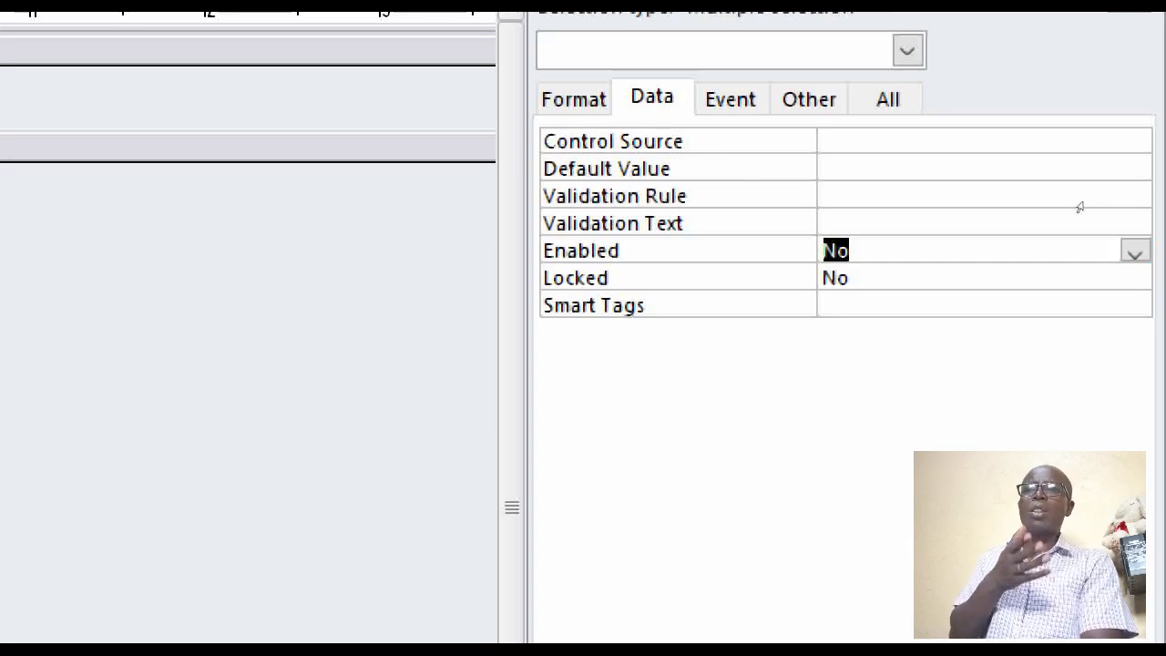
# Set Locked to Yes for the selected fields
pyautogui.press('Down')
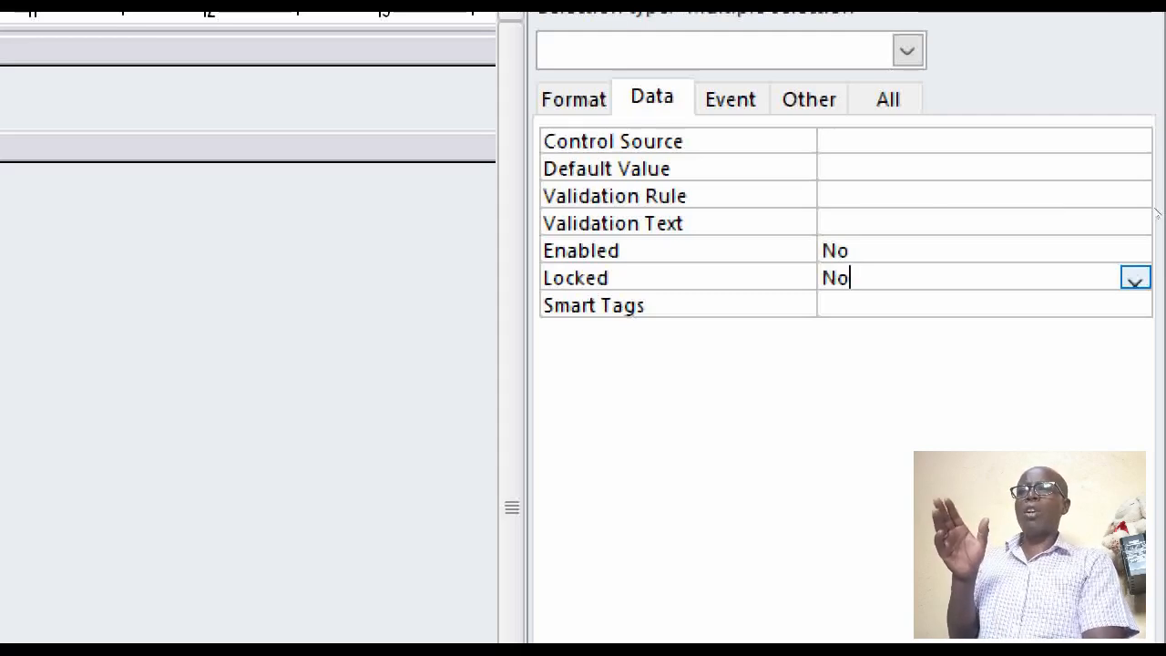
pyautogui.hotkey('alt', 'Down')
pyautogui.press('Up')
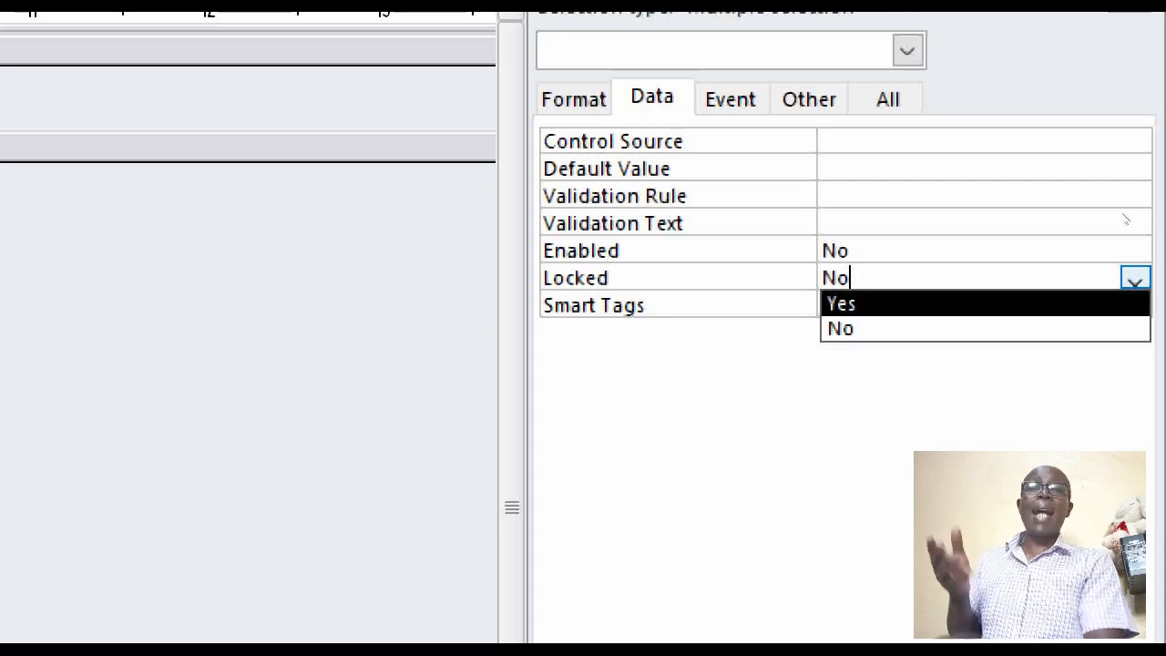
pyautogui.press('Return')
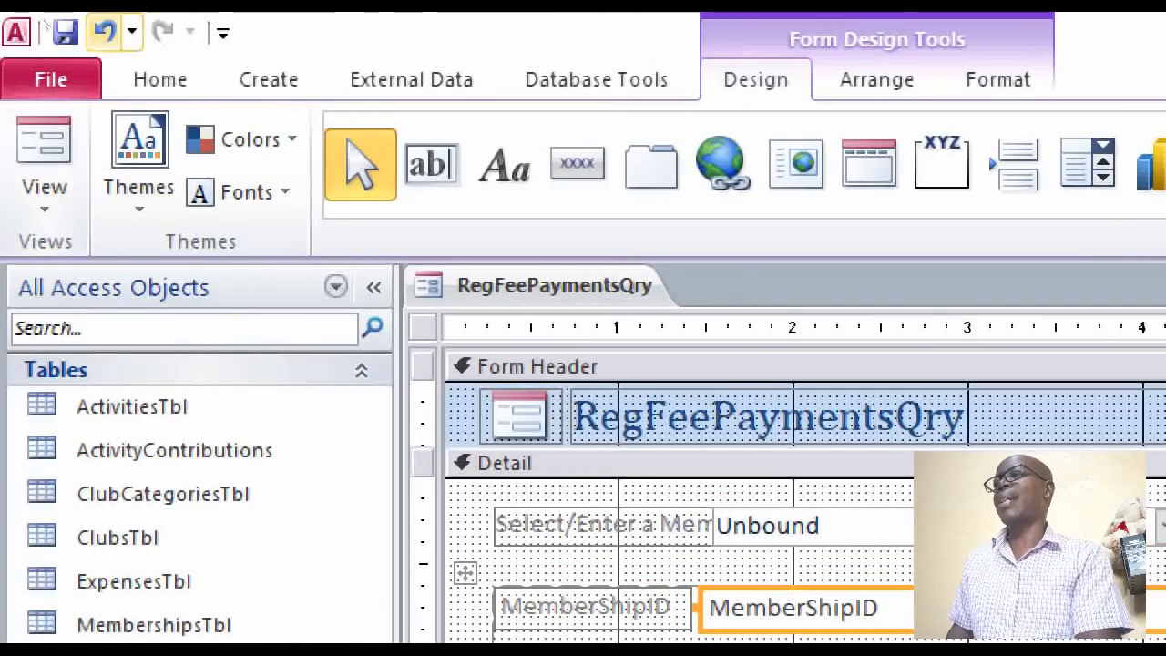
# Switch to Form View and load the fifth member in the member lookup combo box
pyautogui.click(45, 160)
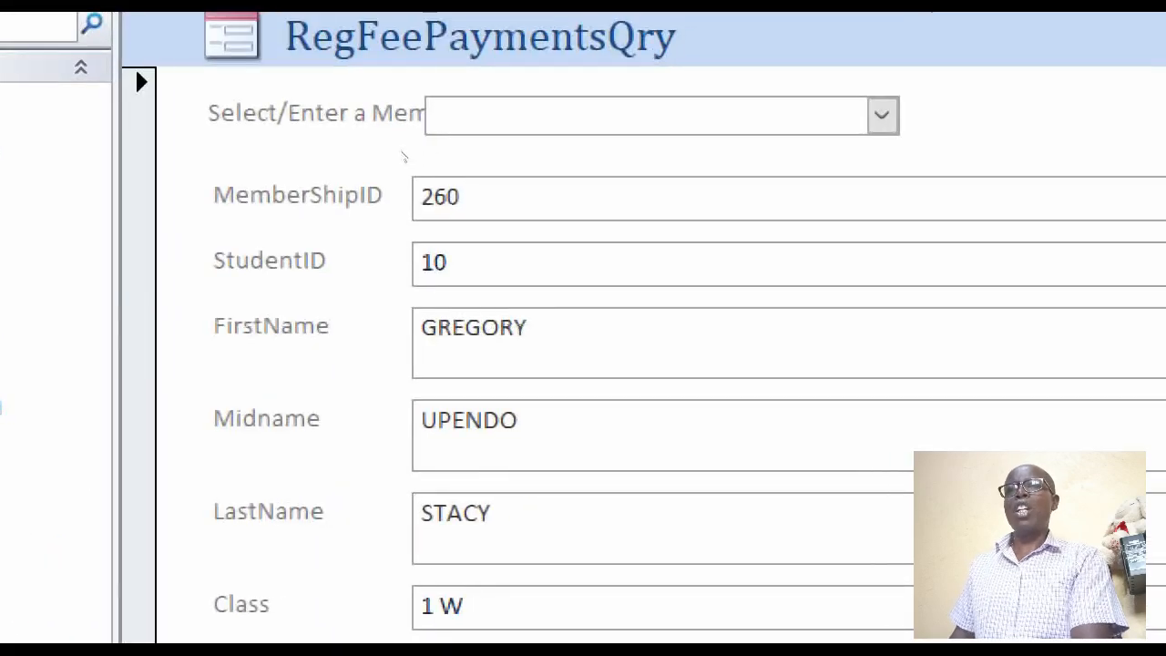
pyautogui.click(898, 116)
pyautogui.press('Down')
pyautogui.press('Down')
pyautogui.press('Down')
pyautogui.press('Down')
pyautogui.press('Down')
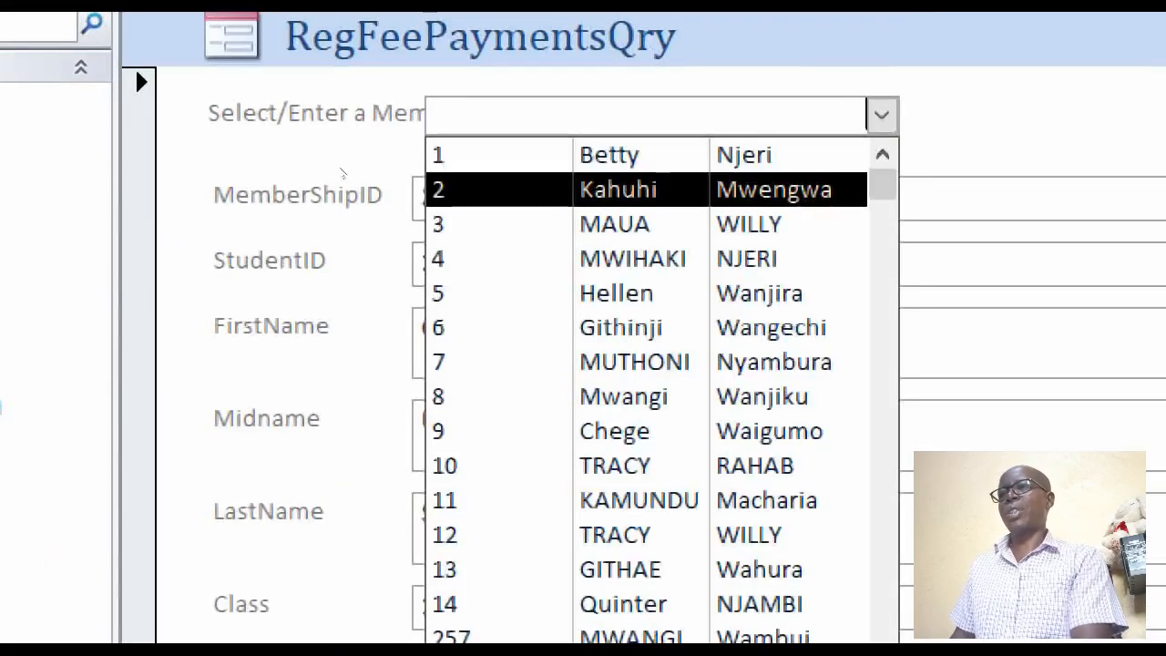
pyautogui.press('Return')
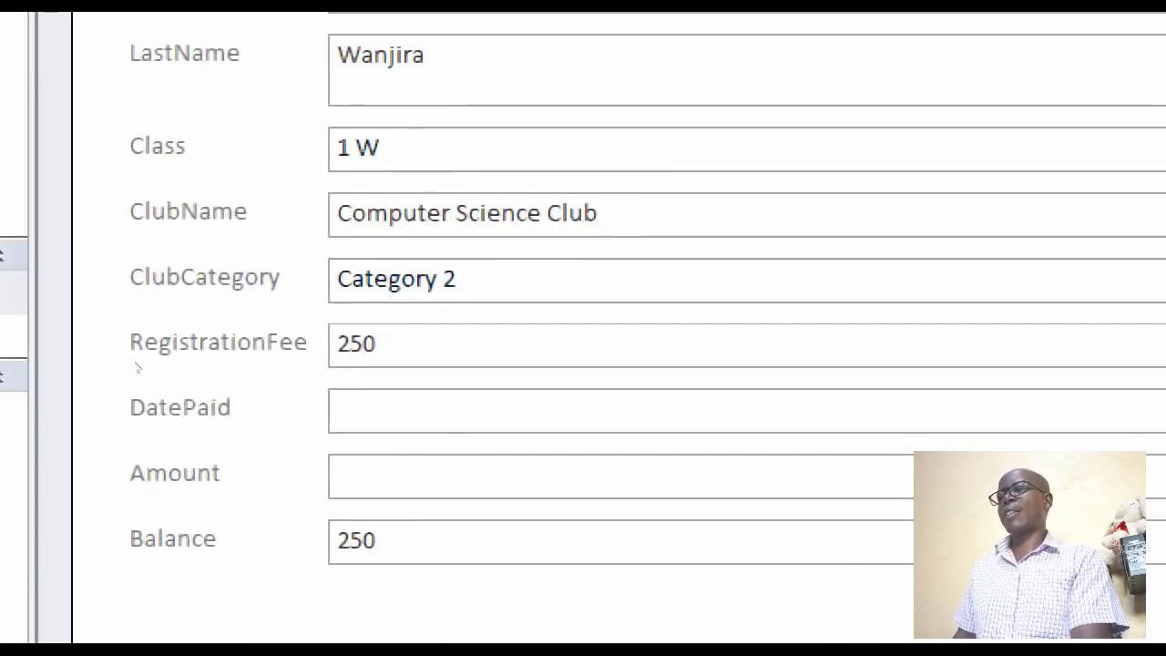
# Enter 2/2/2025 as the DatePaid for the loaded member's payment
pyautogui.click(241, 407)
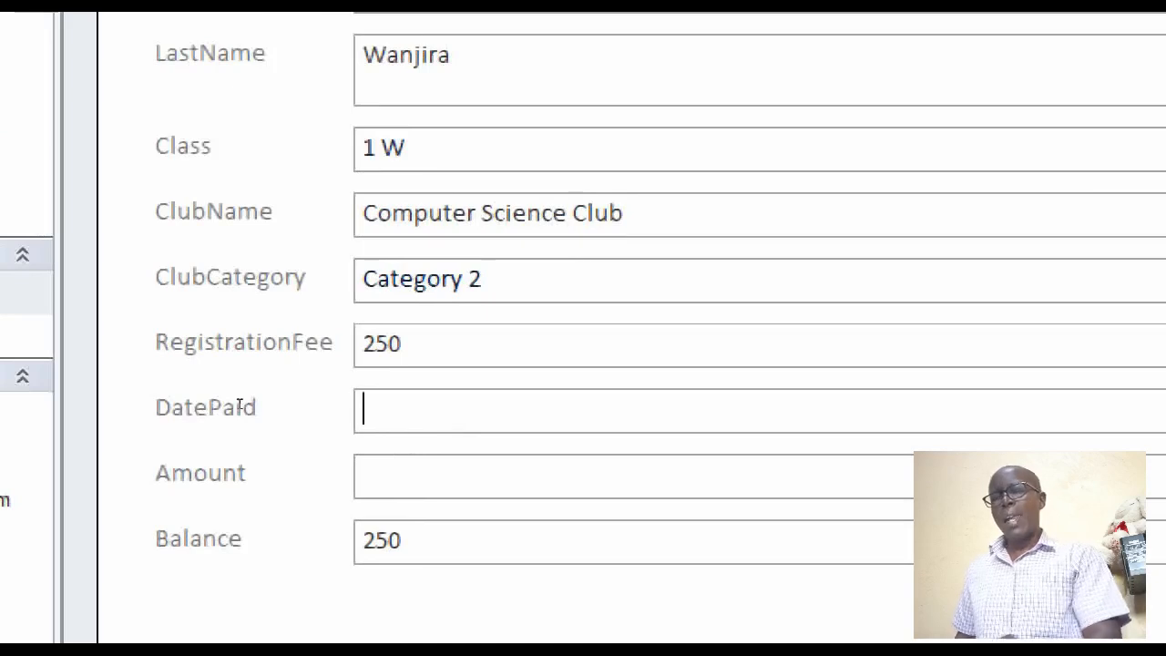
pyautogui.write('2/')
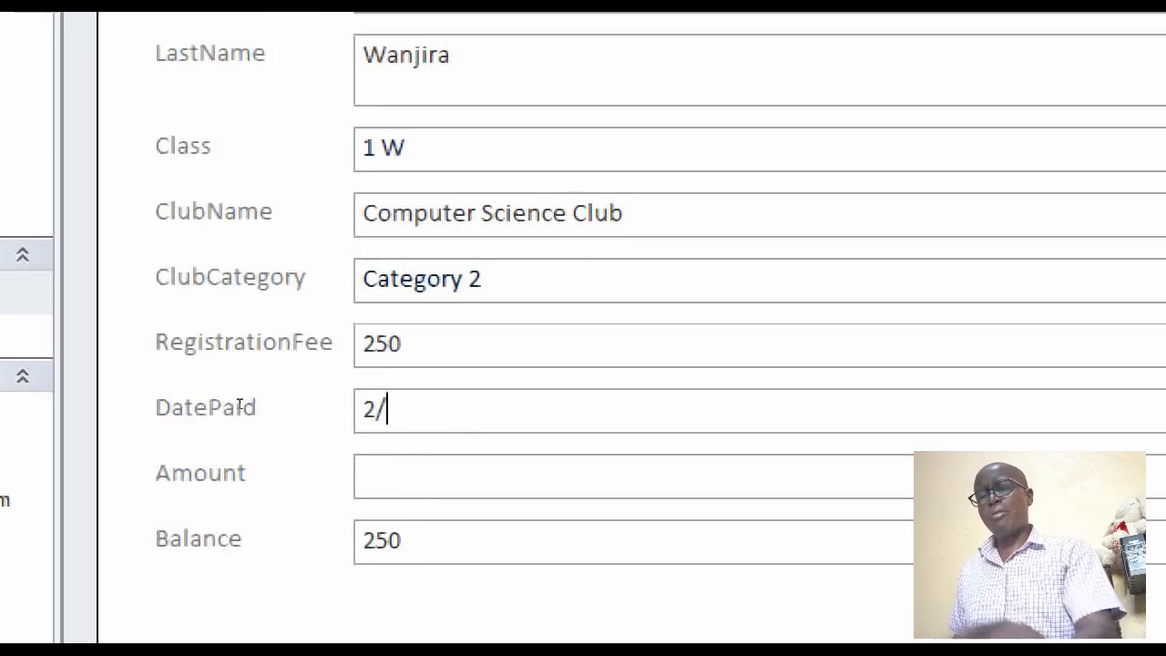
pyautogui.write('2/2025')
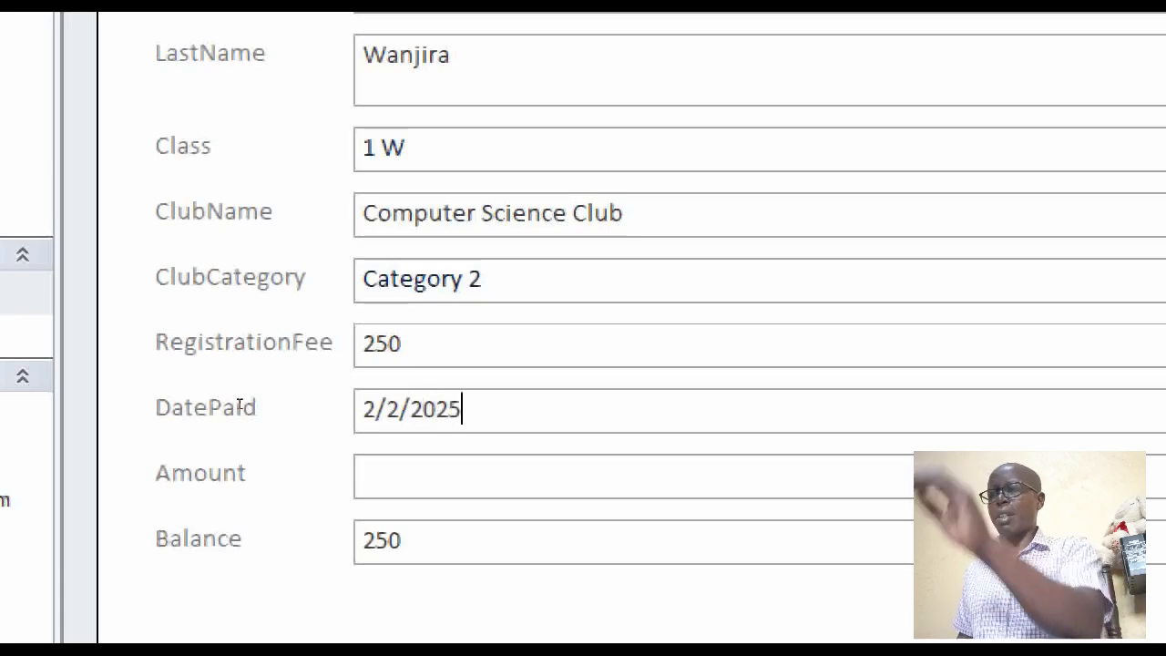
pyautogui.press('Tab')
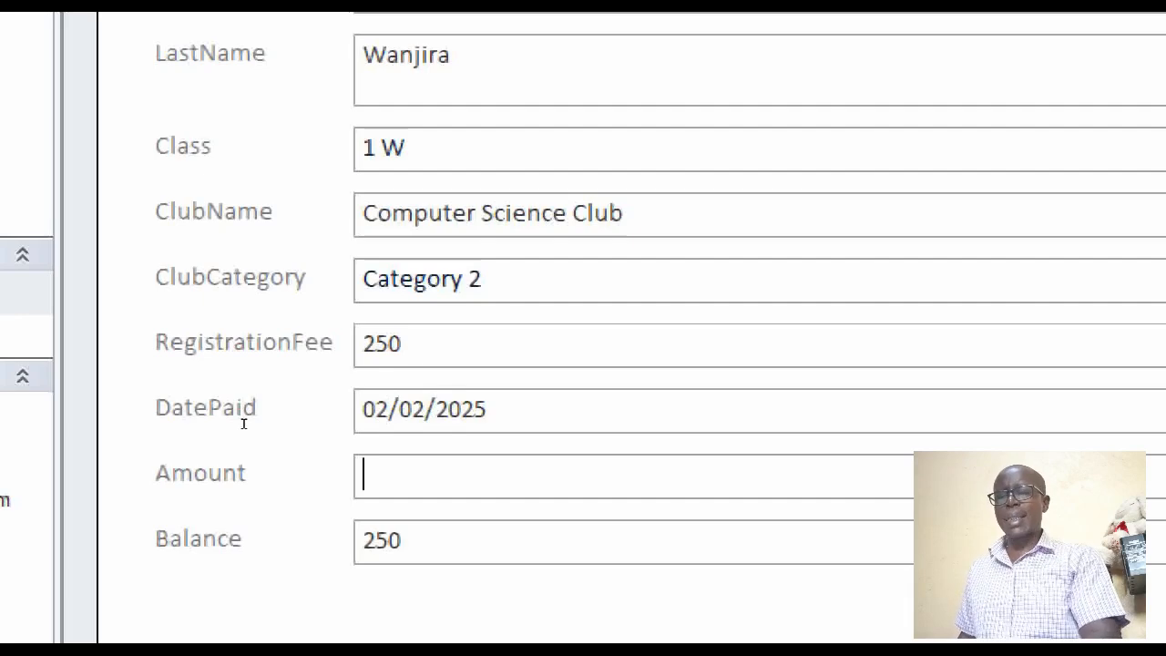
# Test the amount validation by entering a payment Amount of 100, below the registration fee, and dismiss the message
pyautogui.write('100')
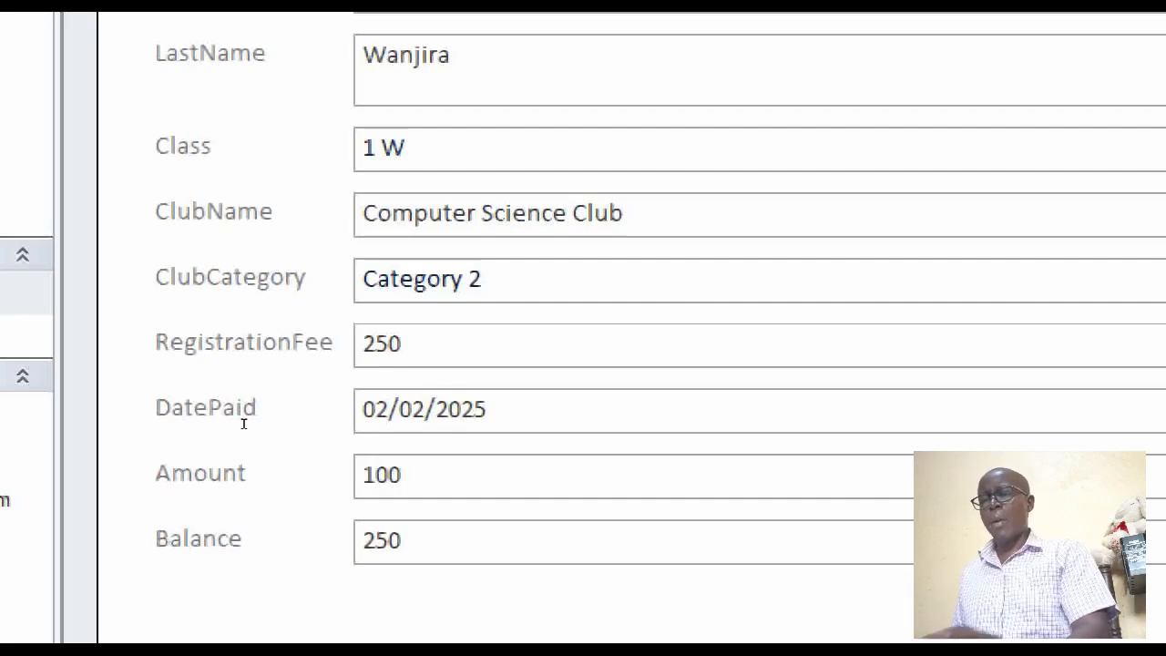
pyautogui.press('Tab')
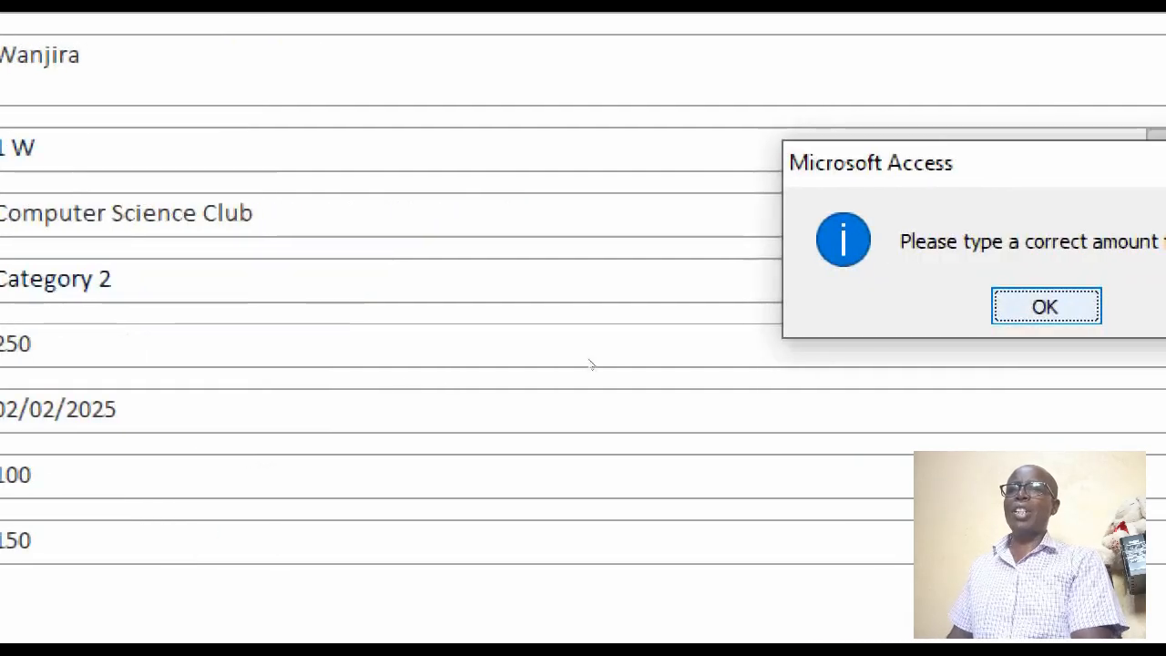
pyautogui.press('Return')
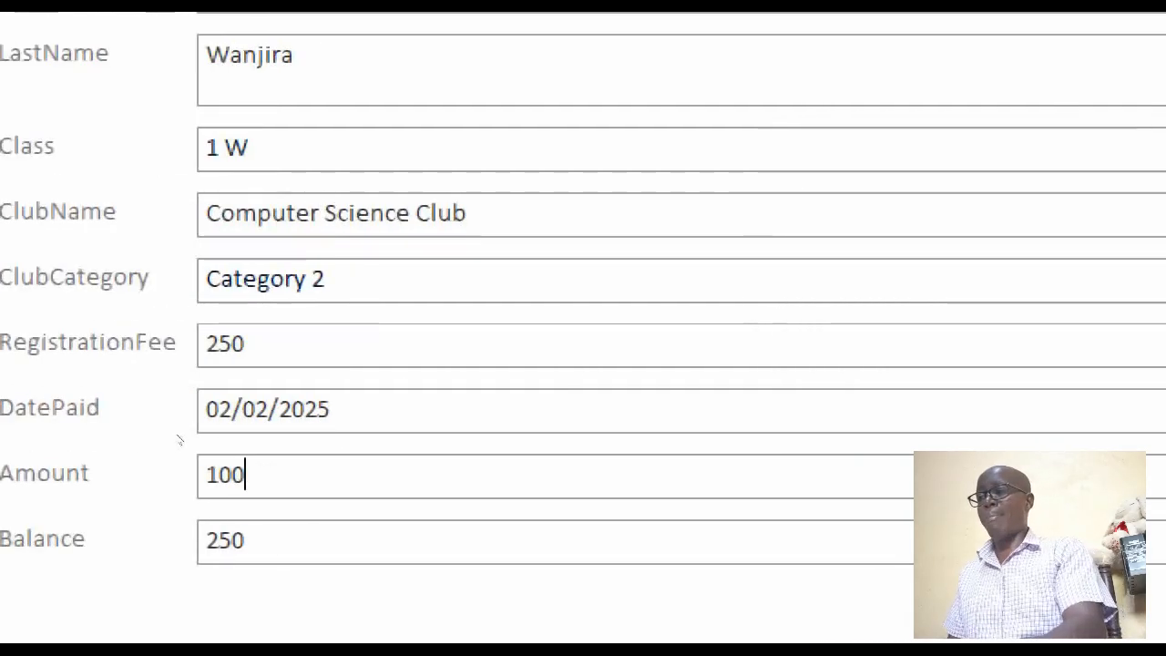
# Replace the Amount with 270, above the registration fee, to test the validation again, and dismiss the message
pyautogui.press('BackSpace')
pyautogui.press('BackSpace')
pyautogui.press('BackSpace')
pyautogui.write('270')
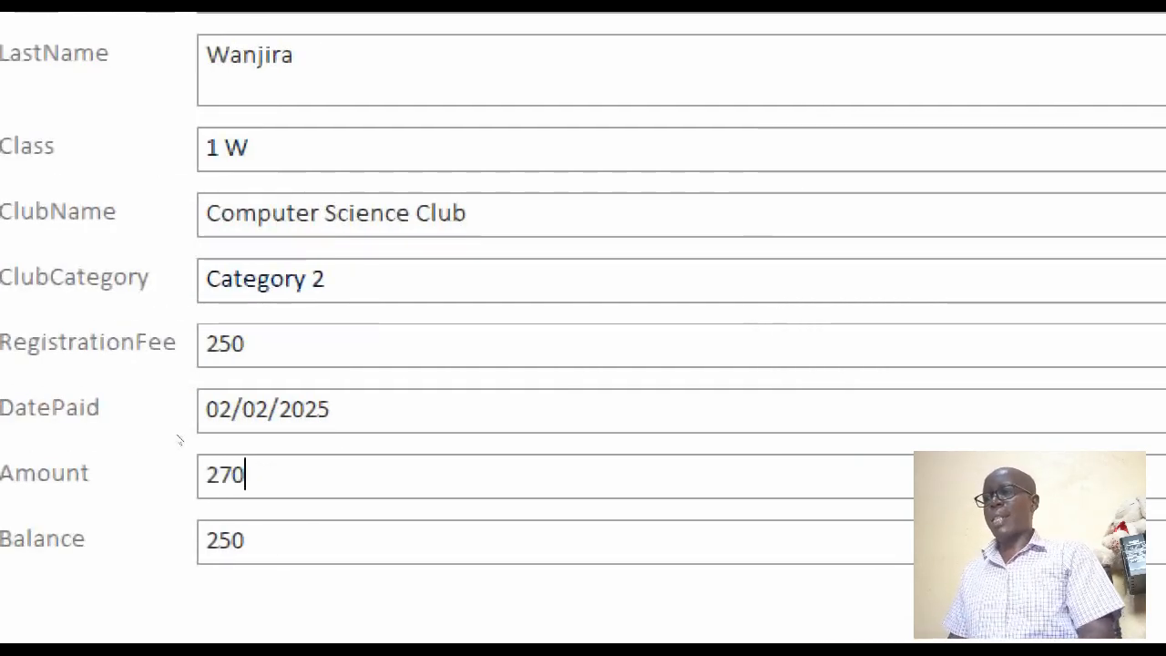
pyautogui.press('Tab')
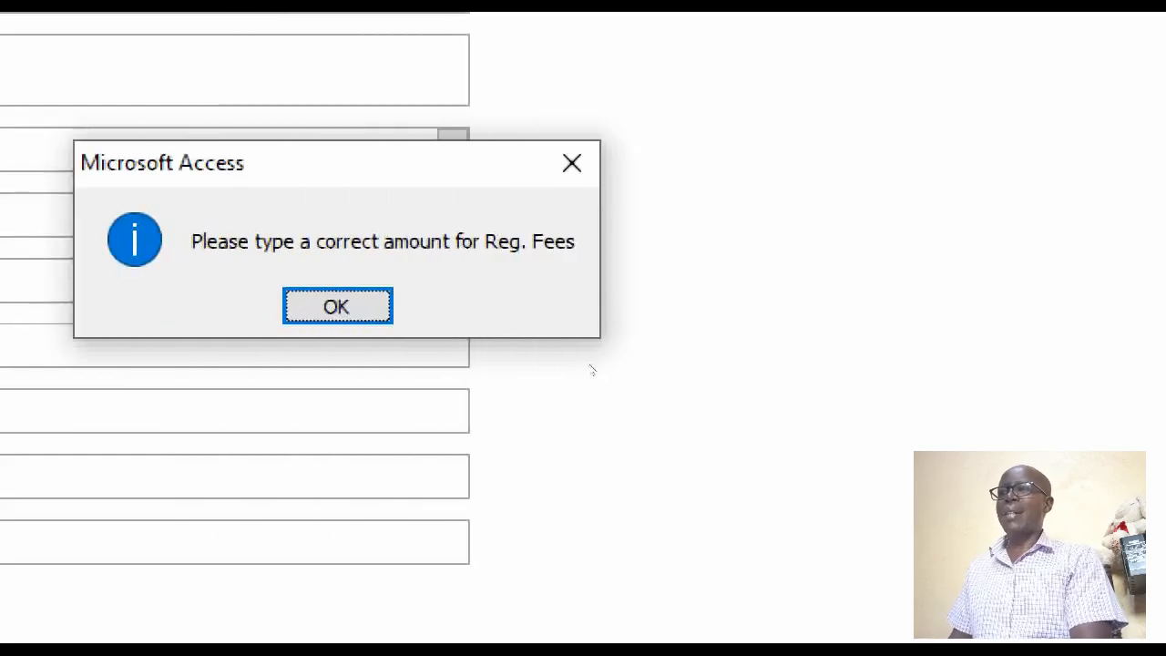
pyautogui.press('Return')
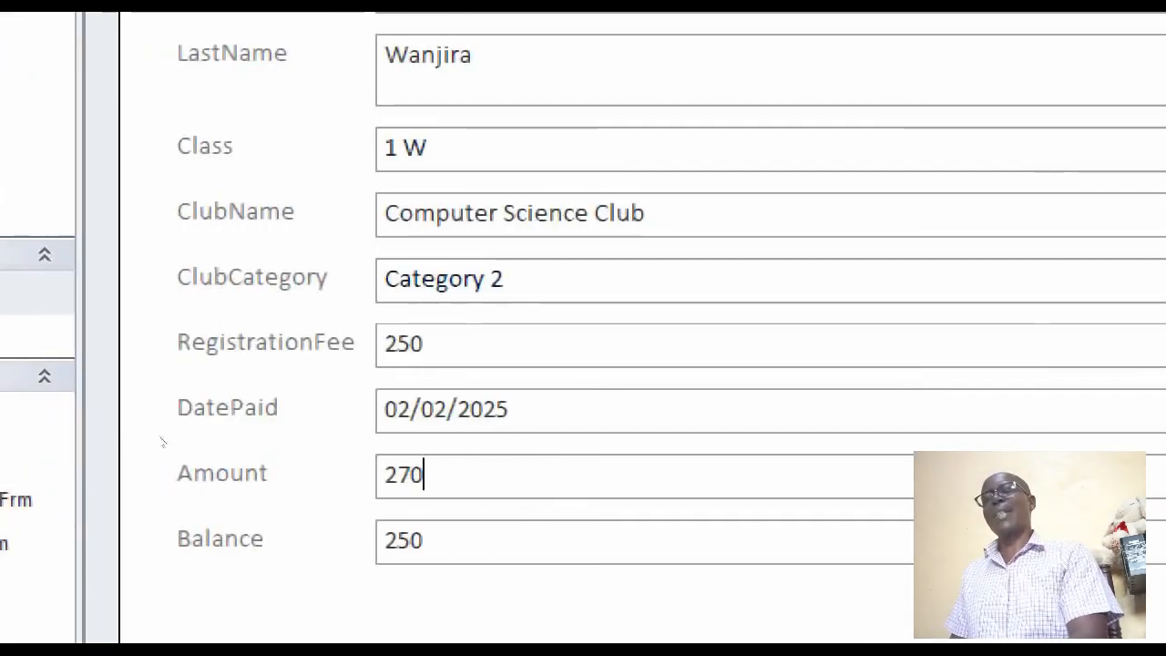
# Correct the Amount to 250 to match the registration fee and commit the entry
pyautogui.press('BackSpace')
pyautogui.press('BackSpace')
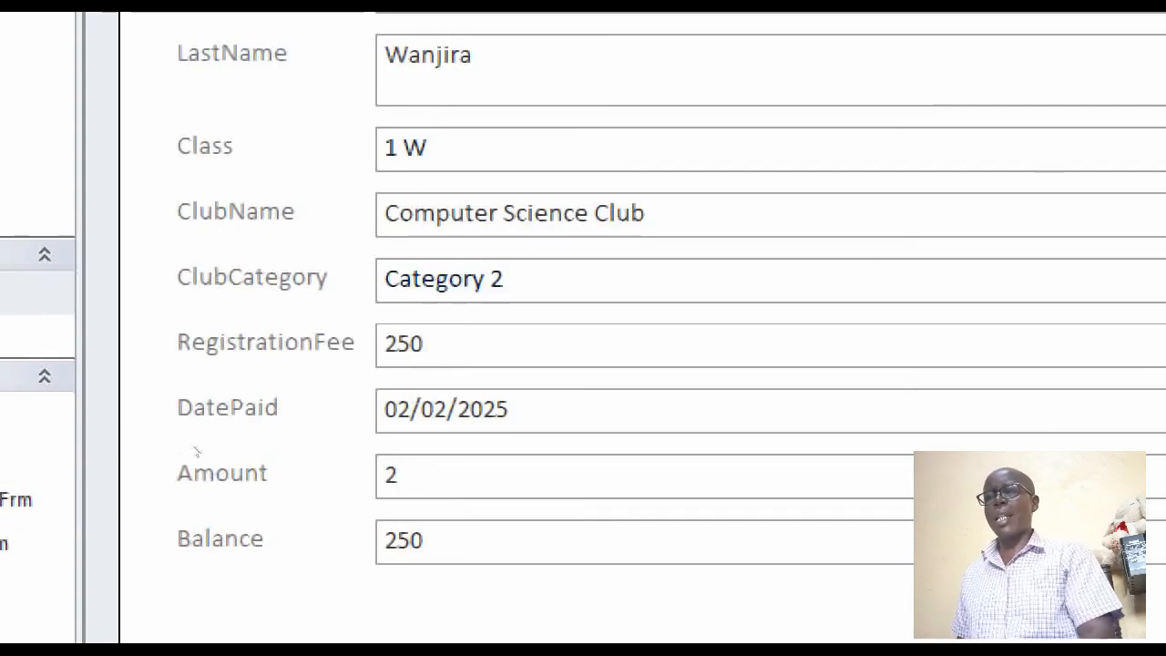
pyautogui.write('50')
pyautogui.press('Tab')
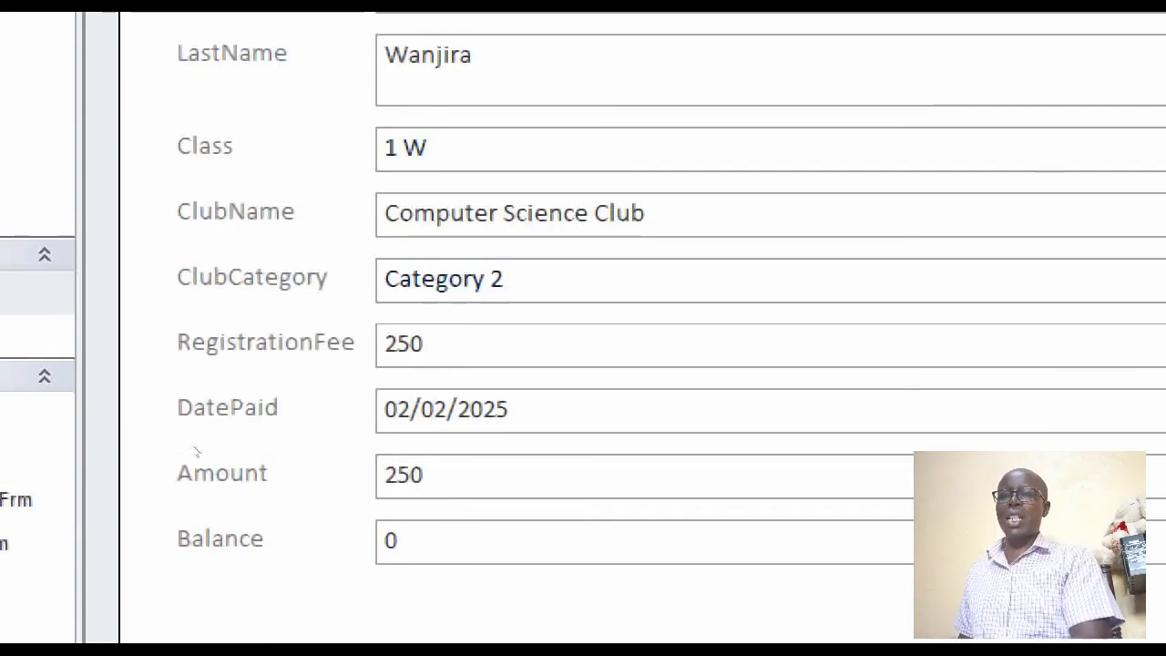